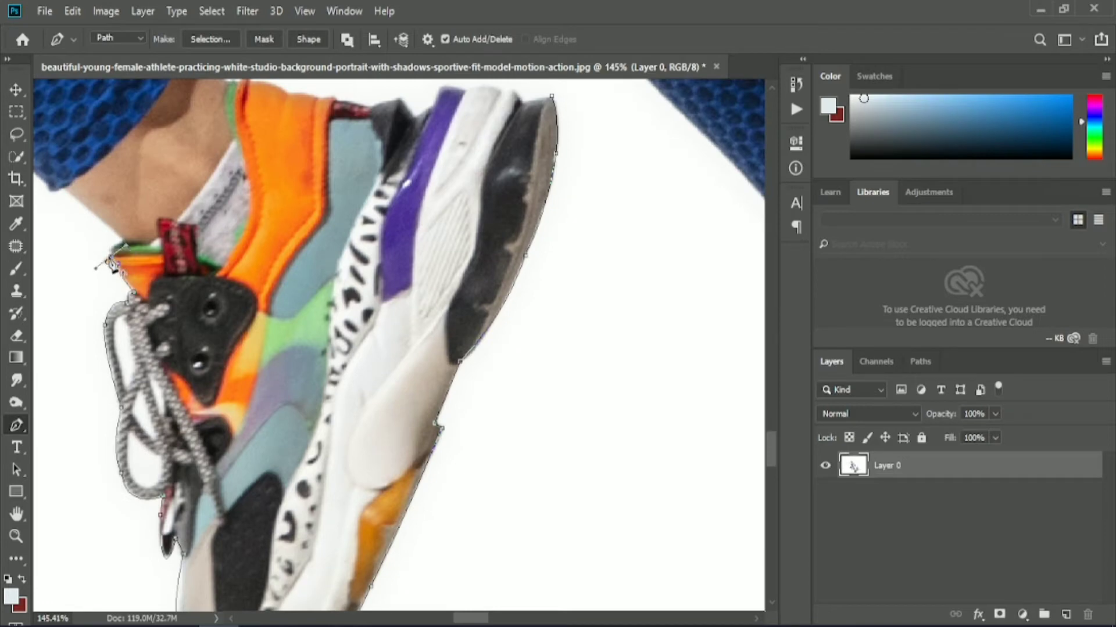
Step: Extend the Pen path from the raised shoe's ankle along the lower leg to the front of the bent knee
{"action": "left_click", "coordinate": [65, 189]}
{"action": "left_click_drag", "start_coordinate": [65, 190], "coordinate": [192, 206]}
{"action": "scroll", "coordinate": [199, 337], "scroll_direction": "down", "scroll_amount": 6}
{"action": "left_click_drag", "start_coordinate": [120, 143], "coordinate": [67, 96]}
{"action": "left_click", "coordinate": [119, 143], "text": "alt"}
{"action": "scroll", "coordinate": [120, 145], "scroll_direction": "up", "scroll_amount": 3}
{"action": "left_click_drag", "start_coordinate": [78, 222], "coordinate": [70, 172]}
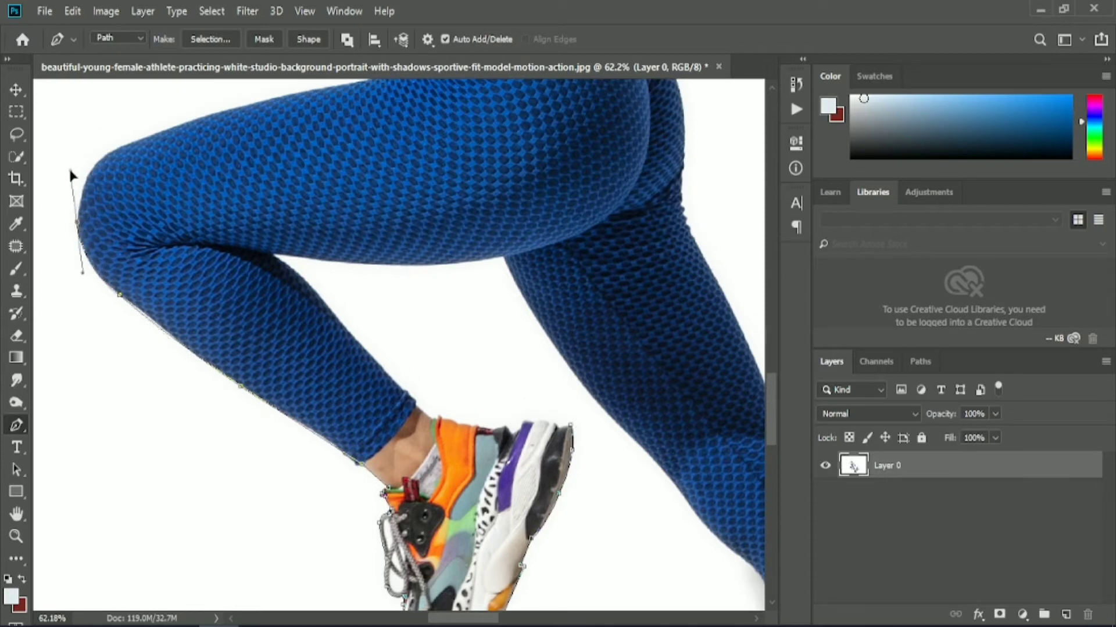
Step: Trace the path over the bent knee and along the top of the raised thigh to the hip crease
{"action": "left_click_drag", "start_coordinate": [168, 129], "coordinate": [271, 116]}
{"action": "key", "text": "ctrl+z"}
{"action": "left_click_drag", "start_coordinate": [98, 162], "coordinate": [118, 149]}
{"action": "left_click", "coordinate": [98, 162], "text": "alt"}
{"action": "scroll", "coordinate": [429, 259], "scroll_direction": "up", "scroll_amount": 3}
{"action": "scroll", "coordinate": [429, 259], "scroll_direction": "up", "scroll_amount": 3}
{"action": "left_click_drag", "start_coordinate": [376, 326], "coordinate": [600, 288]}
{"action": "left_click", "coordinate": [376, 326], "text": "alt"}
{"action": "left_click", "coordinate": [404, 319]}
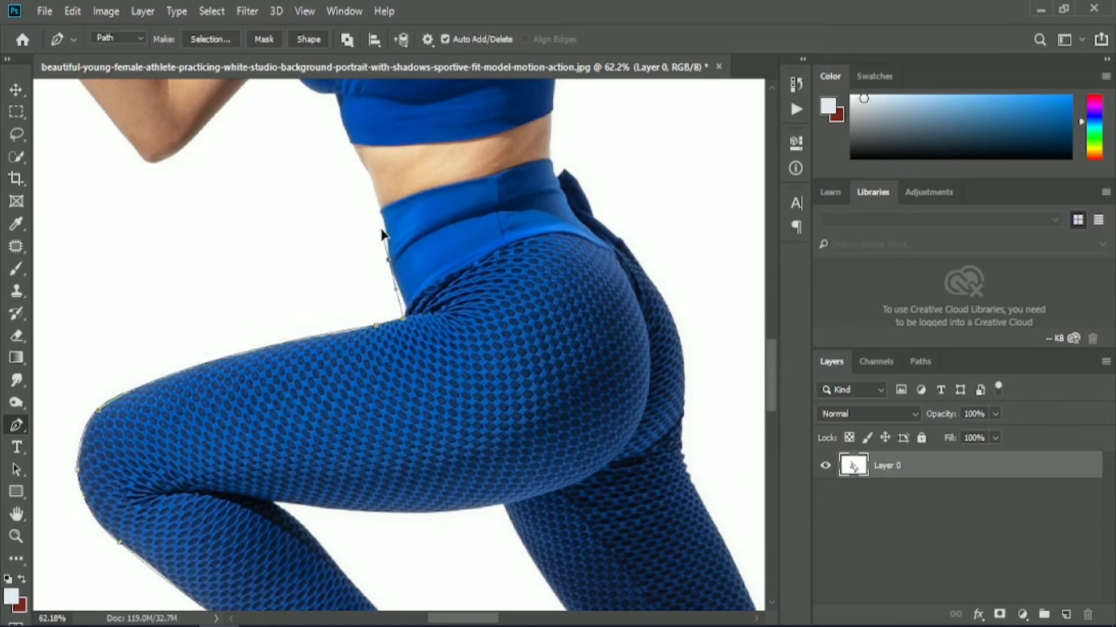
Step: Trace the path up the front of the waistband, bare waist and crop top to where the bust meets the arm
{"action": "left_click", "coordinate": [389, 261], "text": "alt"}
{"action": "left_click_drag", "start_coordinate": [380, 213], "coordinate": [374, 201]}
{"action": "scroll", "coordinate": [351, 154], "scroll_direction": "up", "scroll_amount": 2}
{"action": "scroll", "coordinate": [343, 152], "scroll_direction": "up", "scroll_amount": 1}
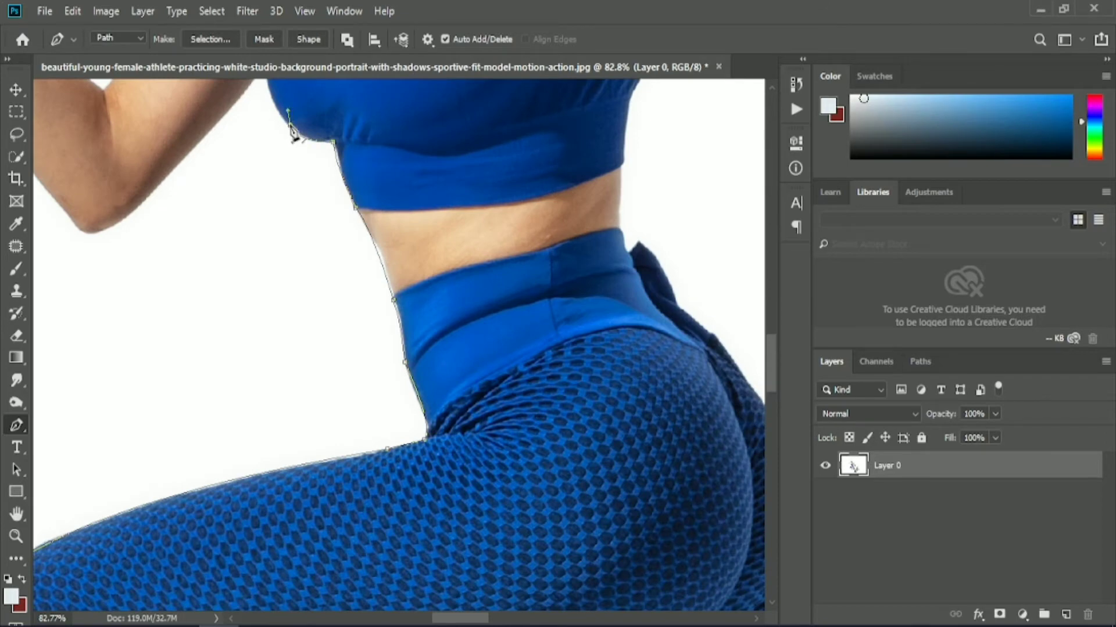
{"action": "scroll", "coordinate": [274, 206], "scroll_direction": "up", "scroll_amount": 5}
{"action": "left_click_drag", "start_coordinate": [263, 252], "coordinate": [246, 163]}
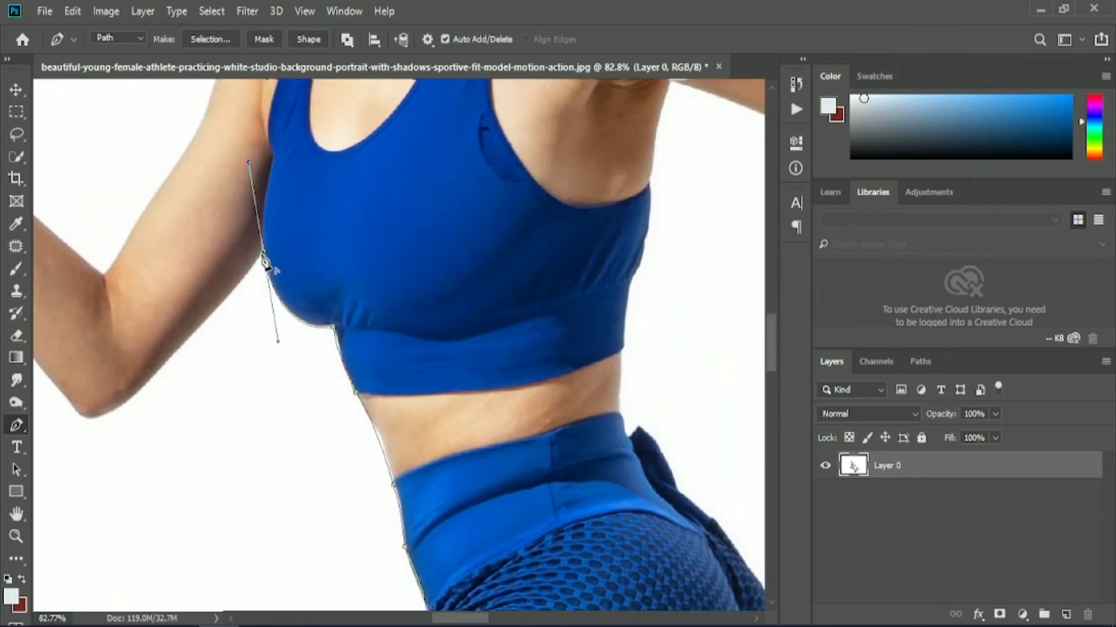
Step: Trace the path under the raised arm, around its elbow and along the outer forearm towards the wrist
{"action": "left_click_drag", "start_coordinate": [116, 409], "coordinate": [70, 438]}
{"action": "left_click_drag", "start_coordinate": [481, 620], "coordinate": [459, 621]}
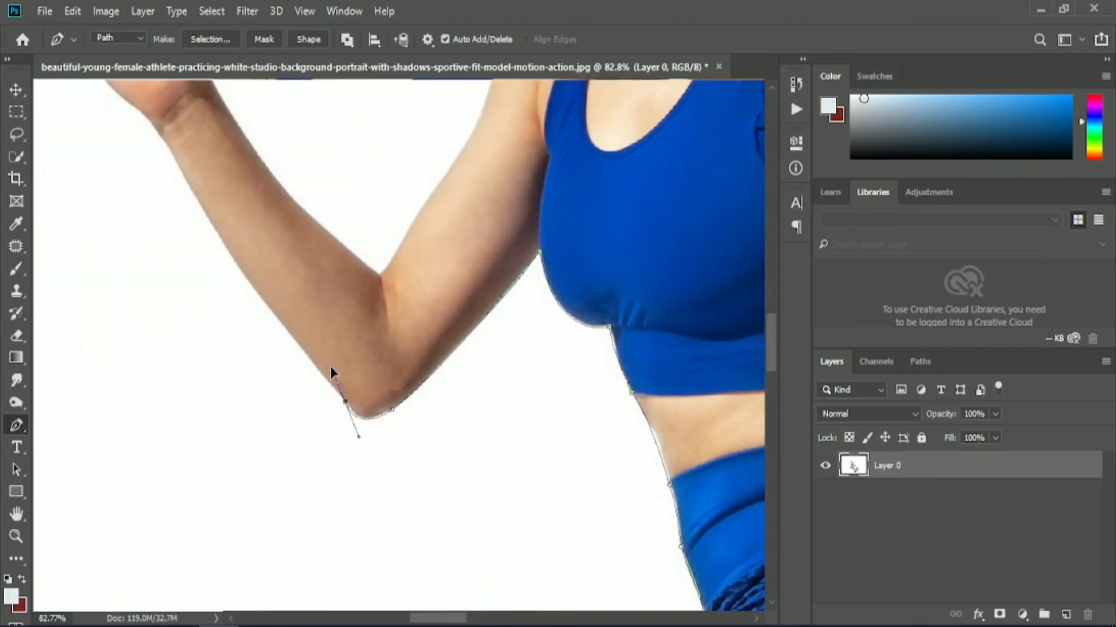
{"action": "left_click", "coordinate": [279, 320]}
{"action": "left_click_drag", "start_coordinate": [172, 155], "coordinate": [130, 84]}
{"action": "left_click", "coordinate": [174, 183], "text": "alt"}
Step: Continue the path around the raised hand's wrist and along the outer edge of the palm
{"action": "scroll", "coordinate": [177, 187], "scroll_direction": "up", "scroll_amount": 4}
{"action": "scroll", "coordinate": [396, 549], "scroll_direction": "left", "scroll_amount": 3}
{"action": "scroll", "coordinate": [397, 550], "scroll_direction": "up", "scroll_amount": 1}
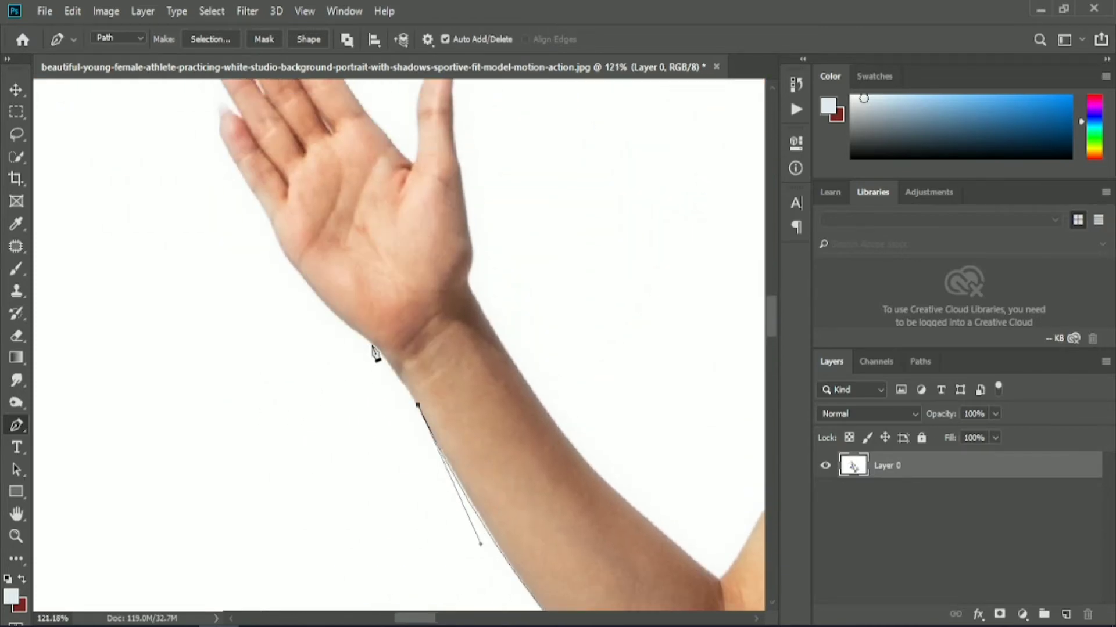
{"action": "left_click_drag", "start_coordinate": [371, 344], "coordinate": [353, 330]}
{"action": "left_click_drag", "start_coordinate": [272, 229], "coordinate": [303, 195]}
Step: Trace the path around the little, ring and middle fingertips of the raised hand, cutting off the long nails
{"action": "scroll", "coordinate": [239, 155], "scroll_direction": "up", "scroll_amount": 2}
{"action": "left_click", "coordinate": [245, 181], "text": "alt"}
{"action": "scroll", "coordinate": [245, 182], "scroll_direction": "up", "scroll_amount": 2}
{"action": "left_click", "coordinate": [208, 172]}
{"action": "left_click", "coordinate": [227, 137], "text": "alt"}
{"action": "left_click", "coordinate": [274, 205]}
{"action": "scroll", "coordinate": [275, 205], "scroll_direction": "up", "scroll_amount": 2}
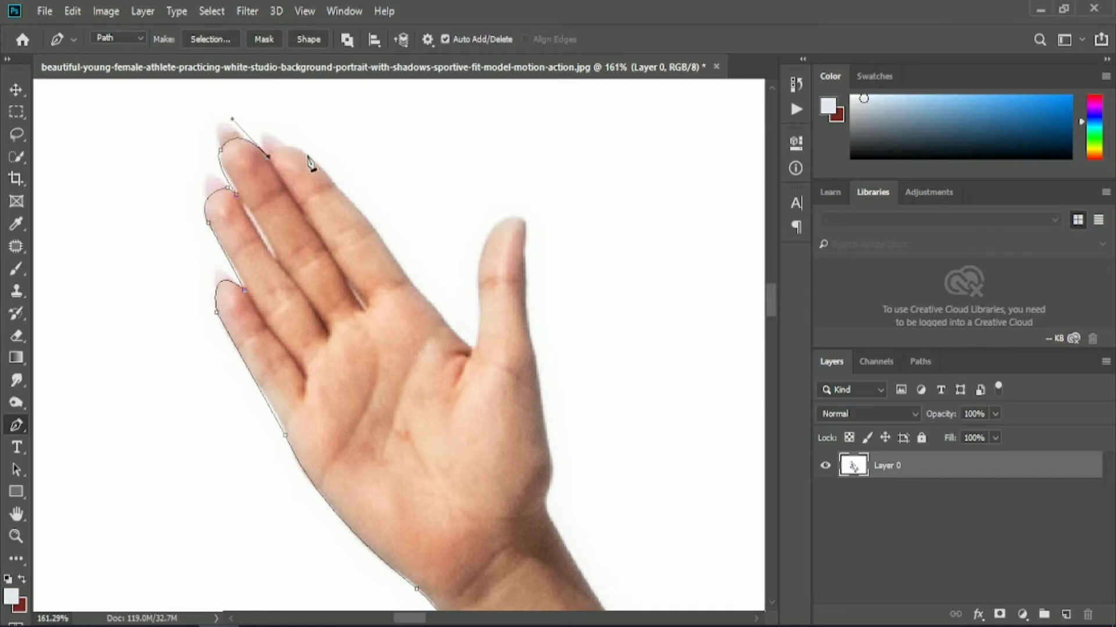
Step: Trace the path over the raised hand's index finger and down its edge to the base of the thumb
{"action": "left_click_drag", "start_coordinate": [307, 155], "coordinate": [337, 181]}
{"action": "left_click", "coordinate": [307, 156], "text": "alt"}
{"action": "left_click_drag", "start_coordinate": [471, 345], "coordinate": [519, 398]}
{"action": "left_click", "coordinate": [471, 345], "text": "alt"}
Step: Trace the path up the inner side of the raised hand's thumb, over its tip and down the outer side
{"action": "left_click_drag", "start_coordinate": [480, 286], "coordinate": [568, 217]}
{"action": "left_click", "coordinate": [480, 286], "text": "alt"}
{"action": "left_click", "coordinate": [521, 217], "text": "alt"}
{"action": "left_click_drag", "start_coordinate": [526, 294], "coordinate": [525, 357]}
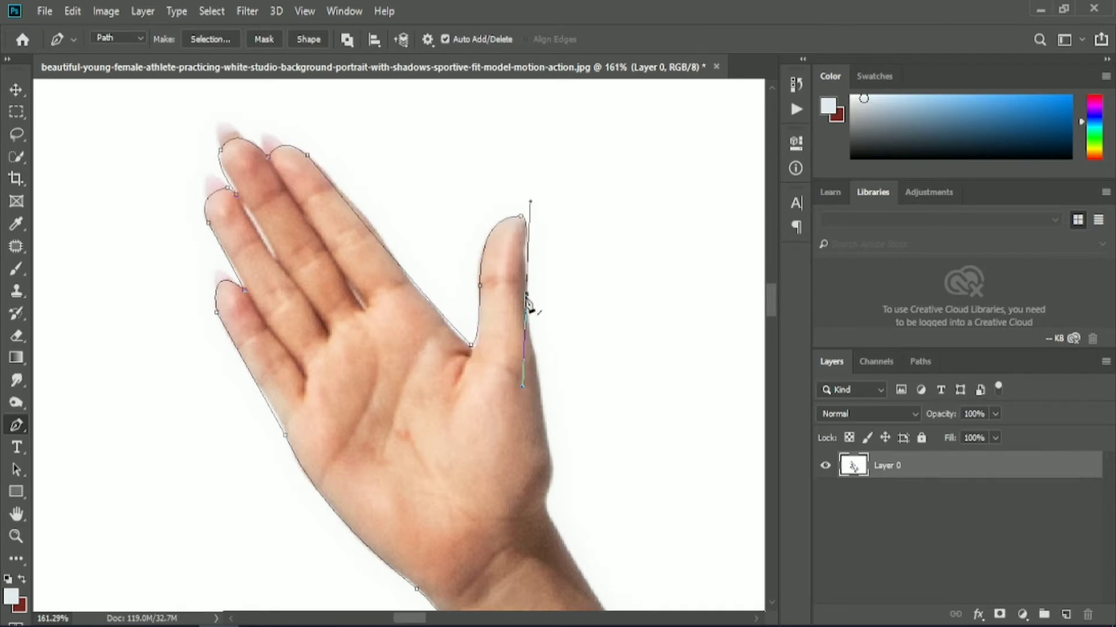
{"action": "left_click", "coordinate": [526, 294], "text": "alt"}
Step: Trace the path down the thumb-side edge of the raised palm to the wrist
{"action": "scroll", "coordinate": [526, 295], "scroll_direction": "down", "scroll_amount": 4}
{"action": "left_click", "coordinate": [535, 232]}
{"action": "left_click_drag", "start_coordinate": [546, 296], "coordinate": [551, 316]}
{"action": "left_click", "coordinate": [546, 295], "text": "alt"}
{"action": "scroll", "coordinate": [546, 295], "scroll_direction": "down", "scroll_amount": 3}
{"action": "left_click_drag", "start_coordinate": [547, 274], "coordinate": [536, 295]}
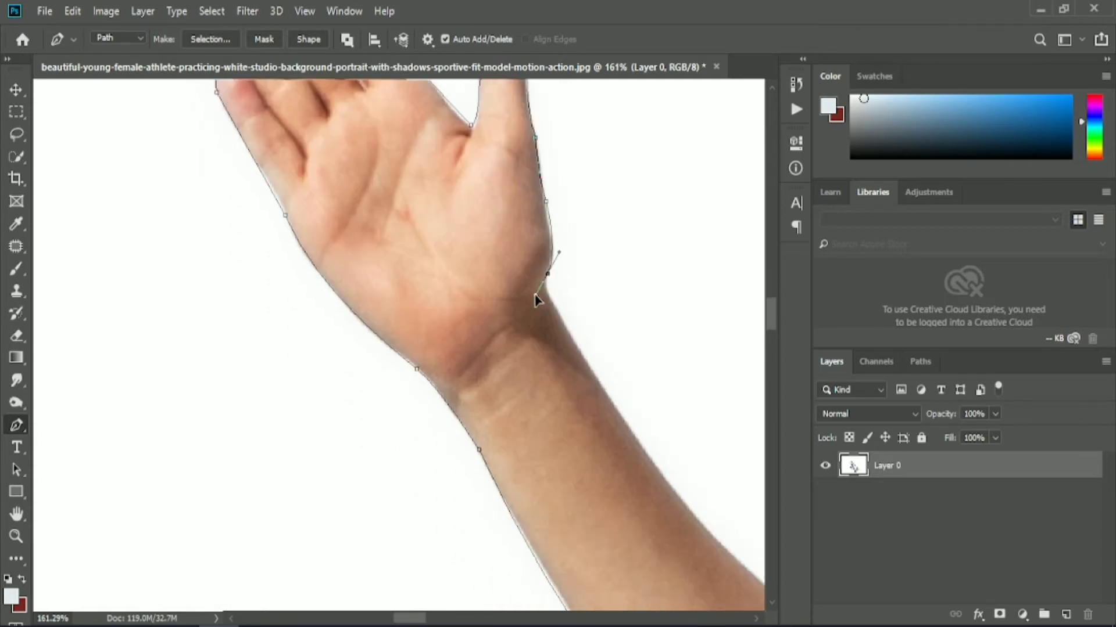
Step: Trace the path along the inner edge of the raised forearm to the elbow crease
{"action": "left_click_drag", "start_coordinate": [588, 361], "coordinate": [637, 424]}
{"action": "left_click_drag", "start_coordinate": [409, 617], "coordinate": [428, 617]}
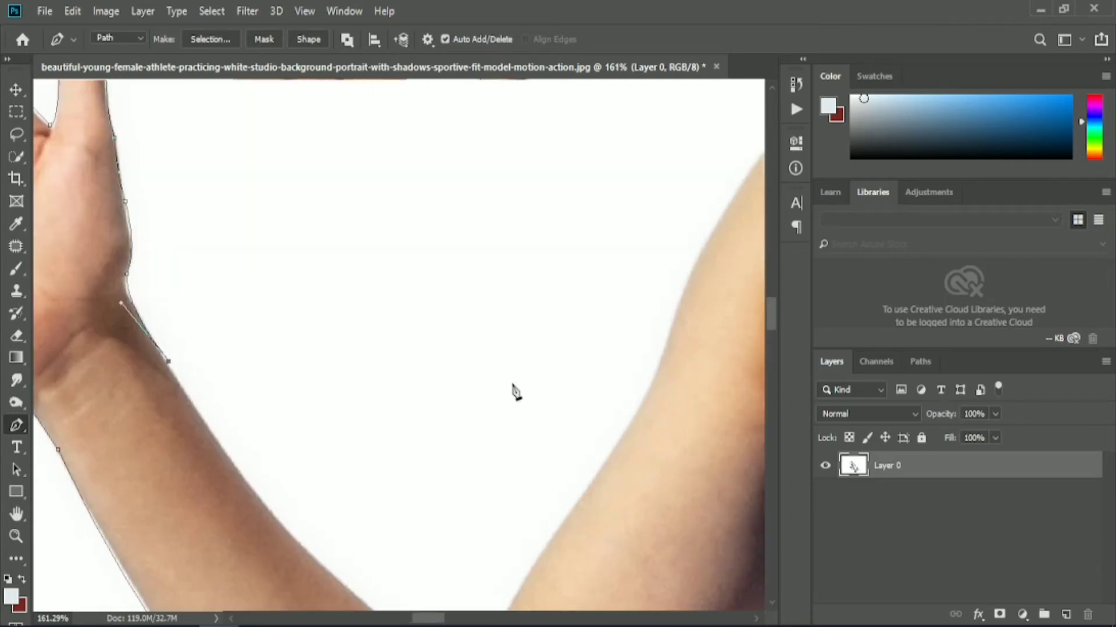
{"action": "scroll", "coordinate": [512, 389], "scroll_direction": "down", "scroll_amount": 10}
{"action": "scroll", "coordinate": [497, 409], "scroll_direction": "up", "scroll_amount": 4}
{"action": "left_click_drag", "start_coordinate": [511, 516], "coordinate": [645, 584]}
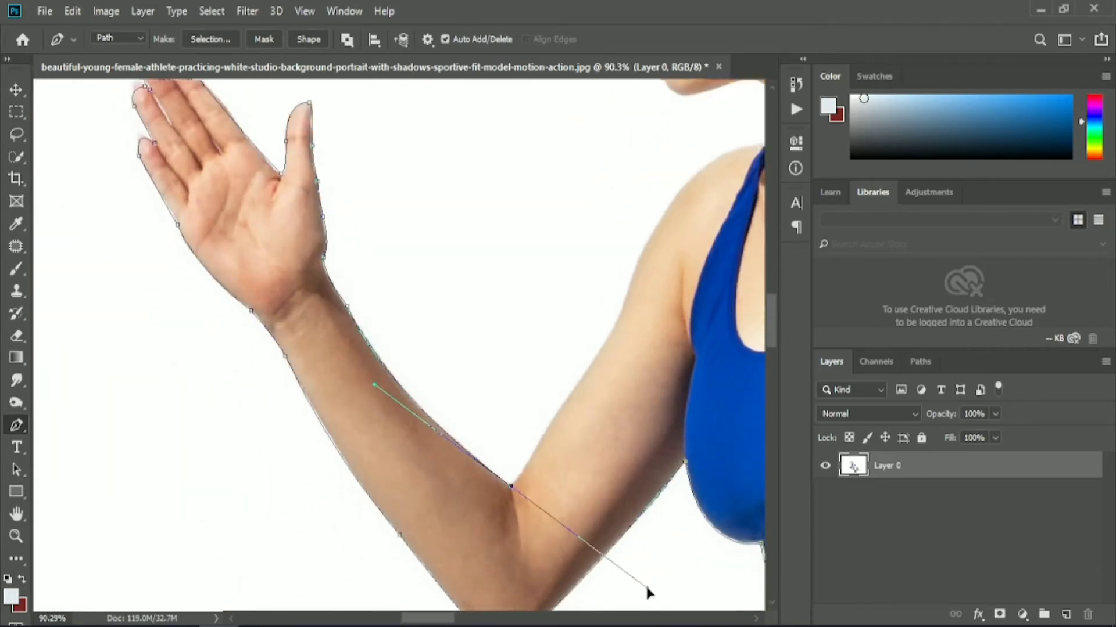
Step: Trace the path up the raised upper arm and over the shoulder to the crop top's strap at the neck
{"action": "left_click", "coordinate": [562, 405]}
{"action": "left_click_drag", "start_coordinate": [640, 254], "coordinate": [682, 129]}
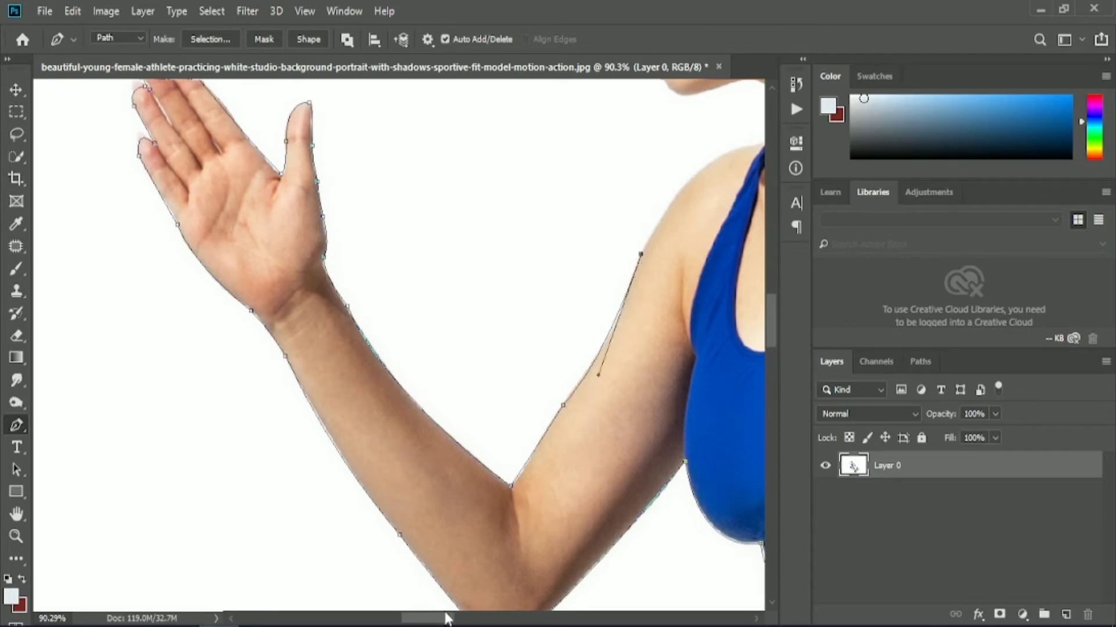
{"action": "scroll", "coordinate": [398, 345], "scroll_direction": "right", "scroll_amount": 6}
{"action": "scroll", "coordinate": [398, 346], "scroll_direction": "up", "scroll_amount": 3}
{"action": "left_click_drag", "start_coordinate": [396, 307], "coordinate": [480, 306]}
{"action": "left_click", "coordinate": [413, 290]}
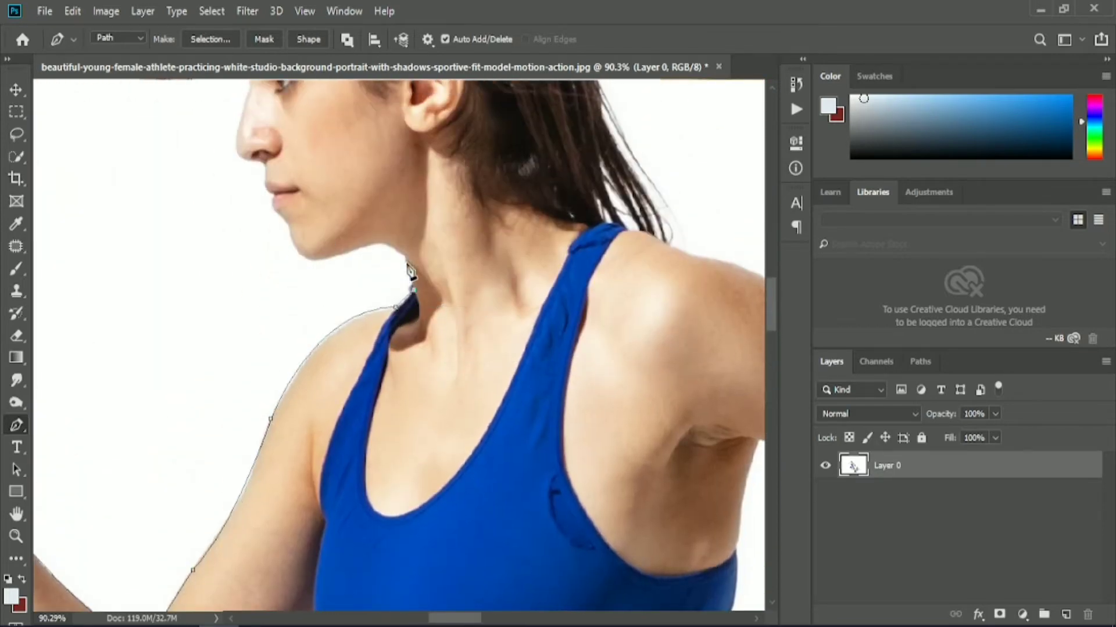
Step: Trace the path along the front of the neck, the jaw, chin and lips to the underside of the nose
{"action": "left_click_drag", "start_coordinate": [332, 260], "coordinate": [340, 264]}
{"action": "scroll", "coordinate": [308, 264], "scroll_direction": "up", "scroll_amount": 5}
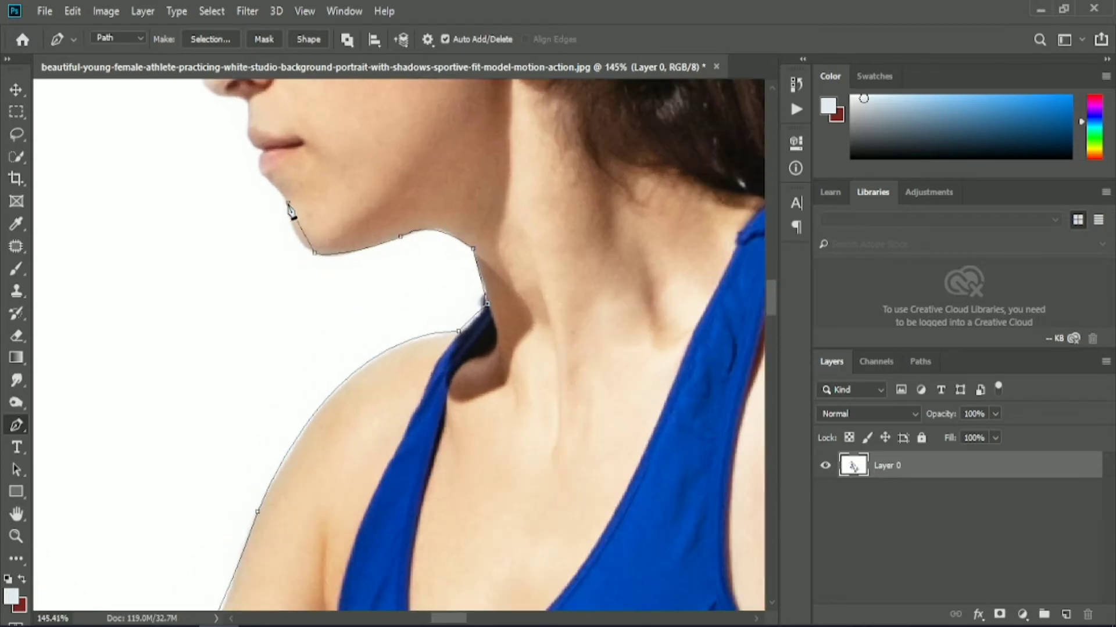
{"action": "scroll", "coordinate": [261, 178], "scroll_direction": "up", "scroll_amount": 4}
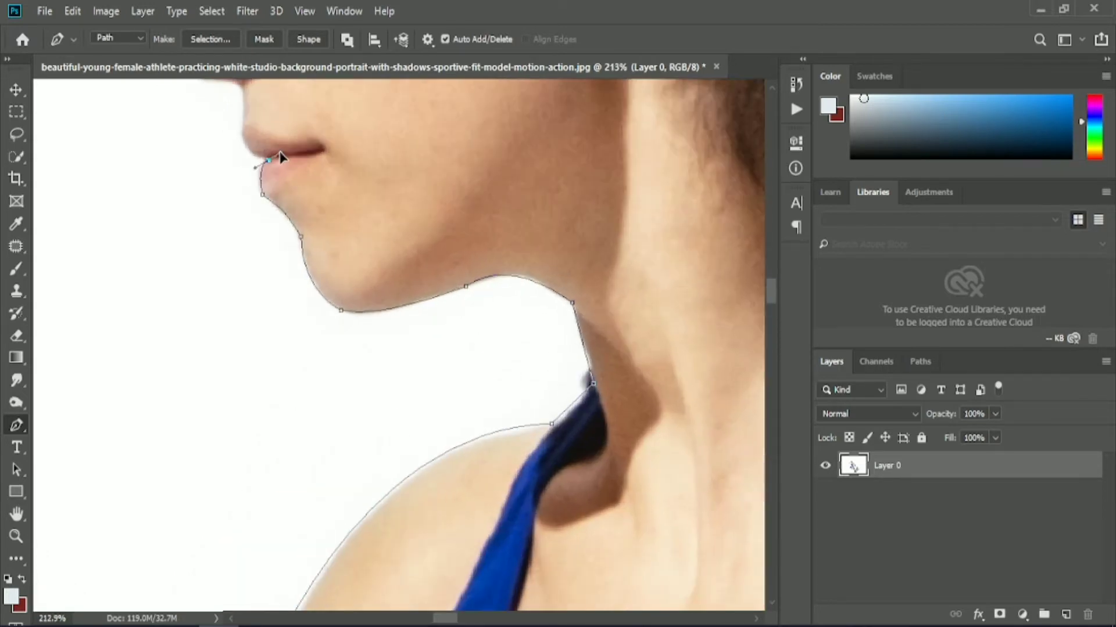
{"action": "scroll", "coordinate": [244, 134], "scroll_direction": "up", "scroll_amount": 3}
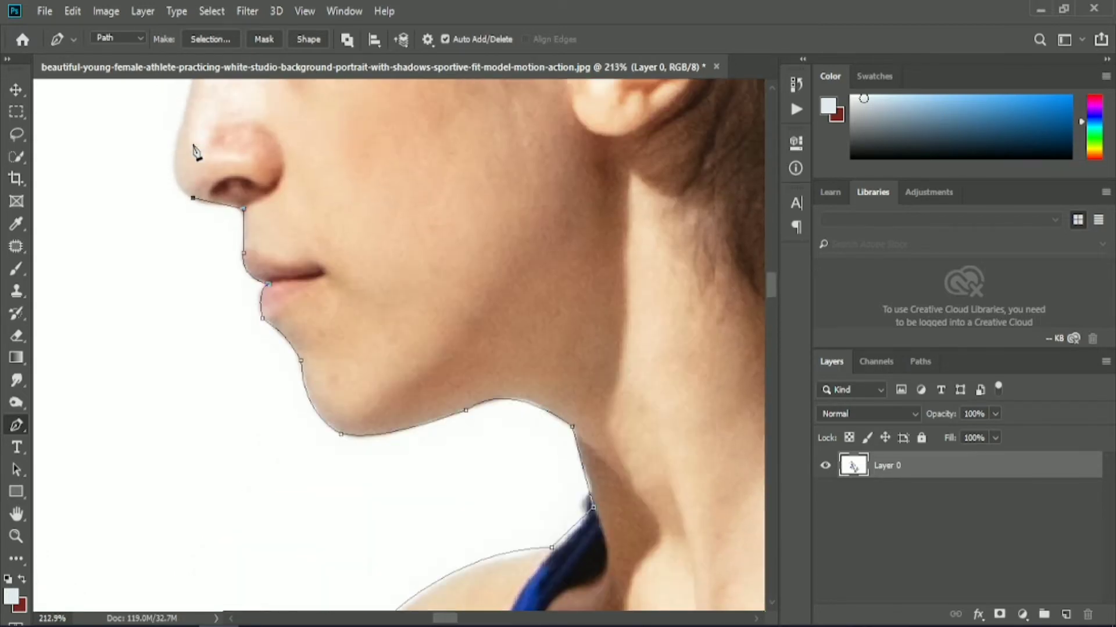
Step: Trace the path around the nose tip and up the bridge to the brow
{"action": "scroll", "coordinate": [197, 149], "scroll_direction": "up", "scroll_amount": 2}
{"action": "scroll", "coordinate": [178, 129], "scroll_direction": "up", "scroll_amount": 4}
{"action": "left_click_drag", "start_coordinate": [179, 231], "coordinate": [184, 91]}
{"action": "left_click", "coordinate": [178, 231], "text": "alt"}
{"action": "scroll", "coordinate": [182, 226], "scroll_direction": "up", "scroll_amount": 2}
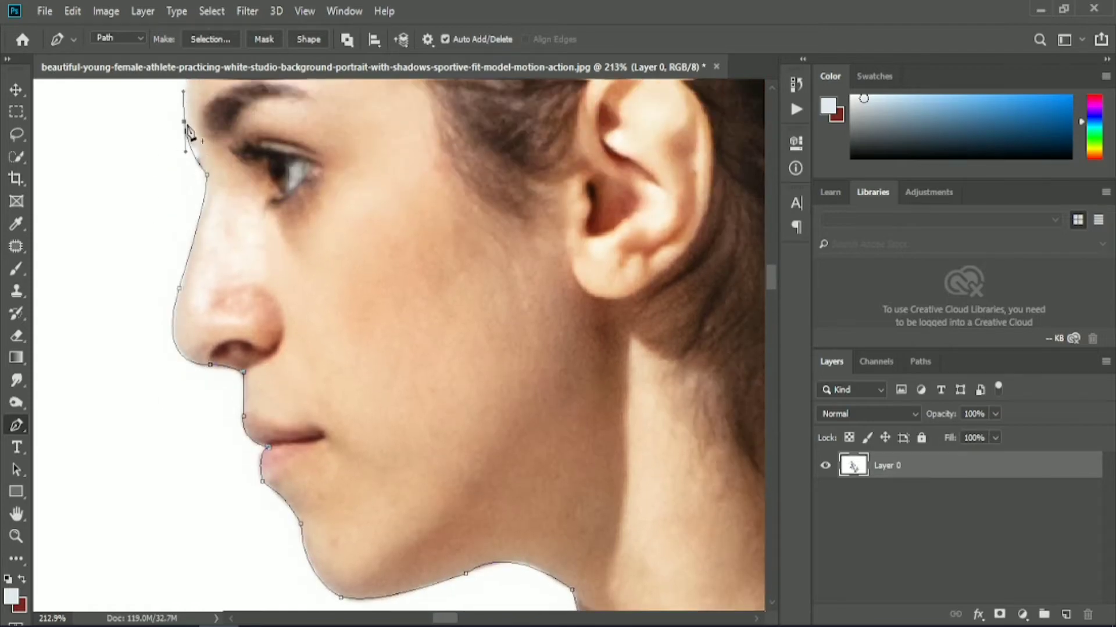
Step: Trace the path up the forehead and over the hair towards the orange hair tie
{"action": "scroll", "coordinate": [170, 181], "scroll_direction": "up", "scroll_amount": 8}
{"action": "left_click", "coordinate": [186, 314]}
{"action": "scroll", "coordinate": [187, 312], "scroll_direction": "up", "scroll_amount": 2}
{"action": "left_click_drag", "start_coordinate": [210, 240], "coordinate": [279, 147]}
{"action": "left_click", "coordinate": [211, 240], "text": "alt"}
{"action": "scroll", "coordinate": [210, 240], "scroll_direction": "up", "scroll_amount": 3}
{"action": "left_click_drag", "start_coordinate": [487, 195], "coordinate": [679, 183]}
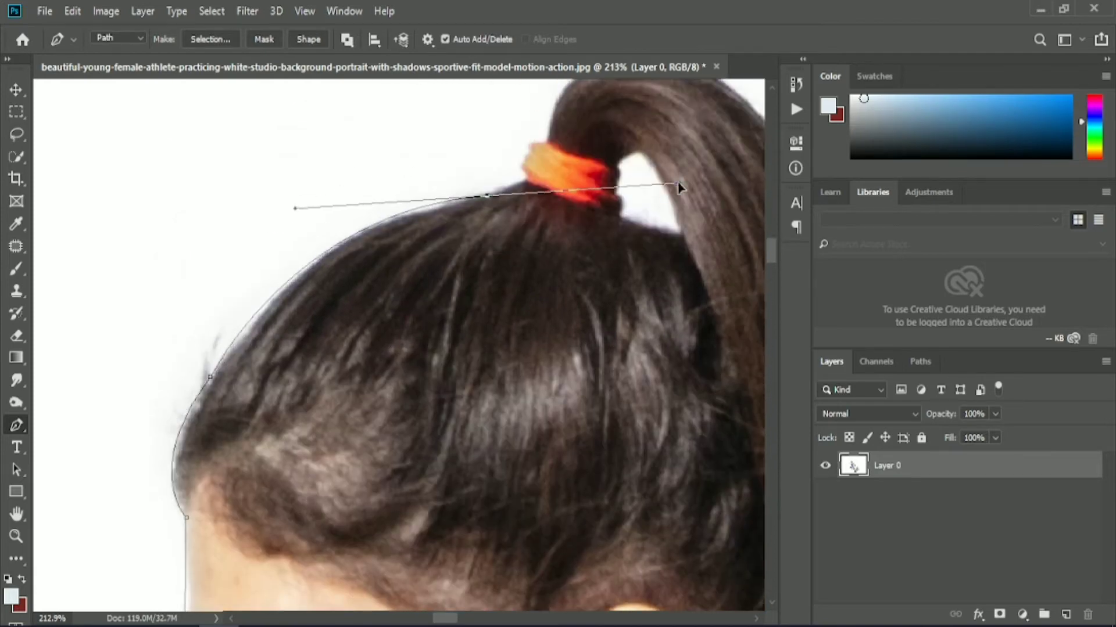
Step: Trace the path around the outer edge of the orange hair tie to the base of the ponytail
{"action": "left_click", "coordinate": [487, 195], "text": "alt"}
{"action": "left_click", "coordinate": [527, 177]}
{"action": "left_click_drag", "start_coordinate": [548, 140], "coordinate": [582, 129]}
{"action": "left_click", "coordinate": [548, 140], "text": "alt"}
{"action": "scroll", "coordinate": [548, 139], "scroll_direction": "up", "scroll_amount": 3}
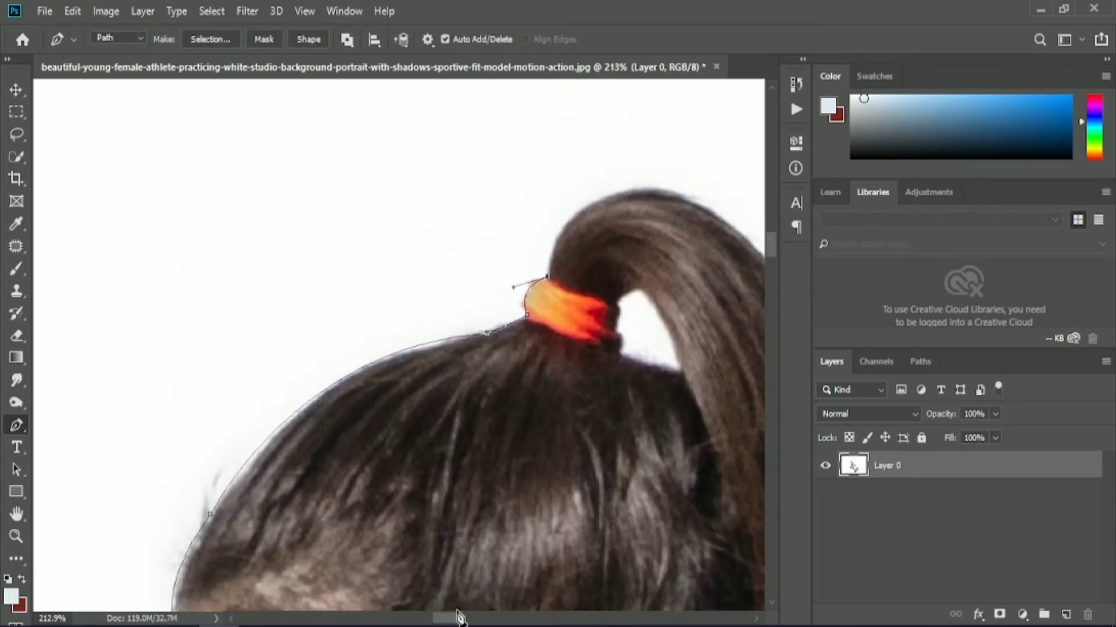
Step: Trace the path over the top of the ponytail and onto its outer edge
{"action": "left_click_drag", "start_coordinate": [456, 619], "coordinate": [468, 618]}
{"action": "left_click_drag", "start_coordinate": [343, 204], "coordinate": [488, 249]}
{"action": "scroll", "coordinate": [543, 324], "scroll_direction": "up", "scroll_amount": 3}
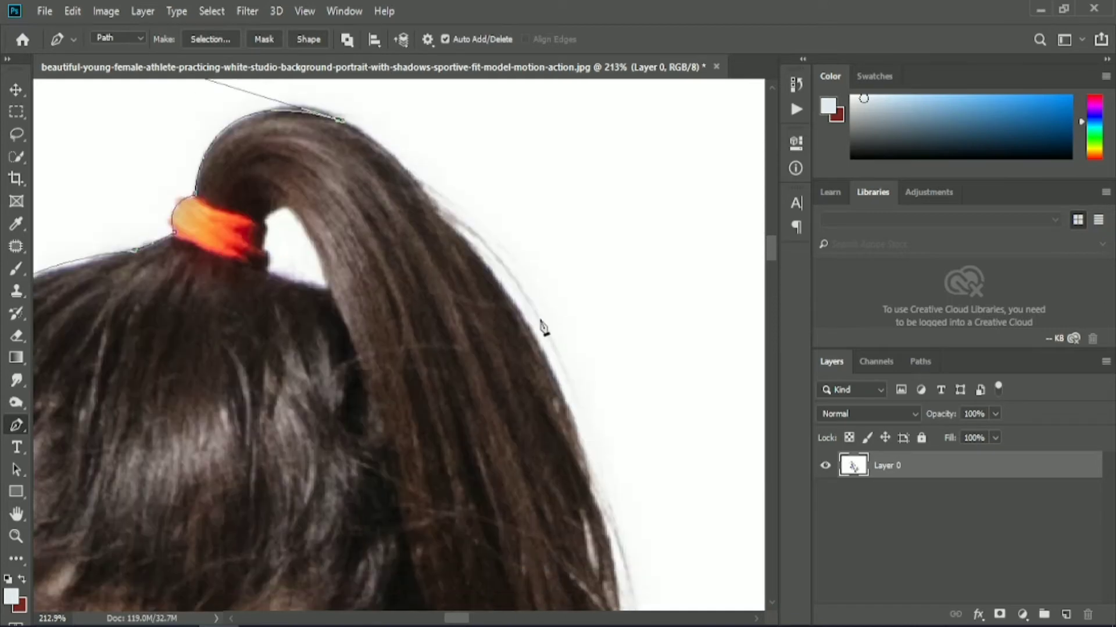
{"action": "left_click_drag", "start_coordinate": [552, 373], "coordinate": [635, 415]}
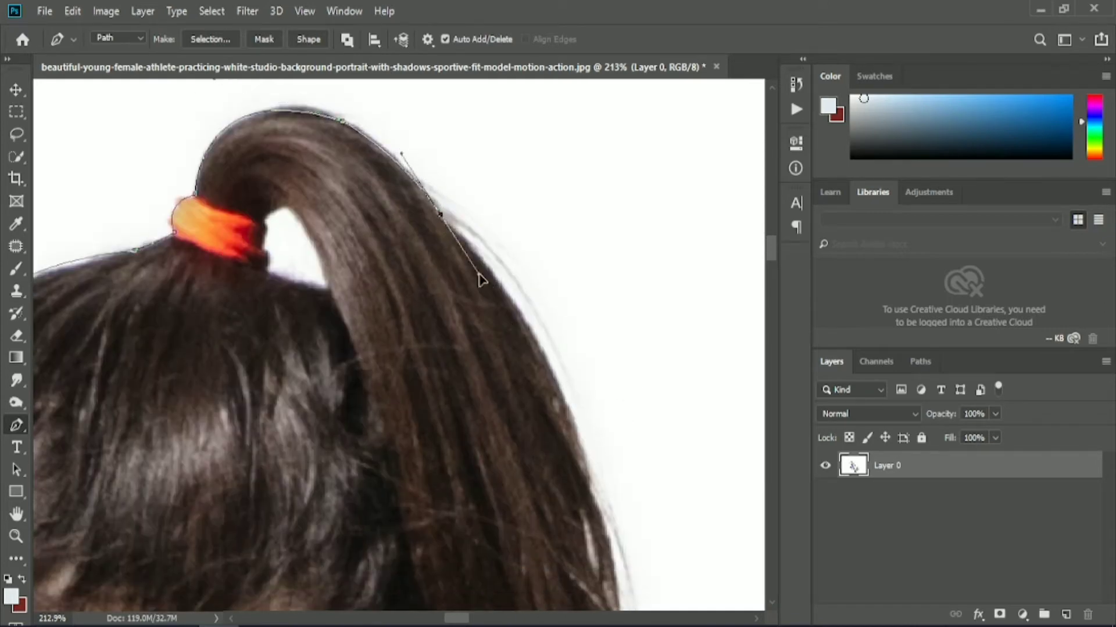
Step: Trace the path down the outer edge of the ponytail to the loose strands beside the neck
{"action": "scroll", "coordinate": [617, 393], "scroll_direction": "down", "scroll_amount": 3}
{"action": "scroll", "coordinate": [617, 388], "scroll_direction": "down", "scroll_amount": 3}
{"action": "left_click_drag", "start_coordinate": [601, 375], "coordinate": [623, 512]}
{"action": "left_click", "coordinate": [601, 375], "text": "alt"}
{"action": "left_click", "coordinate": [621, 461], "text": "alt"}
{"action": "scroll", "coordinate": [621, 462], "scroll_direction": "down", "scroll_amount": 4}
{"action": "left_click_drag", "start_coordinate": [453, 619], "coordinate": [466, 618]}
{"action": "scroll", "coordinate": [441, 348], "scroll_direction": "down", "scroll_amount": 2}
{"action": "left_click_drag", "start_coordinate": [425, 270], "coordinate": [430, 332]}
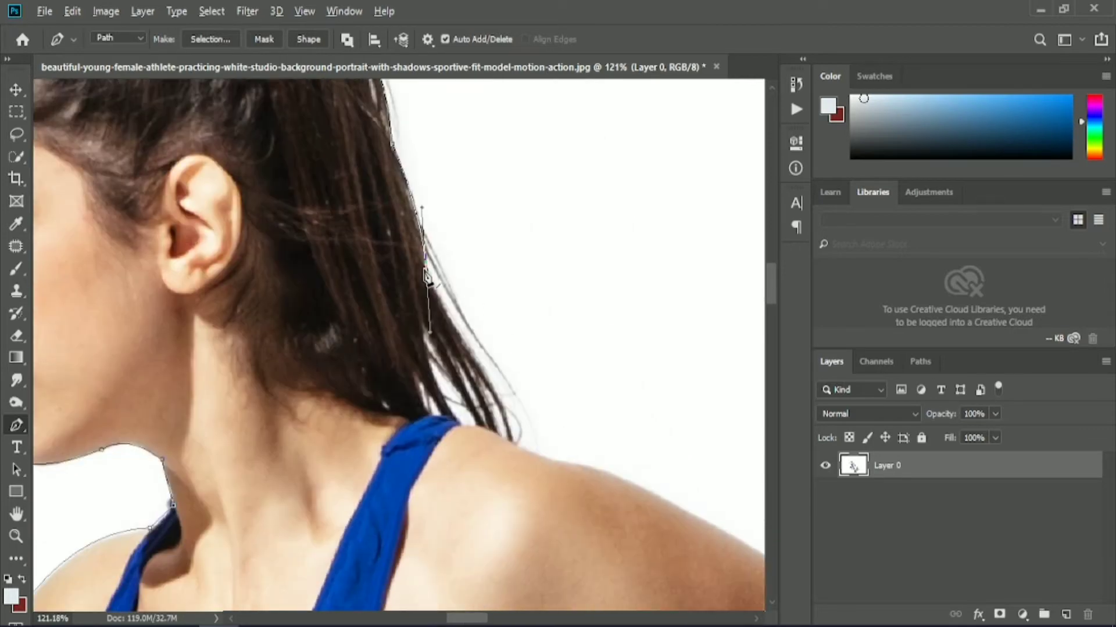
Step: Carry the path inside the loose hair ends, past the crop top's strap and over the rear shoulder
{"action": "left_click_drag", "start_coordinate": [461, 424], "coordinate": [477, 437]}
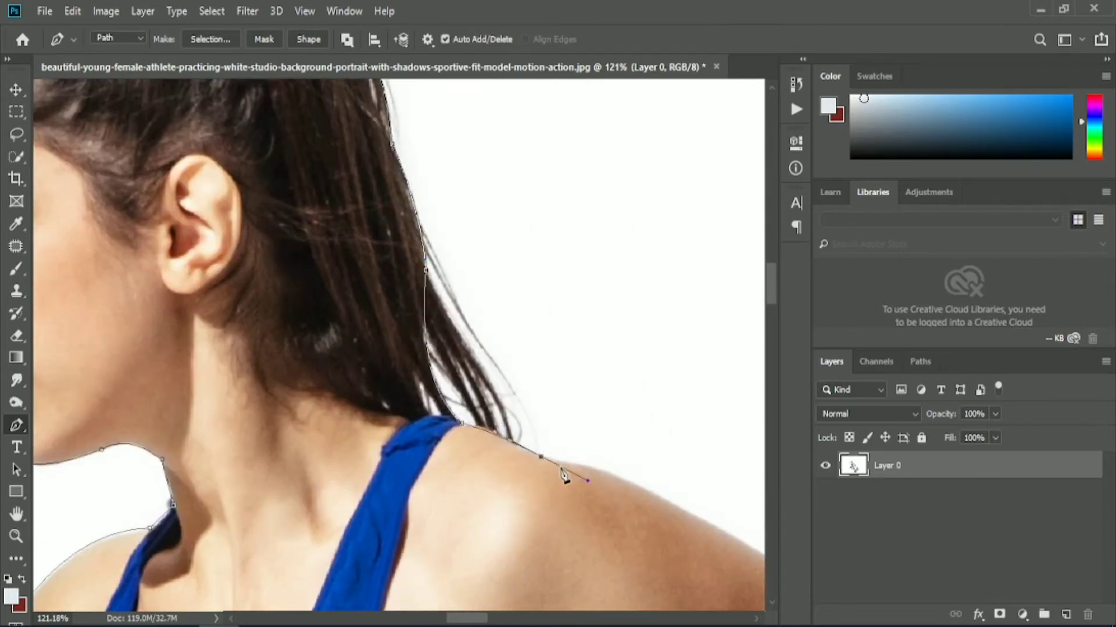
{"action": "left_click_drag", "start_coordinate": [608, 472], "coordinate": [647, 473]}
{"action": "left_click", "coordinate": [608, 472], "text": "alt"}
Step: Trace the path along the top of the rear upper arm to just before the elbow
{"action": "scroll", "coordinate": [602, 548], "scroll_direction": "down", "scroll_amount": 3}
{"action": "left_click_drag", "start_coordinate": [473, 618], "coordinate": [495, 618]}
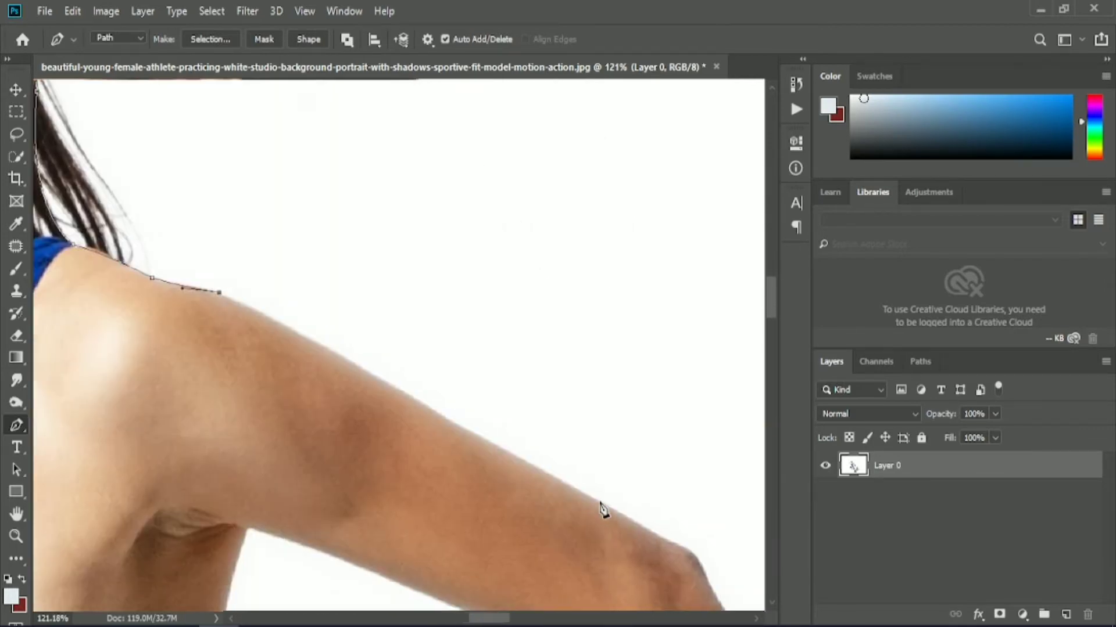
{"action": "left_click_drag", "start_coordinate": [598, 501], "coordinate": [650, 530]}
{"action": "left_click", "coordinate": [598, 500], "text": "alt"}
Step: Trace the path around the rear arm's elbow and along the outer edge of the upper forearm
{"action": "scroll", "coordinate": [587, 447], "scroll_direction": "down", "scroll_amount": 8}
{"action": "scroll", "coordinate": [660, 459], "scroll_direction": "down", "scroll_amount": 4}
{"action": "scroll", "coordinate": [765, 378], "scroll_direction": "up", "scroll_amount": 4}
{"action": "left_click_drag", "start_coordinate": [578, 159], "coordinate": [594, 198]}
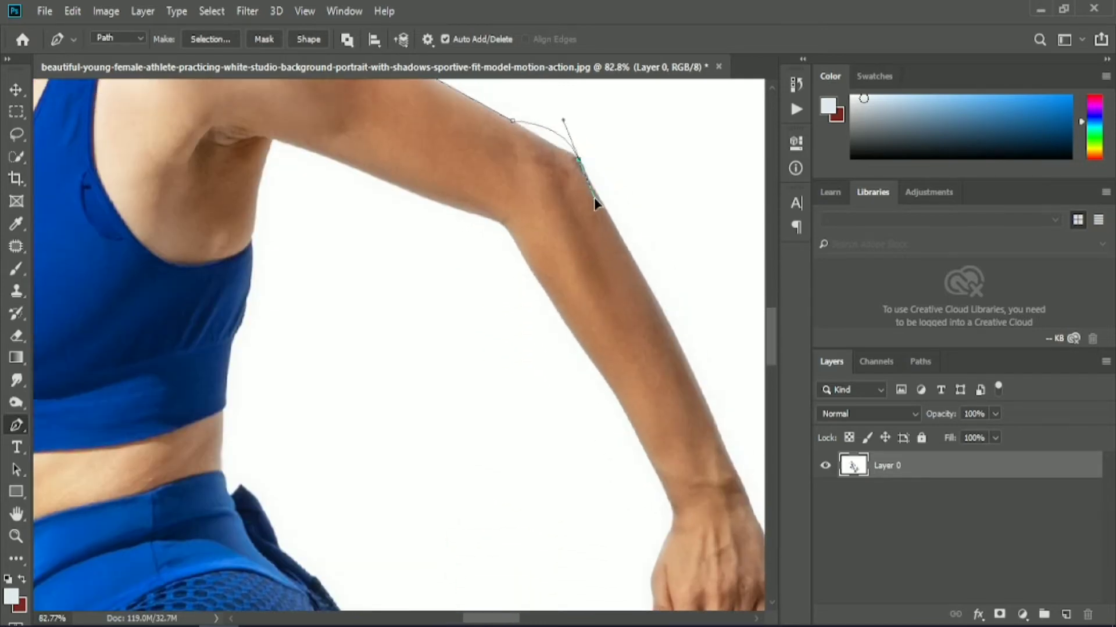
{"action": "left_click_drag", "start_coordinate": [681, 350], "coordinate": [707, 406]}
{"action": "left_click", "coordinate": [682, 350], "text": "alt"}
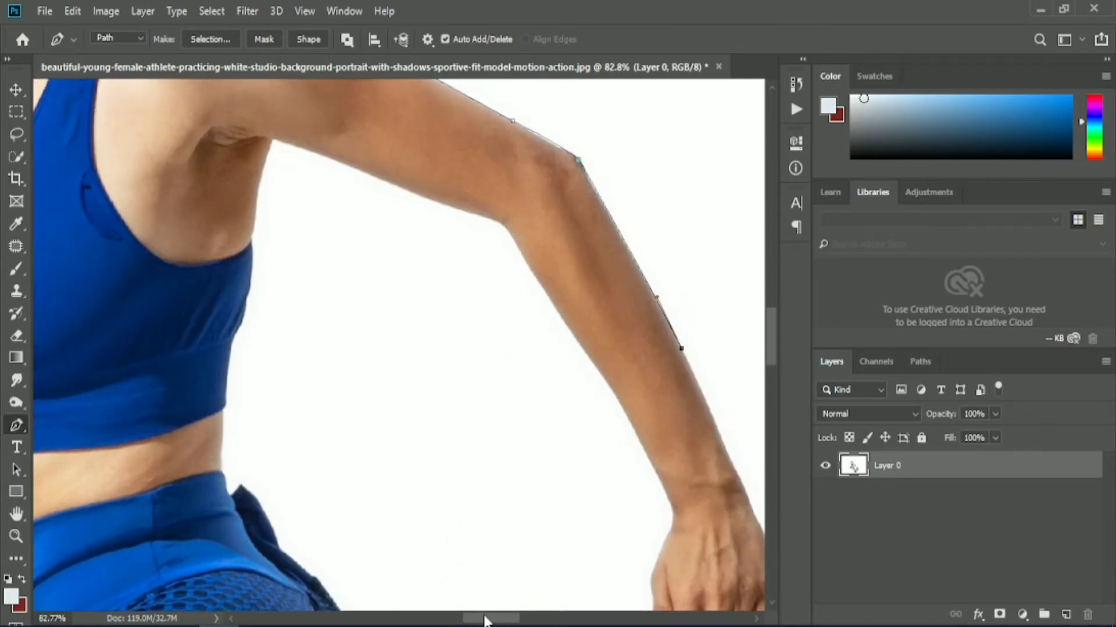
Step: Trace the path along the outer edge of the rear forearm down to the wrist
{"action": "left_click_drag", "start_coordinate": [485, 618], "coordinate": [503, 618]}
{"action": "scroll", "coordinate": [533, 391], "scroll_direction": "down", "scroll_amount": 3}
{"action": "left_click_drag", "start_coordinate": [529, 399], "coordinate": [544, 434]}
{"action": "left_click", "coordinate": [530, 399], "text": "alt"}
Step: Trace the path down the outer edge of the lowered hand and along the side of the little finger
{"action": "scroll", "coordinate": [539, 407], "scroll_direction": "down", "scroll_amount": 3}
{"action": "scroll", "coordinate": [542, 395], "scroll_direction": "up", "scroll_amount": 5}
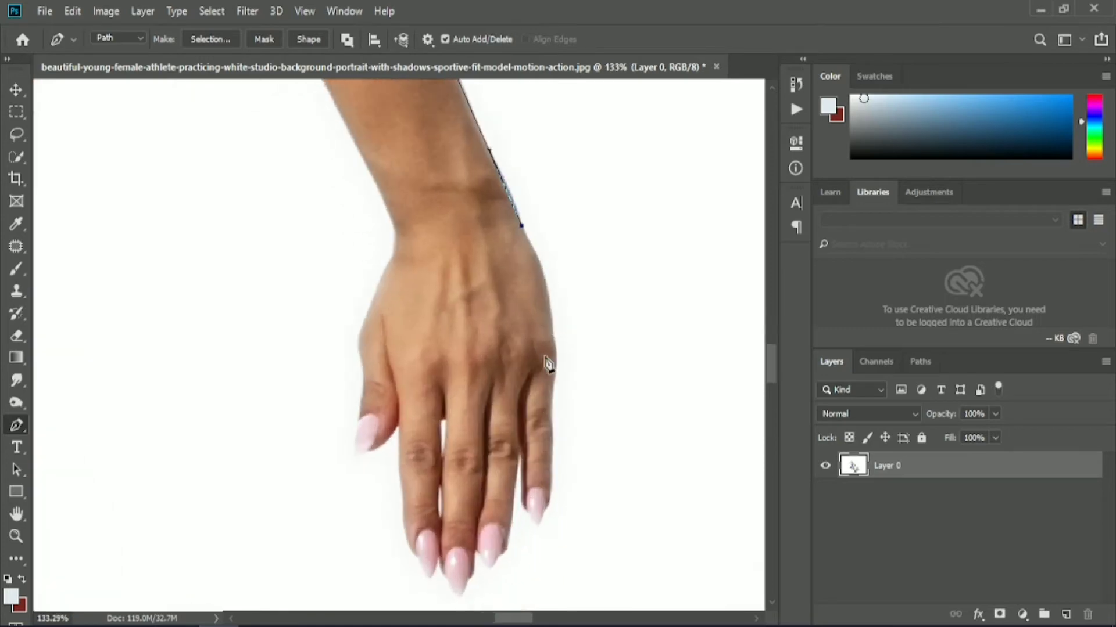
{"action": "left_click_drag", "start_coordinate": [554, 348], "coordinate": [552, 483]}
{"action": "left_click", "coordinate": [555, 347], "text": "alt"}
{"action": "left_click", "coordinate": [553, 426], "text": "alt"}
Step: Trace the path around the lowered hand's little fingertip, into the finger gap and around the ring fingertip
{"action": "scroll", "coordinate": [552, 518], "scroll_direction": "up", "scroll_amount": 5}
{"action": "scroll", "coordinate": [546, 494], "scroll_direction": "down", "scroll_amount": 3}
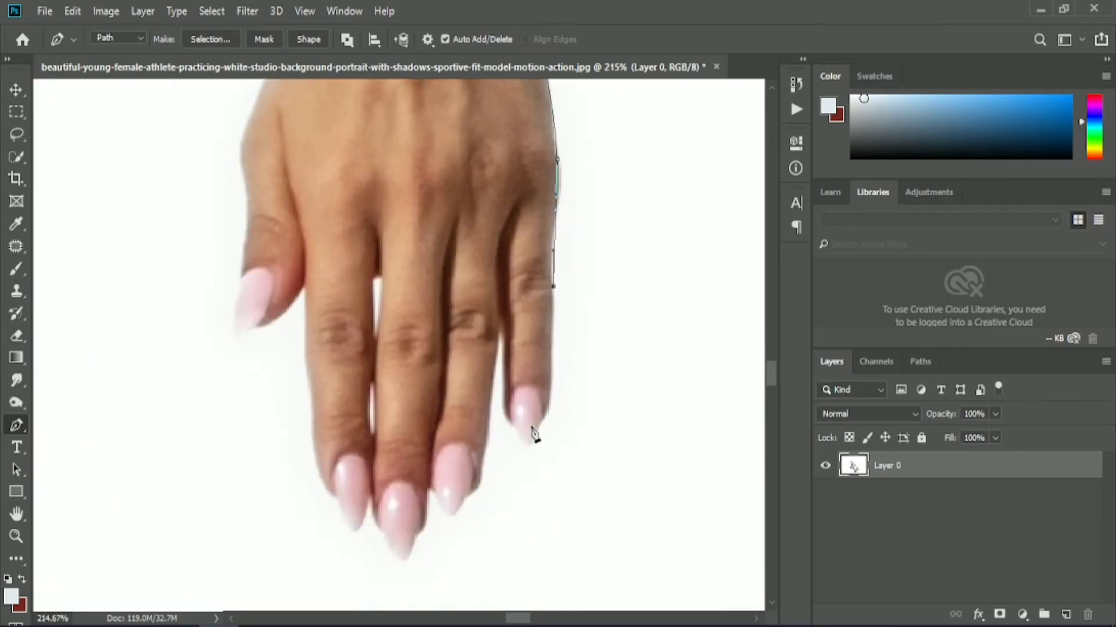
{"action": "left_click_drag", "start_coordinate": [531, 425], "coordinate": [505, 371]}
{"action": "left_click", "coordinate": [531, 425], "text": "alt"}
{"action": "left_click_drag", "start_coordinate": [499, 324], "coordinate": [491, 444]}
{"action": "left_click_drag", "start_coordinate": [430, 488], "coordinate": [404, 452]}
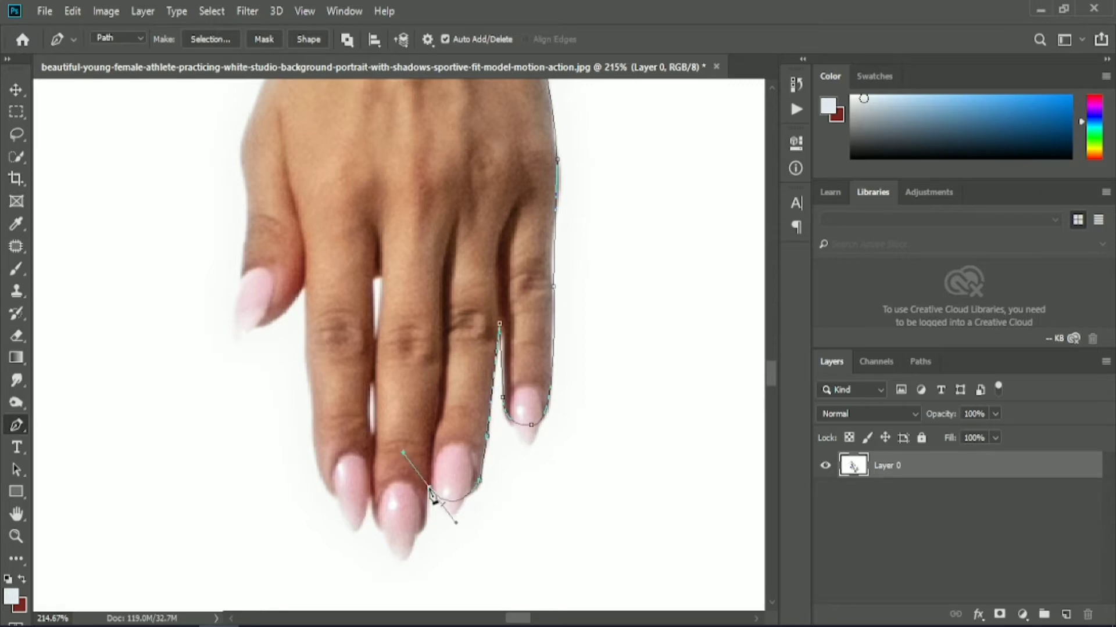
{"action": "left_click_drag", "start_coordinate": [371, 498], "coordinate": [372, 452]}
{"action": "key", "text": "ctrl+z"}
{"action": "key", "text": "ctrl+z"}
{"action": "left_click_drag", "start_coordinate": [371, 498], "coordinate": [345, 414]}
{"action": "key", "text": "ctrl+z"}
Step: Trace the path around the lowered hand's middle and index fingers, then around the thumb
{"action": "left_click_drag", "start_coordinate": [398, 534], "coordinate": [363, 465]}
{"action": "left_click_drag", "start_coordinate": [305, 286], "coordinate": [314, 251]}
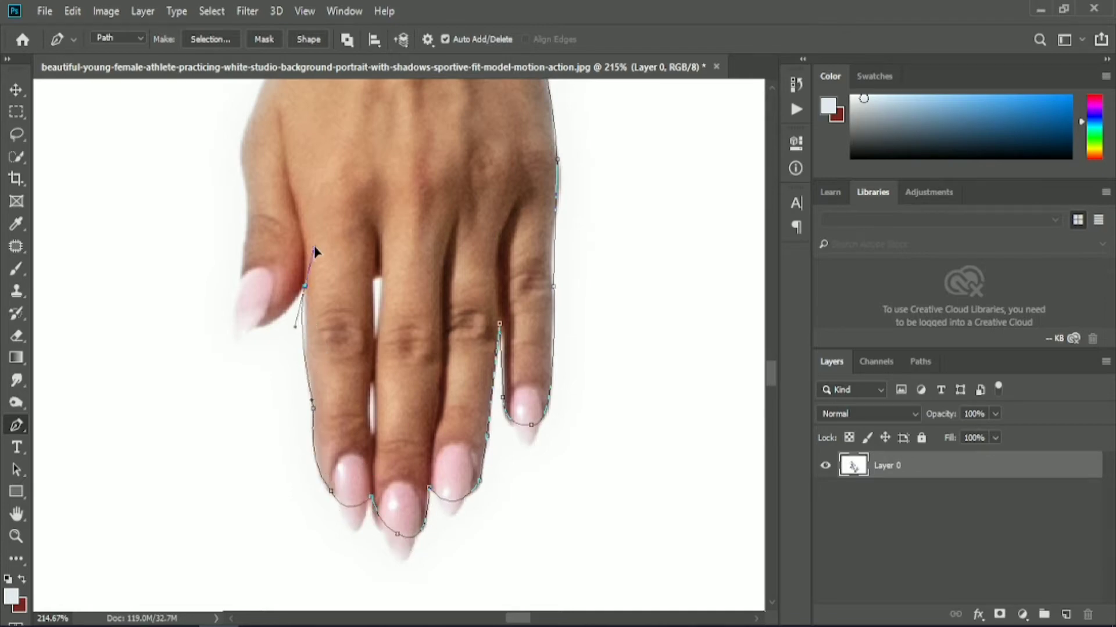
{"action": "left_click", "coordinate": [250, 327], "text": "alt"}
{"action": "left_click_drag", "start_coordinate": [240, 276], "coordinate": [241, 156]}
{"action": "left_click", "coordinate": [245, 181], "text": "alt"}
Step: Trace the path up the thumb-side edge of the lowered hand to the wrist
{"action": "scroll", "coordinate": [246, 184], "scroll_direction": "up", "scroll_amount": 3}
{"action": "left_click", "coordinate": [251, 298]}
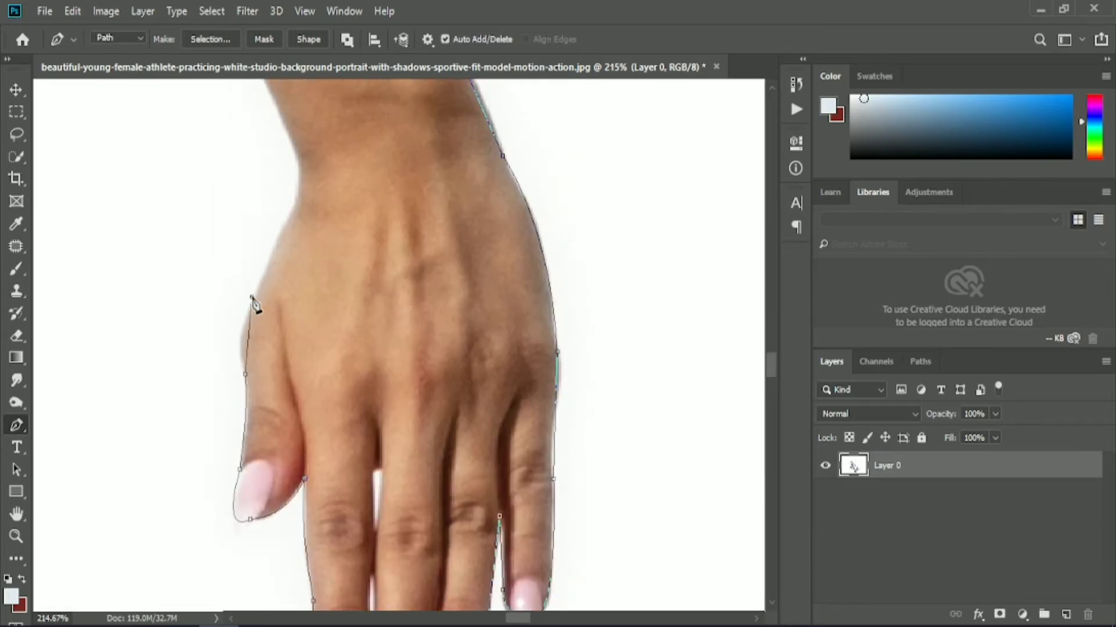
{"action": "left_click_drag", "start_coordinate": [251, 297], "coordinate": [279, 244]}
{"action": "left_click", "coordinate": [252, 298], "text": "alt"}
{"action": "left_click_drag", "start_coordinate": [294, 205], "coordinate": [305, 190]}
{"action": "scroll", "coordinate": [296, 209], "scroll_direction": "up", "scroll_amount": 1}
{"action": "left_click", "coordinate": [299, 204]}
Step: Trace the path up the inner edge of the rear forearm towards the elbow
{"action": "scroll", "coordinate": [215, 284], "scroll_direction": "up", "scroll_amount": 3}
{"action": "scroll", "coordinate": [270, 343], "scroll_direction": "down", "scroll_amount": 5}
{"action": "left_click_drag", "start_coordinate": [528, 619], "coordinate": [511, 620]}
{"action": "scroll", "coordinate": [427, 277], "scroll_direction": "up", "scroll_amount": 2}
{"action": "left_click_drag", "start_coordinate": [420, 172], "coordinate": [354, 100]}
{"action": "left_click", "coordinate": [420, 171], "text": "alt"}
Step: Trace the path around the inside of the rear elbow and along the underside of the upper arm to the armpit
{"action": "scroll", "coordinate": [407, 174], "scroll_direction": "up", "scroll_amount": 2}
{"action": "left_click_drag", "start_coordinate": [363, 216], "coordinate": [361, 199]}
{"action": "left_click", "coordinate": [295, 186]}
{"action": "left_click", "coordinate": [73, 104]}
Step: Trace the path down the back edge of the crop top and bare waist and around the waistband's knot
{"action": "left_click_drag", "start_coordinate": [48, 221], "coordinate": [45, 247]}
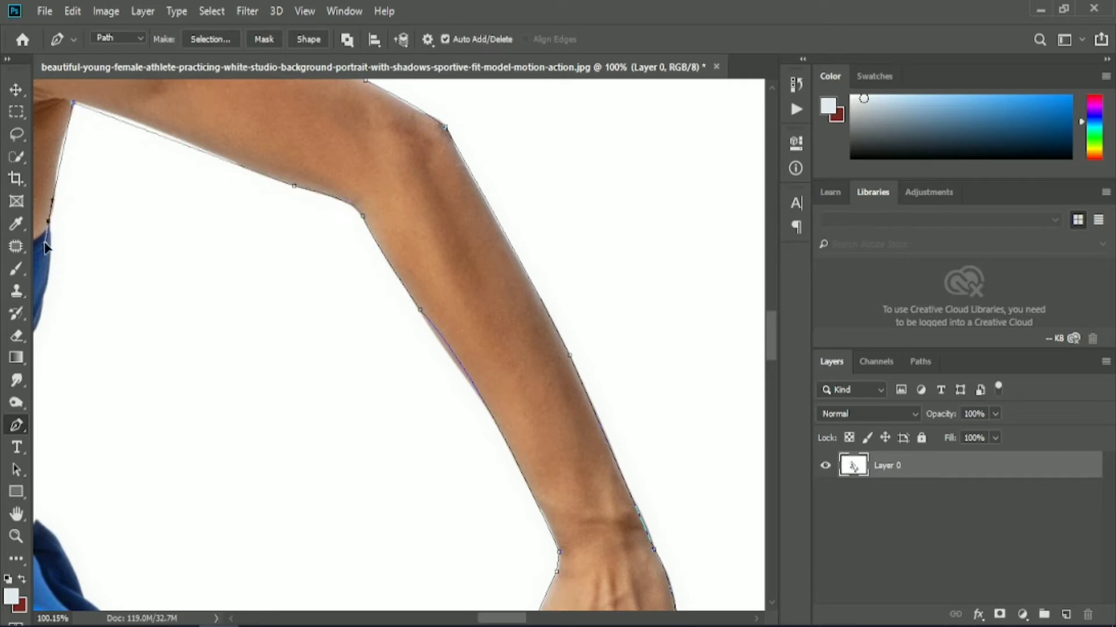
{"action": "left_click_drag", "start_coordinate": [507, 619], "coordinate": [490, 620]}
{"action": "scroll", "coordinate": [391, 393], "scroll_direction": "down", "scroll_amount": 3}
{"action": "scroll", "coordinate": [391, 393], "scroll_direction": "up", "scroll_amount": 2}
{"action": "left_click_drag", "start_coordinate": [287, 317], "coordinate": [265, 358]}
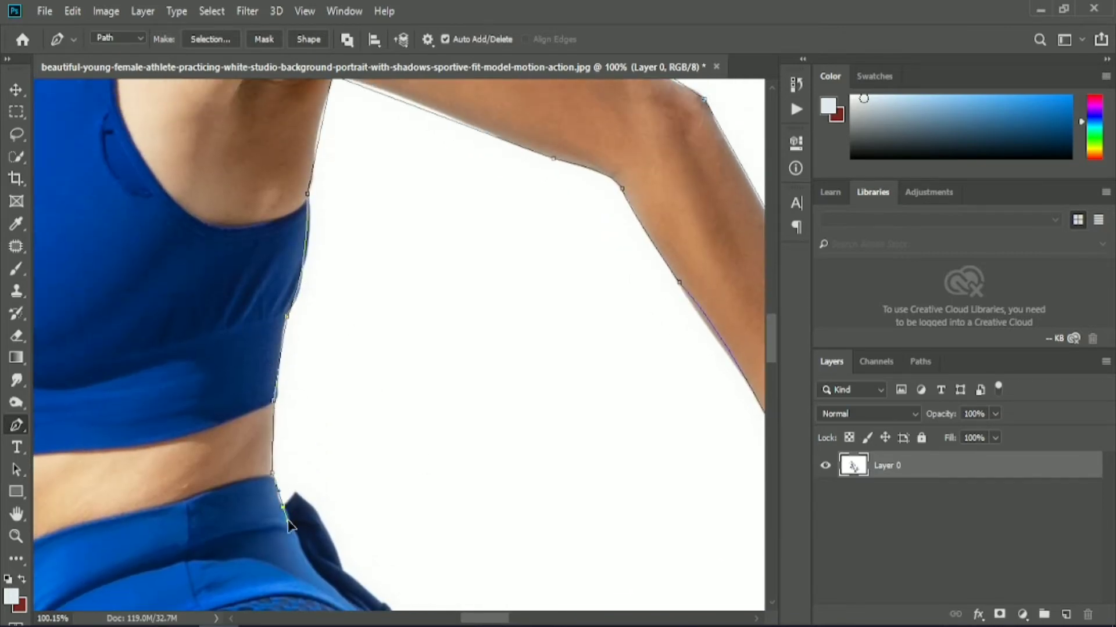
{"action": "scroll", "coordinate": [297, 499], "scroll_direction": "down", "scroll_amount": 6}
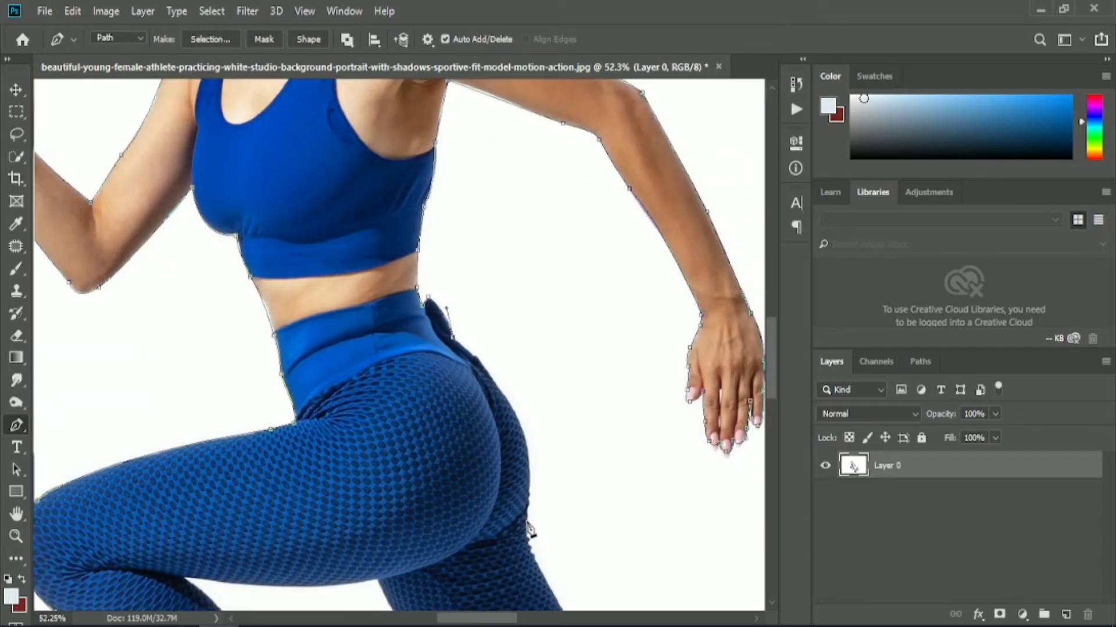
Step: Trace the path around the seat and down the back of the supporting thigh to the knee
{"action": "left_click_drag", "start_coordinate": [527, 525], "coordinate": [508, 558]}
{"action": "left_click", "coordinate": [528, 430], "text": "alt"}
{"action": "scroll", "coordinate": [695, 513], "scroll_direction": "up", "scroll_amount": 2}
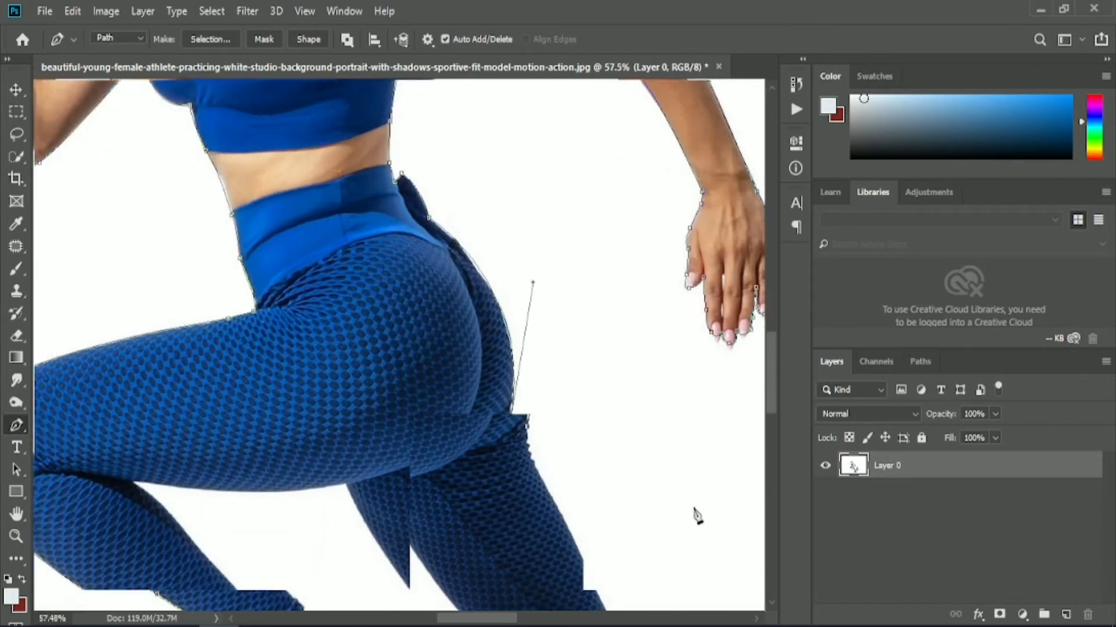
{"action": "scroll", "coordinate": [651, 442], "scroll_direction": "down", "scroll_amount": 5}
{"action": "scroll", "coordinate": [715, 523], "scroll_direction": "up", "scroll_amount": 3}
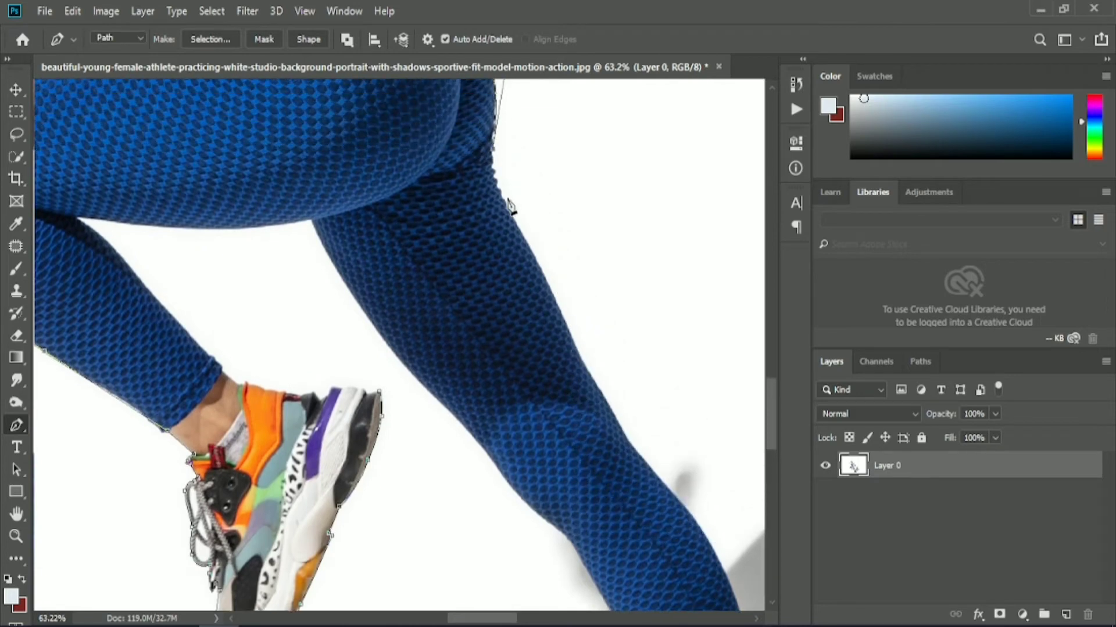
{"action": "left_click_drag", "start_coordinate": [630, 443], "coordinate": [667, 492]}
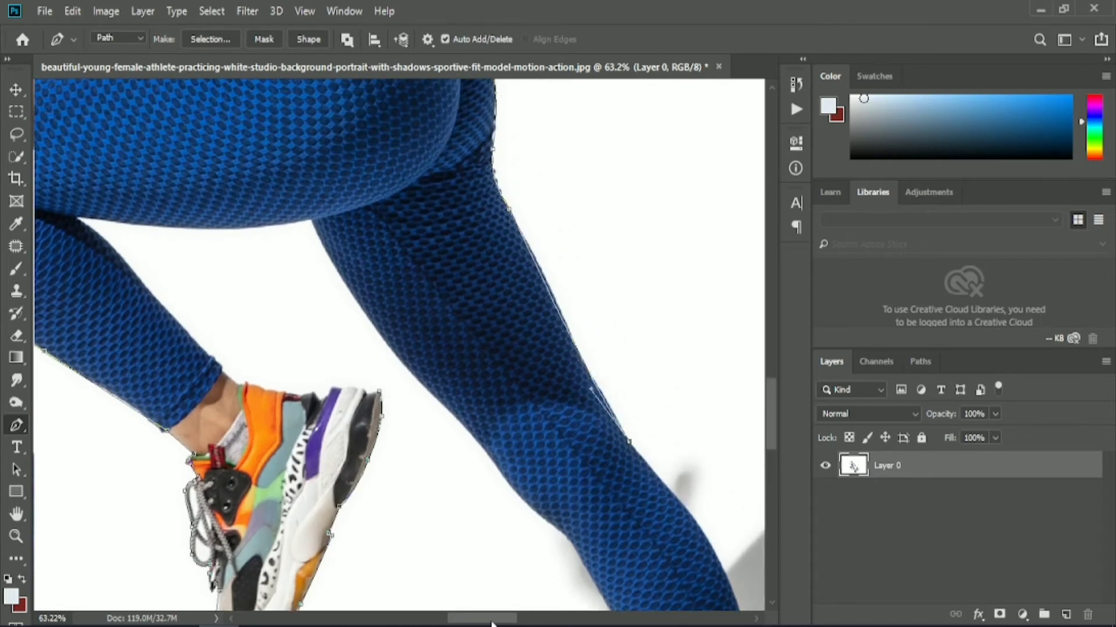
Step: Trace the path down the back of the supporting calf towards the ankle
{"action": "scroll", "coordinate": [578, 463], "scroll_direction": "down", "scroll_amount": 3}
{"action": "scroll", "coordinate": [587, 473], "scroll_direction": "down", "scroll_amount": 2}
{"action": "scroll", "coordinate": [618, 548], "scroll_direction": "down", "scroll_amount": 2}
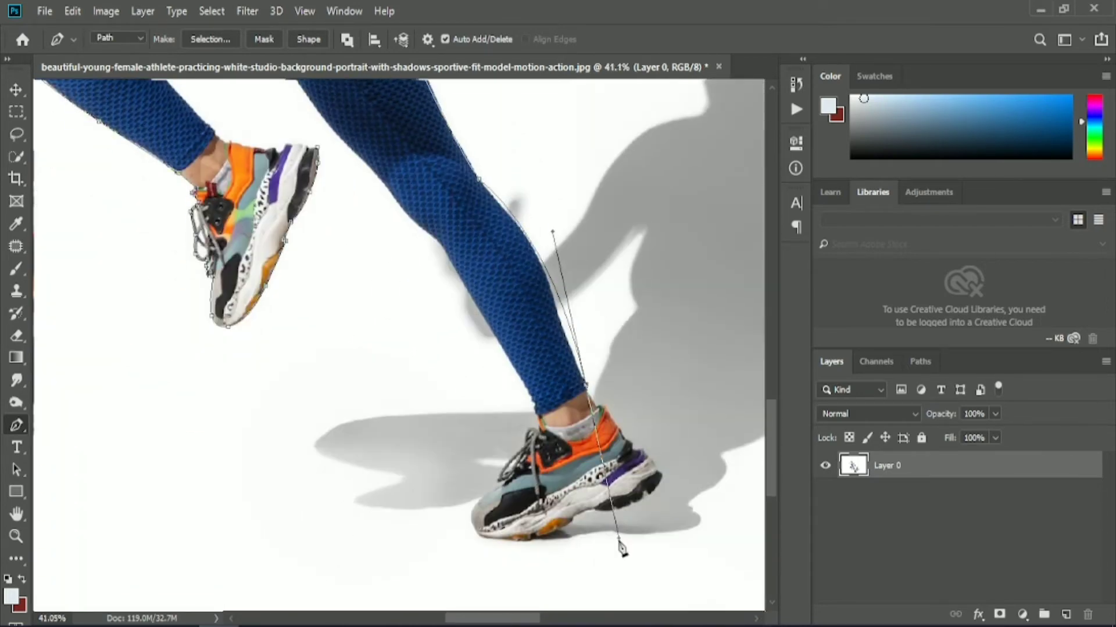
{"action": "left_click", "coordinate": [521, 231]}
{"action": "left_click_drag", "start_coordinate": [558, 315], "coordinate": [570, 369]}
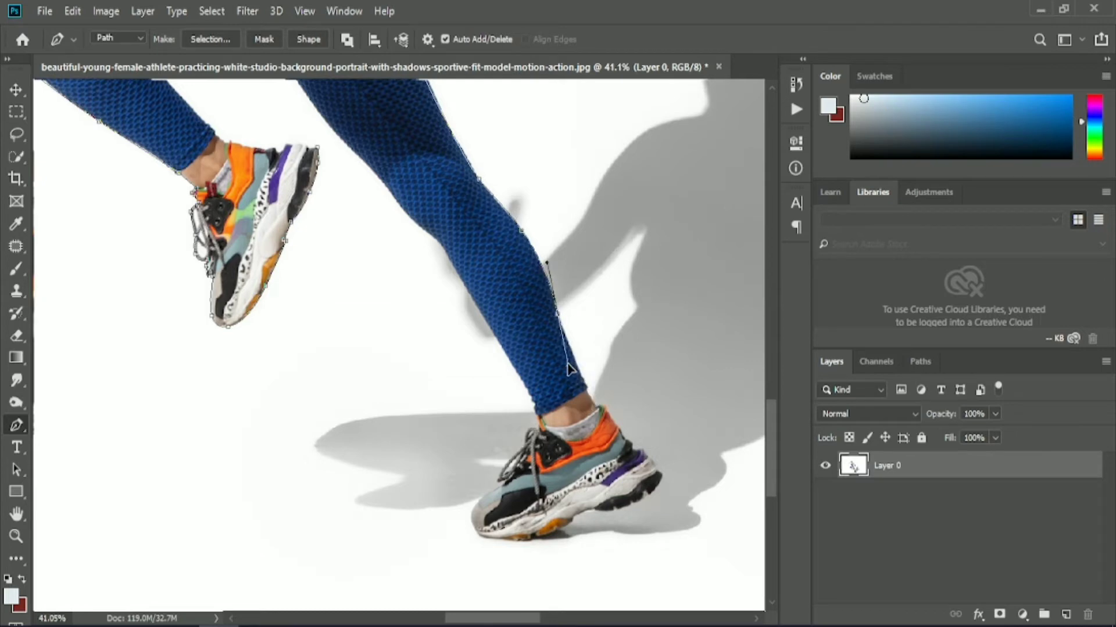
Step: Trace the path around the back of the ankle, the heel and the sole of the planted shoe
{"action": "scroll", "coordinate": [655, 465], "scroll_direction": "up", "scroll_amount": 3}
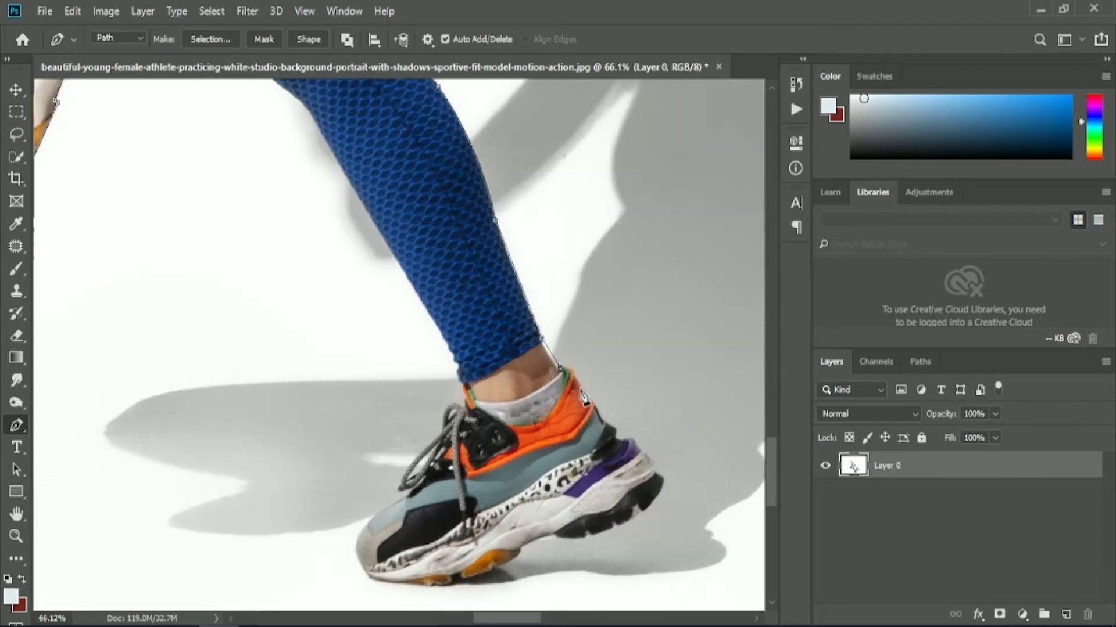
{"action": "left_click_drag", "start_coordinate": [619, 450], "coordinate": [626, 446]}
{"action": "left_click_drag", "start_coordinate": [632, 517], "coordinate": [564, 543]}
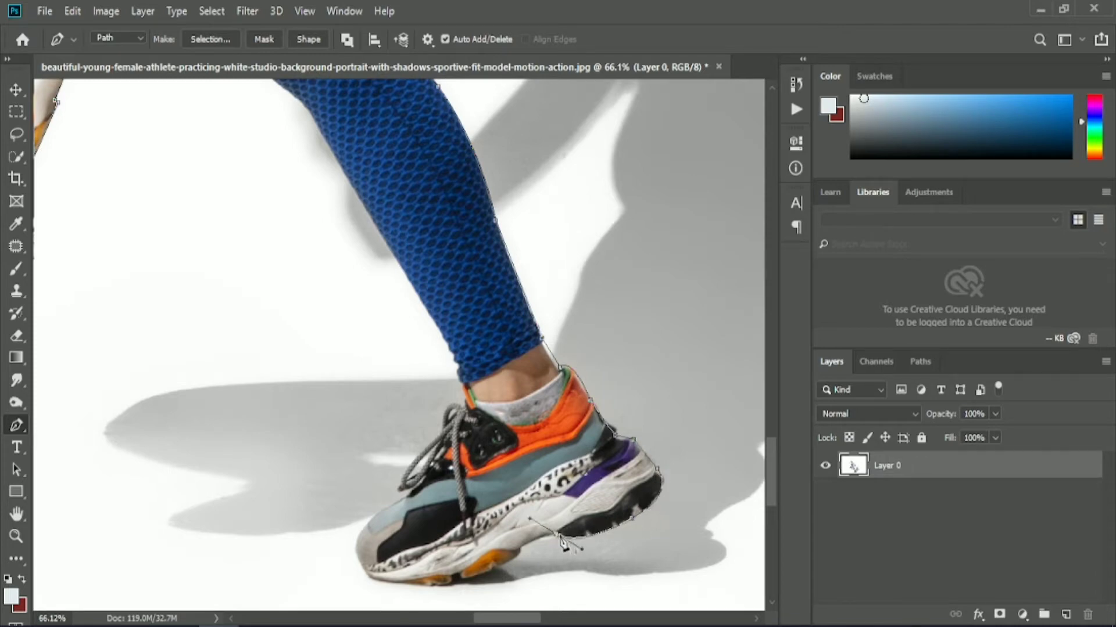
{"action": "left_click_drag", "start_coordinate": [427, 585], "coordinate": [357, 533]}
{"action": "left_click", "coordinate": [427, 585], "text": "alt"}
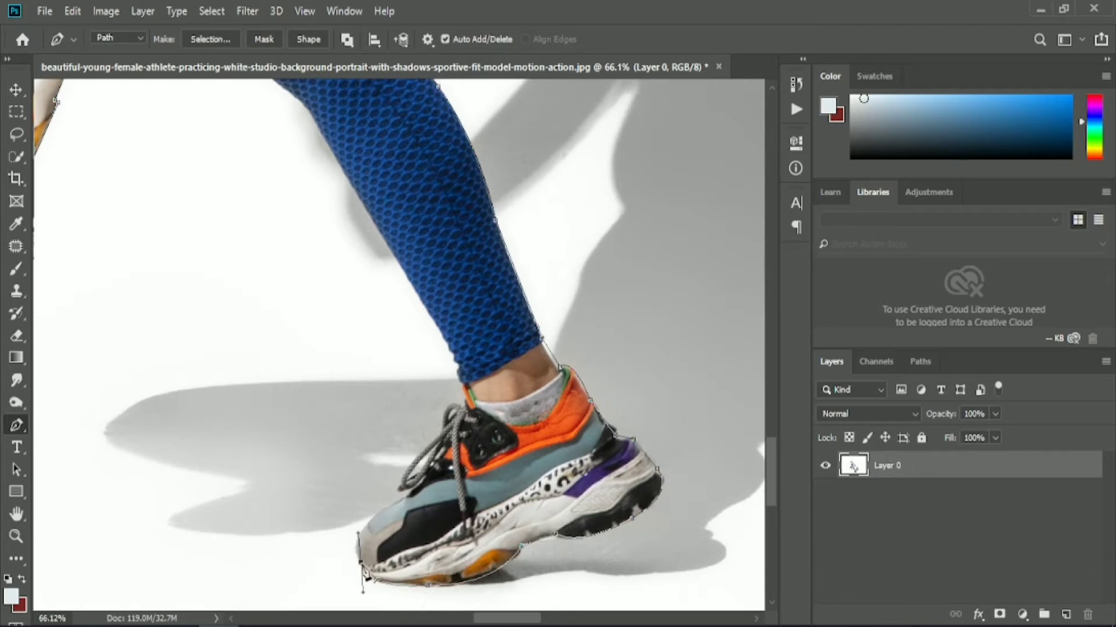
Step: Trace the path around the planted shoe's toe and up over its upper and laces
{"action": "left_click", "coordinate": [361, 563], "text": "alt"}
{"action": "left_click_drag", "start_coordinate": [413, 489], "coordinate": [487, 422]}
{"action": "left_click", "coordinate": [413, 488], "text": "alt"}
{"action": "left_click", "coordinate": [421, 449], "text": "alt"}
{"action": "left_click", "coordinate": [441, 430]}
Step: Trace the path up the front edge of the supporting leg to where it meets the raised thigh
{"action": "scroll", "coordinate": [429, 315], "scroll_direction": "down", "scroll_amount": 3}
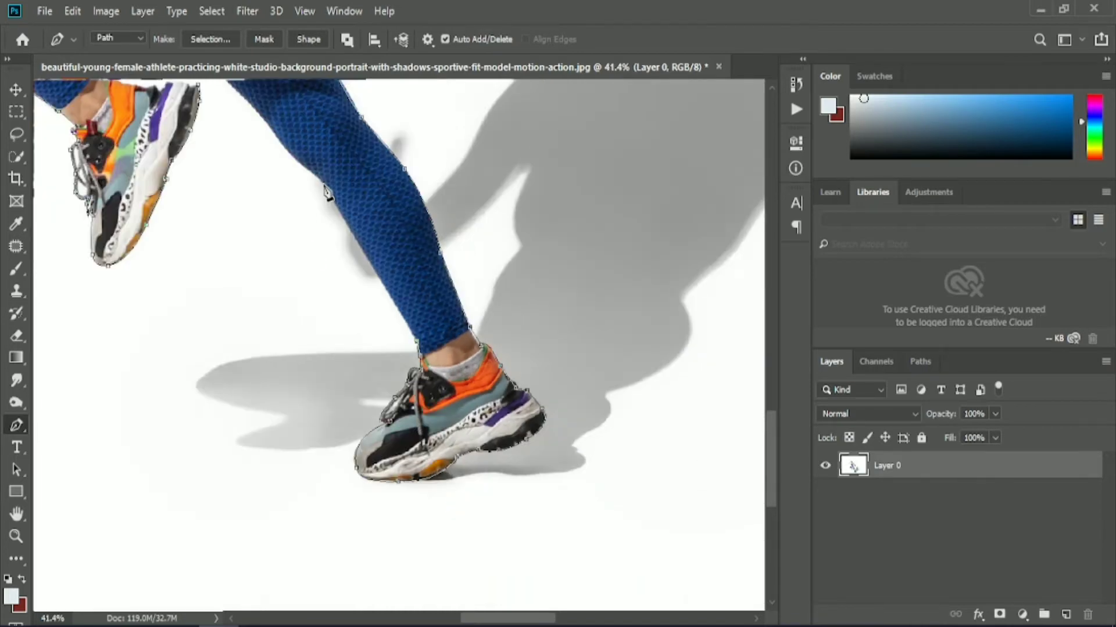
{"action": "scroll", "coordinate": [442, 290], "scroll_direction": "up", "scroll_amount": 2}
{"action": "left_click_drag", "start_coordinate": [330, 111], "coordinate": [302, 124]}
{"action": "left_click", "coordinate": [330, 192], "text": "alt"}
Step: Trace the path along the underside of the raised thigh and down its calf to the ankle, closing the outline
{"action": "left_click_drag", "start_coordinate": [176, 191], "coordinate": [71, 181]}
{"action": "left_click", "coordinate": [177, 191], "text": "alt"}
{"action": "left_click_drag", "start_coordinate": [270, 288], "coordinate": [315, 333]}
{"action": "left_click", "coordinate": [270, 289], "text": "alt"}
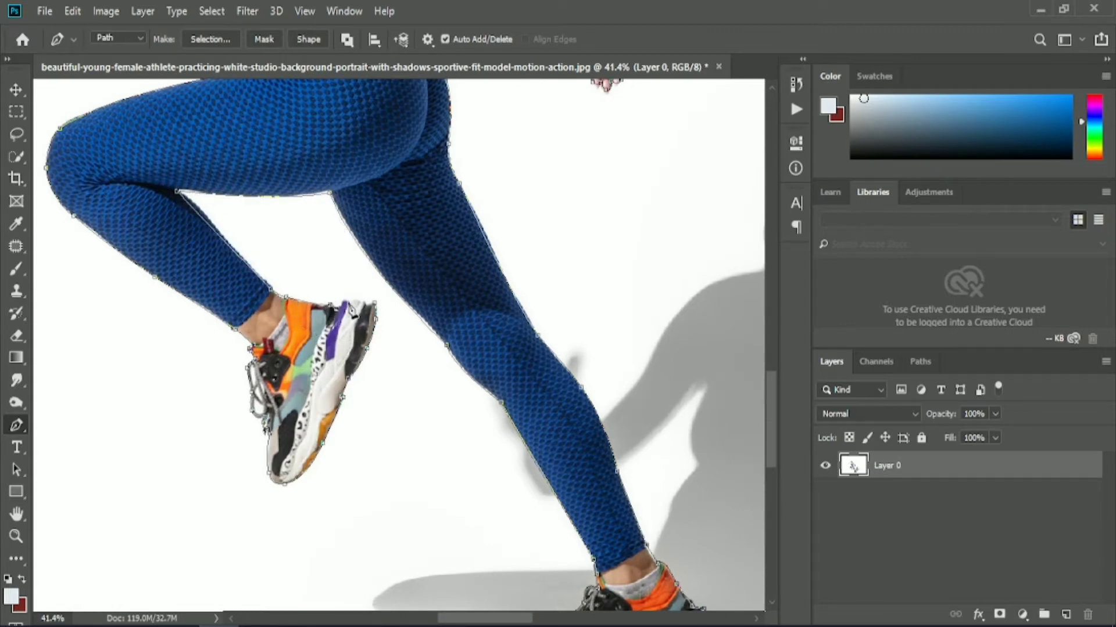
Step: Convert the closed path into a selection and copy the athlete onto a new layer, checking the cutout without the original
{"action": "scroll", "coordinate": [374, 314], "scroll_direction": "down", "scroll_amount": 6}
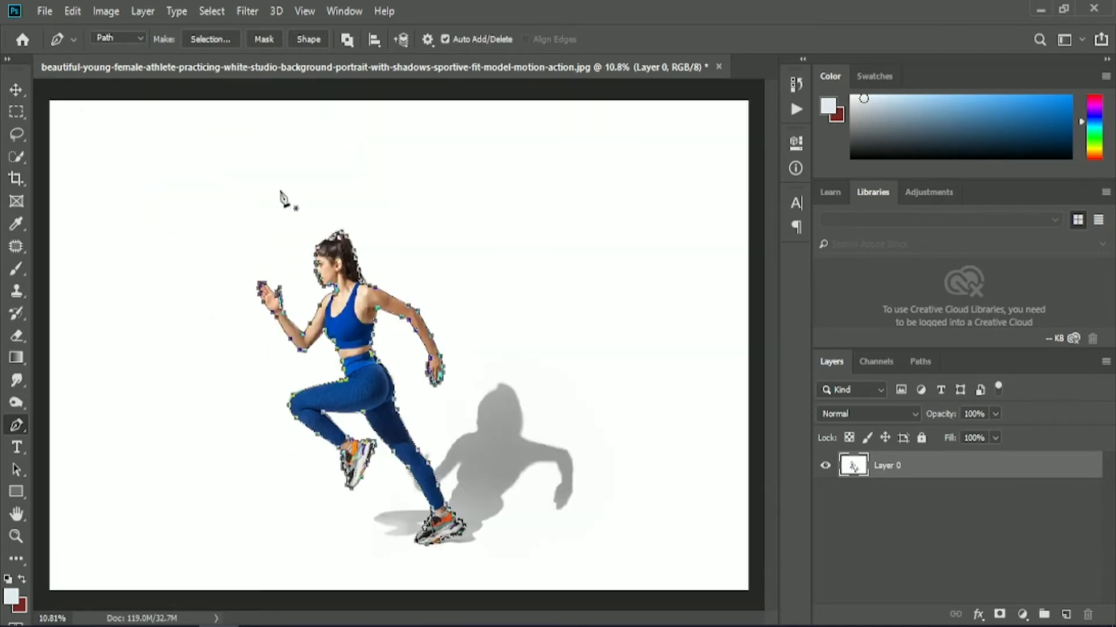
{"action": "left_click", "coordinate": [209, 39]}
{"action": "left_click", "coordinate": [769, 183]}
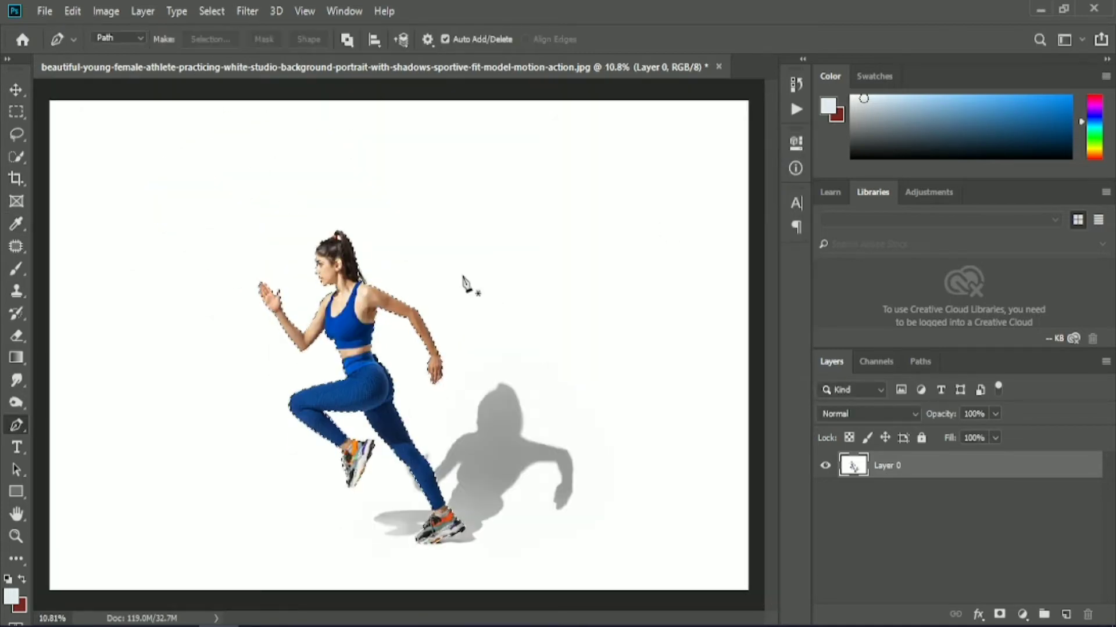
{"action": "key", "text": "ctrl+j"}
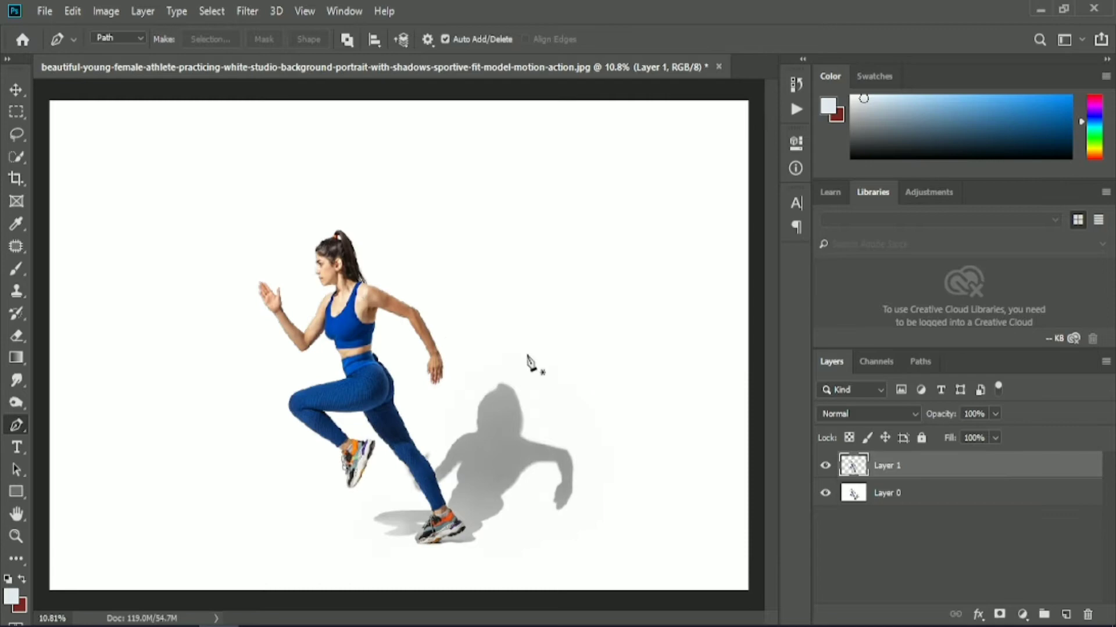
{"action": "left_click", "coordinate": [826, 495]}
{"action": "left_click", "coordinate": [826, 494]}
Step: Add a solid colour fill layer in e2eaf1 and place it beneath the cut-out athlete
{"action": "left_click", "coordinate": [1022, 615]}
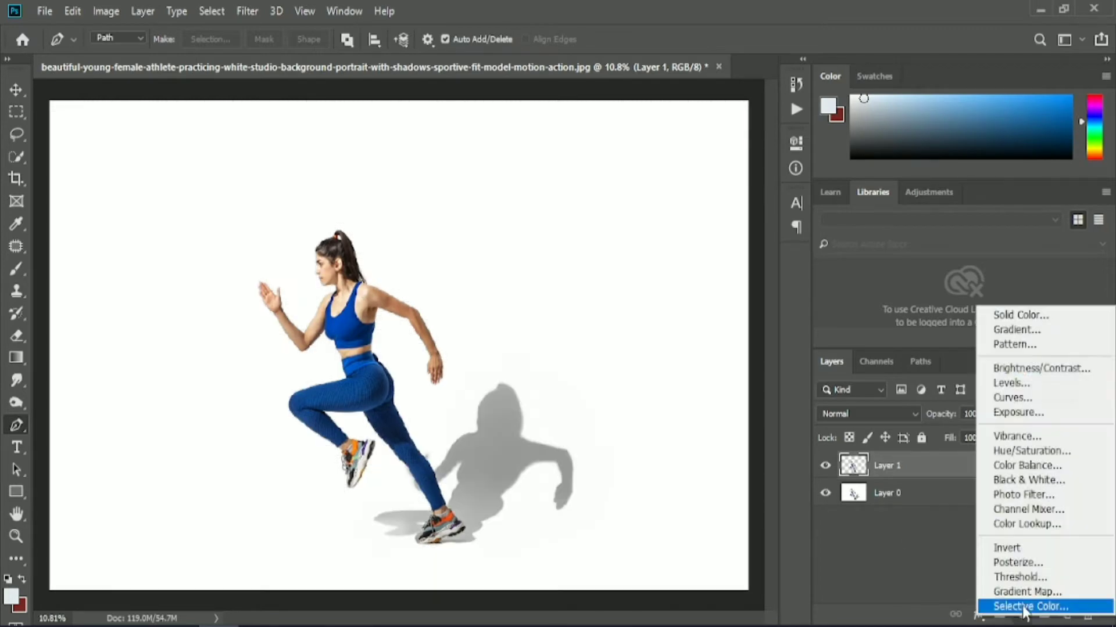
{"action": "left_click", "coordinate": [1020, 319]}
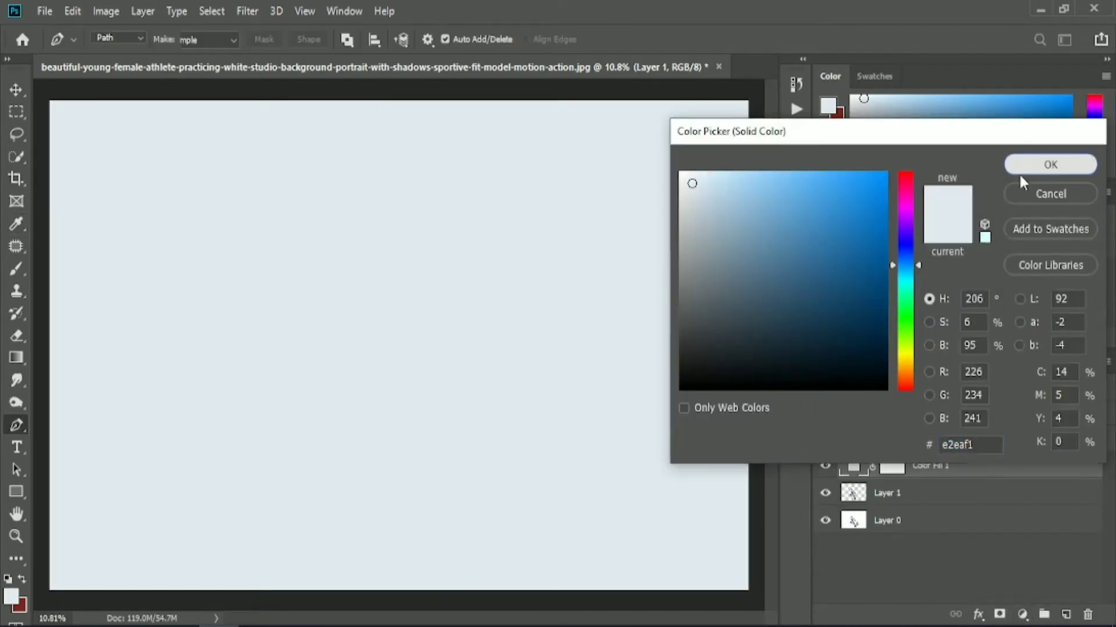
{"action": "left_click", "coordinate": [1021, 168]}
{"action": "left_click_drag", "start_coordinate": [1016, 466], "coordinate": [1016, 507]}
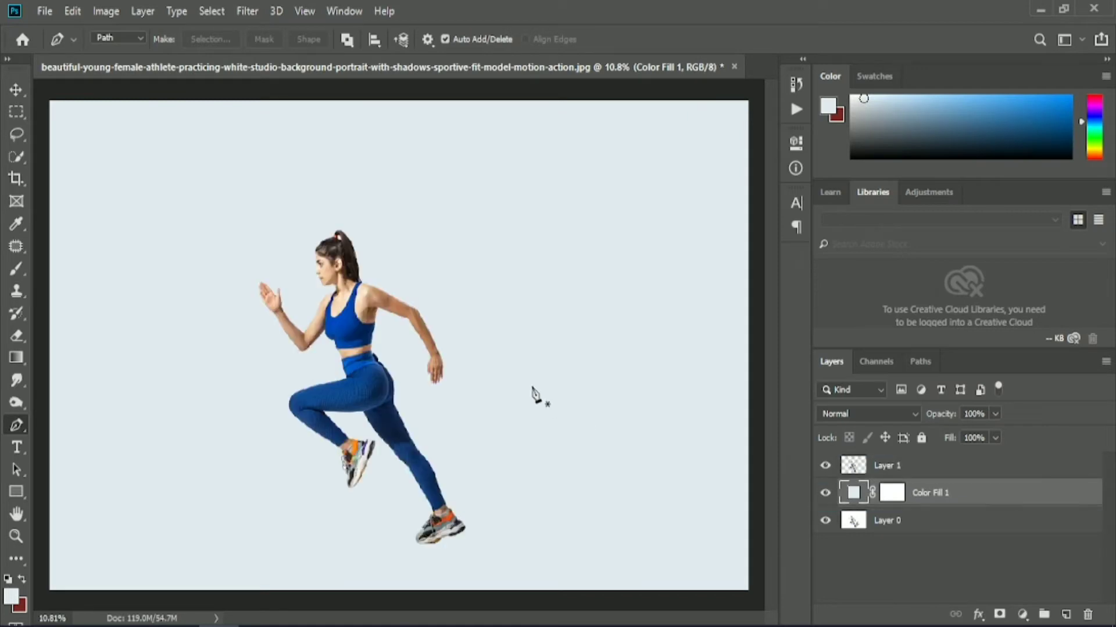
Step: Scale the cut-out athlete to about 139% and position her within the canvas height
{"action": "scroll", "coordinate": [366, 366], "scroll_direction": "down", "scroll_amount": 1}
{"action": "key", "text": "v"}
{"action": "left_click", "coordinate": [366, 363], "text": "ctrl"}
{"action": "key", "text": "ctrl+t"}
{"action": "left_click_drag", "start_coordinate": [461, 383], "coordinate": [513, 386]}
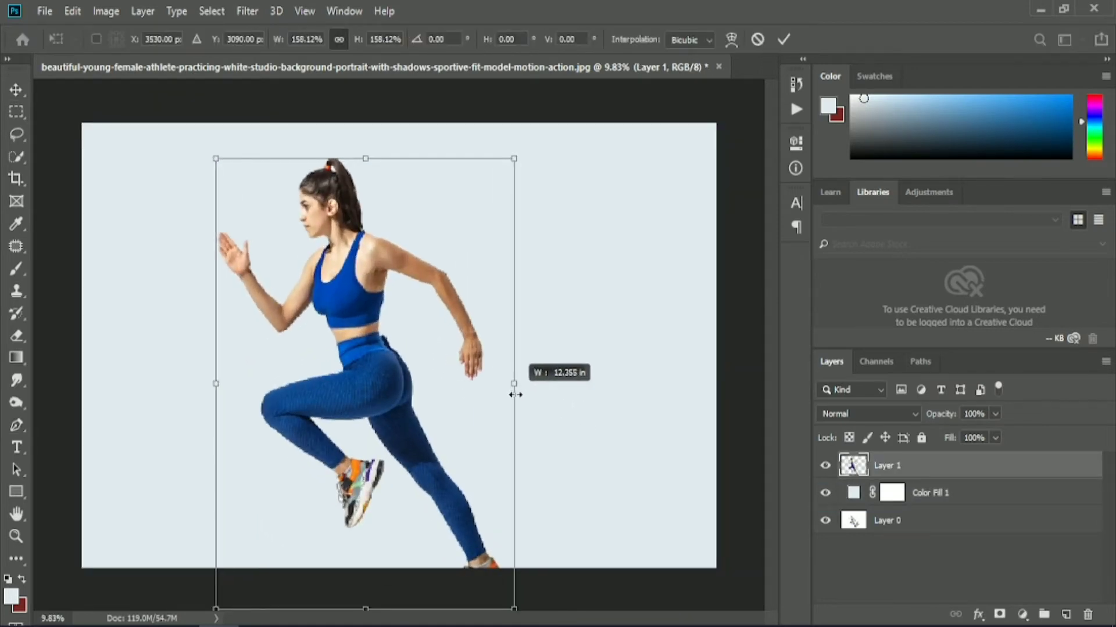
{"action": "left_click_drag", "start_coordinate": [367, 373], "coordinate": [381, 356]}
{"action": "left_click_drag", "start_coordinate": [523, 364], "coordinate": [511, 363]}
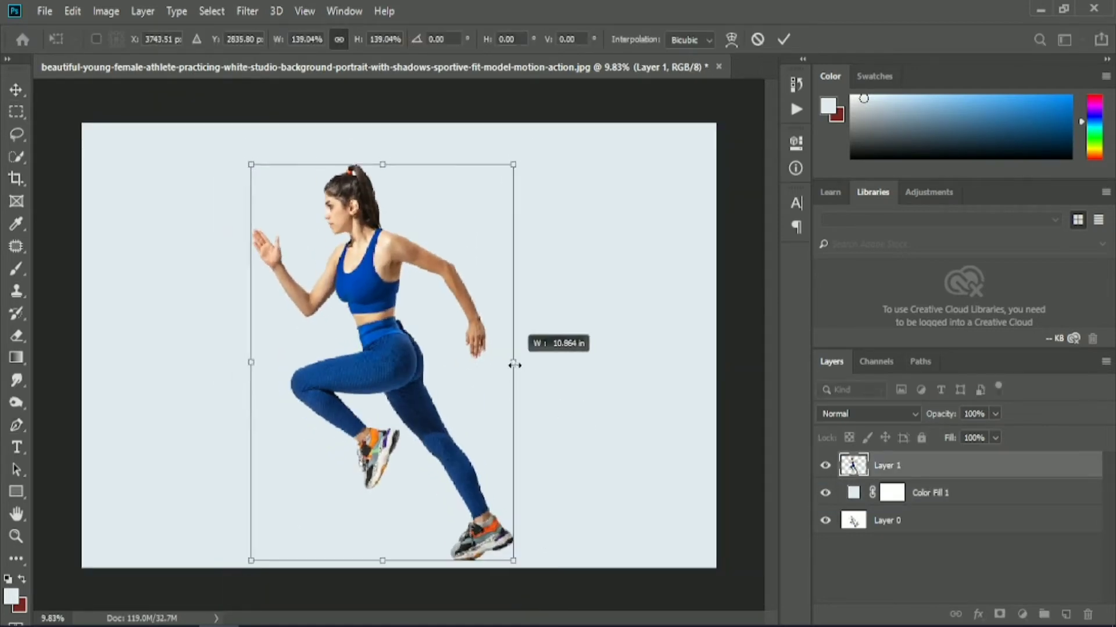
Step: Rotate the athlete about 20.1° clockwise and a further 1.89° so the supporting leg stands upright
{"action": "left_click_drag", "start_coordinate": [523, 567], "coordinate": [448, 606]}
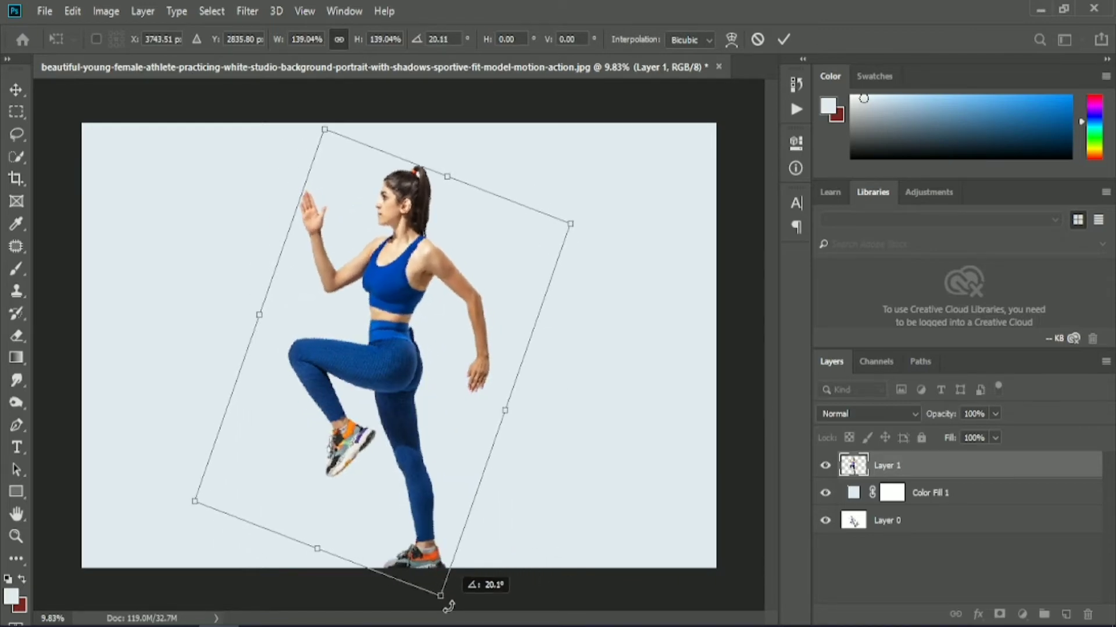
{"action": "left_click", "coordinate": [783, 40]}
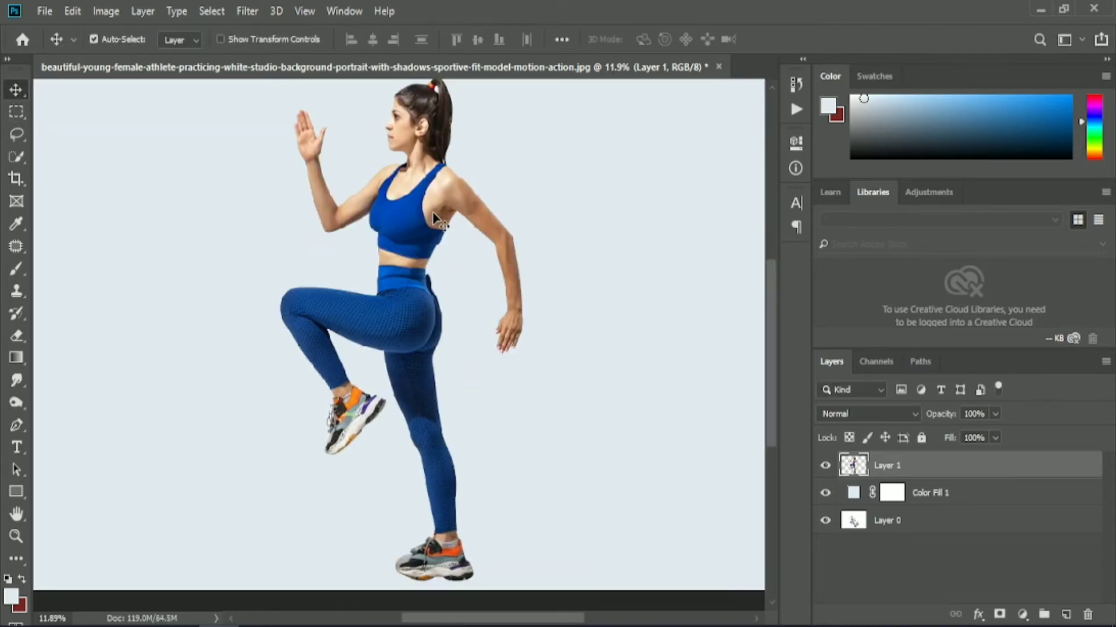
{"action": "key", "text": "ctrl+t"}
{"action": "left_click_drag", "start_coordinate": [533, 587], "coordinate": [528, 596]}
{"action": "left_click", "coordinate": [783, 39]}
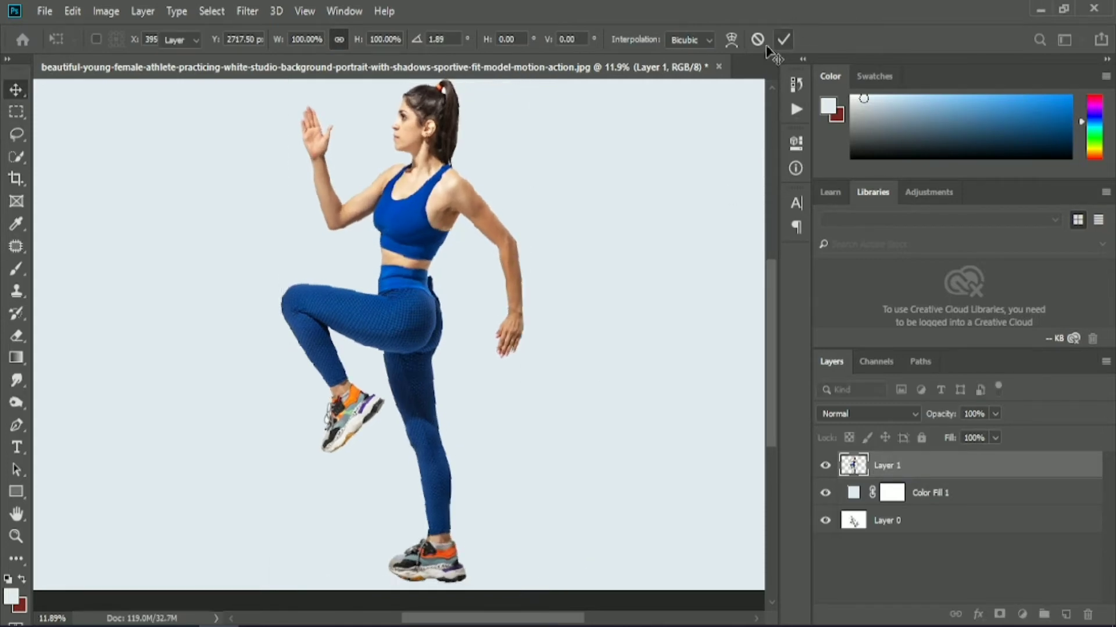
Step: Select a narrow full-height vertical strip of the athlete with the Rectangular Marquee and nudge it to run beside her ear
{"action": "key", "text": "m"}
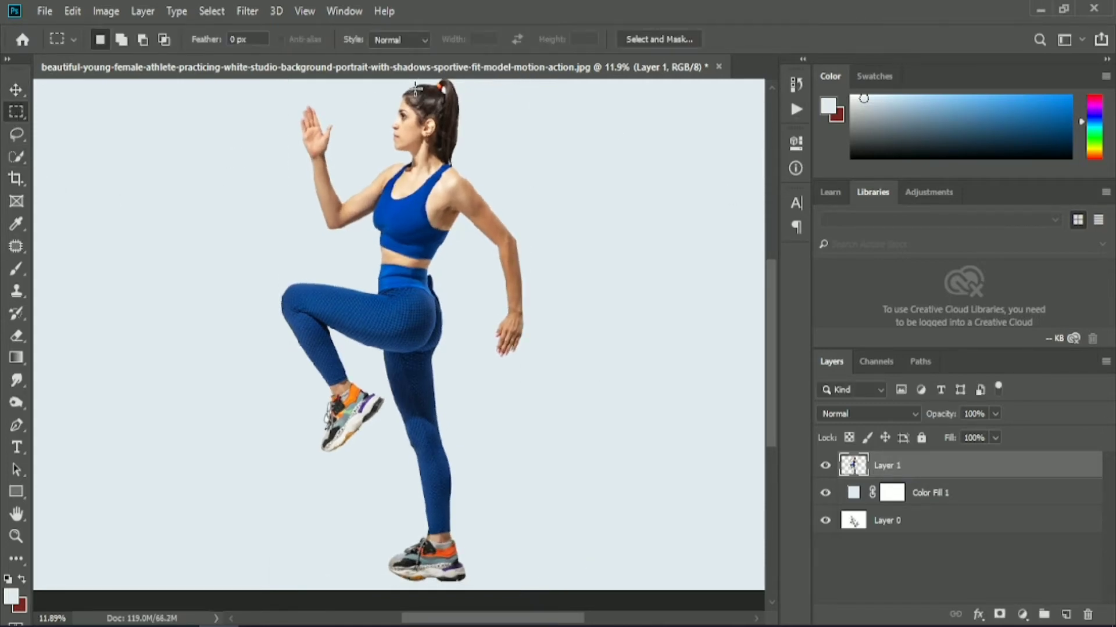
{"action": "left_click_drag", "start_coordinate": [414, 87], "coordinate": [419, 581]}
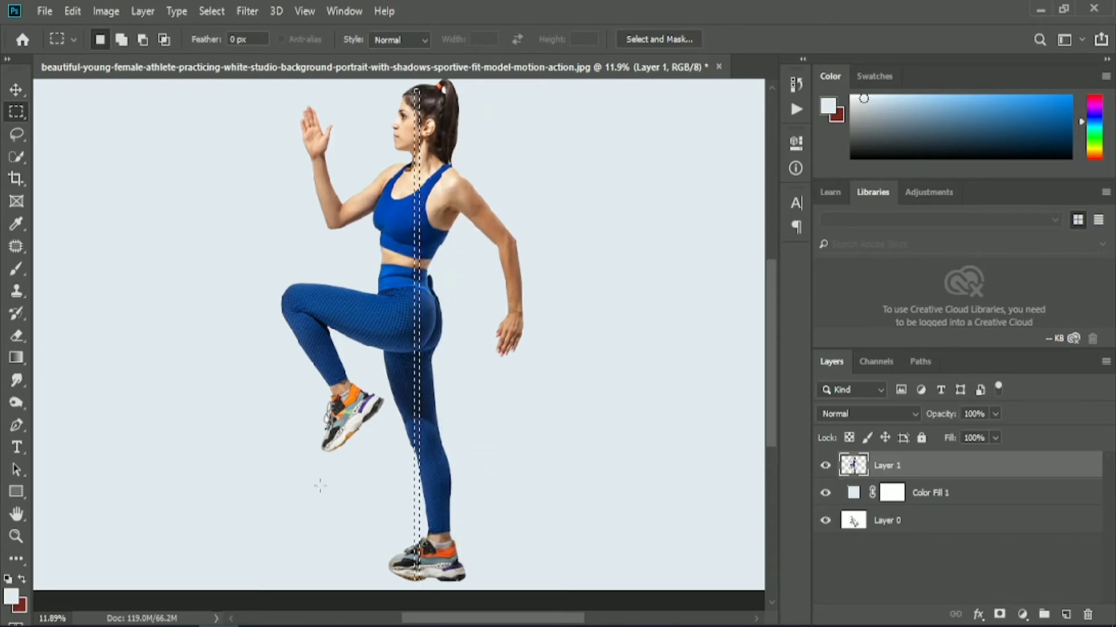
{"action": "key", "text": "shift+Right"}
{"action": "key", "text": "shift+Right"}
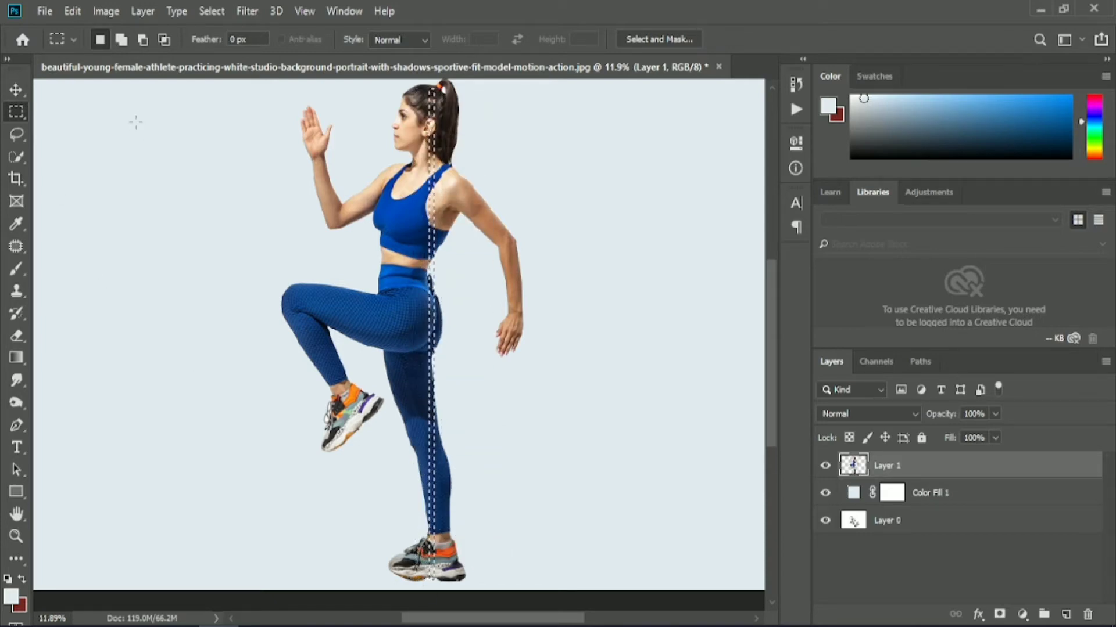
{"action": "key", "text": "shift+Left"}
{"action": "key", "text": "shift+Left"}
{"action": "key", "text": "shift+Left"}
{"action": "key", "text": "shift+Left"}
{"action": "key", "text": "shift+Left"}
{"action": "key", "text": "shift+Left"}
{"action": "key", "text": "shift+Left"}
{"action": "key", "text": "shift+Left"}
{"action": "key", "text": "shift+Left"}
{"action": "key", "text": "shift+Left"}
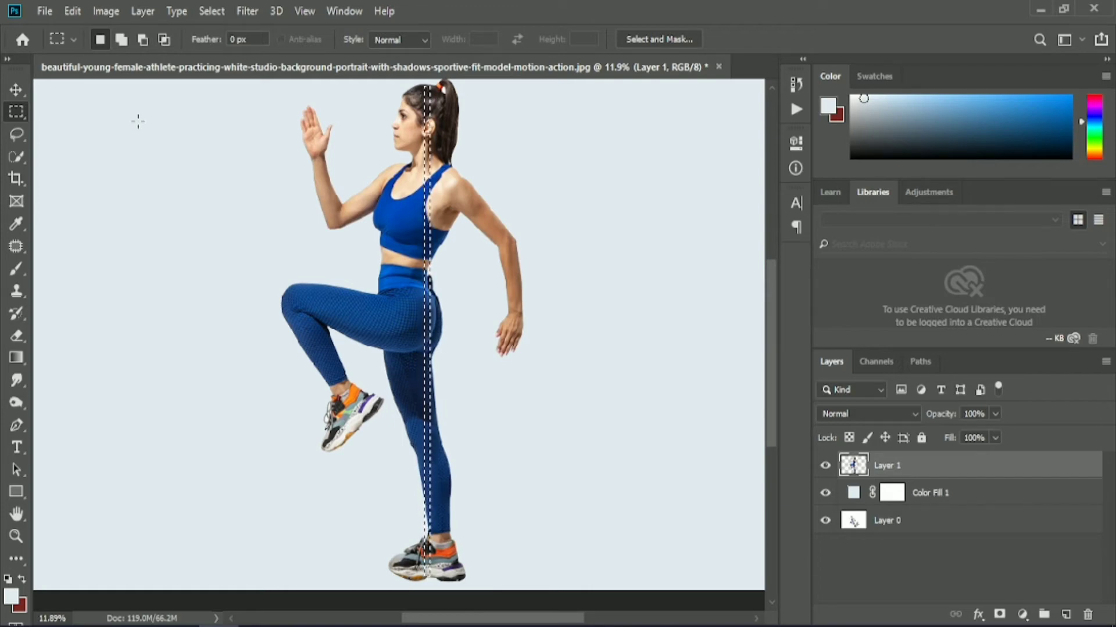
Step: Copy the selected strip of the athlete to a new layer and hide Layer 1
{"action": "right_click", "coordinate": [426, 134]}
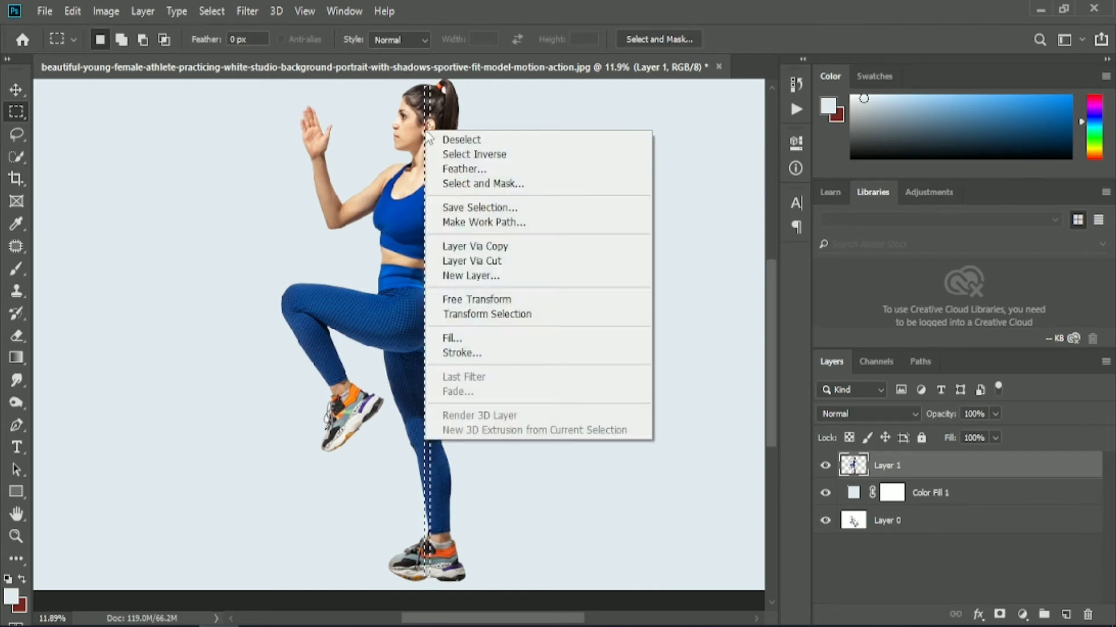
{"action": "left_click", "coordinate": [511, 249]}
{"action": "left_click", "coordinate": [825, 493]}
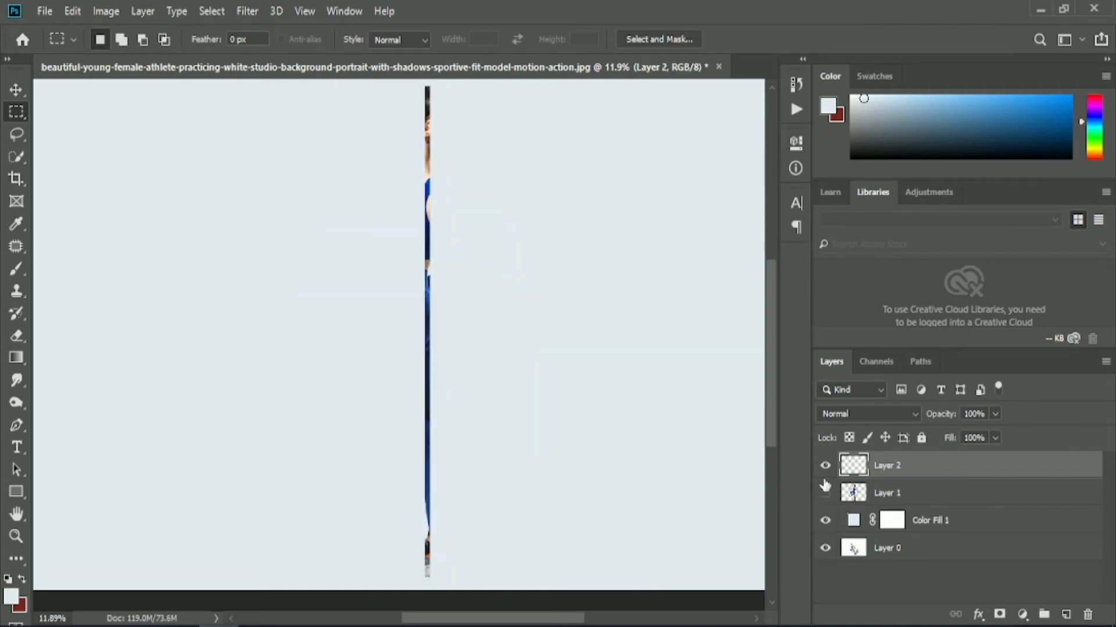
Step: Stretch the strip horizontally in both directions across nearly the whole canvas width
{"action": "key", "text": "ctrl+t"}
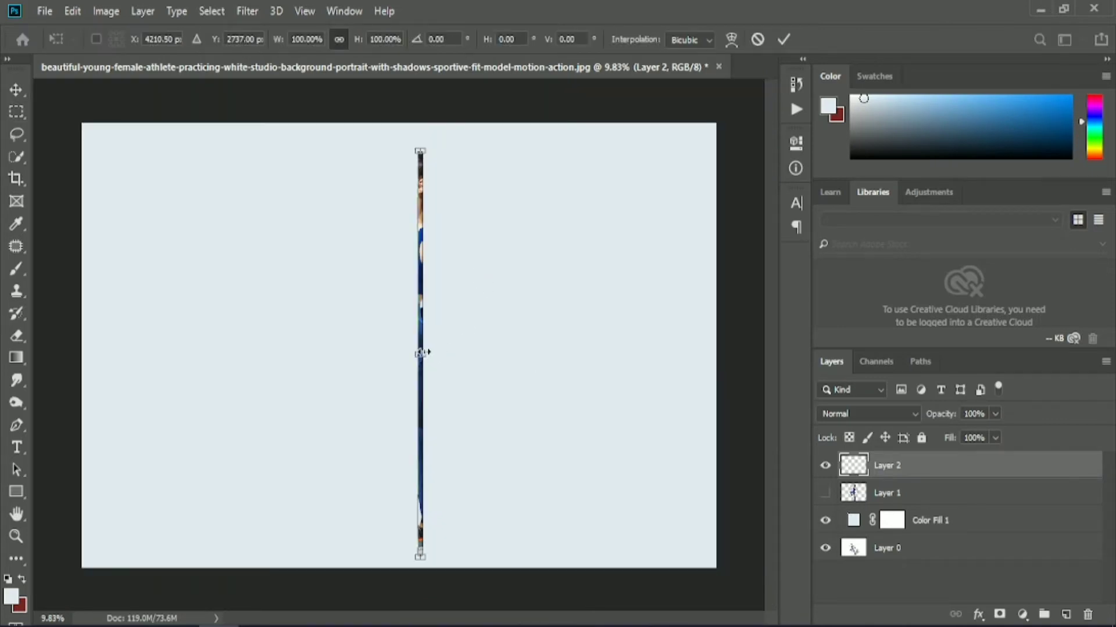
{"action": "left_click_drag", "start_coordinate": [423, 352], "coordinate": [693, 354]}
{"action": "left_click_drag", "start_coordinate": [416, 351], "coordinate": [104, 344]}
{"action": "left_click", "coordinate": [783, 41]}
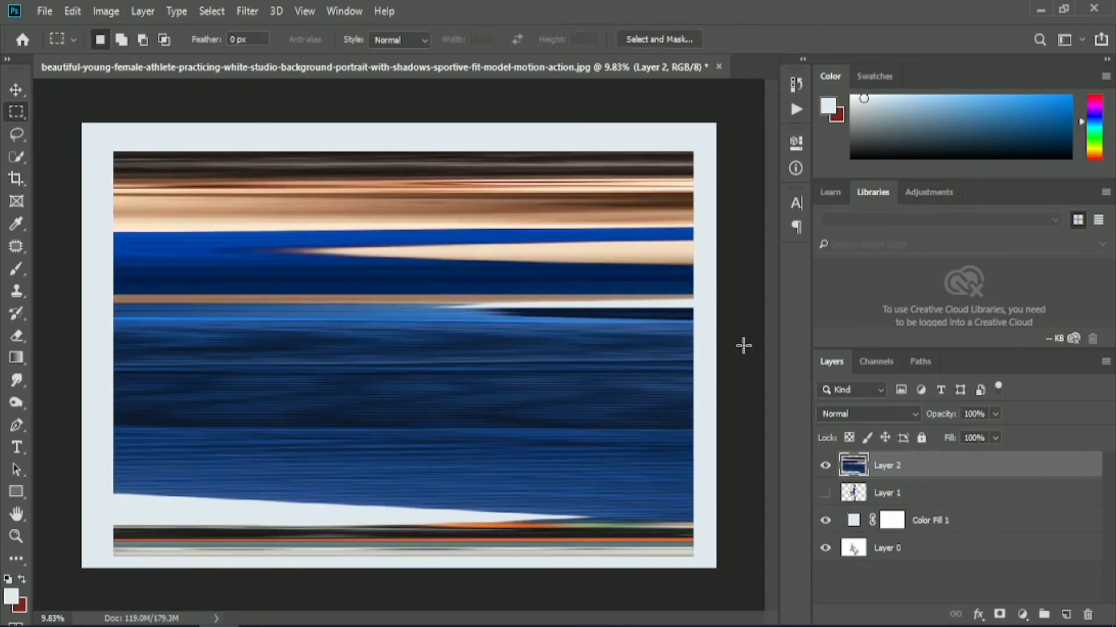
Step: Select a narrow full-height strip of the stretched colour bands and nudge it to the right of the canvas centre
{"action": "left_click", "coordinate": [825, 492]}
{"action": "left_click", "coordinate": [825, 493]}
{"action": "left_click_drag", "start_coordinate": [470, 153], "coordinate": [493, 556]}
{"action": "key", "text": "shift+Right"}
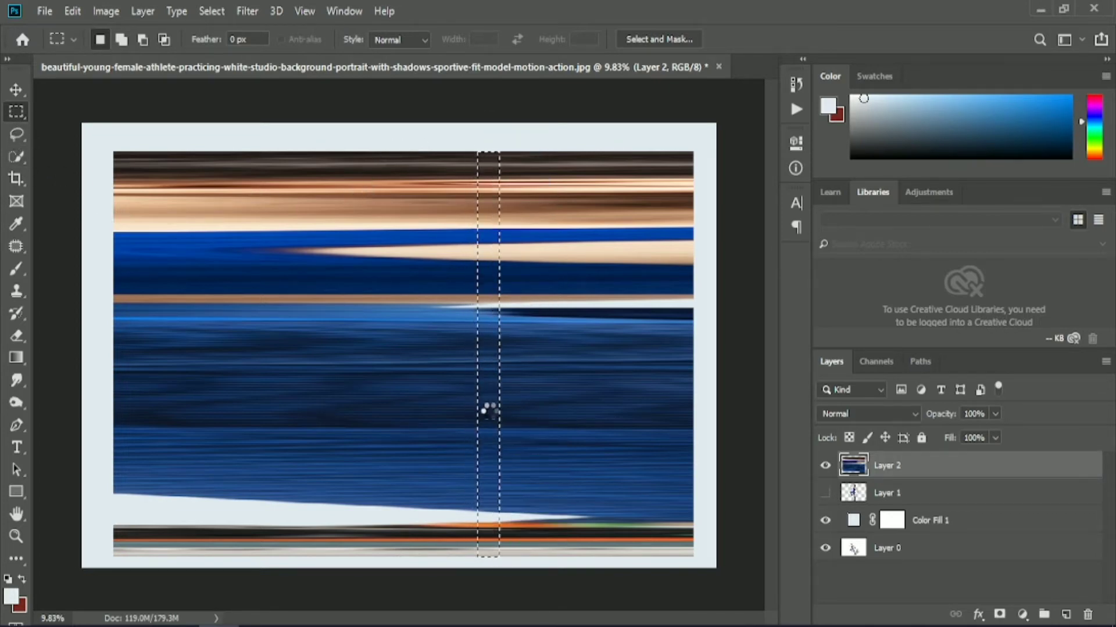
{"action": "key", "text": "shift+Right"}
{"action": "key", "text": "shift+Right"}
{"action": "key", "text": "shift+Right"}
{"action": "key", "text": "shift+Right"}
{"action": "key", "text": "shift+Right"}
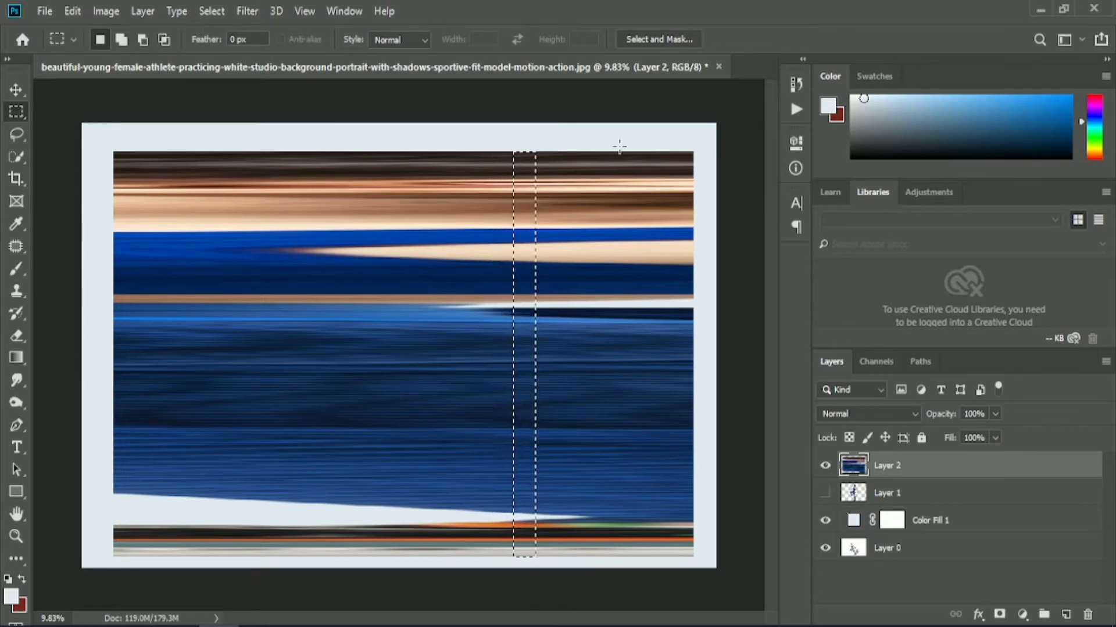
Step: Copy the selected strip of colour bands to a new layer and hide Layer 2
{"action": "right_click", "coordinate": [525, 200]}
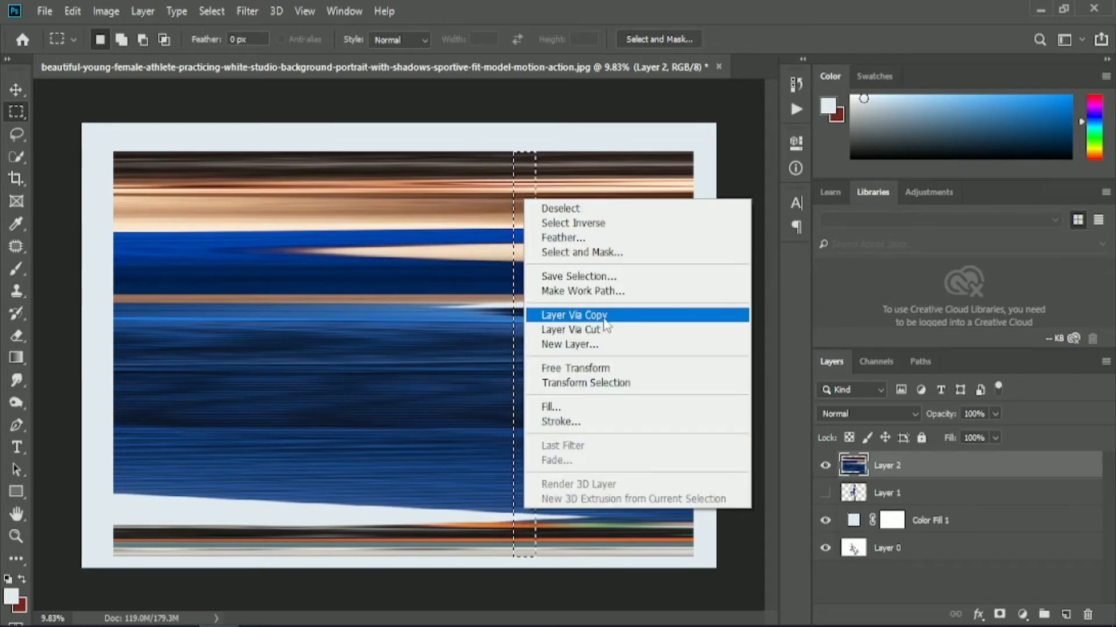
{"action": "left_click", "coordinate": [601, 315]}
{"action": "left_click", "coordinate": [826, 494]}
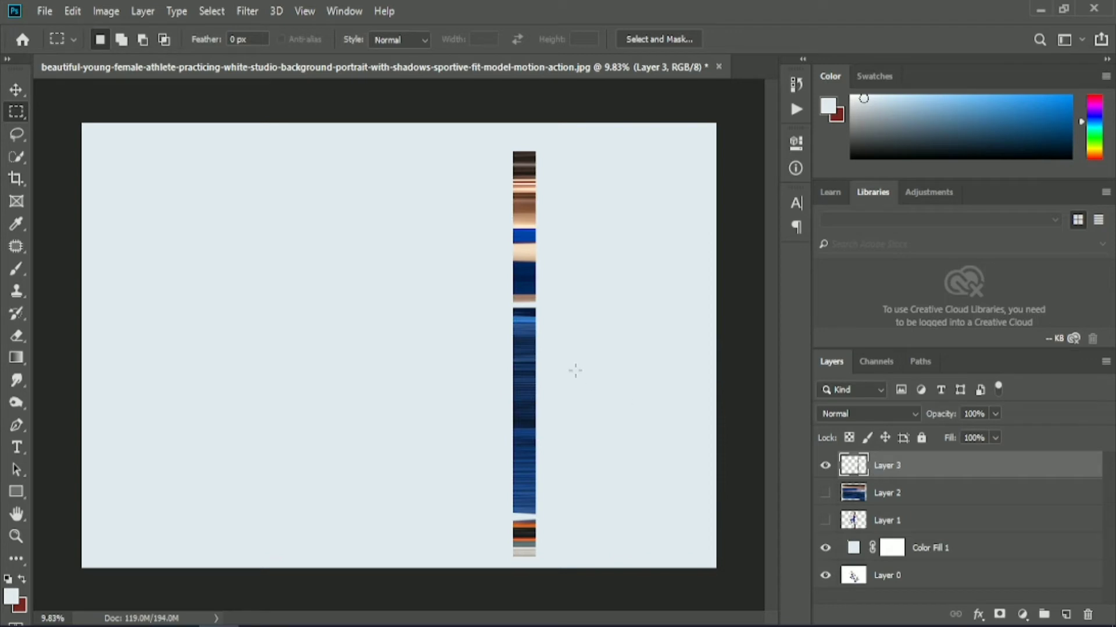
Step: Stretch the Layer 3 colour strip horizontally in both directions and shift it up to the canvas's top and right edges
{"action": "key", "text": "ctrl+t"}
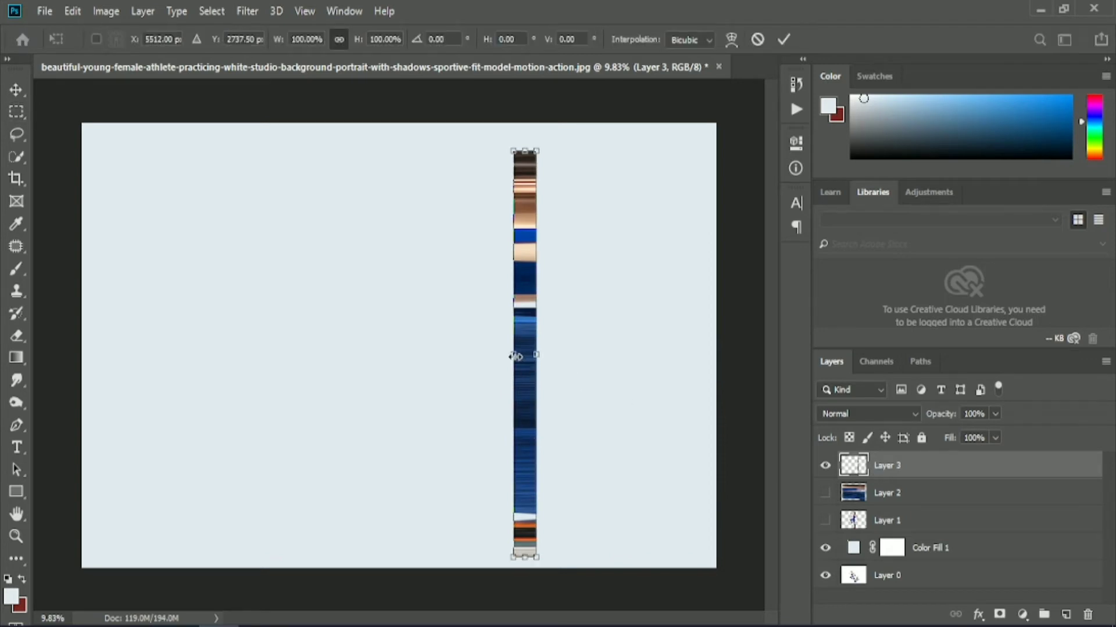
{"action": "left_click_drag", "start_coordinate": [515, 356], "coordinate": [164, 356]}
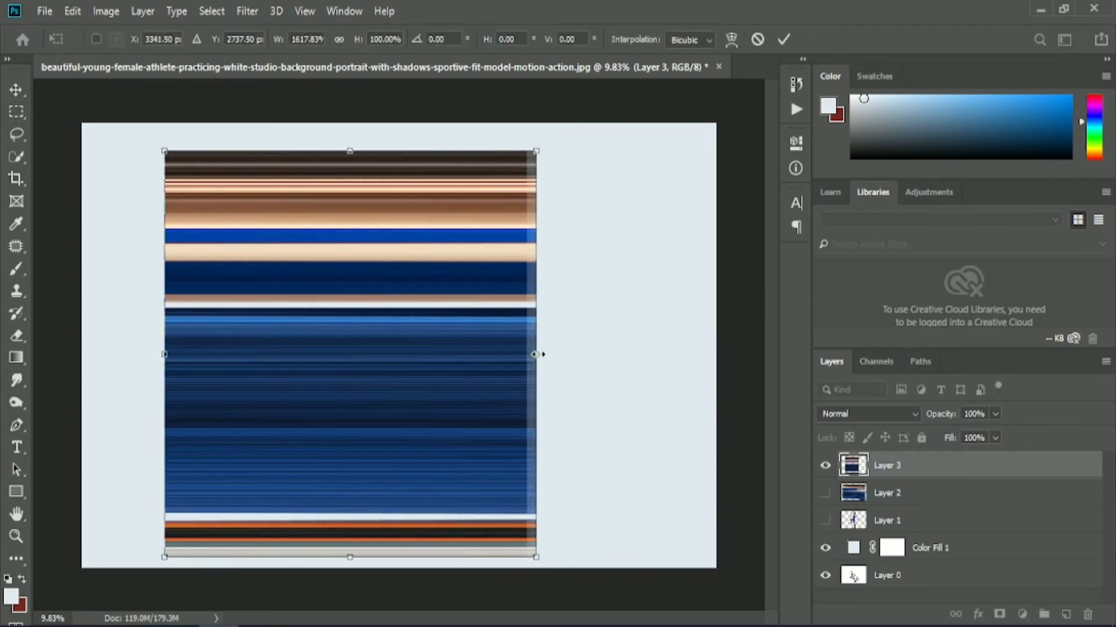
{"action": "left_click_drag", "start_coordinate": [536, 354], "coordinate": [593, 319]}
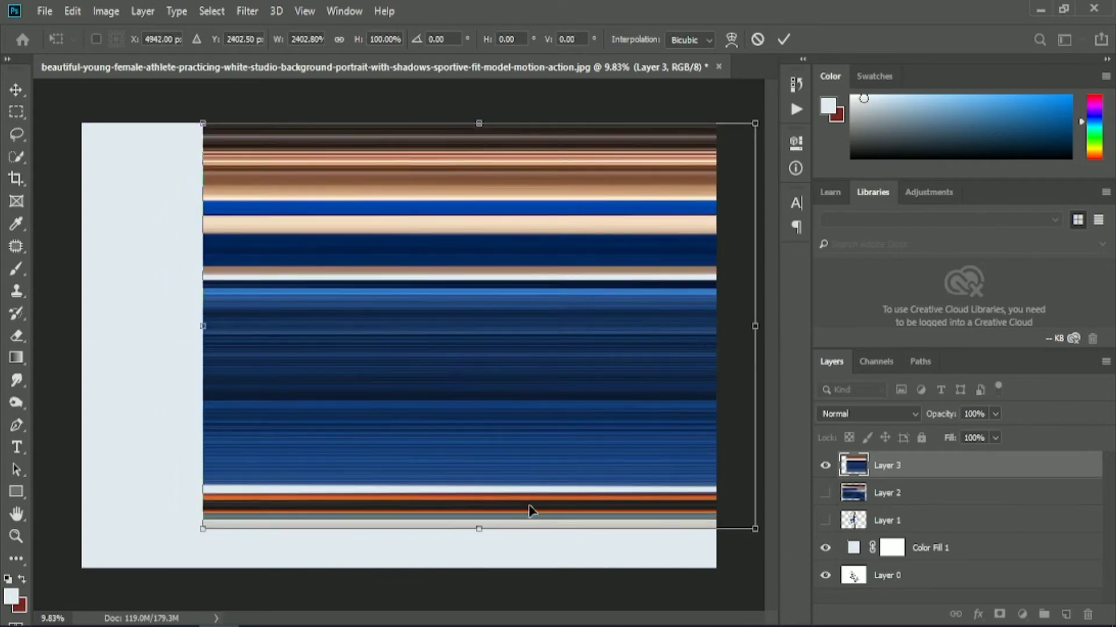
{"action": "left_click", "coordinate": [784, 39]}
{"action": "key", "text": "m"}
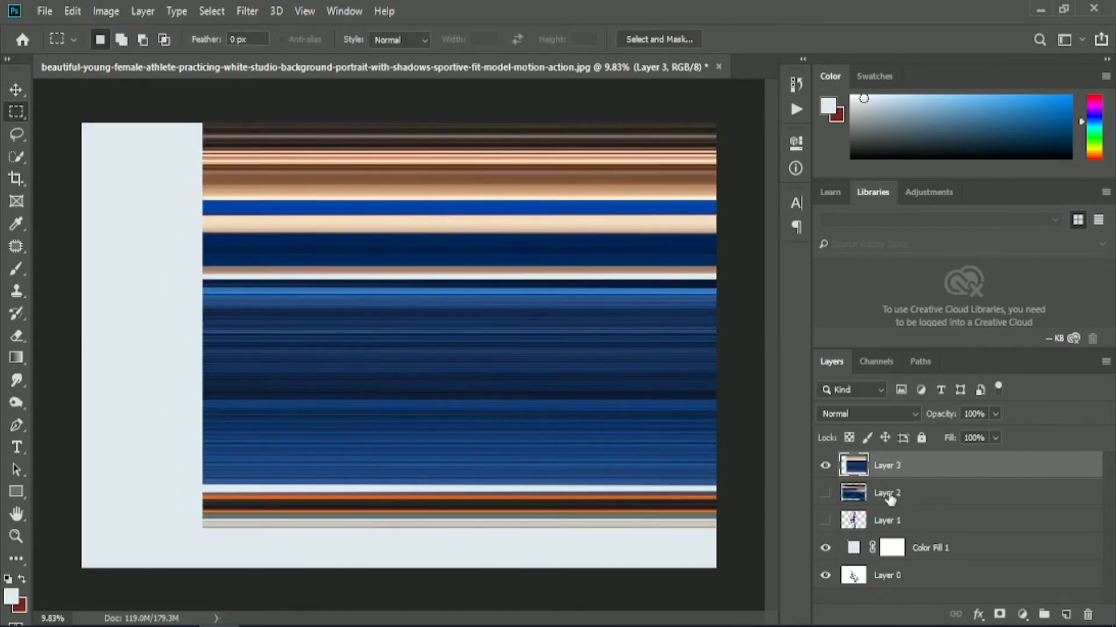
Step: Delete Layer 2, hide Layer 3 and show Layer 1 with the athlete
{"action": "left_click", "coordinate": [888, 492]}
{"action": "left_click", "coordinate": [825, 492]}
{"action": "left_click", "coordinate": [824, 466]}
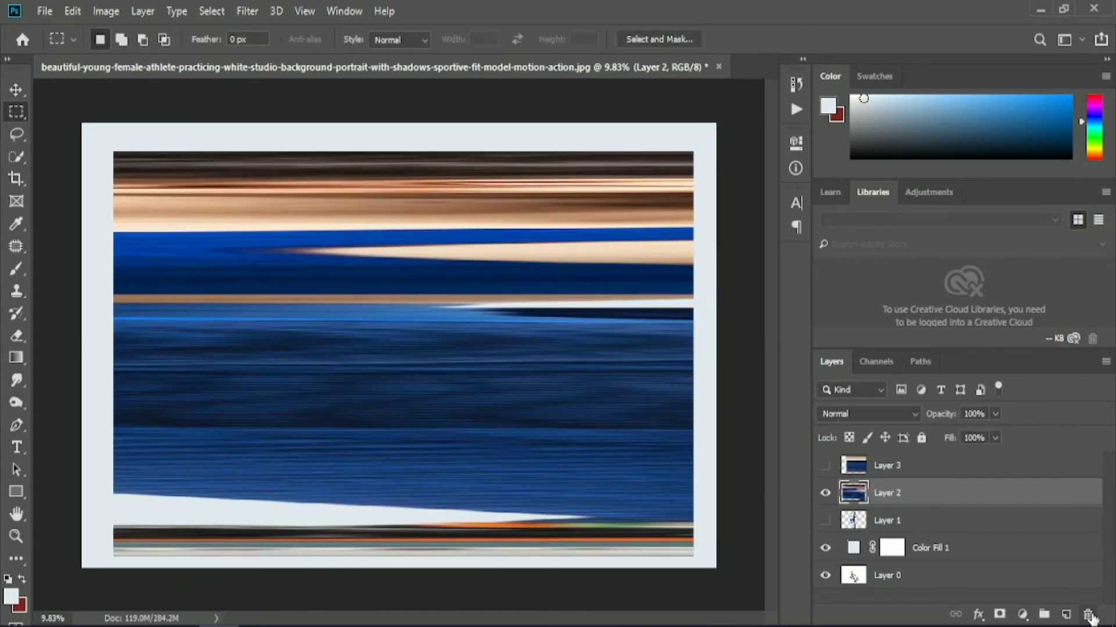
{"action": "left_click", "coordinate": [1088, 615]}
{"action": "left_click", "coordinate": [825, 494]}
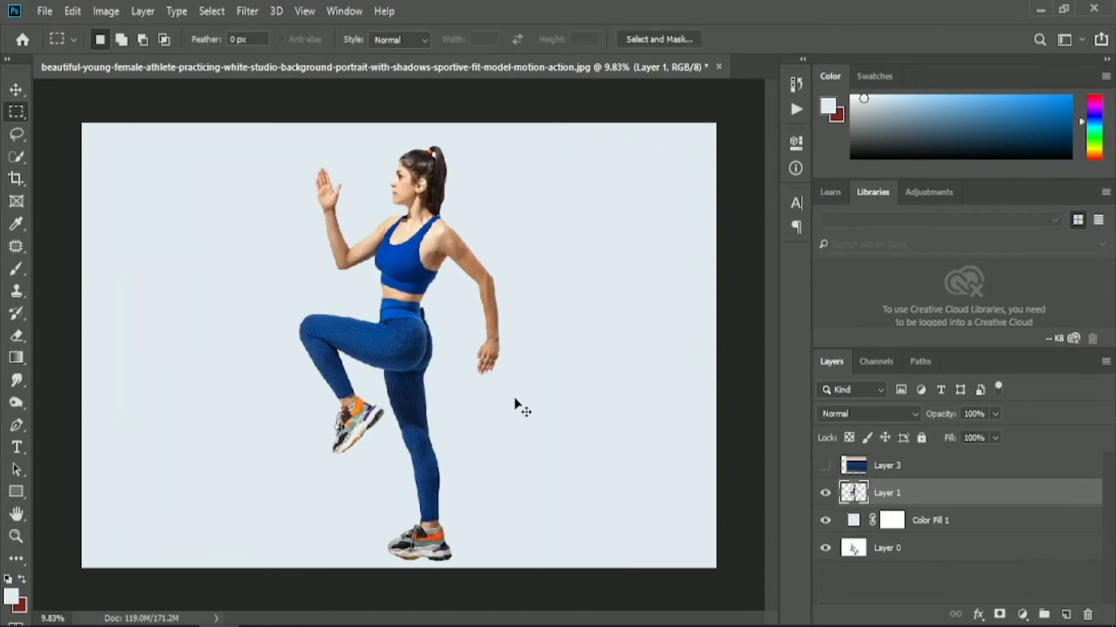
Step: Rotate the athlete on Layer 1 counter-clockwise by about 18° into a forward-leaning pose
{"action": "key", "text": "ctrl+t"}
{"action": "left_click_drag", "start_coordinate": [515, 575], "coordinate": [597, 533]}
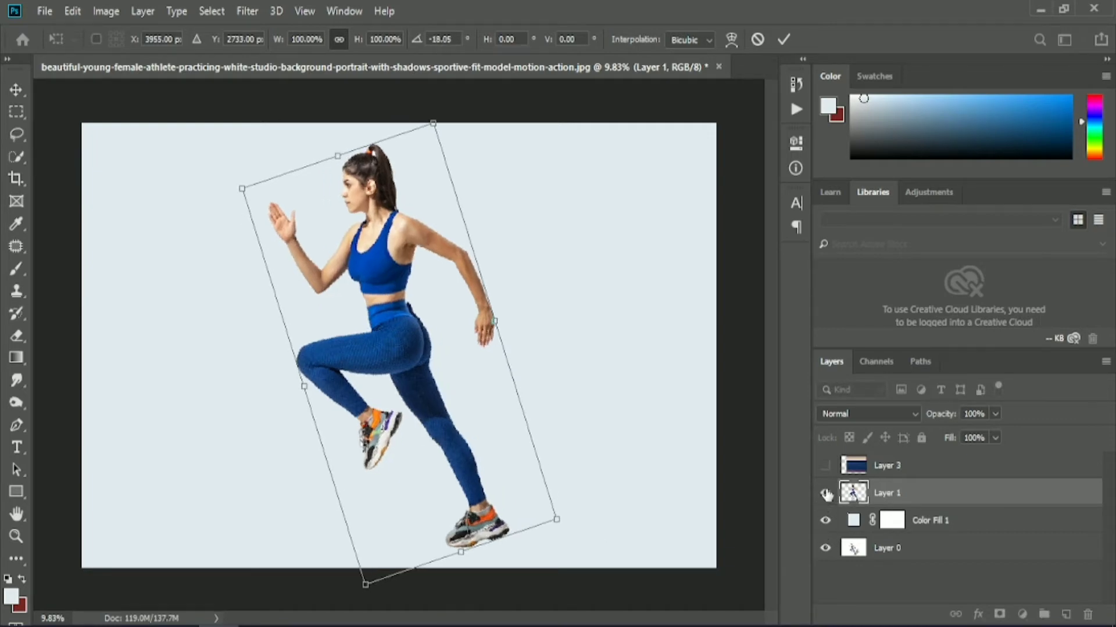
{"action": "key", "text": "Escape"}
{"action": "left_click", "coordinate": [825, 493]}
{"action": "left_click", "coordinate": [825, 493]}
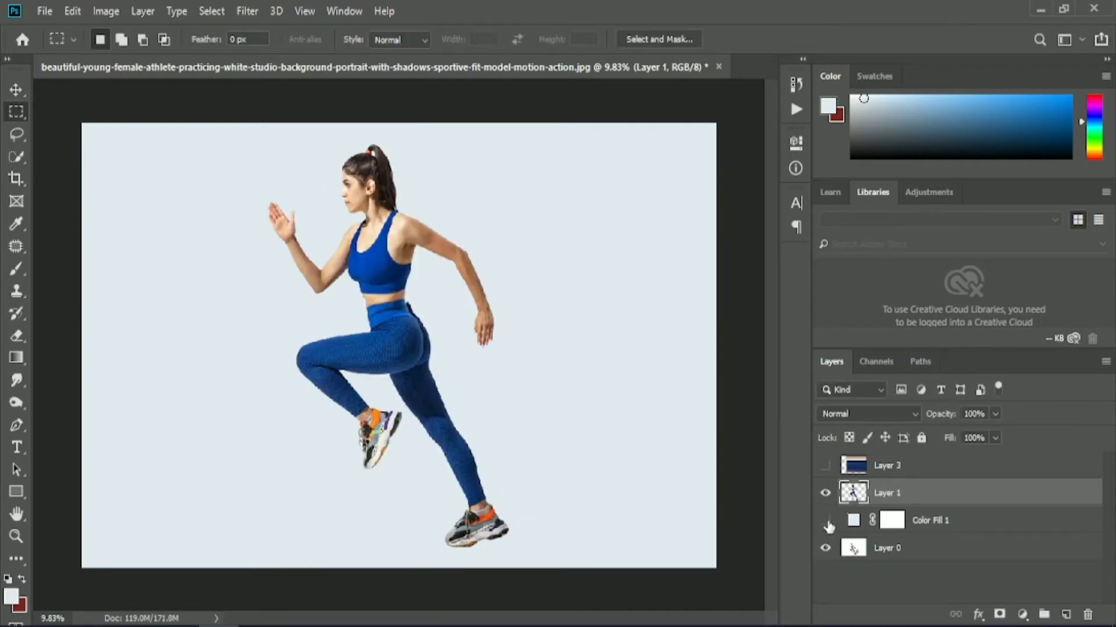
Step: Hide Color Fill 1, scale the athlete to about 82% and place her just to the right of the original figure
{"action": "left_click", "coordinate": [825, 520]}
{"action": "left_click", "coordinate": [825, 494]}
{"action": "key", "text": "v"}
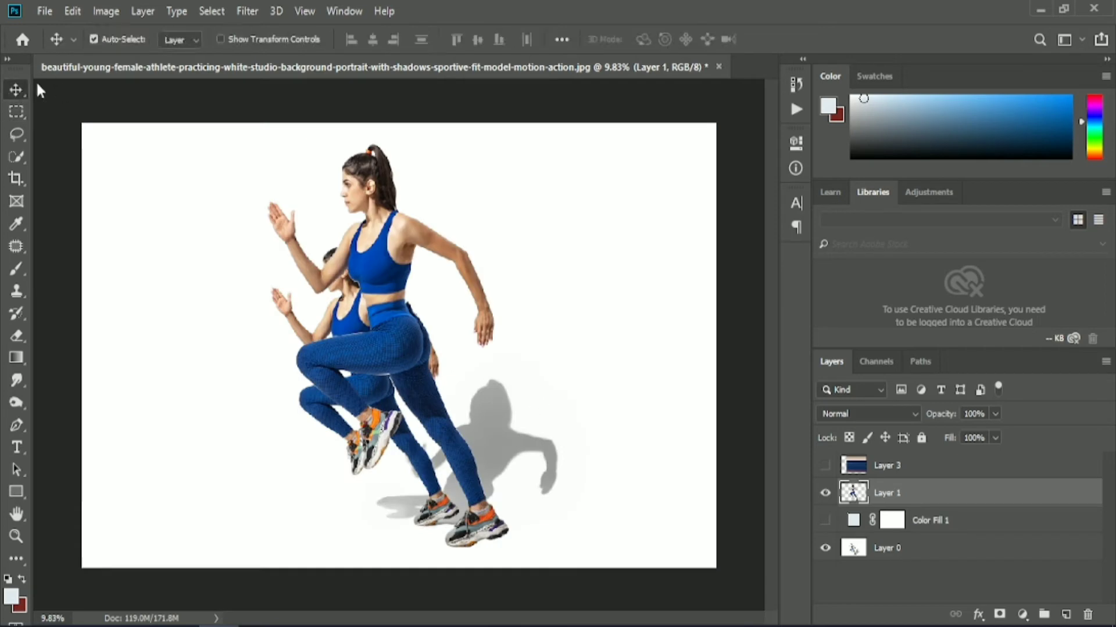
{"action": "left_click_drag", "start_coordinate": [389, 334], "coordinate": [473, 314]}
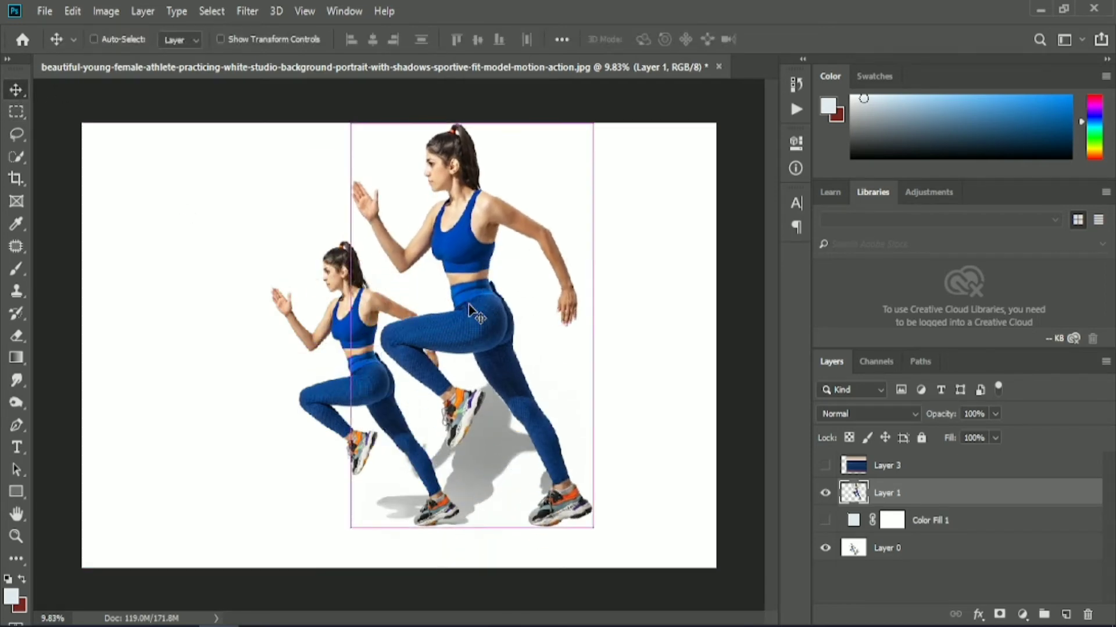
{"action": "key", "text": "ctrl+t"}
{"action": "left_click_drag", "start_coordinate": [347, 121], "coordinate": [392, 193]}
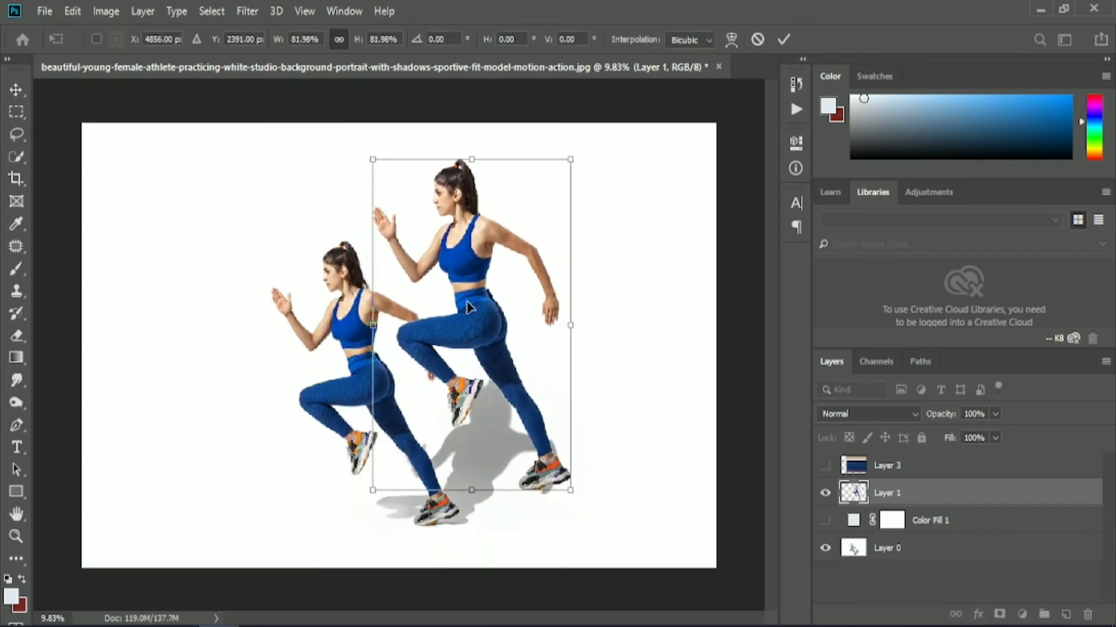
{"action": "left_click_drag", "start_coordinate": [486, 334], "coordinate": [448, 362]}
{"action": "key", "text": "Return"}
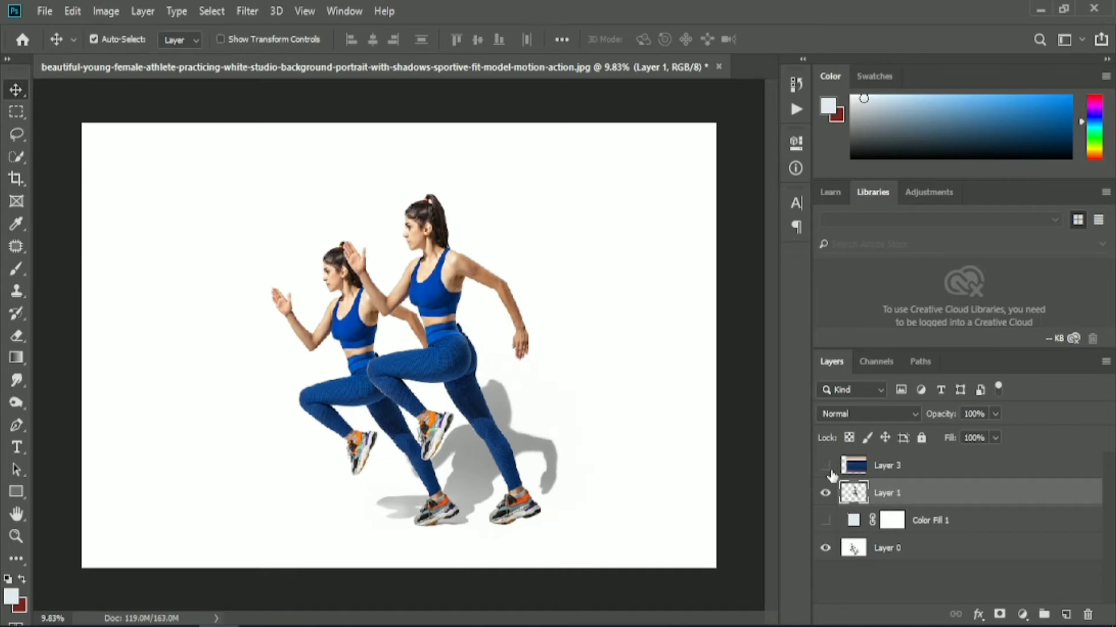
Step: Show Color Fill 1 and Layer 3, and move Layer 1 above Layer 3
{"action": "left_click", "coordinate": [825, 520]}
{"action": "left_click", "coordinate": [826, 465]}
{"action": "left_click_drag", "start_coordinate": [910, 494], "coordinate": [905, 463]}
Step: Enlarge the athlete to nearly the full canvas height and move her left over the start of the colour bands
{"action": "key", "text": "ctrl+t"}
{"action": "left_click_drag", "start_coordinate": [542, 362], "coordinate": [567, 368]}
{"action": "left_click_drag", "start_coordinate": [431, 352], "coordinate": [385, 333]}
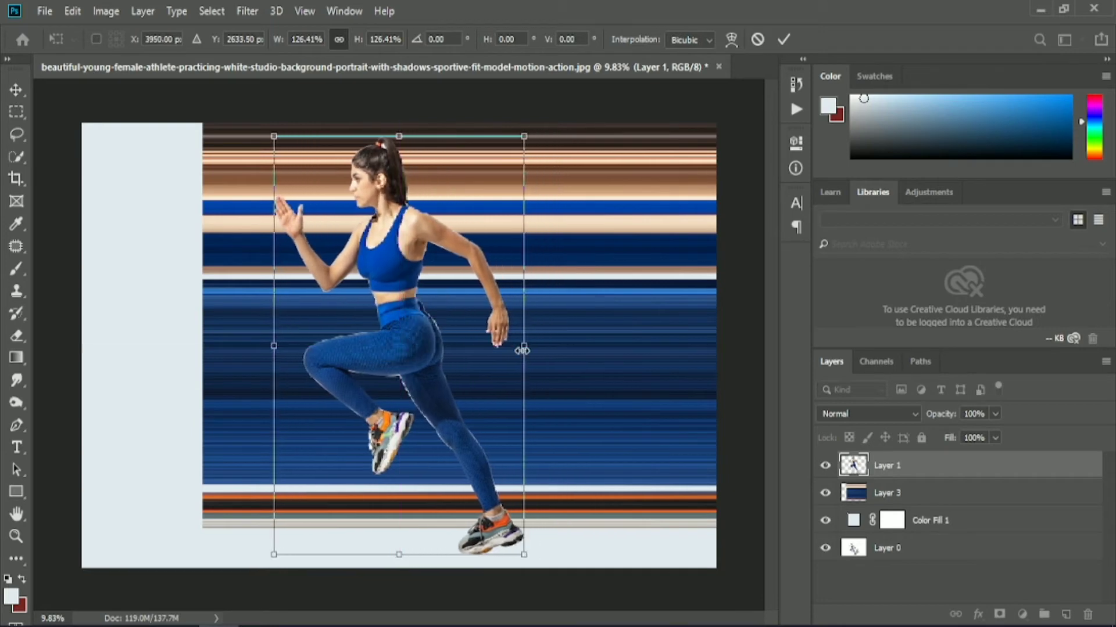
{"action": "left_click_drag", "start_coordinate": [523, 349], "coordinate": [529, 349]}
{"action": "left_click_drag", "start_coordinate": [417, 333], "coordinate": [402, 324]}
{"action": "key", "text": "Return"}
Step: Move the Layer 3 colour bands down and right, and scale them up to span nearly the full canvas height
{"action": "left_click_drag", "start_coordinate": [593, 269], "coordinate": [639, 286]}
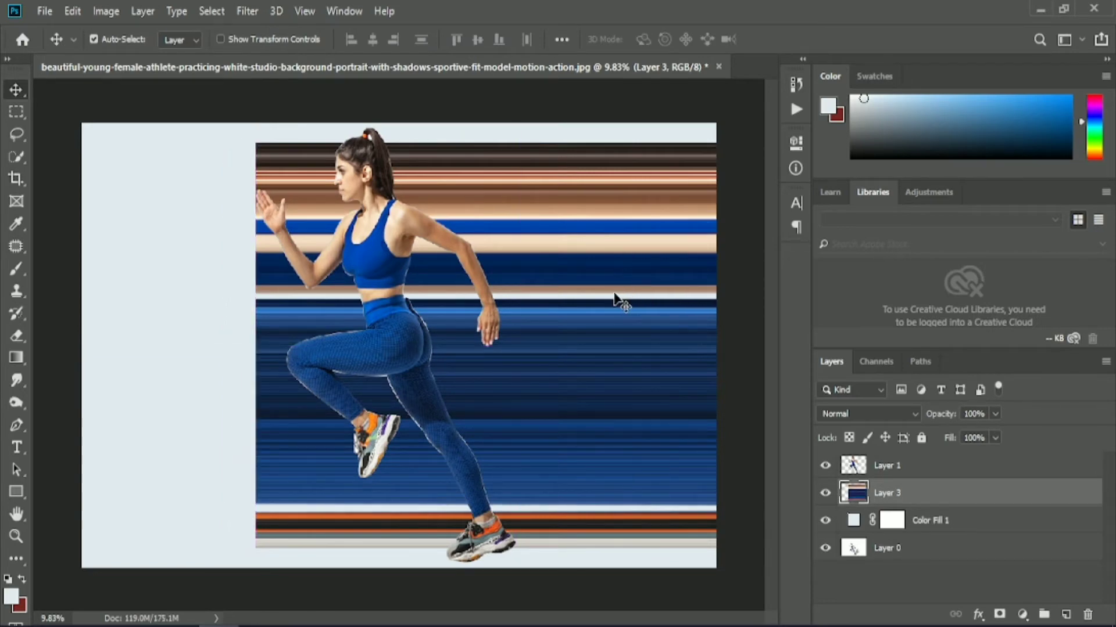
{"action": "key", "text": "ctrl+t"}
{"action": "left_click_drag", "start_coordinate": [543, 552], "coordinate": [542, 564]}
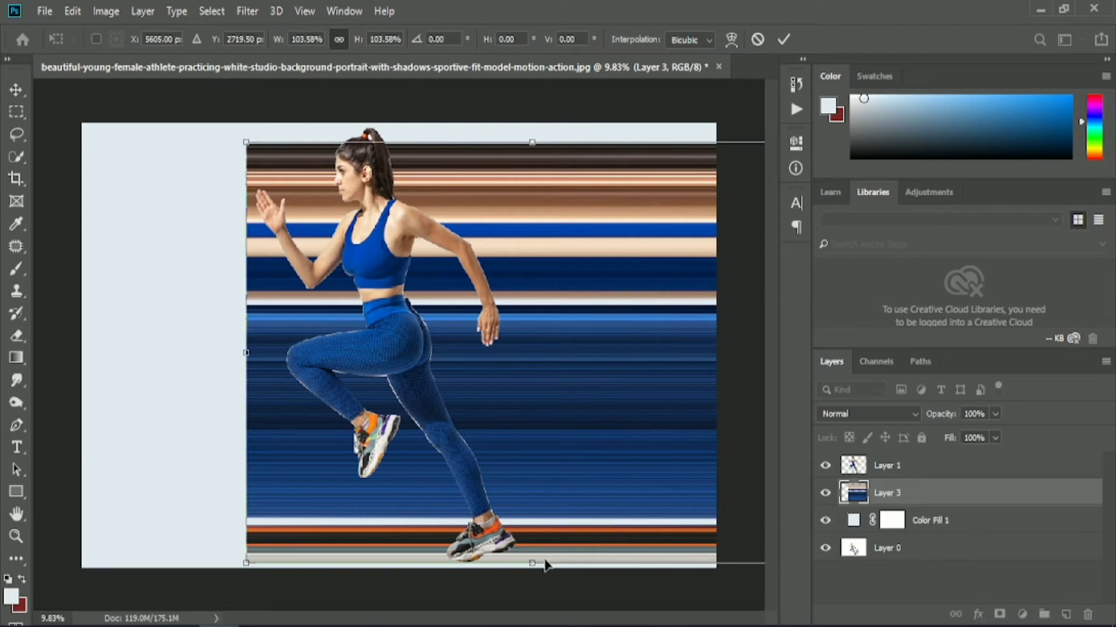
{"action": "left_click_drag", "start_coordinate": [537, 144], "coordinate": [532, 128]}
{"action": "left_click", "coordinate": [783, 39]}
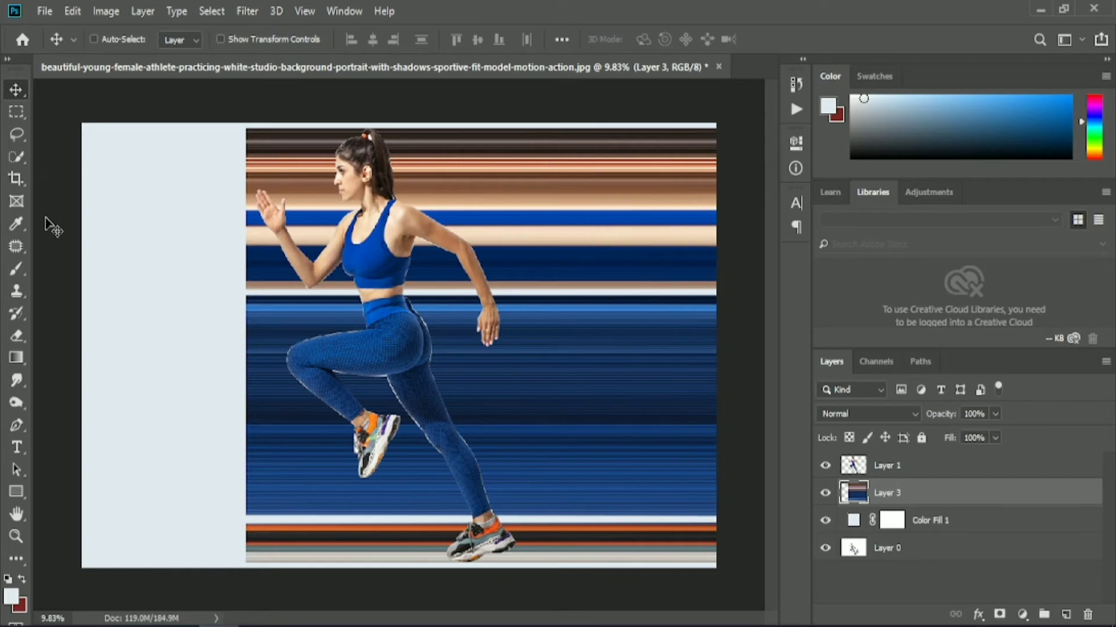
Step: Warp the Layer 3 colour bands so they narrow at the left end and bulge outward towards the right
{"action": "key", "text": "ctrl+t"}
{"action": "right_click", "coordinate": [527, 209]}
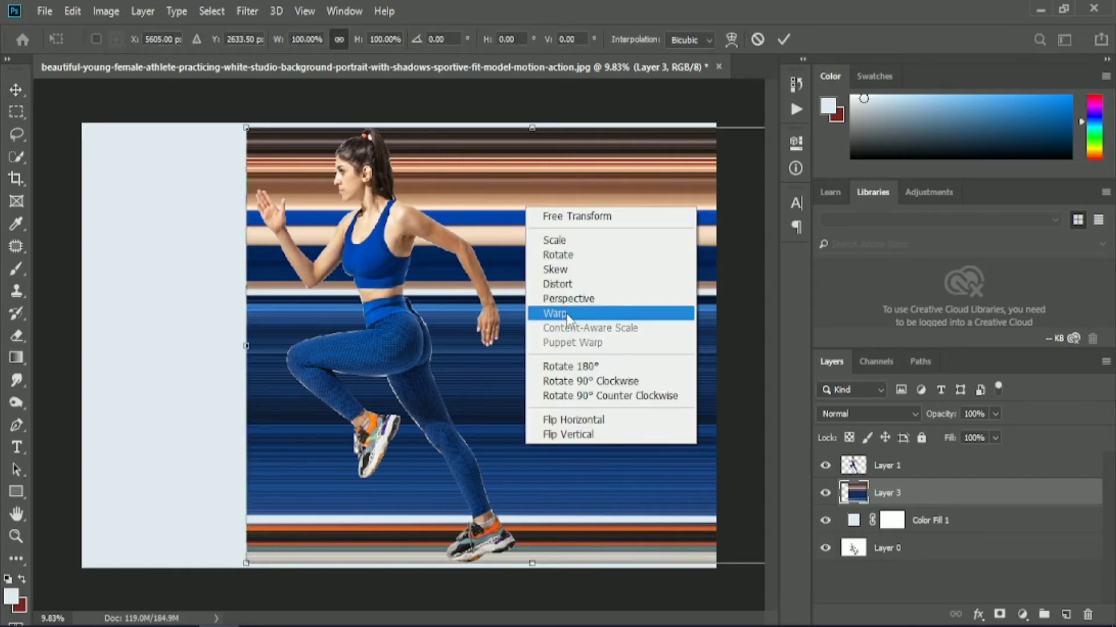
{"action": "left_click", "coordinate": [567, 314]}
{"action": "left_click_drag", "start_coordinate": [627, 128], "coordinate": [642, 112]}
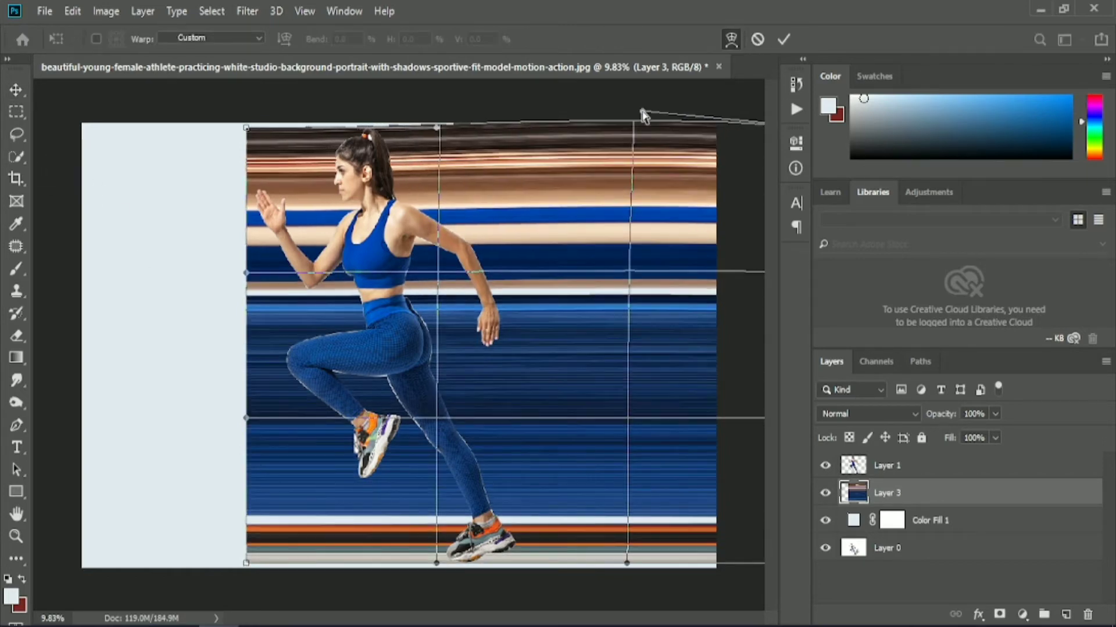
{"action": "left_click_drag", "start_coordinate": [246, 128], "coordinate": [244, 154]}
{"action": "left_click_drag", "start_coordinate": [245, 563], "coordinate": [245, 551]}
{"action": "left_click_drag", "start_coordinate": [626, 563], "coordinate": [629, 570]}
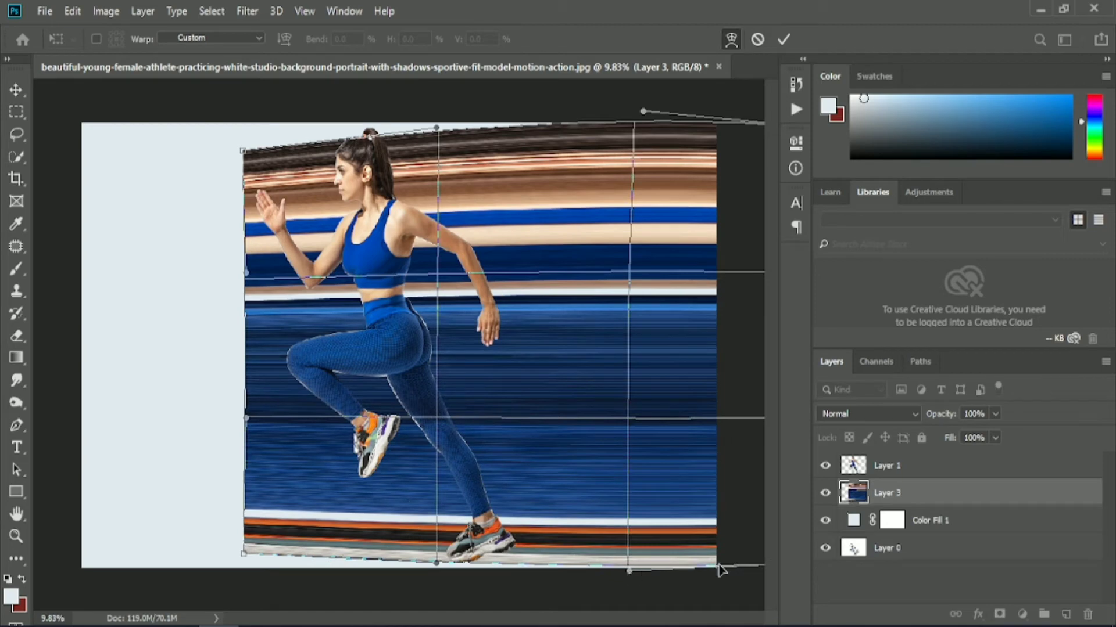
{"action": "left_click", "coordinate": [785, 39]}
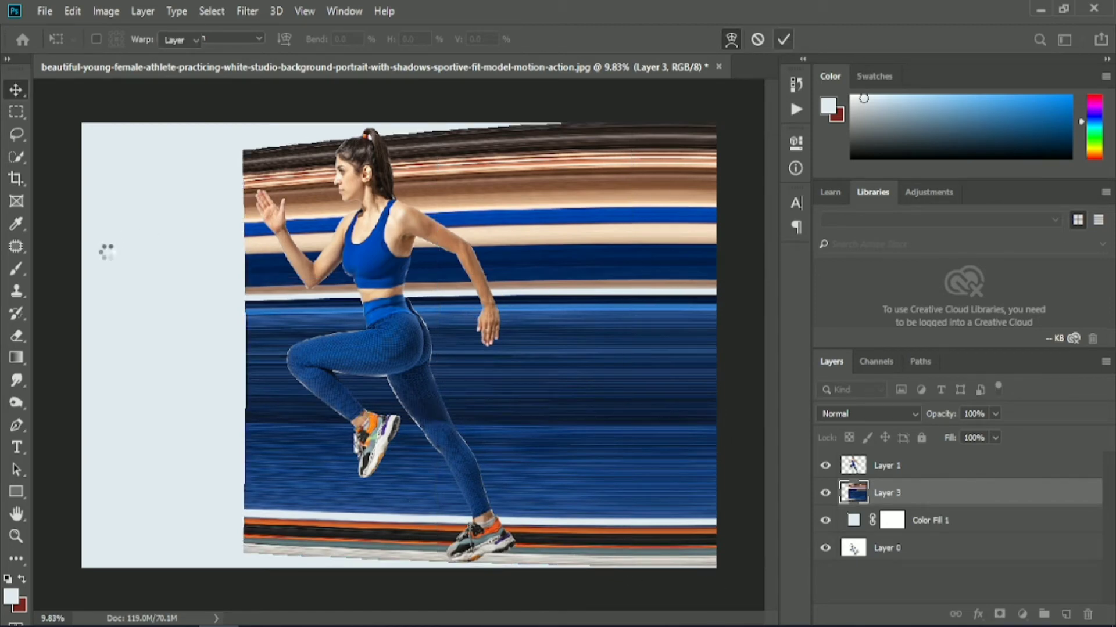
Step: Erase the colour bands in front of the athlete and between her legs with the 1100 px Eraser
{"action": "left_click", "coordinate": [16, 337]}
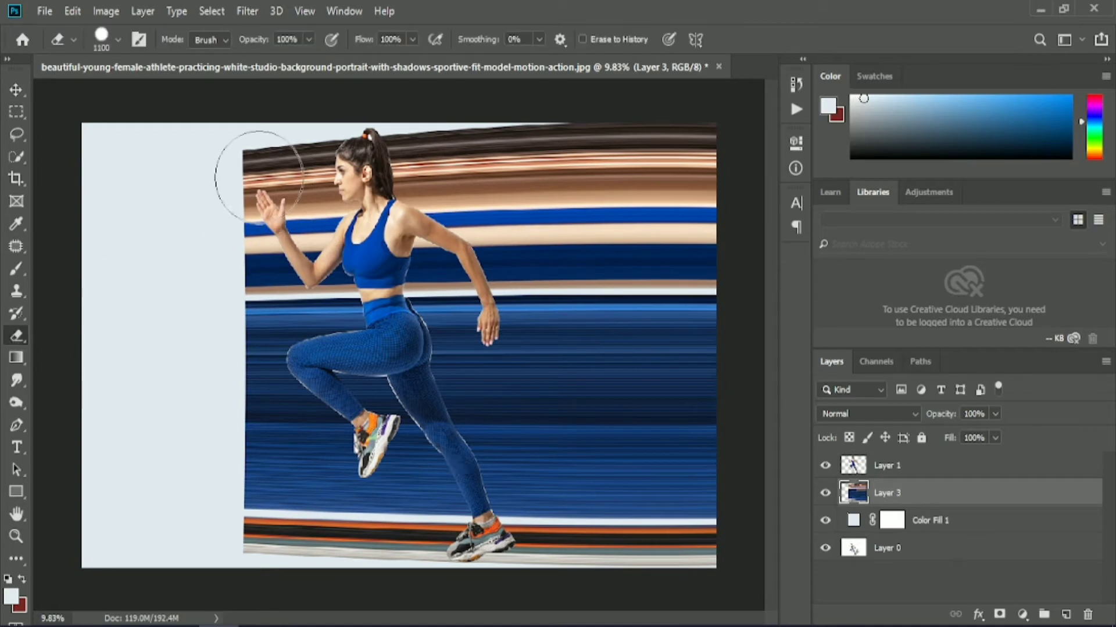
{"action": "mouse_move", "coordinate": [259, 182]}
{"action": "left_mouse_down"}
{"action": "mouse_move", "coordinate": [316, 157]}
{"action": "mouse_move", "coordinate": [324, 234]}
{"action": "mouse_move", "coordinate": [256, 232]}
{"action": "mouse_move", "coordinate": [280, 323]}
{"action": "mouse_move", "coordinate": [333, 318]}
{"action": "mouse_move", "coordinate": [264, 379]}
{"action": "mouse_move", "coordinate": [269, 512]}
{"action": "mouse_move", "coordinate": [346, 386]}
{"action": "mouse_move", "coordinate": [435, 520]}
{"action": "mouse_move", "coordinate": [345, 534]}
{"action": "mouse_move", "coordinate": [212, 523]}
{"action": "left_mouse_up"}
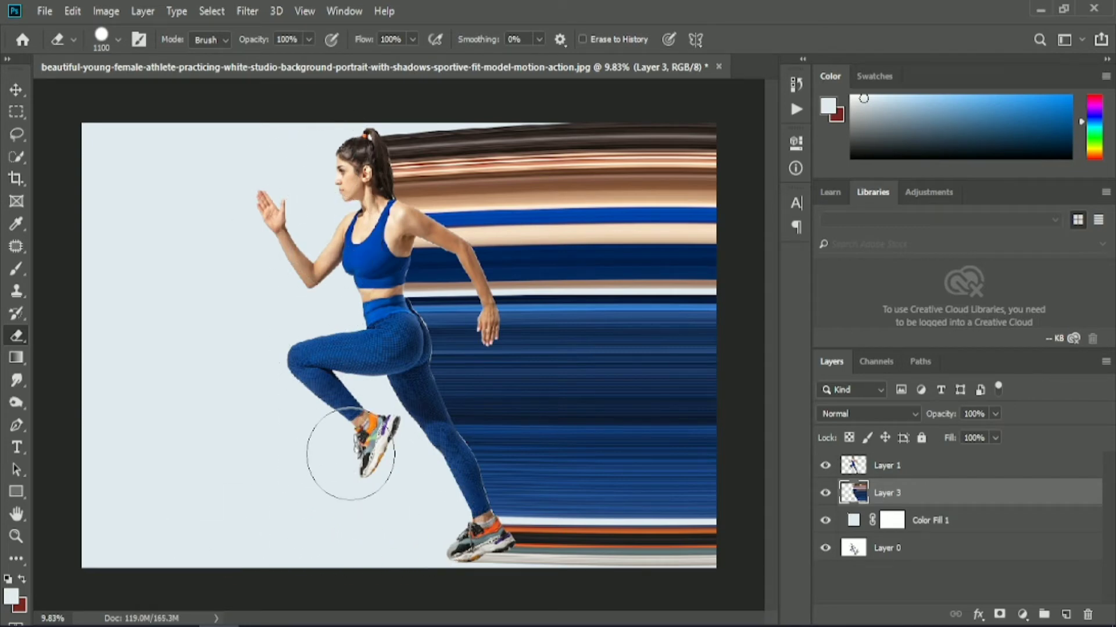
{"action": "left_click", "coordinate": [16, 90]}
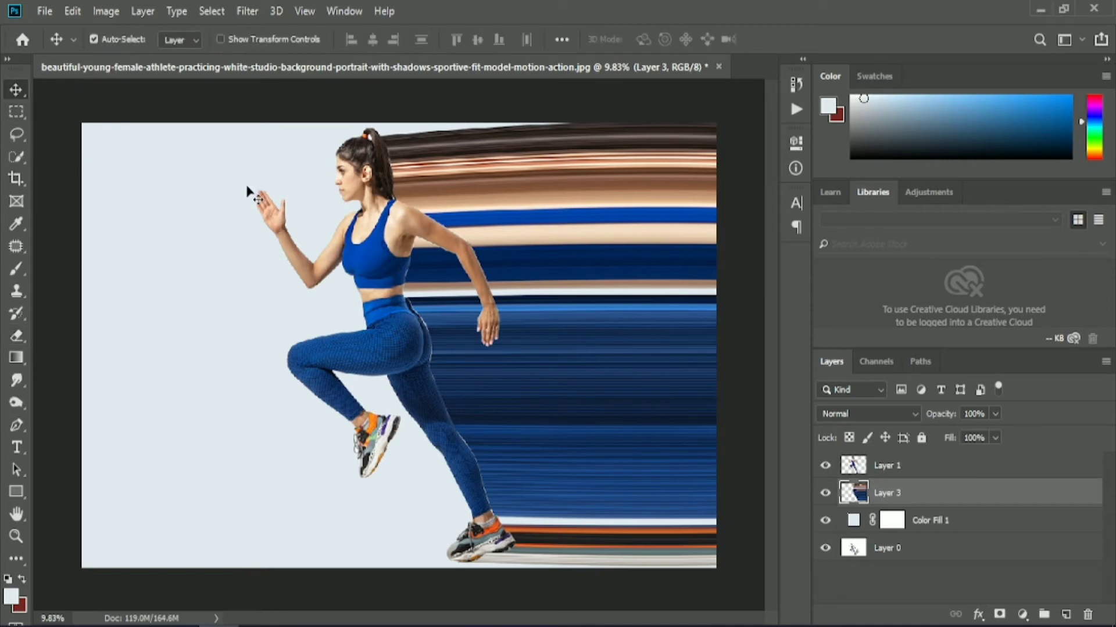
Step: Activate Layer 1 and use Quick Selection to clear leftover white background around the athlete, working from the head down
{"action": "left_click", "coordinate": [15, 156]}
{"action": "scroll", "coordinate": [378, 203], "scroll_direction": "up", "scroll_amount": 5}
{"action": "scroll", "coordinate": [372, 99], "scroll_direction": "up", "scroll_amount": 8}
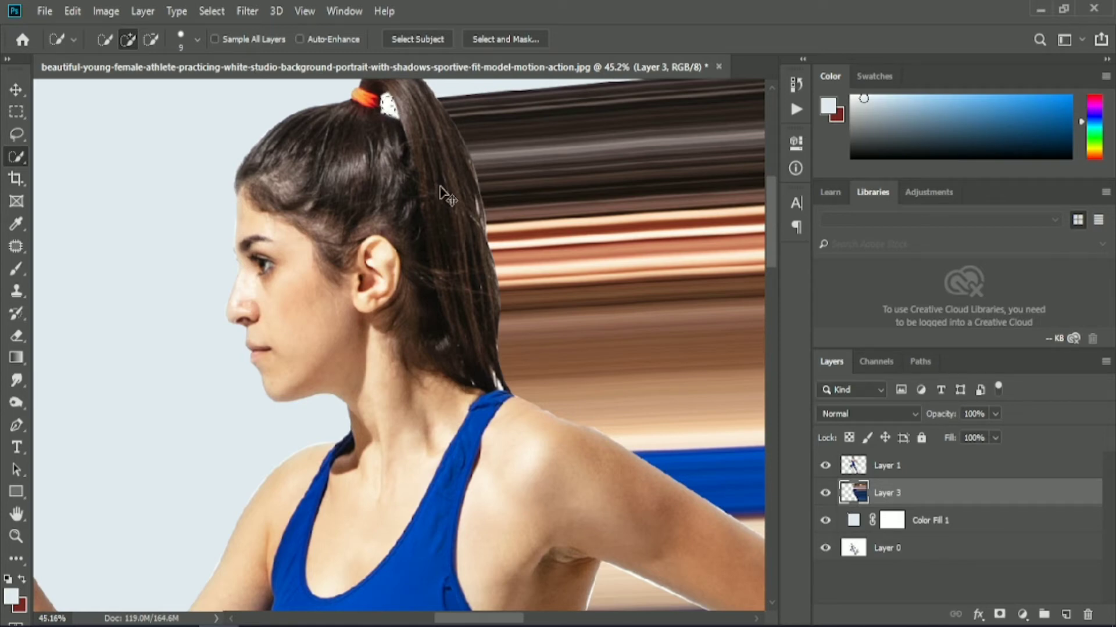
{"action": "left_click", "coordinate": [910, 468]}
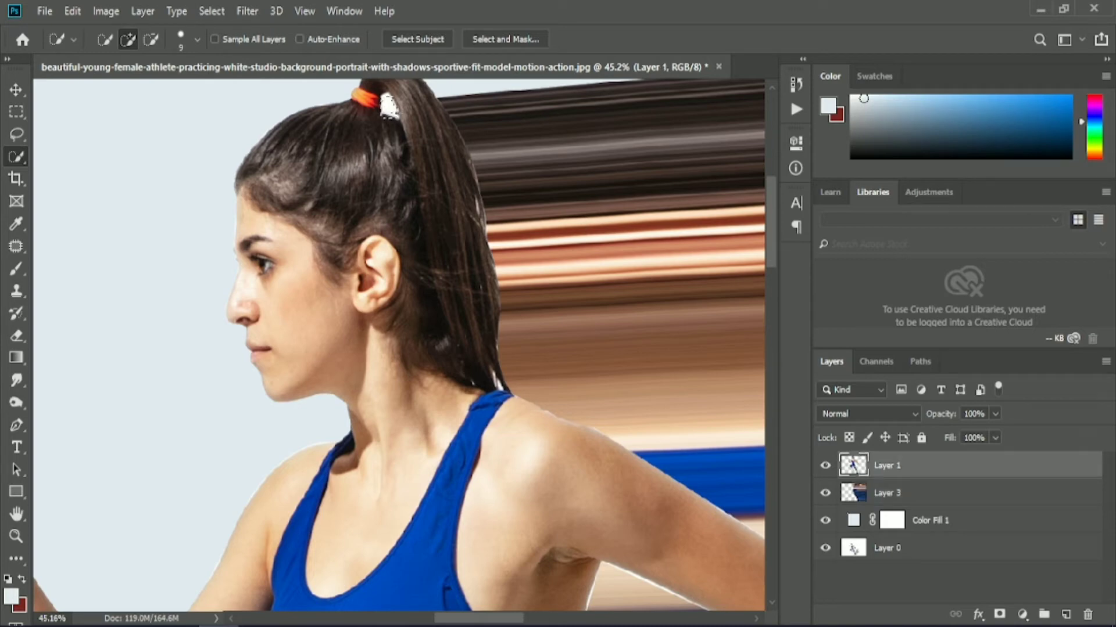
{"action": "scroll", "coordinate": [607, 285], "scroll_direction": "down", "scroll_amount": 15}
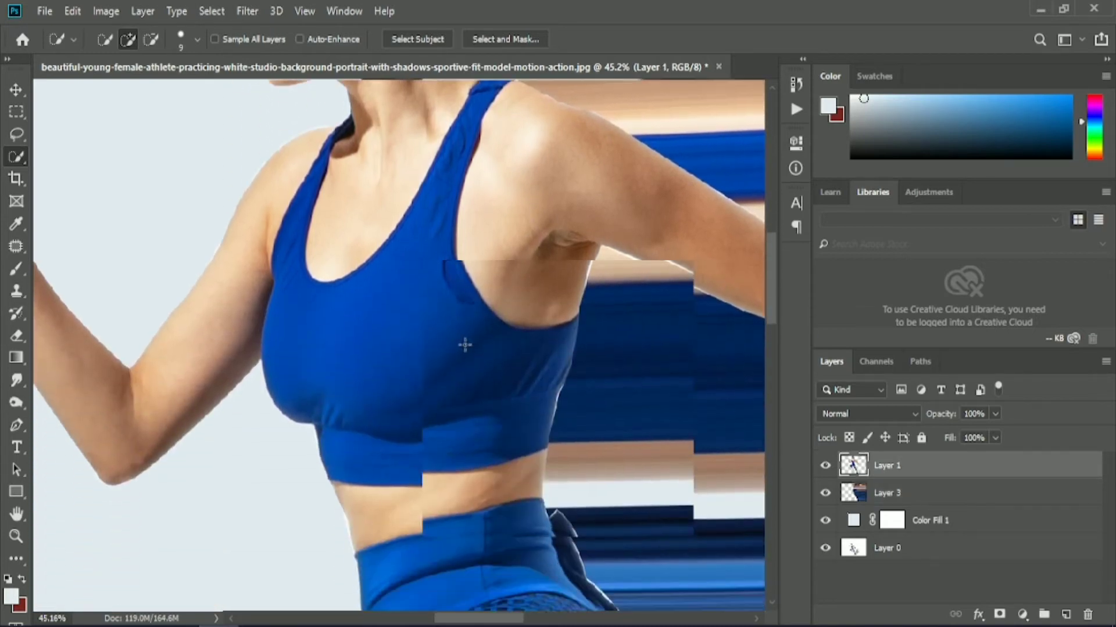
{"action": "scroll", "coordinate": [451, 356], "scroll_direction": "down", "scroll_amount": 3}
{"action": "scroll", "coordinate": [448, 543], "scroll_direction": "up", "scroll_amount": 4}
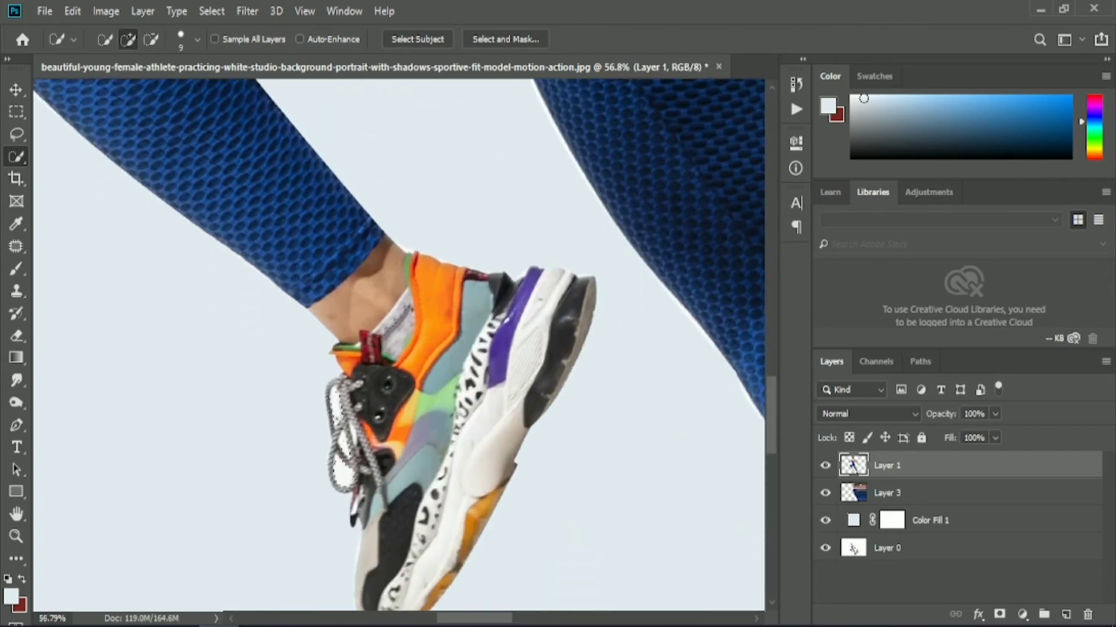
{"action": "key", "text": "Delete"}
Step: Select and delete the white fringe along the back of the athlete's standing calf and ankle
{"action": "left_click_drag", "start_coordinate": [463, 620], "coordinate": [504, 621]}
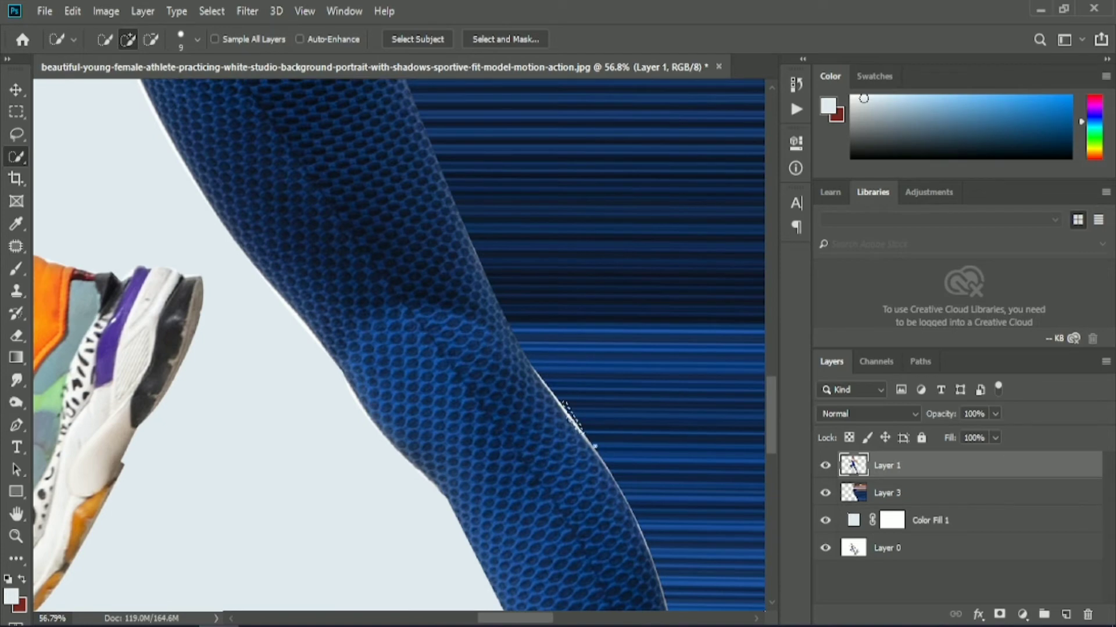
{"action": "scroll", "coordinate": [540, 536], "scroll_direction": "down", "scroll_amount": 6}
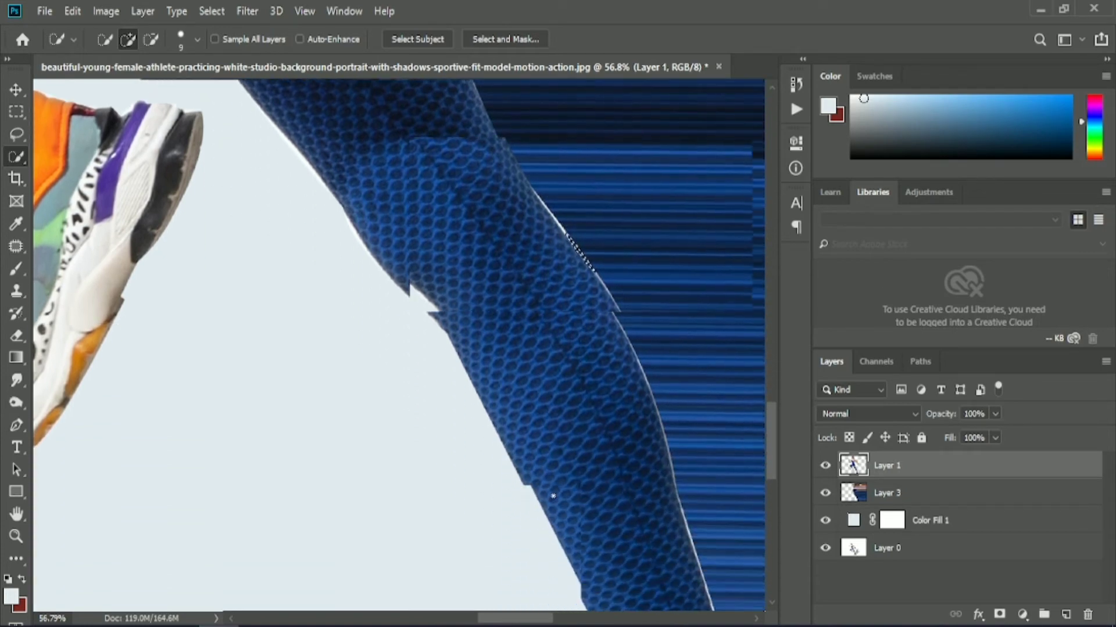
{"action": "key", "text": "ctrl+d"}
{"action": "left_click_drag", "start_coordinate": [738, 494], "coordinate": [735, 480]}
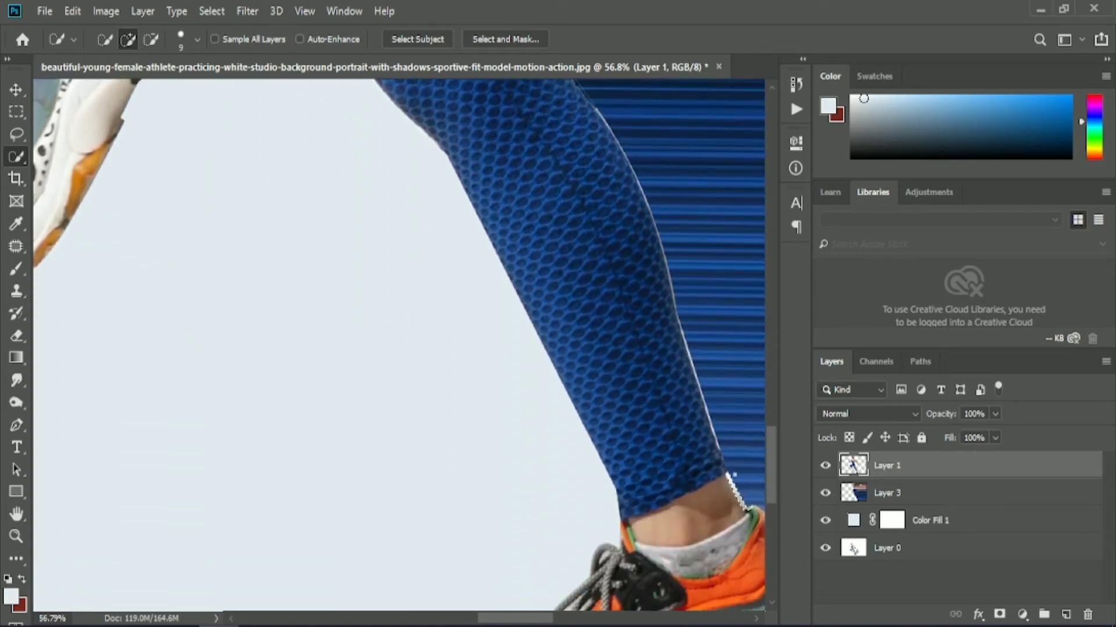
{"action": "scroll", "coordinate": [728, 450], "scroll_direction": "down", "scroll_amount": 2}
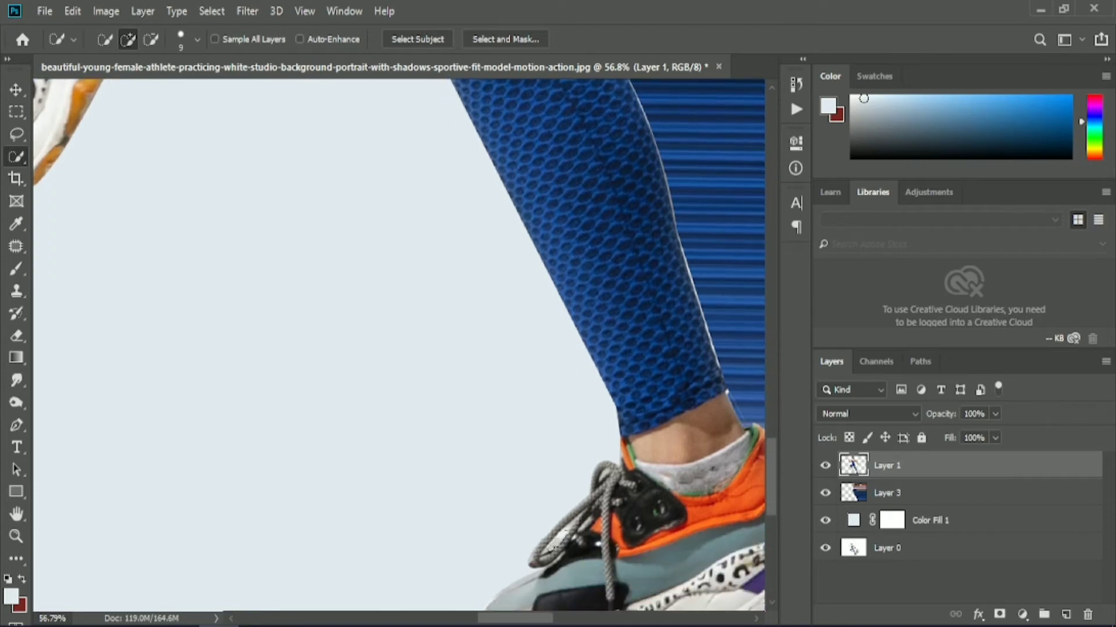
Step: Select the white fringe along the back of the athlete's hips with Quick Selection and delete it
{"action": "scroll", "coordinate": [581, 477], "scroll_direction": "down", "scroll_amount": 6}
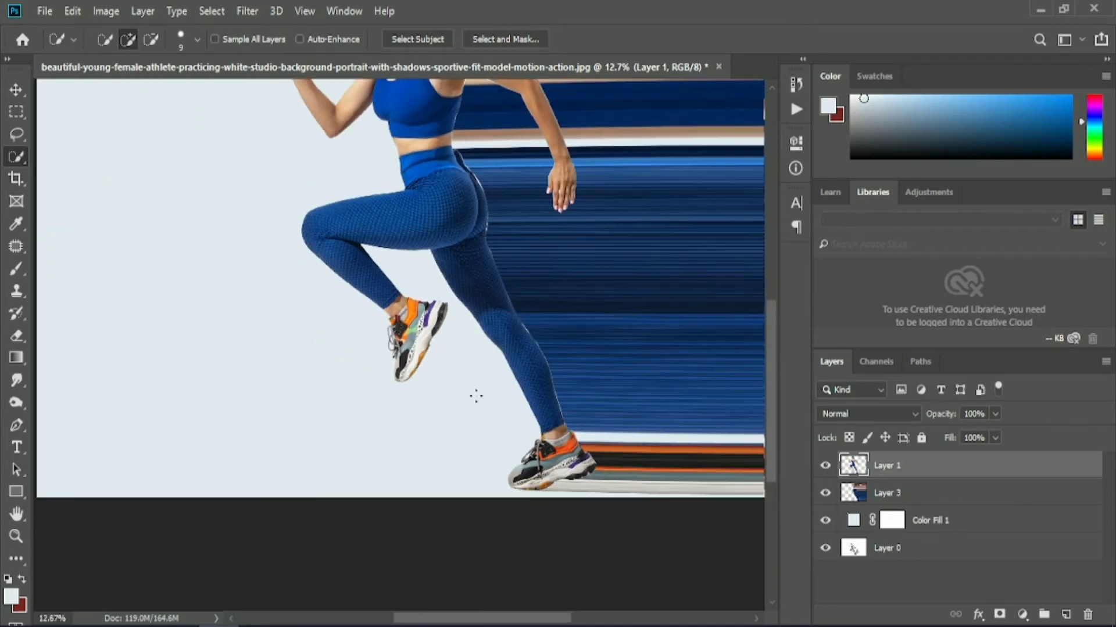
{"action": "scroll", "coordinate": [473, 393], "scroll_direction": "up", "scroll_amount": 5}
{"action": "scroll", "coordinate": [458, 249], "scroll_direction": "up", "scroll_amount": 2}
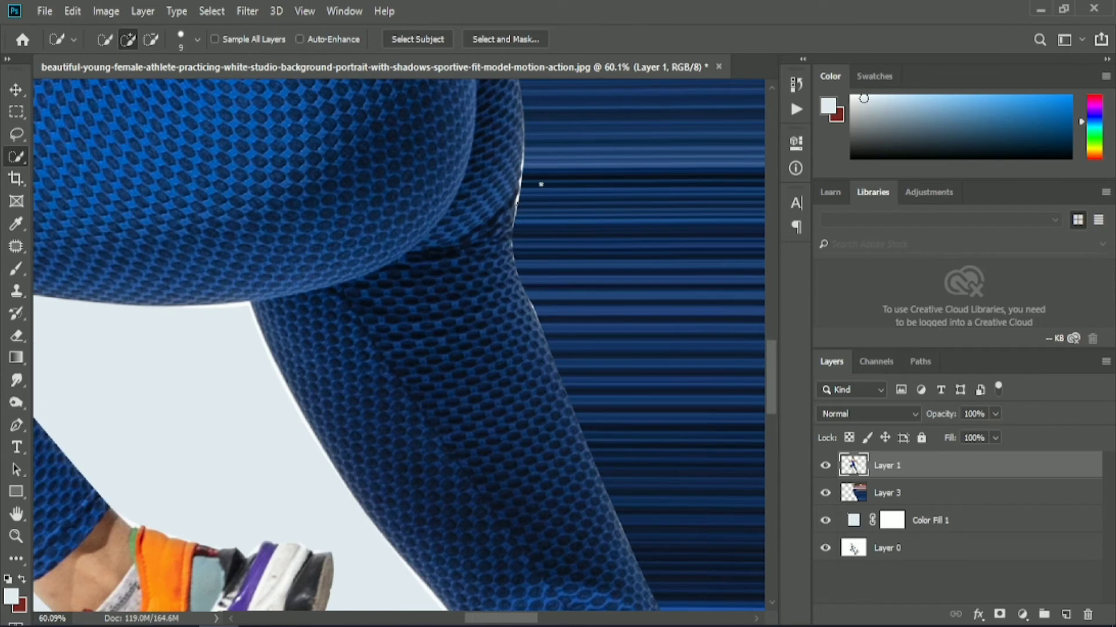
{"action": "scroll", "coordinate": [479, 193], "scroll_direction": "up", "scroll_amount": 3}
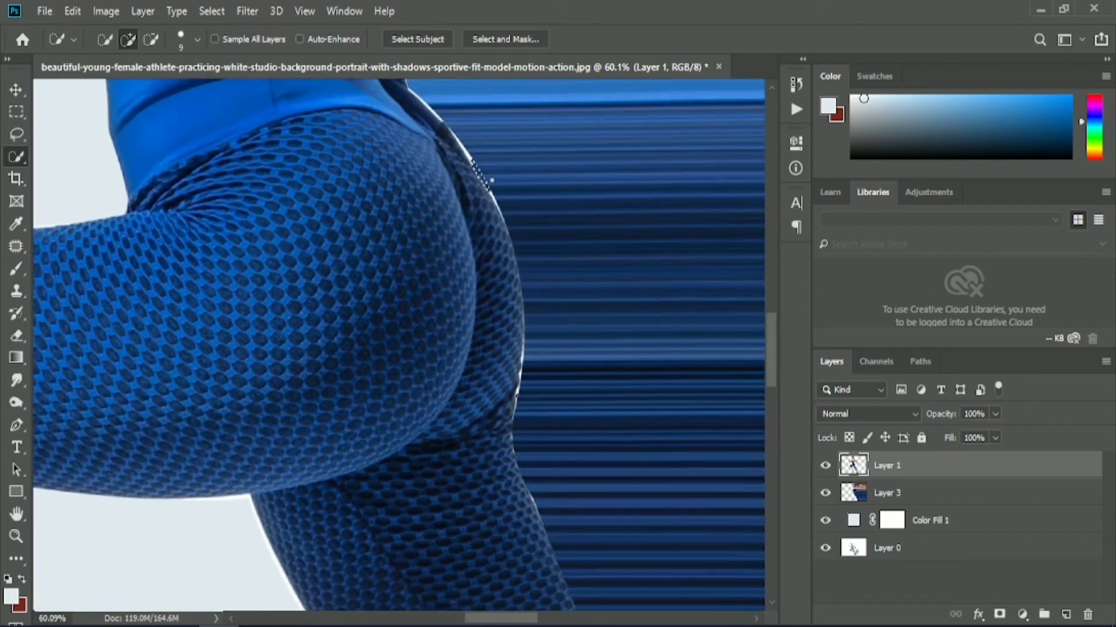
{"action": "scroll", "coordinate": [464, 140], "scroll_direction": "up", "scroll_amount": 1}
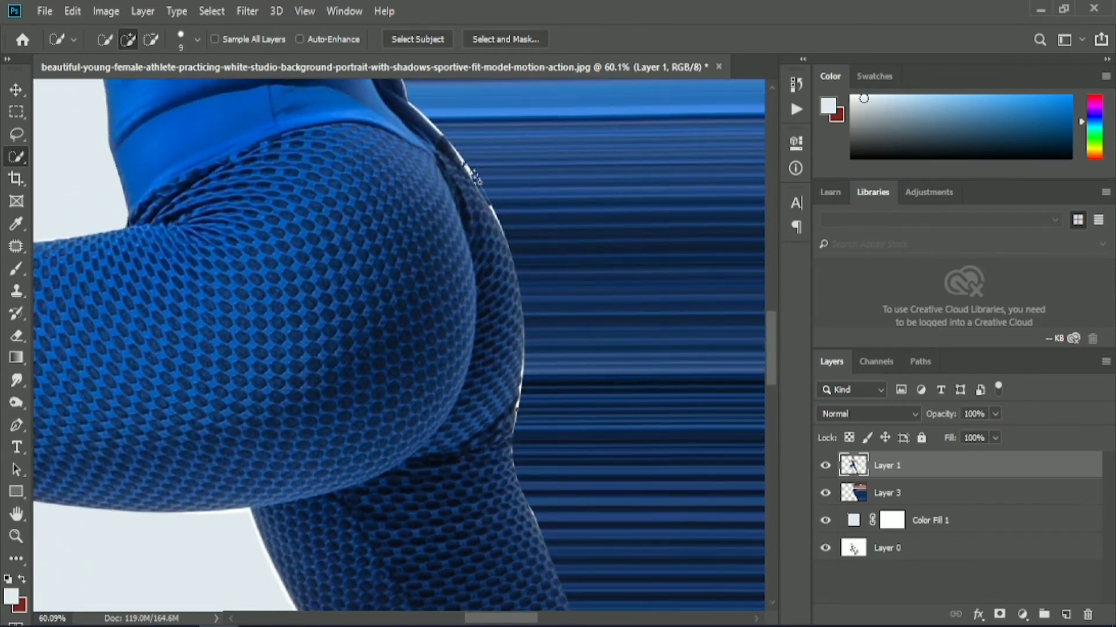
{"action": "scroll", "coordinate": [542, 232], "scroll_direction": "up", "scroll_amount": 3}
{"action": "scroll", "coordinate": [407, 139], "scroll_direction": "up", "scroll_amount": 2}
{"action": "left_click_drag", "start_coordinate": [385, 122], "coordinate": [474, 274]}
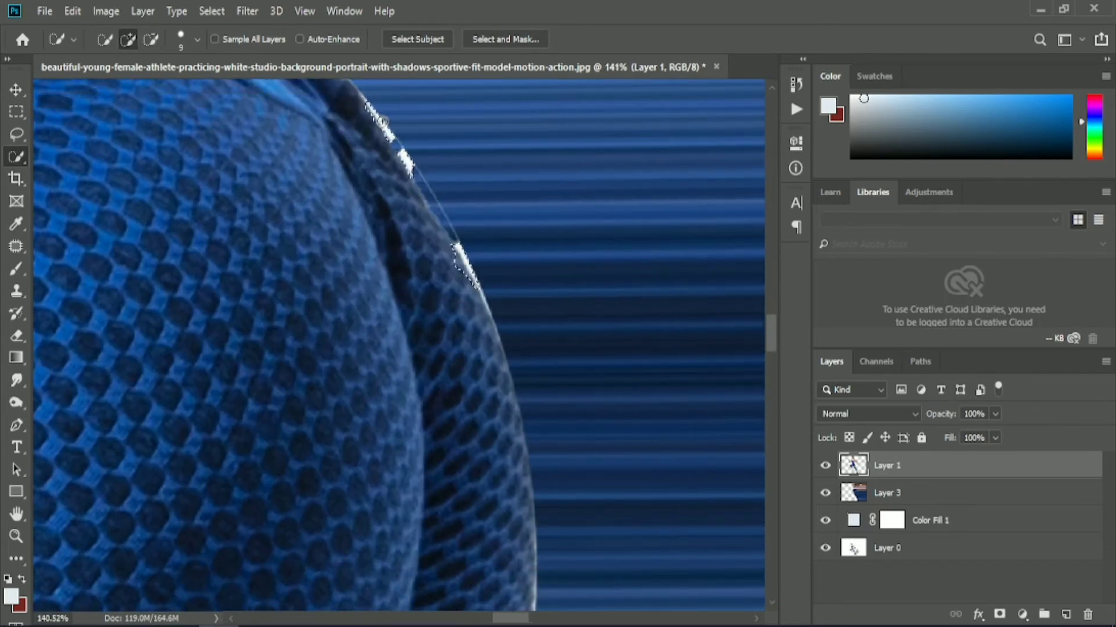
{"action": "key", "text": "Delete"}
Step: Clear the selection and erase the remaining white fringe along the athlete's hips and waistband with the Eraser at 50 px
{"action": "left_click", "coordinate": [17, 336]}
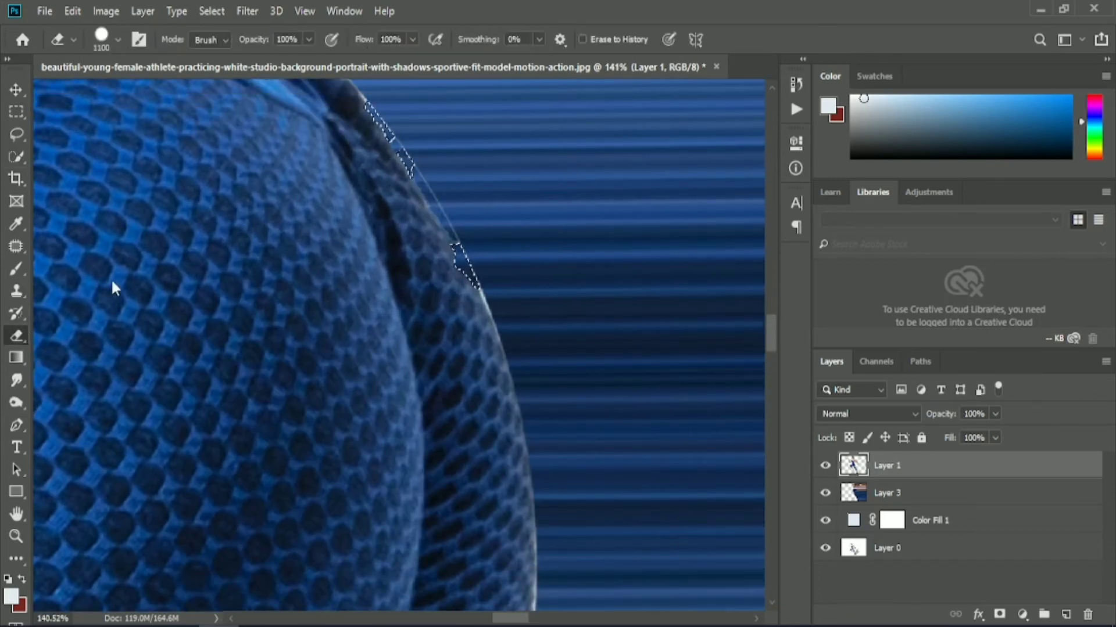
{"action": "key", "text": "bracketleft"}
{"action": "key", "text": "bracketleft"}
{"action": "key", "text": "bracketleft"}
{"action": "key", "text": "bracketleft"}
{"action": "key", "text": "bracketleft"}
{"action": "key", "text": "bracketleft"}
{"action": "key", "text": "bracketleft"}
{"action": "key", "text": "bracketleft"}
{"action": "key", "text": "bracketleft"}
{"action": "key", "text": "bracketleft"}
{"action": "key", "text": "bracketleft"}
{"action": "key", "text": "bracketleft"}
{"action": "key", "text": "bracketleft"}
{"action": "key", "text": "bracketleft"}
{"action": "key", "text": "bracketleft"}
{"action": "key", "text": "bracketleft"}
{"action": "key", "text": "bracketleft"}
{"action": "key", "text": "bracketleft"}
{"action": "key", "text": "bracketleft"}
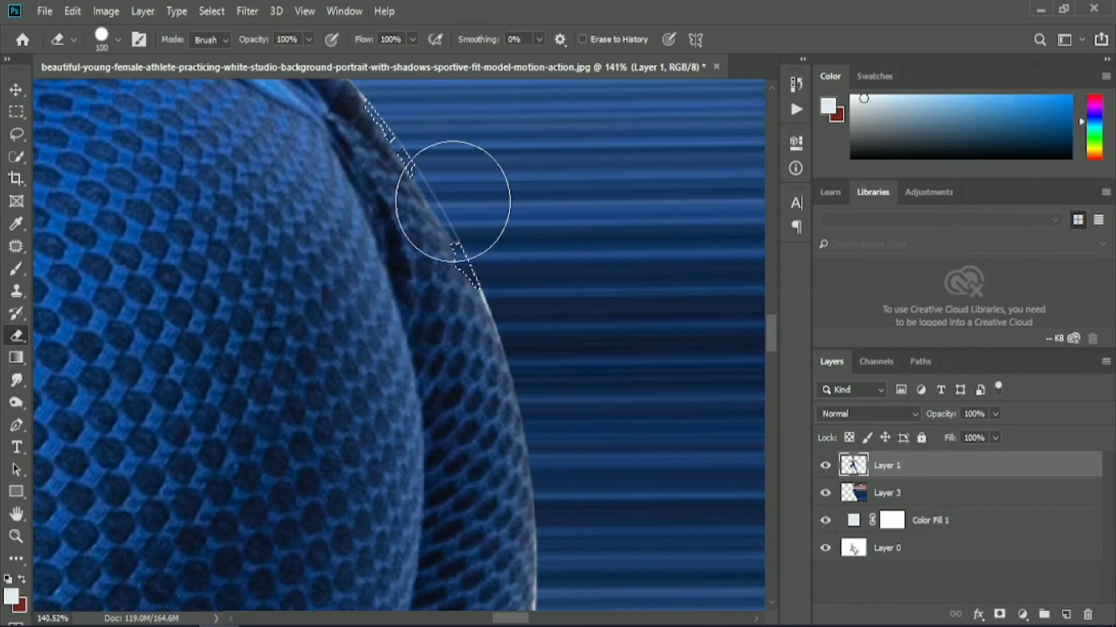
{"action": "right_click", "coordinate": [406, 152]}
{"action": "left_click", "coordinate": [212, 10]}
{"action": "left_click", "coordinate": [226, 45]}
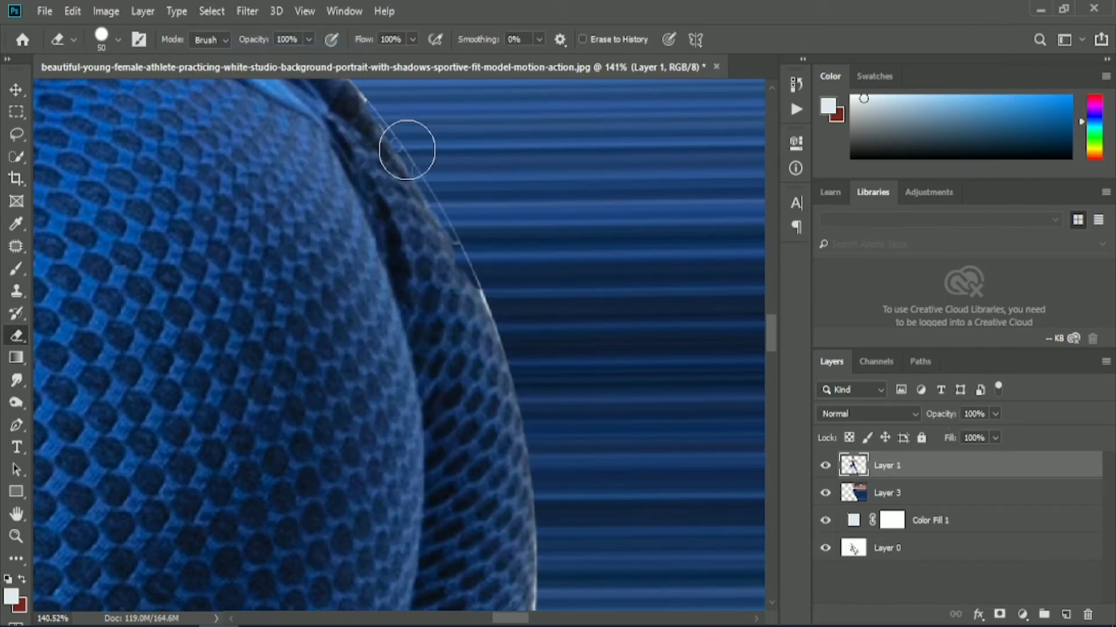
{"action": "scroll", "coordinate": [390, 129], "scroll_direction": "up", "scroll_amount": 2}
{"action": "mouse_move", "coordinate": [390, 129]}
{"action": "left_mouse_down"}
{"action": "mouse_move", "coordinate": [438, 192]}
{"action": "mouse_move", "coordinate": [499, 318]}
{"action": "left_mouse_up"}
{"action": "scroll", "coordinate": [308, 207], "scroll_direction": "up", "scroll_amount": 3}
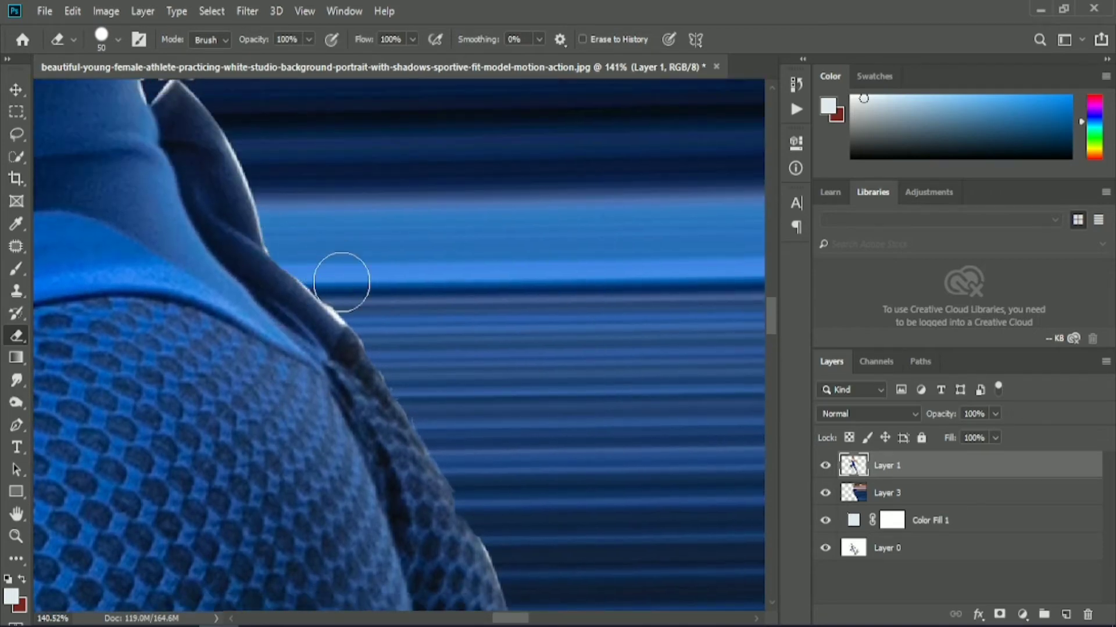
{"action": "scroll", "coordinate": [211, 207], "scroll_direction": "up", "scroll_amount": 2}
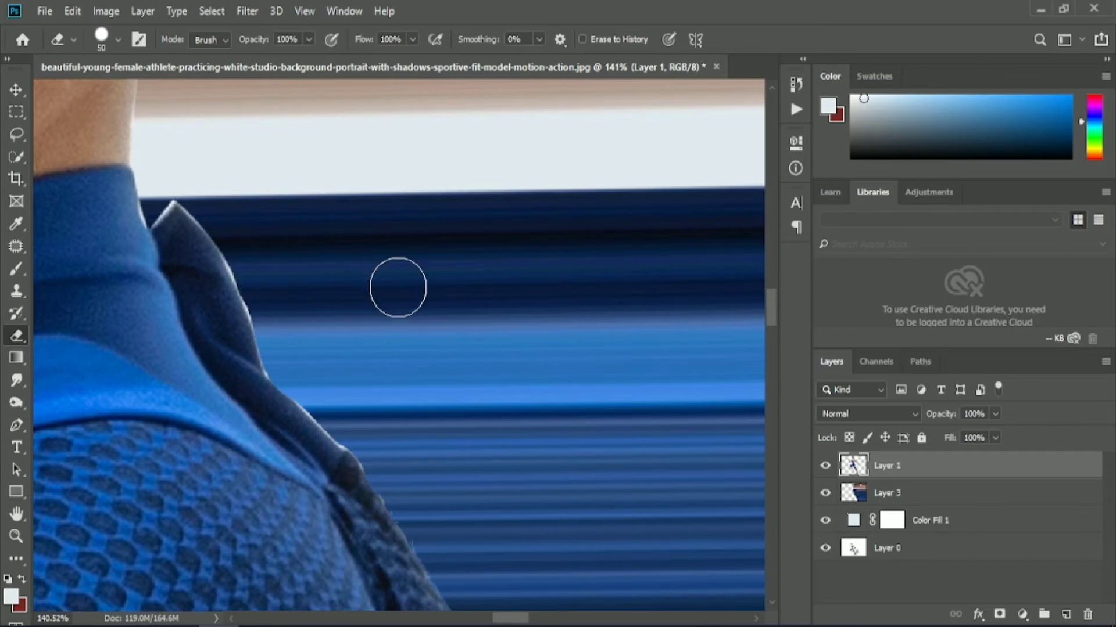
{"action": "scroll", "coordinate": [398, 285], "scroll_direction": "down", "scroll_amount": 5}
{"action": "scroll", "coordinate": [398, 284], "scroll_direction": "down", "scroll_amount": 5}
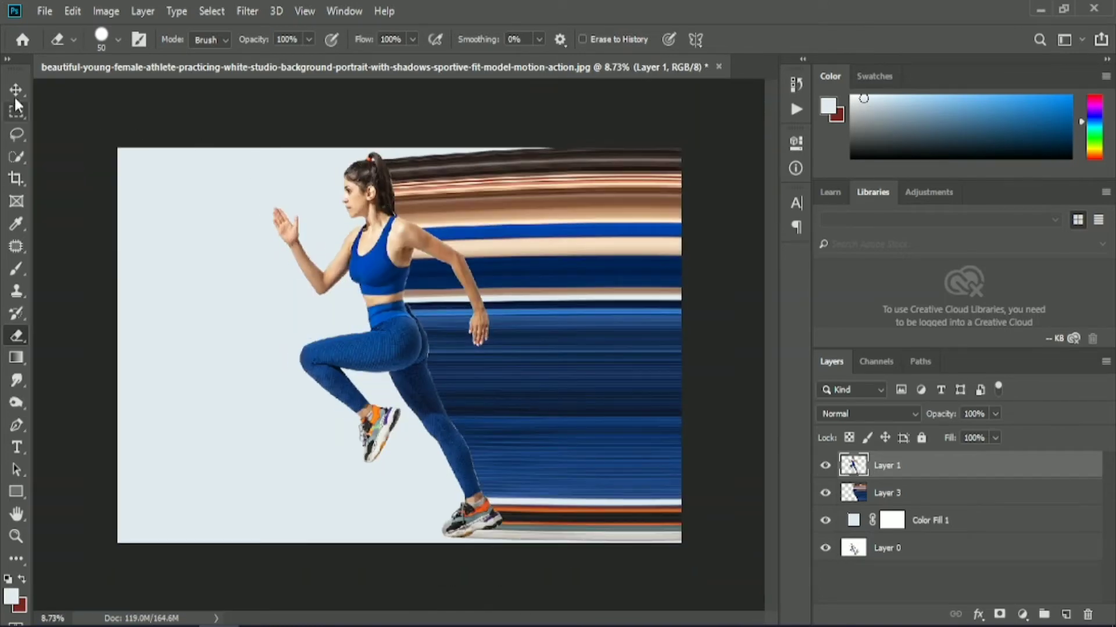
Step: Select Layer 1 and Layer 3 together and shift them left on the canvas with Free Transform
{"action": "left_click", "coordinate": [15, 91]}
{"action": "left_click", "coordinate": [565, 291], "text": "shift"}
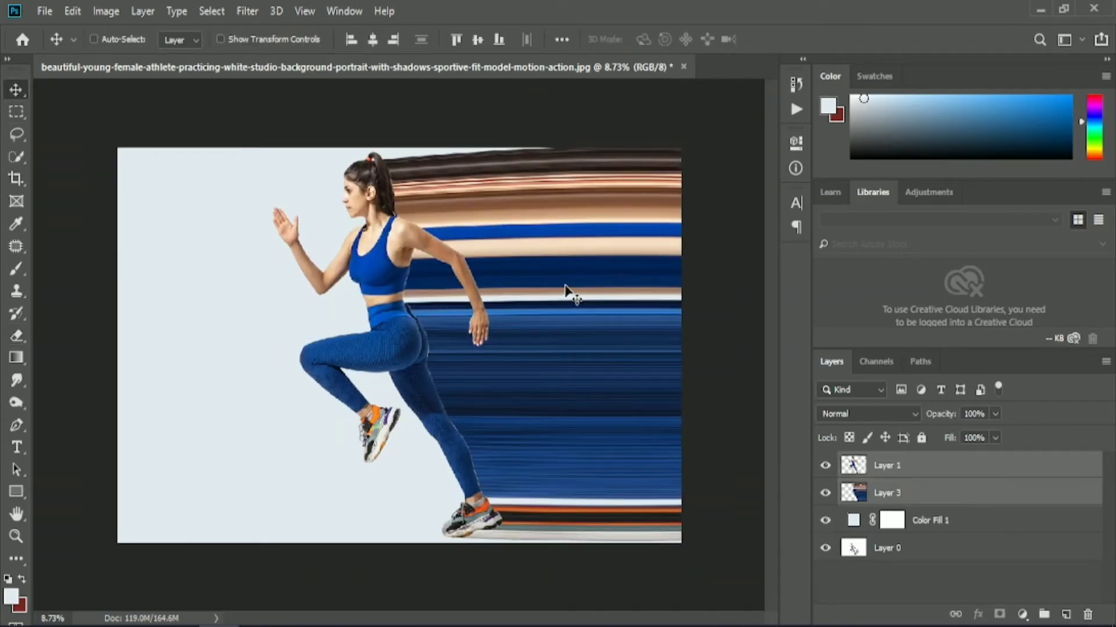
{"action": "key", "text": "ctrl+t"}
{"action": "key", "text": "shift+Left"}
{"action": "key", "text": "shift+Left"}
{"action": "key", "text": "shift+Left"}
{"action": "key", "text": "shift+Left"}
{"action": "key", "text": "shift+Left"}
{"action": "key", "text": "shift+Left"}
{"action": "key", "text": "shift+Left"}
{"action": "key", "text": "shift+Left"}
{"action": "key", "text": "shift+Left"}
{"action": "key", "text": "shift+Left"}
{"action": "key", "text": "shift+Left"}
{"action": "key", "text": "shift+Left"}
{"action": "key", "text": "shift+Left"}
{"action": "key", "text": "shift+Left"}
{"action": "key", "text": "shift+Left"}
{"action": "key", "text": "shift+Left"}
{"action": "key", "text": "shift+Left"}
{"action": "key", "text": "shift+Left"}
{"action": "key", "text": "shift+Left"}
{"action": "key", "text": "shift+Left"}
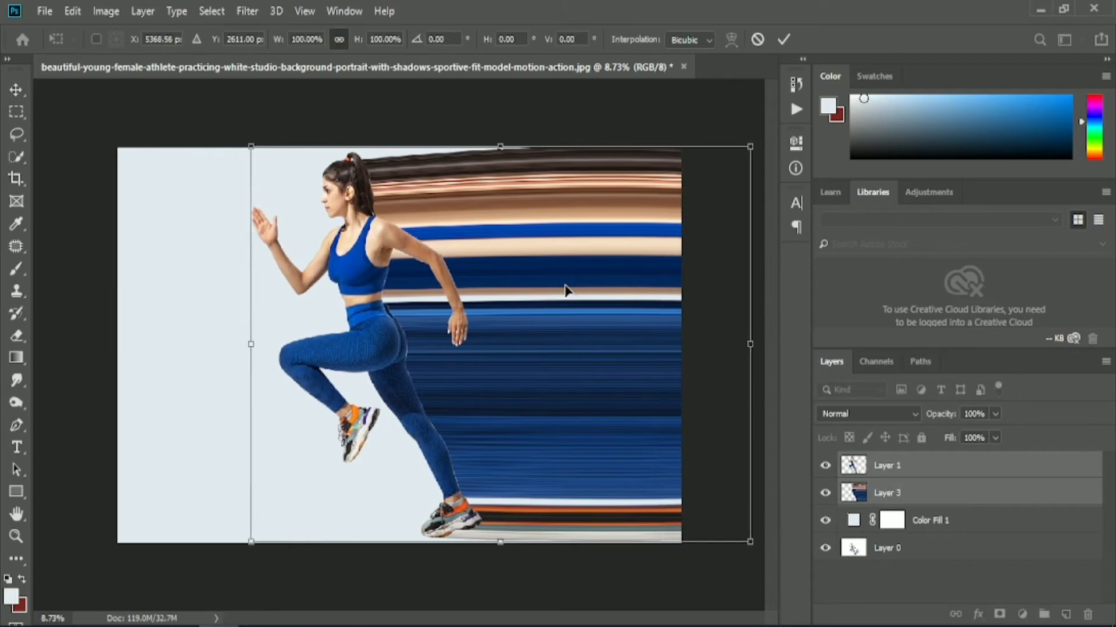
{"action": "key", "text": "Return"}
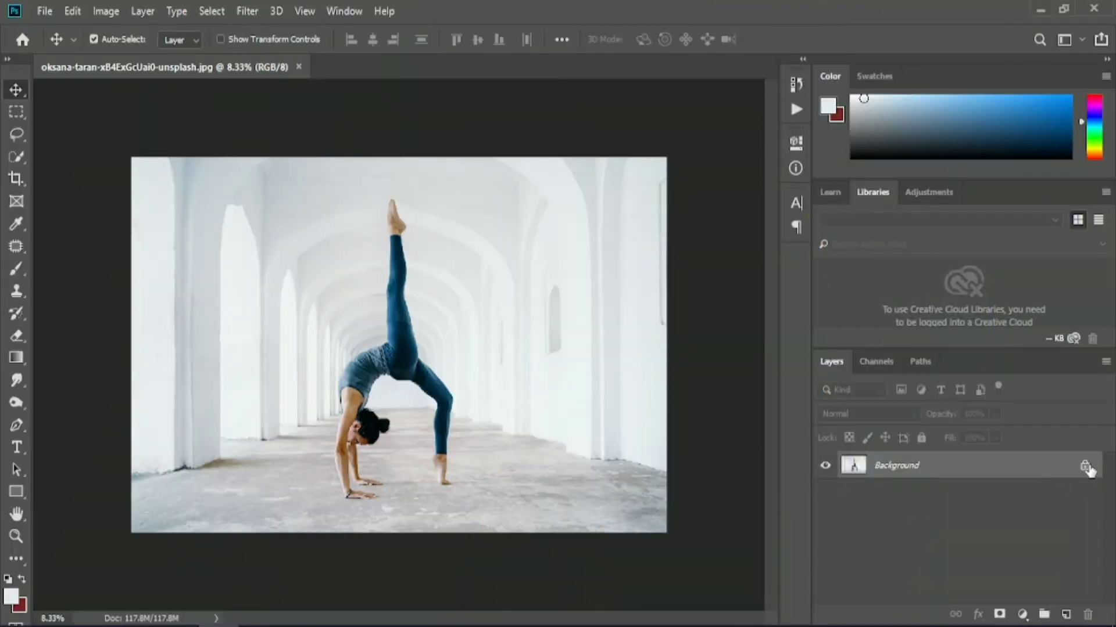
Step: Unlock the yoga photo's background layer and begin a Pen path from the woman's face down her far arm to the hand
{"action": "left_click", "coordinate": [1085, 467]}
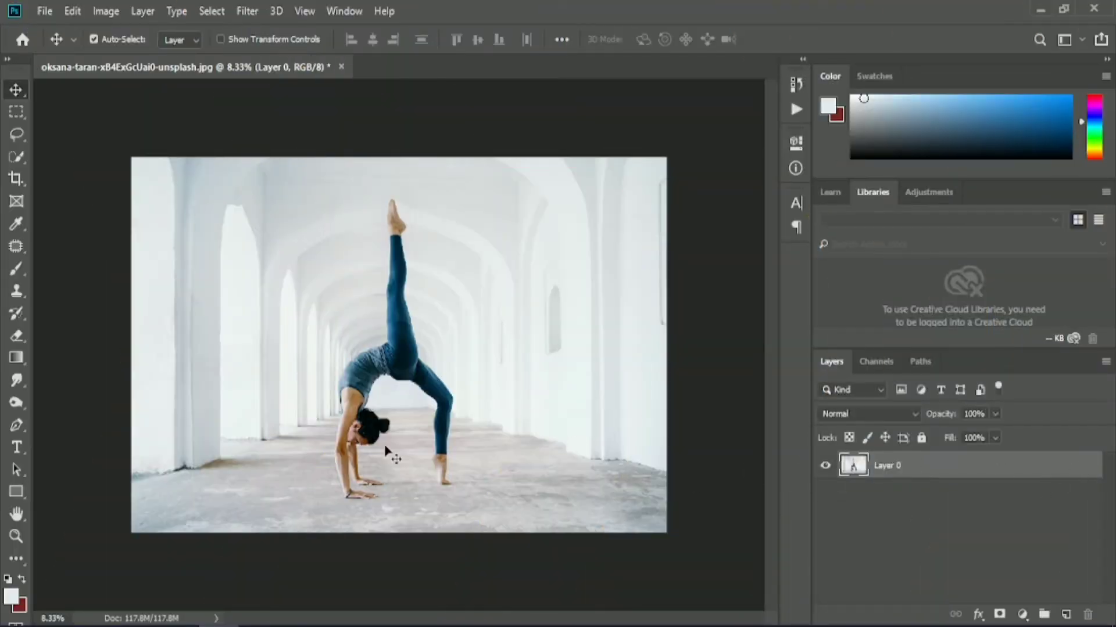
{"action": "left_click", "coordinate": [15, 430]}
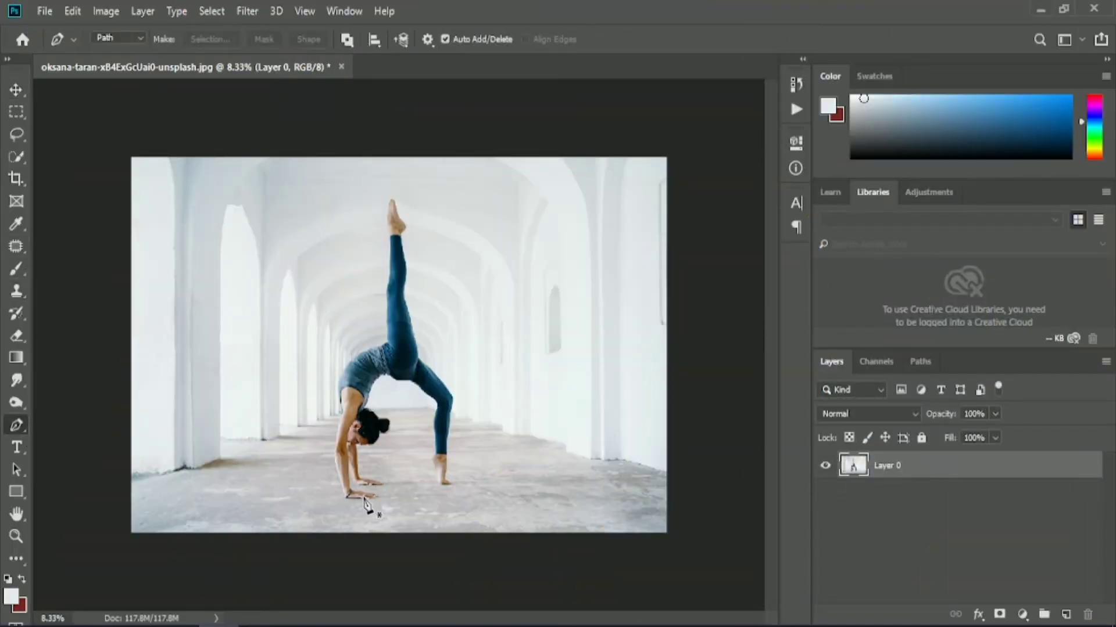
{"action": "scroll", "coordinate": [359, 493], "scroll_direction": "up", "scroll_amount": 8}
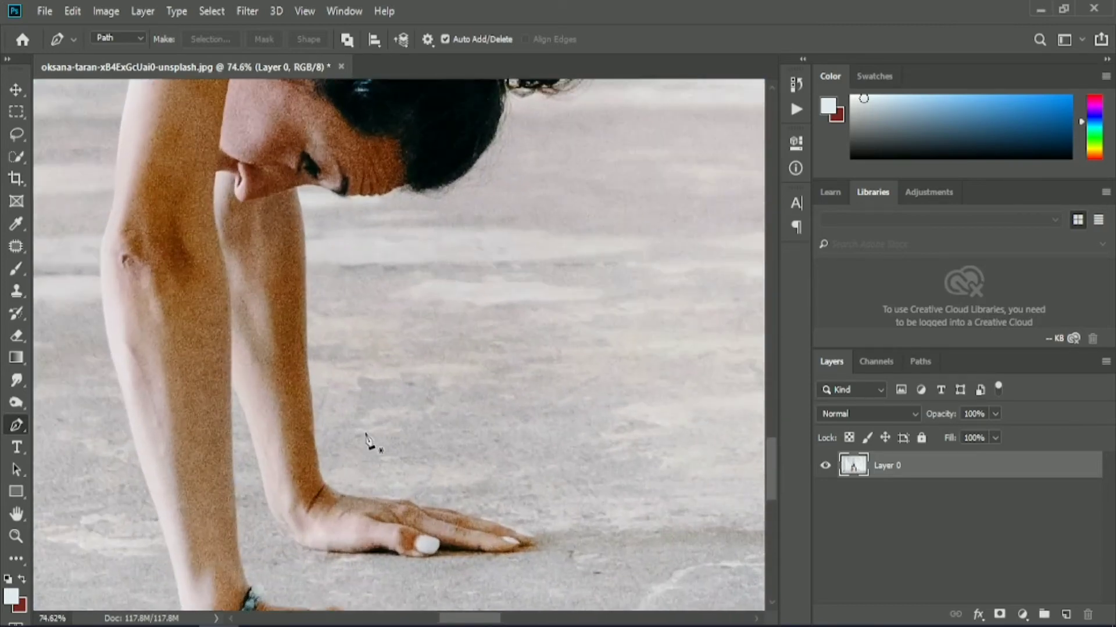
{"action": "left_click", "coordinate": [295, 189]}
{"action": "left_click_drag", "start_coordinate": [307, 331], "coordinate": [304, 433]}
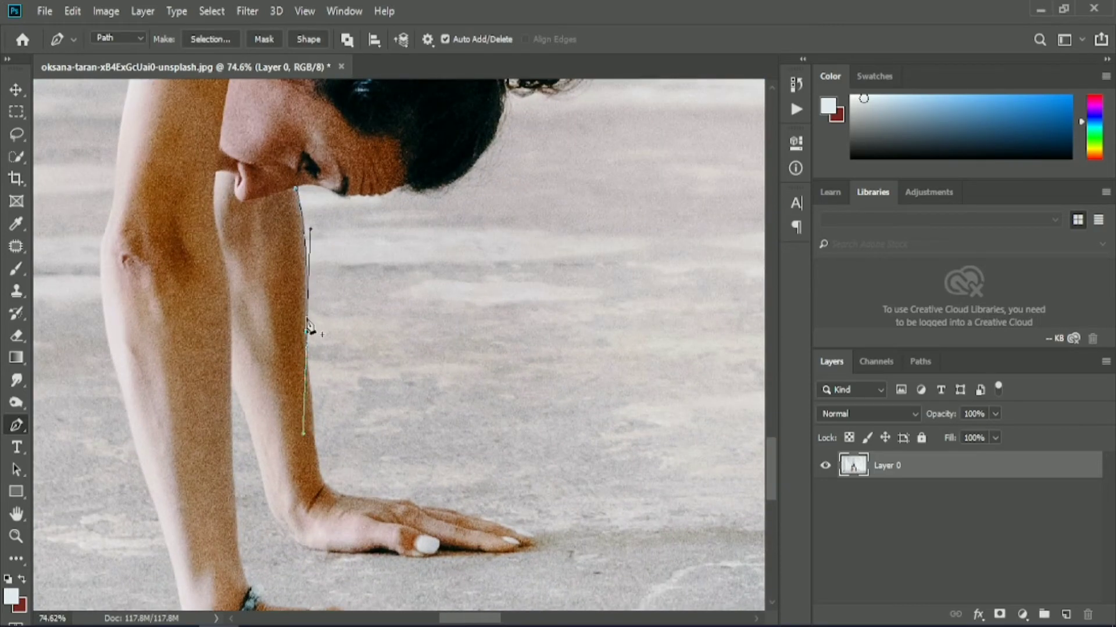
{"action": "left_click", "coordinate": [324, 478]}
{"action": "left_click_drag", "start_coordinate": [338, 498], "coordinate": [432, 505]}
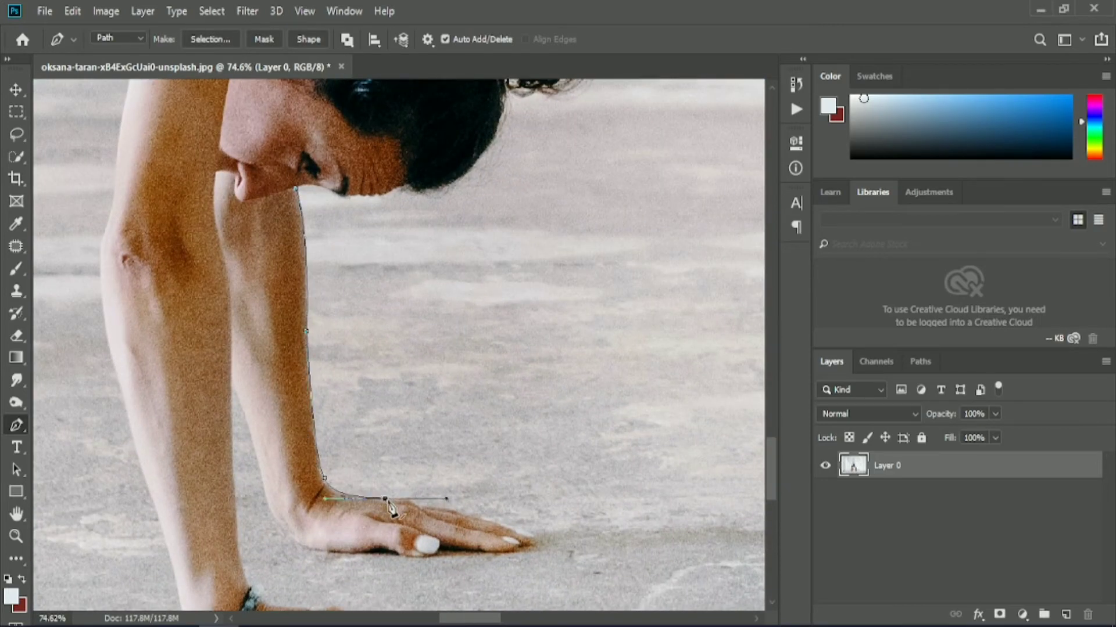
Step: Continue the path around the far hand's fingers and up the inner forearm to where the two arms meet
{"action": "left_click_drag", "start_coordinate": [535, 536], "coordinate": [555, 542]}
{"action": "left_click_drag", "start_coordinate": [442, 548], "coordinate": [446, 553]}
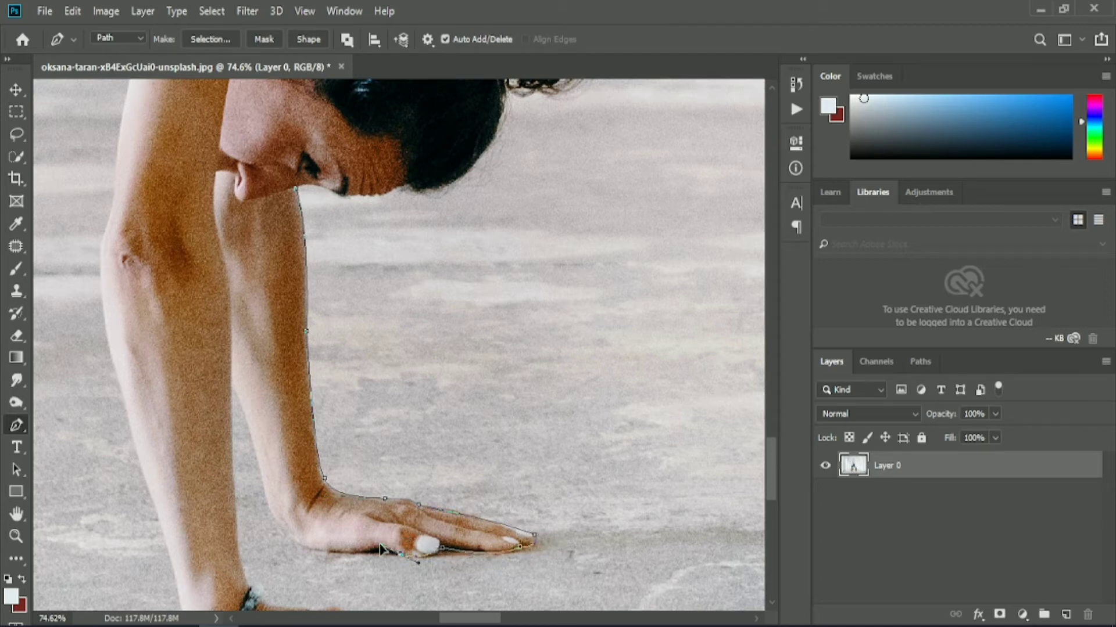
{"action": "left_click_drag", "start_coordinate": [272, 514], "coordinate": [258, 468]}
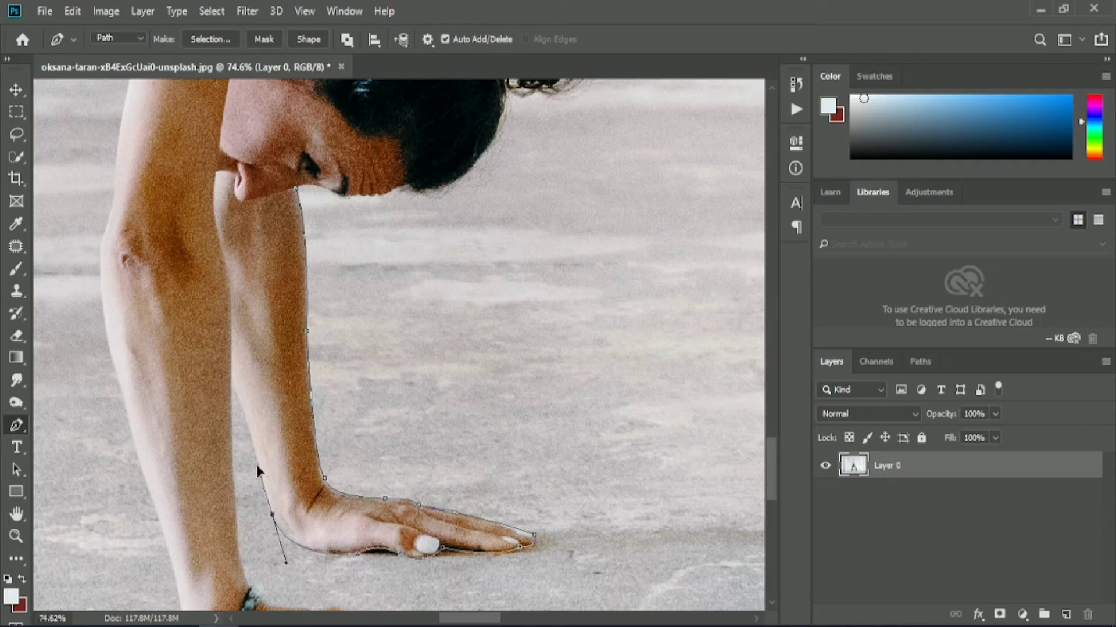
{"action": "left_click_drag", "start_coordinate": [224, 374], "coordinate": [225, 375]}
{"action": "left_click", "coordinate": [233, 386], "text": "alt"}
Step: Trace the near arm's inner edge down past the bracelet and along the top of the near hand to the fingertips
{"action": "scroll", "coordinate": [235, 390], "scroll_direction": "down", "scroll_amount": 3}
{"action": "left_click_drag", "start_coordinate": [250, 478], "coordinate": [269, 544]}
{"action": "left_click_drag", "start_coordinate": [318, 501], "coordinate": [324, 508]}
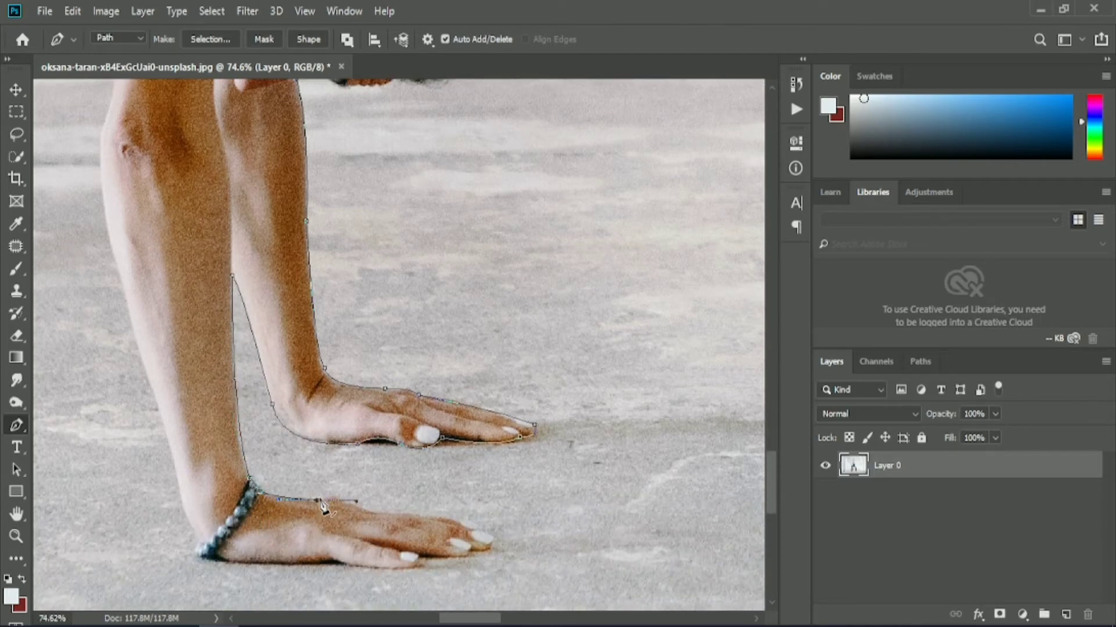
{"action": "left_click_drag", "start_coordinate": [473, 522], "coordinate": [542, 529]}
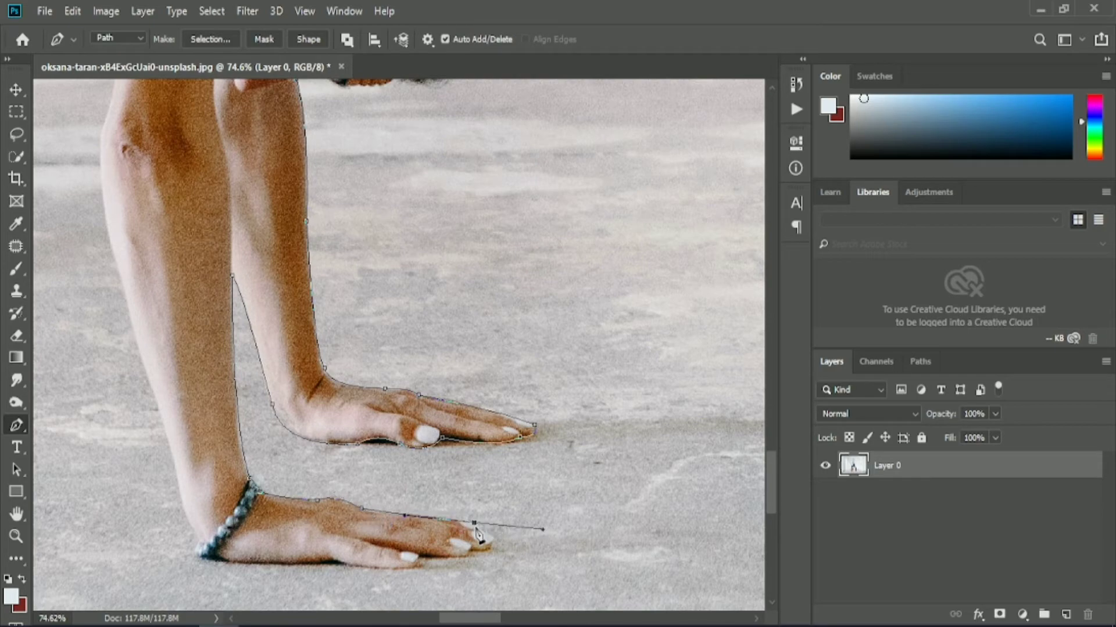
{"action": "left_click", "coordinate": [473, 522], "text": "alt"}
Step: Trace the path around the near hand's fingertips and back beneath the palm to the bracelet
{"action": "scroll", "coordinate": [496, 534], "scroll_direction": "up", "scroll_amount": 3}
{"action": "scroll", "coordinate": [497, 534], "scroll_direction": "down", "scroll_amount": 1}
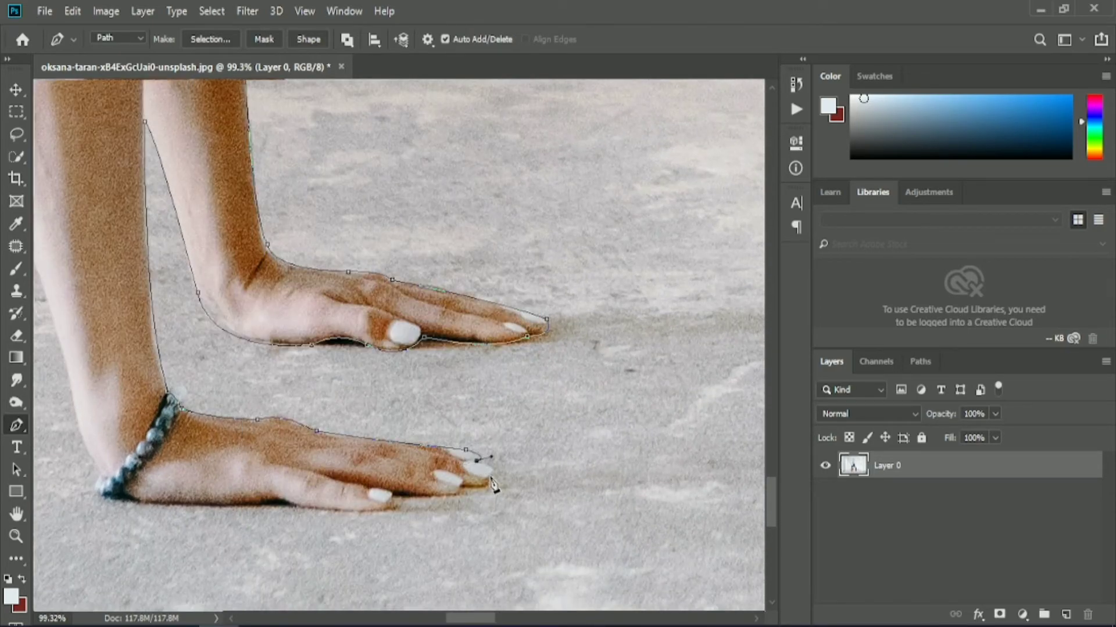
{"action": "left_click_drag", "start_coordinate": [397, 494], "coordinate": [461, 504]}
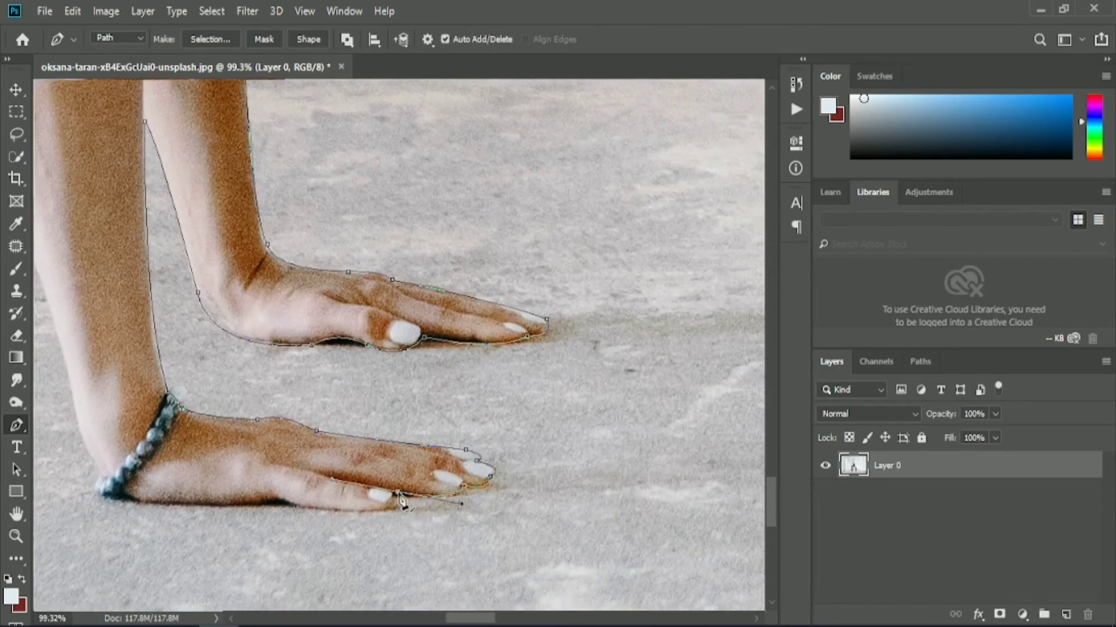
{"action": "left_click", "coordinate": [281, 501]}
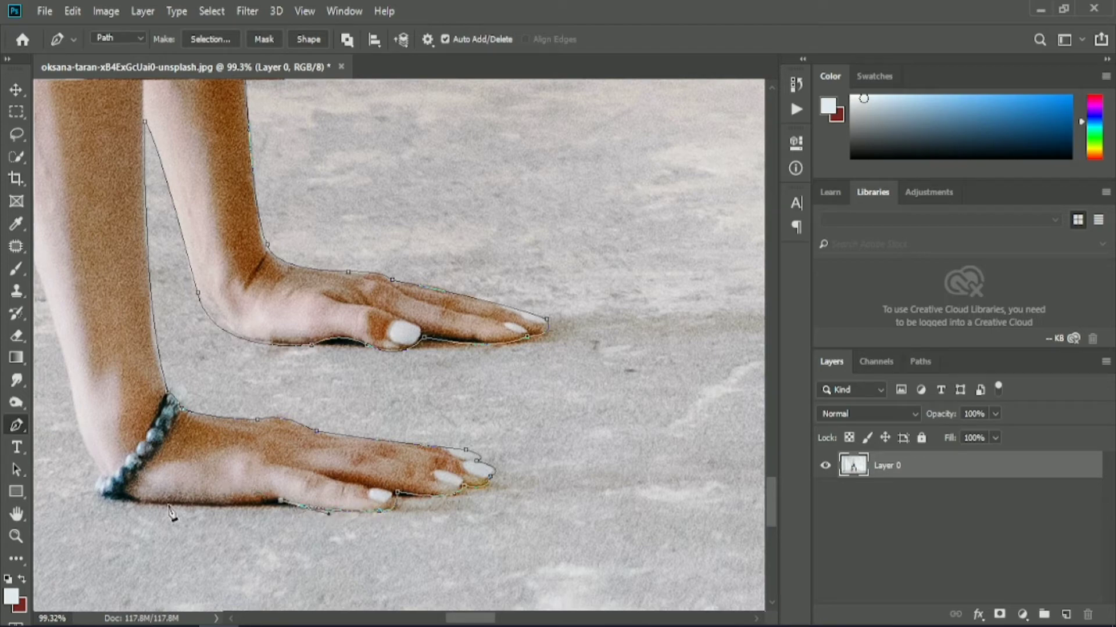
{"action": "left_click_drag", "start_coordinate": [100, 480], "coordinate": [133, 500]}
{"action": "left_click", "coordinate": [101, 478], "text": "alt"}
Step: Trace the outer edge of the near forearm from the bracelet up past the elbow
{"action": "left_click_drag", "start_coordinate": [467, 618], "coordinate": [446, 618]}
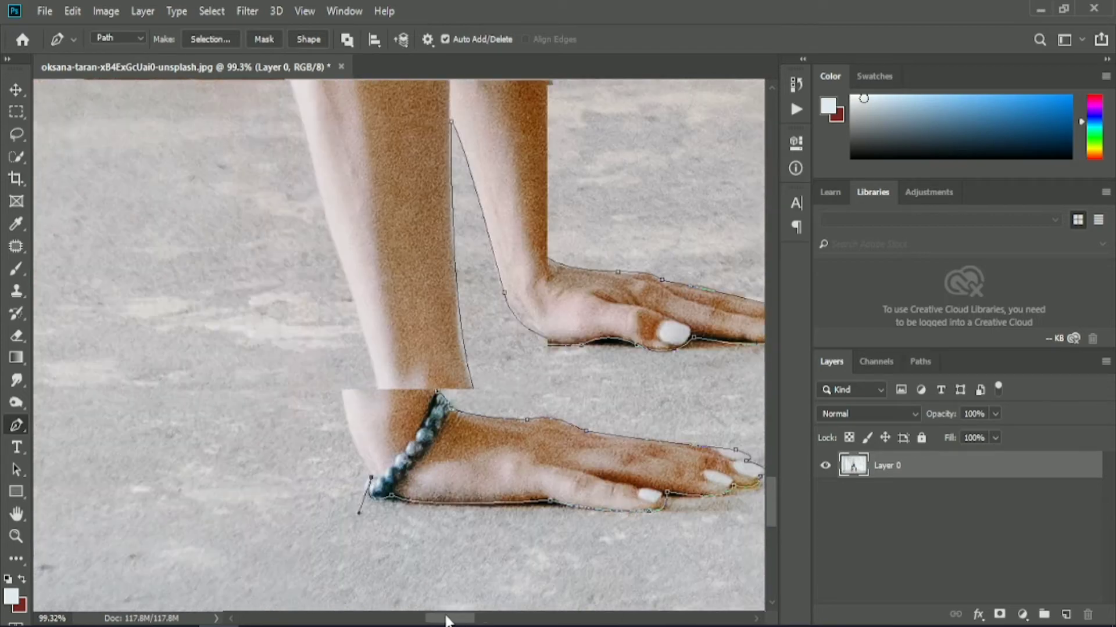
{"action": "scroll", "coordinate": [372, 337], "scroll_direction": "up", "scroll_amount": 3}
{"action": "left_click", "coordinate": [333, 281]}
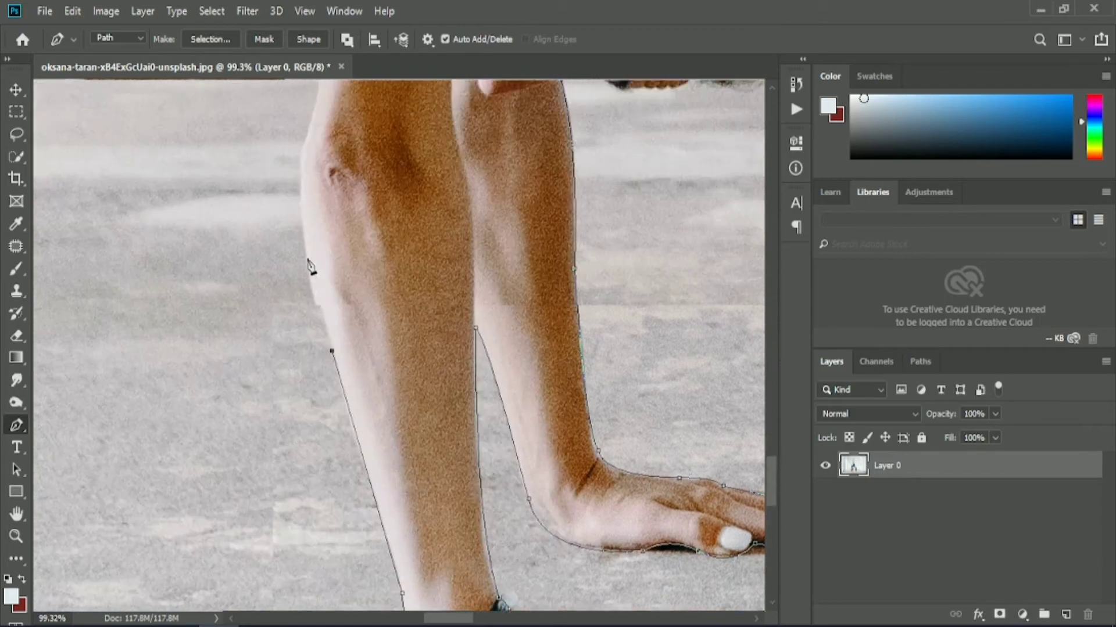
{"action": "scroll", "coordinate": [325, 267], "scroll_direction": "up", "scroll_amount": 3}
{"action": "left_click_drag", "start_coordinate": [300, 239], "coordinate": [307, 186]}
{"action": "left_click", "coordinate": [300, 239], "text": "alt"}
{"action": "scroll", "coordinate": [305, 247], "scroll_direction": "up", "scroll_amount": 1}
{"action": "left_click_drag", "start_coordinate": [312, 244], "coordinate": [320, 225]}
{"action": "left_click", "coordinate": [311, 244], "text": "alt"}
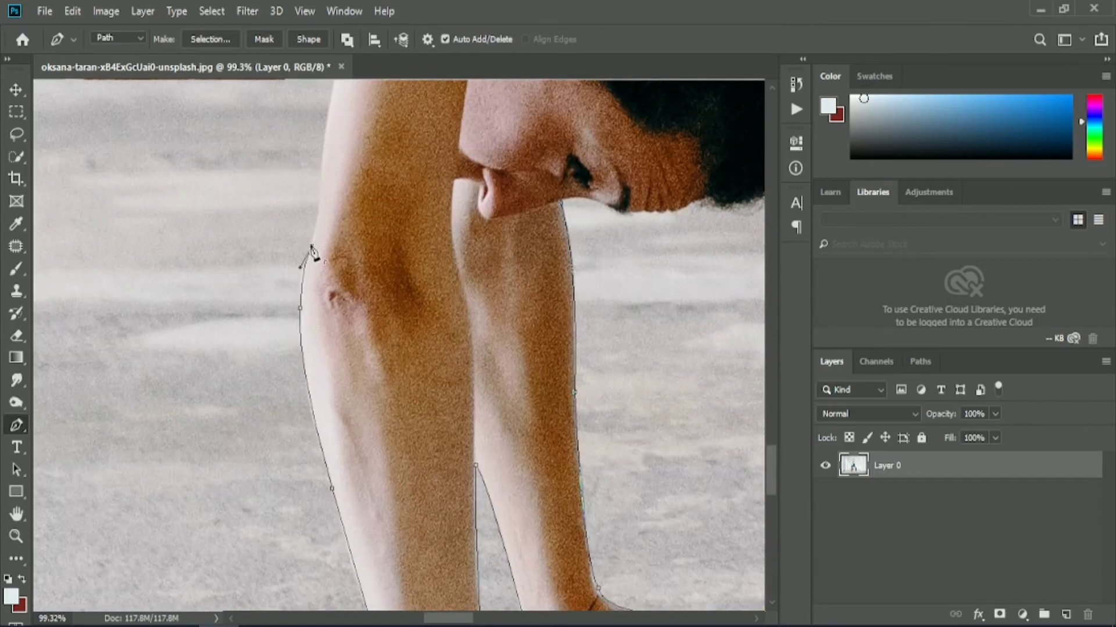
Step: Extend the path up the outer edge of the near upper arm to the edge of the shirt
{"action": "scroll", "coordinate": [313, 250], "scroll_direction": "up", "scroll_amount": 4}
{"action": "left_click_drag", "start_coordinate": [346, 281], "coordinate": [348, 262]}
{"action": "left_click", "coordinate": [346, 281], "text": "alt"}
{"action": "scroll", "coordinate": [360, 279], "scroll_direction": "up", "scroll_amount": 1}
{"action": "scroll", "coordinate": [398, 278], "scroll_direction": "up", "scroll_amount": 1}
{"action": "left_click_drag", "start_coordinate": [382, 310], "coordinate": [416, 250]}
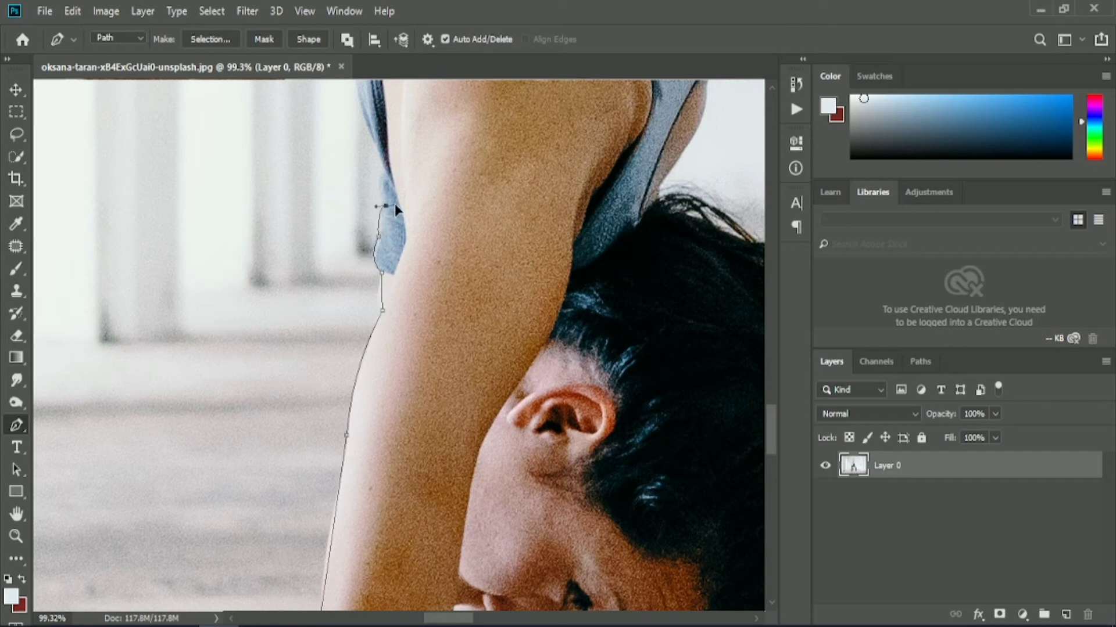
Step: Trace the outer edge of the shirt from the shoulder up to the lower curve of the arched torso
{"action": "scroll", "coordinate": [348, 224], "scroll_direction": "up", "scroll_amount": 2}
{"action": "left_click_drag", "start_coordinate": [343, 195], "coordinate": [328, 168]}
{"action": "scroll", "coordinate": [347, 349], "scroll_direction": "up", "scroll_amount": 3}
{"action": "left_click_drag", "start_coordinate": [464, 251], "coordinate": [616, 95]}
{"action": "scroll", "coordinate": [559, 256], "scroll_direction": "up", "scroll_amount": 1}
{"action": "left_click", "coordinate": [462, 288], "text": "alt"}
{"action": "left_click_drag", "start_coordinate": [438, 617], "coordinate": [466, 618]}
{"action": "scroll", "coordinate": [282, 390], "scroll_direction": "up", "scroll_amount": 2}
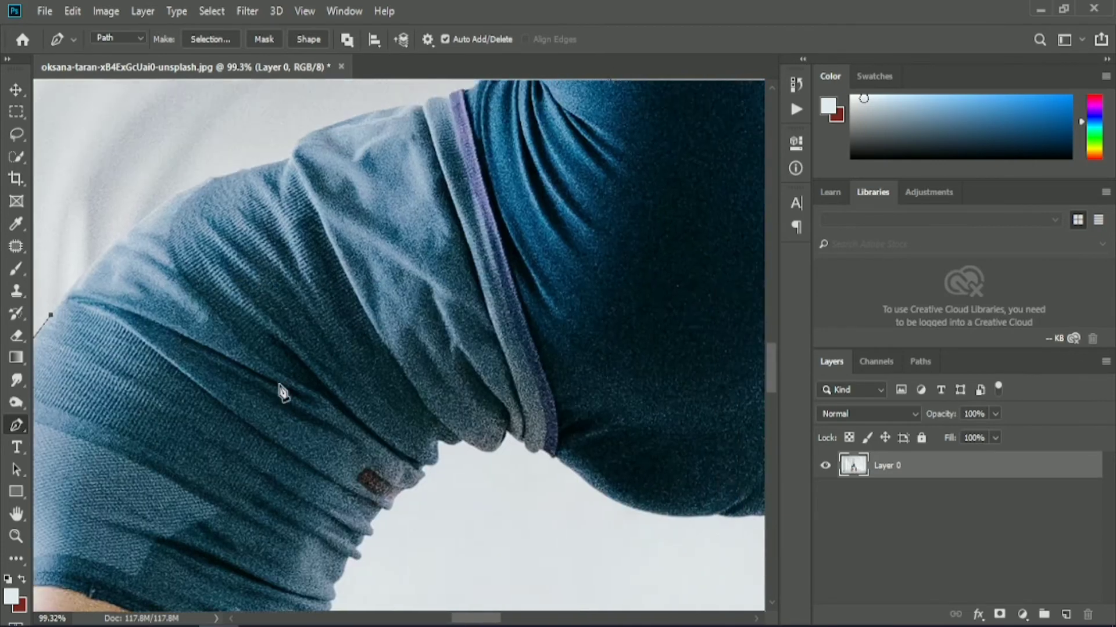
Step: Follow the top edge of the arched torso with the path, past the shirt hem and onto the leggings at the hip crease
{"action": "left_click_drag", "start_coordinate": [289, 199], "coordinate": [441, 181]}
{"action": "left_click_drag", "start_coordinate": [353, 159], "coordinate": [440, 154]}
{"action": "left_click", "coordinate": [452, 138], "text": "alt"}
{"action": "left_click", "coordinate": [477, 124]}
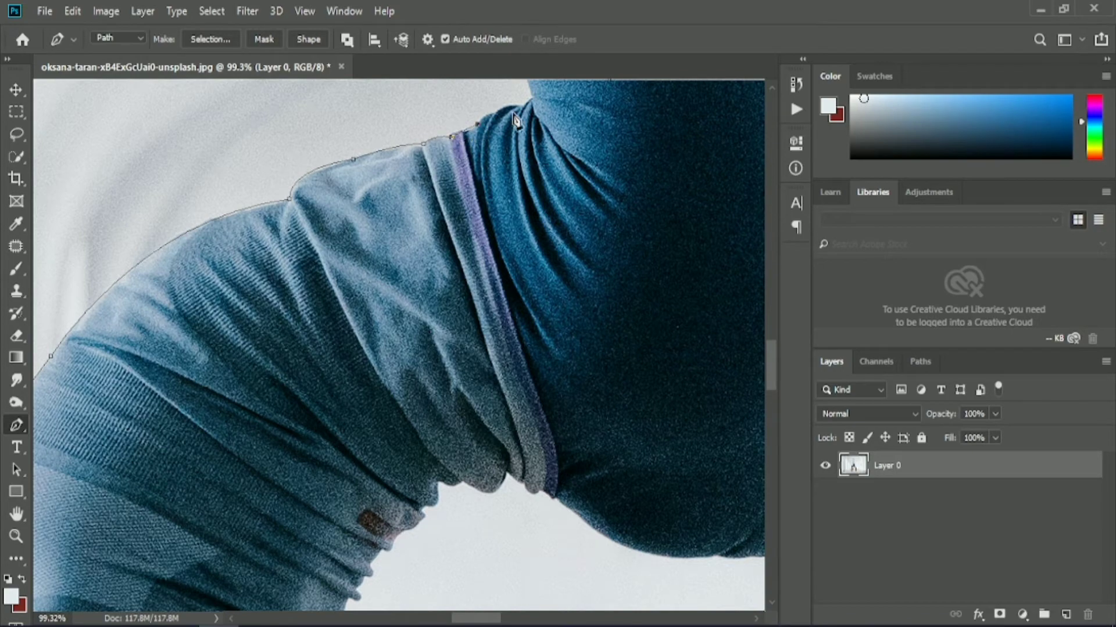
{"action": "left_click_drag", "start_coordinate": [523, 105], "coordinate": [544, 116]}
{"action": "left_click", "coordinate": [523, 104], "text": "alt"}
Step: Trace the left edge of the raised leg from the hip crease up the thigh to just past the knee
{"action": "scroll", "coordinate": [528, 116], "scroll_direction": "up", "scroll_amount": 3}
{"action": "left_click", "coordinate": [531, 159]}
{"action": "scroll", "coordinate": [523, 192], "scroll_direction": "up", "scroll_amount": 2}
{"action": "scroll", "coordinate": [518, 238], "scroll_direction": "down", "scroll_amount": 5}
{"action": "left_click_drag", "start_coordinate": [522, 159], "coordinate": [535, 129]}
{"action": "left_click", "coordinate": [522, 159], "text": "alt"}
{"action": "scroll", "coordinate": [529, 218], "scroll_direction": "up", "scroll_amount": 3}
{"action": "left_click_drag", "start_coordinate": [516, 261], "coordinate": [511, 241]}
{"action": "left_click", "coordinate": [517, 261], "text": "alt"}
{"action": "scroll", "coordinate": [515, 237], "scroll_direction": "up", "scroll_amount": 3}
{"action": "left_click", "coordinate": [516, 234]}
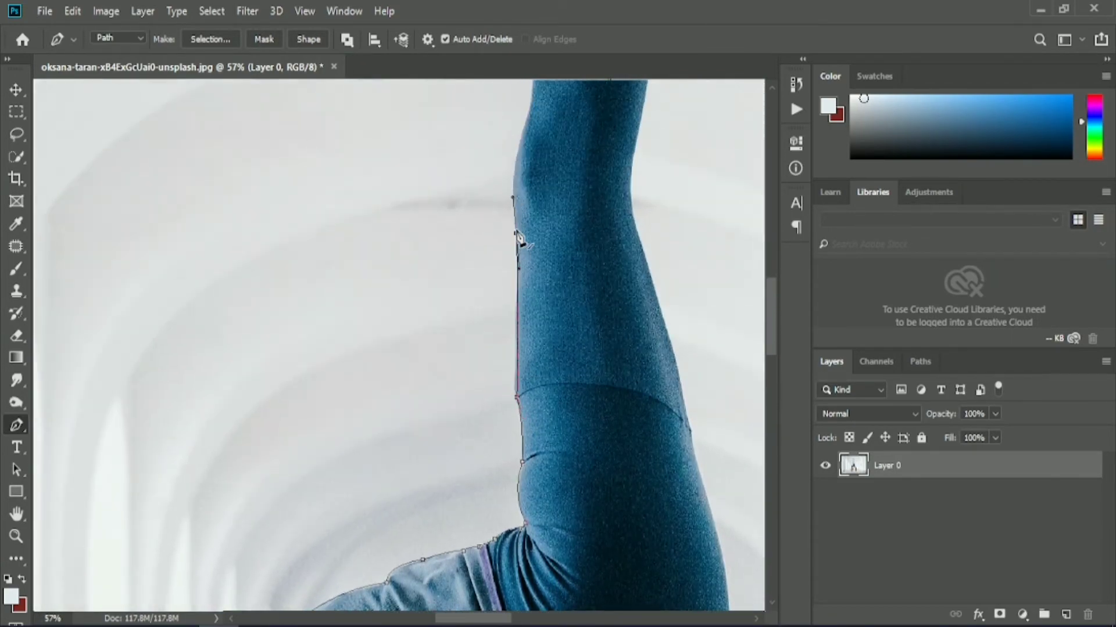
{"action": "scroll", "coordinate": [517, 239], "scroll_direction": "up", "scroll_amount": 3}
{"action": "left_click_drag", "start_coordinate": [533, 189], "coordinate": [553, 136]}
{"action": "left_click", "coordinate": [533, 189], "text": "alt"}
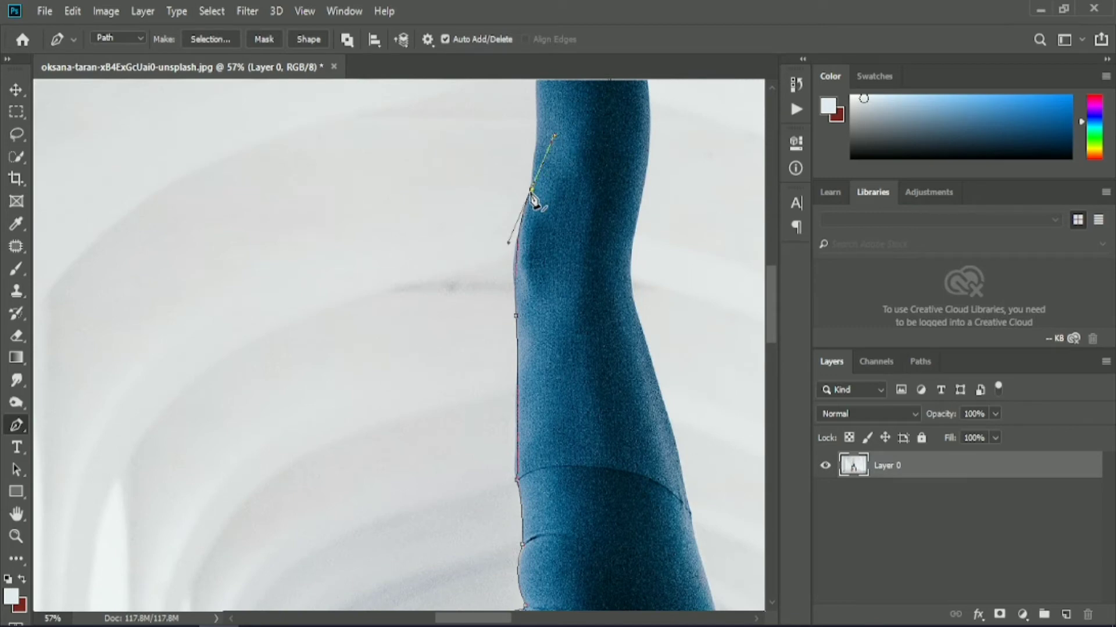
Step: Extend the path up the left edge of the raised calf to the legging hem at the ankle
{"action": "scroll", "coordinate": [534, 201], "scroll_direction": "up", "scroll_amount": 5}
{"action": "left_click_drag", "start_coordinate": [537, 239], "coordinate": [545, 195]}
{"action": "left_click", "coordinate": [538, 238], "text": "alt"}
{"action": "scroll", "coordinate": [539, 239], "scroll_direction": "up", "scroll_amount": 5}
{"action": "left_click", "coordinate": [539, 240]}
{"action": "left_click", "coordinate": [538, 212], "text": "alt"}
Step: Trace the left edge of the raised foot from the legging hem up to the toes
{"action": "scroll", "coordinate": [538, 213], "scroll_direction": "up", "scroll_amount": 3}
{"action": "left_click", "coordinate": [520, 185]}
{"action": "left_click_drag", "start_coordinate": [526, 127], "coordinate": [534, 107]}
{"action": "left_click", "coordinate": [526, 127], "text": "alt"}
{"action": "scroll", "coordinate": [533, 137], "scroll_direction": "up", "scroll_amount": 3}
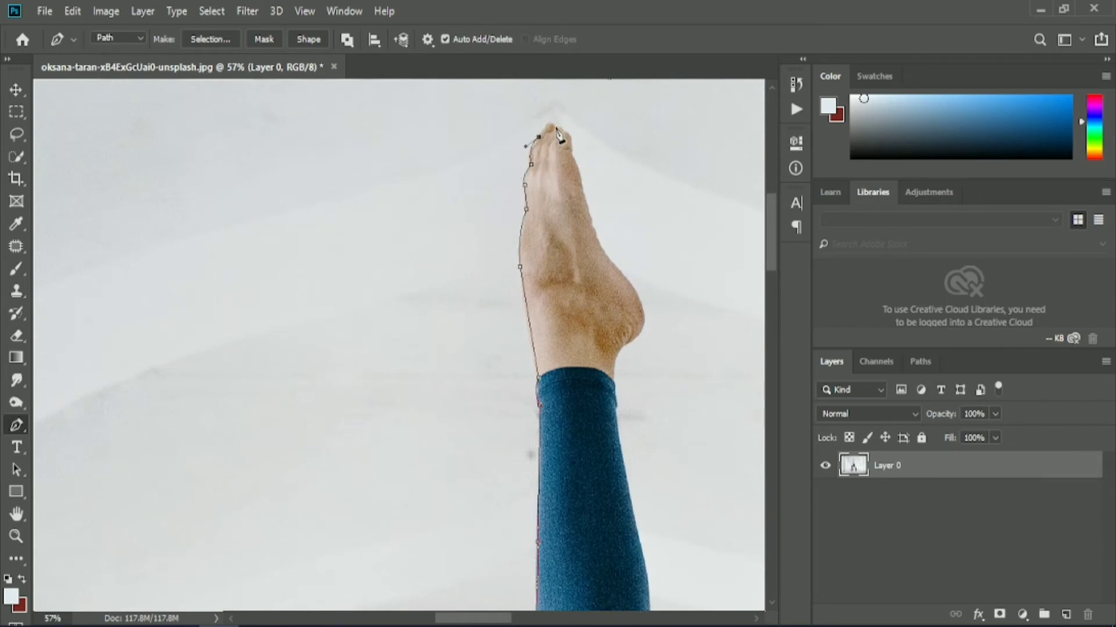
Step: Continue the path around the toes and down the right edge of the raised foot, past the heel, to the legging hem
{"action": "left_click", "coordinate": [603, 251], "text": "alt"}
{"action": "left_click_drag", "start_coordinate": [644, 316], "coordinate": [431, 263]}
{"action": "left_click", "coordinate": [644, 315], "text": "alt"}
{"action": "left_click", "coordinate": [621, 348], "text": "alt"}
{"action": "left_click", "coordinate": [615, 380]}
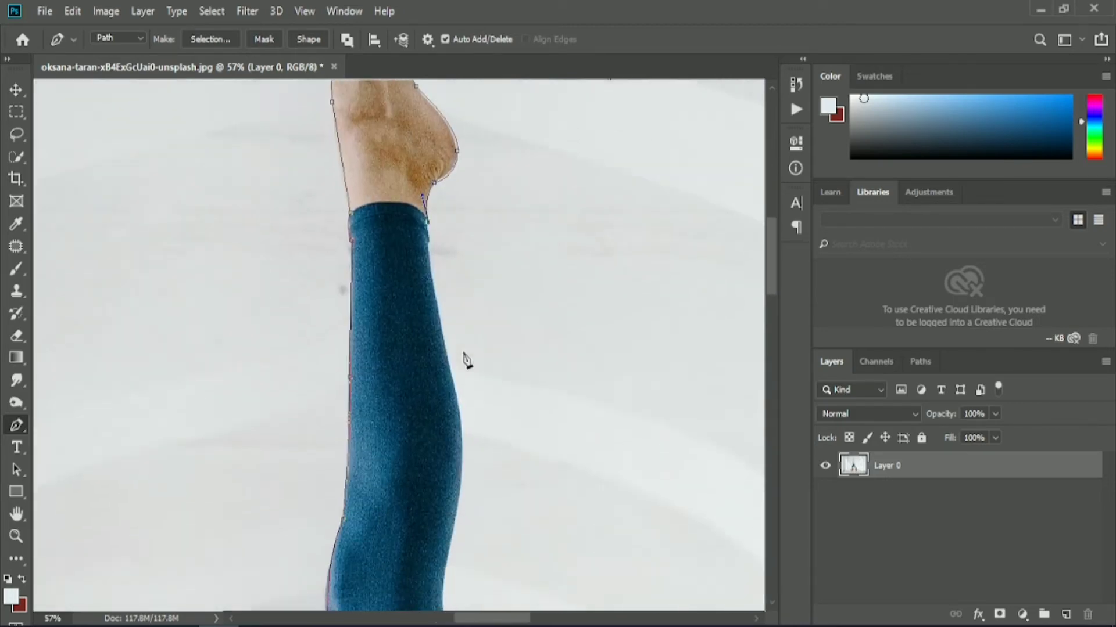
Step: Trace the right edge of the raised calf from the legging hem down to the knee
{"action": "scroll", "coordinate": [464, 357], "scroll_direction": "down", "scroll_amount": 4}
{"action": "left_click_drag", "start_coordinate": [452, 466], "coordinate": [421, 497]}
{"action": "key", "text": "ctrl+z"}
{"action": "left_click_drag", "start_coordinate": [461, 368], "coordinate": [472, 399]}
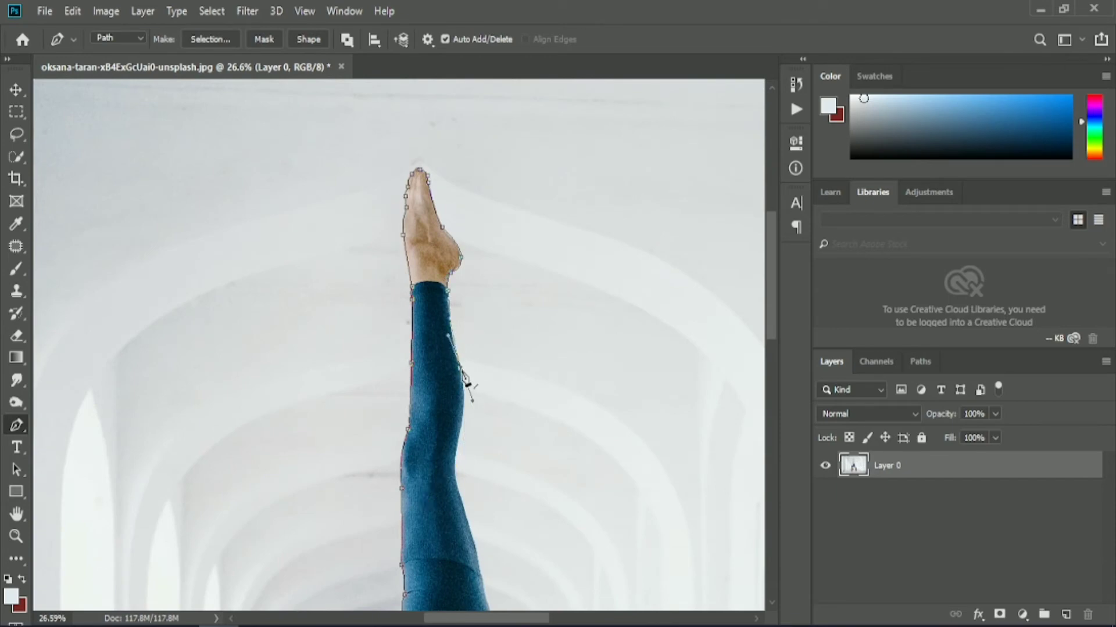
{"action": "left_click", "coordinate": [460, 368], "text": "alt"}
{"action": "left_click_drag", "start_coordinate": [456, 451], "coordinate": [440, 507]}
{"action": "left_click", "coordinate": [456, 451], "text": "alt"}
Step: Extend the path down the right edge of the raised thigh to the hip, where the supporting leg begins
{"action": "scroll", "coordinate": [468, 456], "scroll_direction": "up", "scroll_amount": 5}
{"action": "scroll", "coordinate": [467, 456], "scroll_direction": "down", "scroll_amount": 3}
{"action": "left_click_drag", "start_coordinate": [476, 429], "coordinate": [518, 536]}
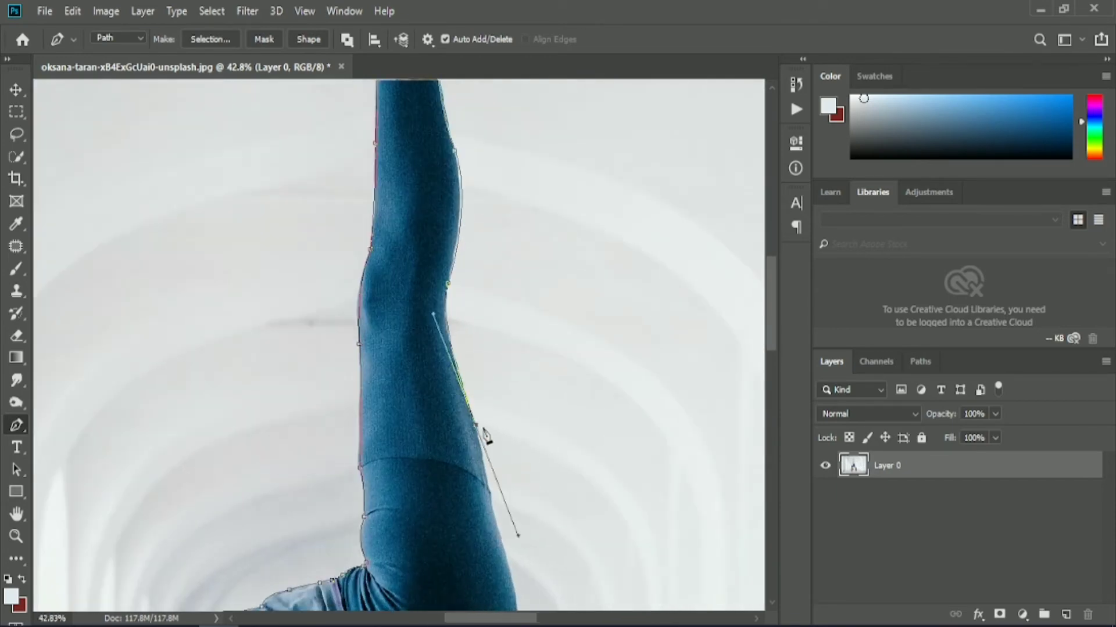
{"action": "left_click", "coordinate": [475, 429], "text": "alt"}
{"action": "scroll", "coordinate": [482, 435], "scroll_direction": "down", "scroll_amount": 4}
{"action": "left_click", "coordinate": [491, 288]}
{"action": "left_click", "coordinate": [520, 432]}
{"action": "scroll", "coordinate": [523, 441], "scroll_direction": "right", "scroll_amount": 3}
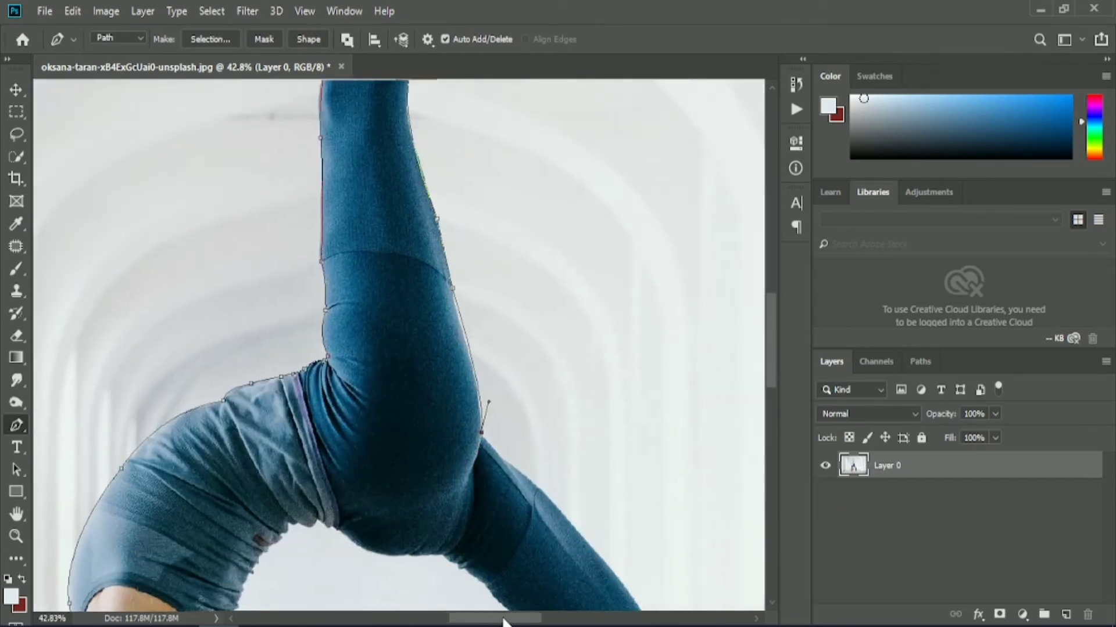
Step: Trace the outer edge of the supporting leg over the bent knee and down to the legging hem
{"action": "scroll", "coordinate": [523, 442], "scroll_direction": "down", "scroll_amount": 5}
{"action": "left_click_drag", "start_coordinate": [590, 446], "coordinate": [601, 473]}
{"action": "scroll", "coordinate": [625, 357], "scroll_direction": "down", "scroll_amount": 4}
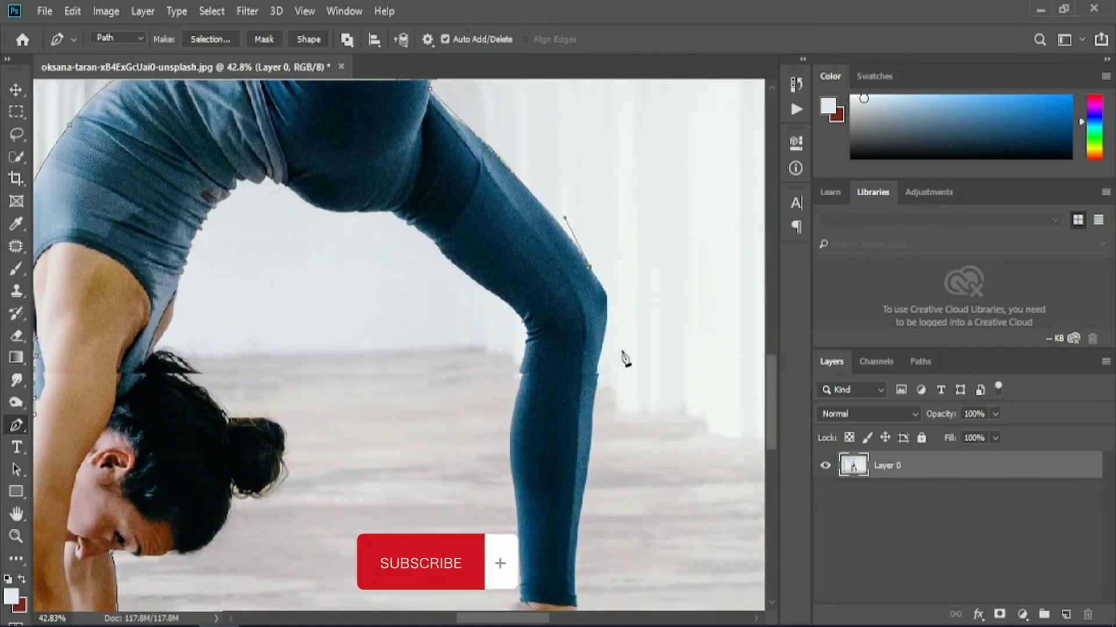
{"action": "left_click_drag", "start_coordinate": [604, 305], "coordinate": [607, 318]}
{"action": "scroll", "coordinate": [591, 443], "scroll_direction": "down", "scroll_amount": 4}
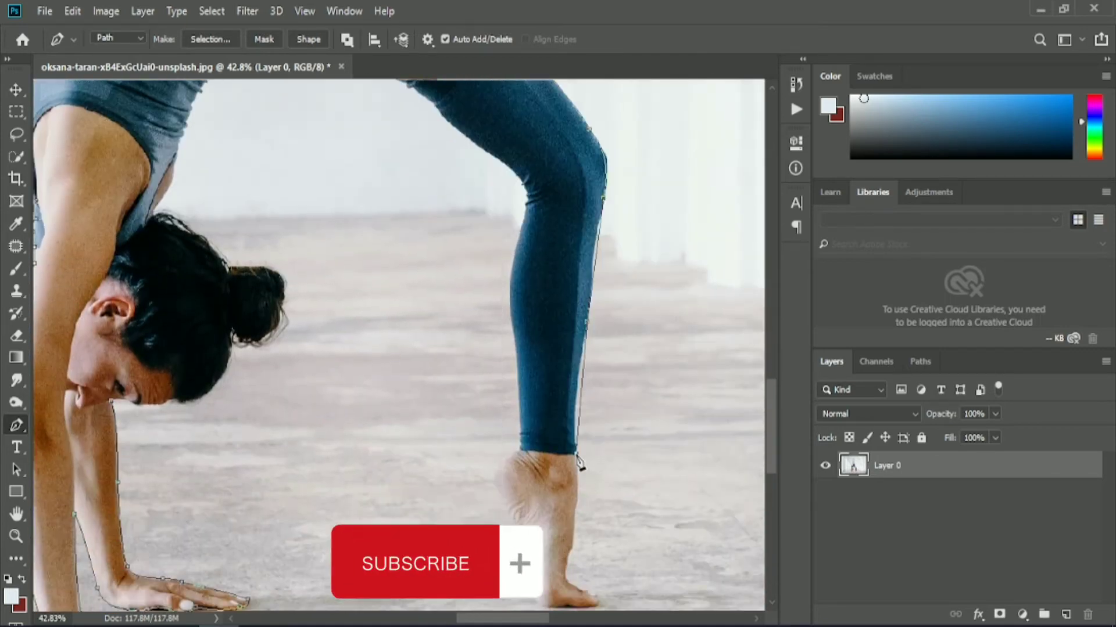
{"action": "mouse_move", "coordinate": [576, 453]}
{"action": "left_mouse_down"}
{"action": "mouse_move", "coordinate": [581, 466]}
{"action": "mouse_move", "coordinate": [562, 448]}
{"action": "left_mouse_up"}
Step: Outline the supporting foot around the toes, sole and heel, back up to the legging hem
{"action": "scroll", "coordinate": [581, 465], "scroll_direction": "up", "scroll_amount": 2}
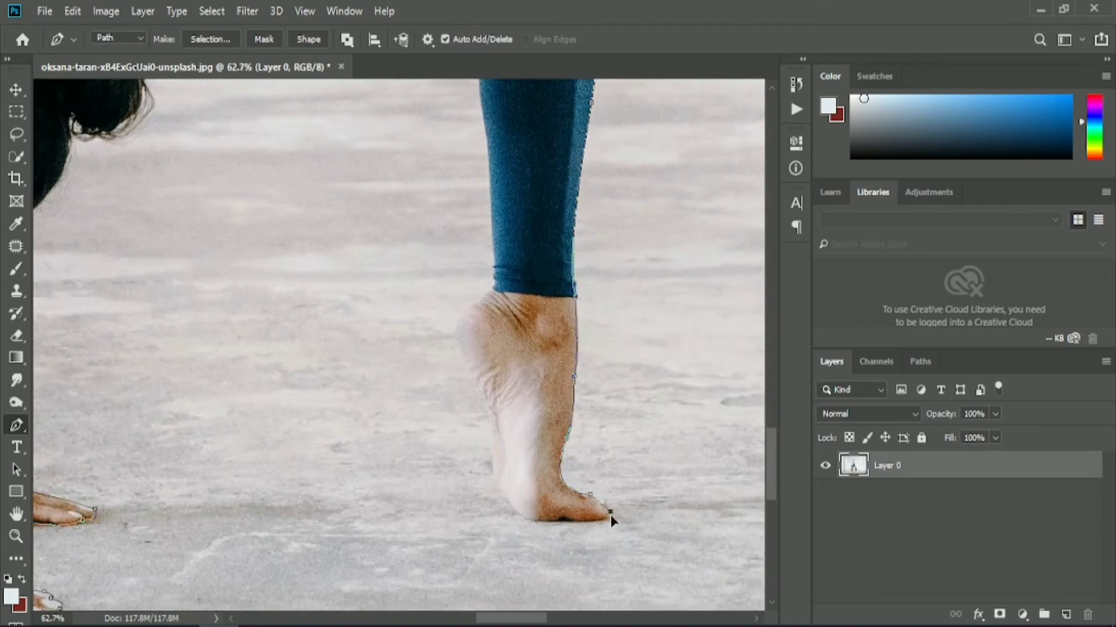
{"action": "left_click_drag", "start_coordinate": [573, 521], "coordinate": [532, 518]}
{"action": "left_click_drag", "start_coordinate": [482, 393], "coordinate": [475, 367]}
{"action": "left_click", "coordinate": [464, 321]}
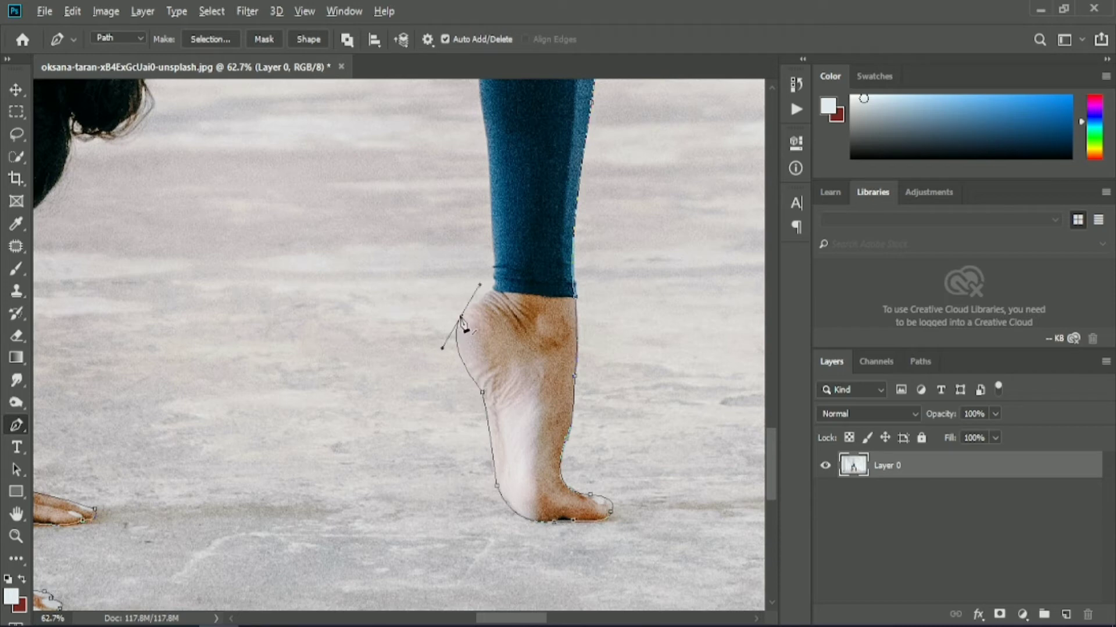
{"action": "left_click", "coordinate": [499, 294]}
Step: Trace the inner edge of the supporting leg from the hem up past the back of the knee and along the thigh
{"action": "left_click", "coordinate": [496, 214]}
{"action": "scroll", "coordinate": [419, 238], "scroll_direction": "down", "scroll_amount": 3}
{"action": "scroll", "coordinate": [416, 232], "scroll_direction": "up", "scroll_amount": 2}
{"action": "left_click_drag", "start_coordinate": [460, 377], "coordinate": [458, 366]}
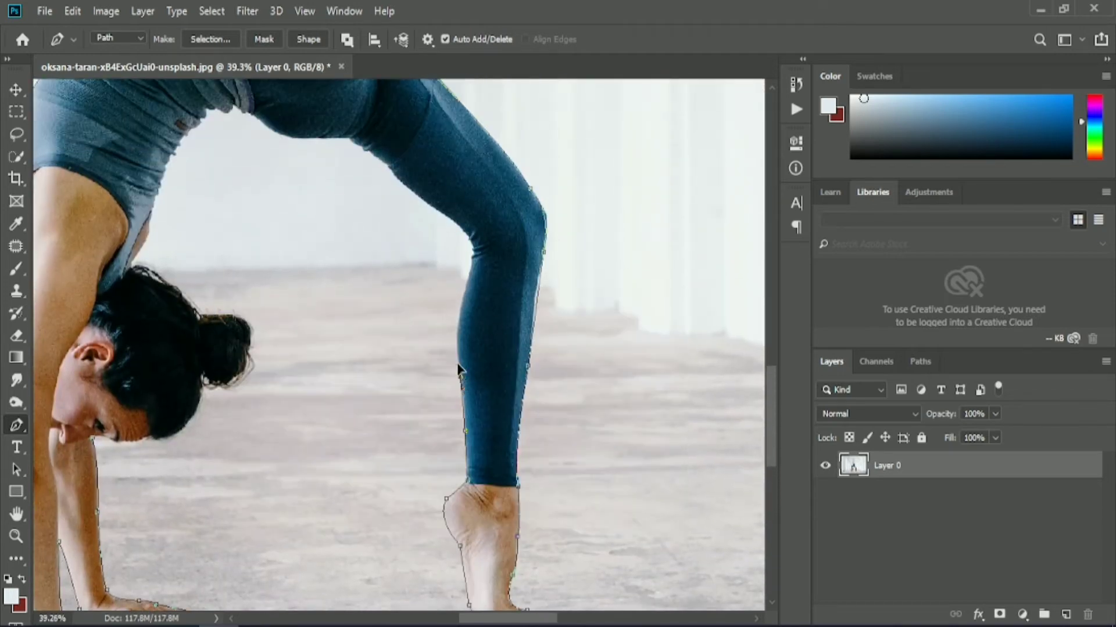
{"action": "left_click_drag", "start_coordinate": [470, 263], "coordinate": [493, 181]}
{"action": "left_click", "coordinate": [470, 262], "text": "alt"}
{"action": "left_click_drag", "start_coordinate": [468, 232], "coordinate": [456, 220]}
{"action": "left_click_drag", "start_coordinate": [398, 174], "coordinate": [390, 169]}
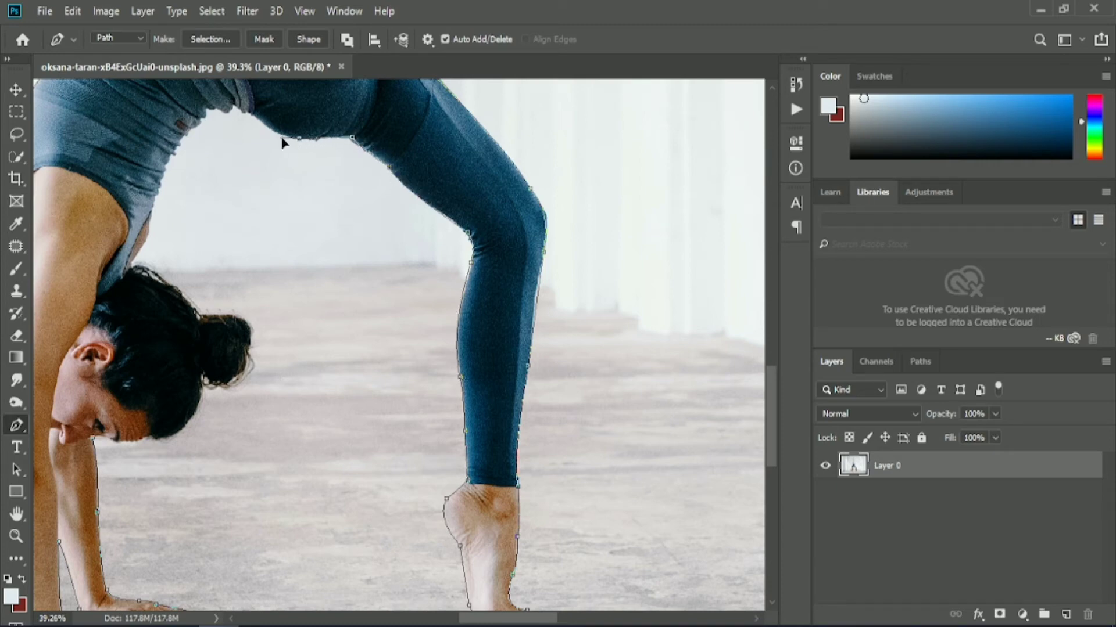
Step: Trace the underside of the hips and shirt, following the torso down to the hair
{"action": "scroll", "coordinate": [144, 200], "scroll_direction": "up", "scroll_amount": 2}
{"action": "scroll", "coordinate": [144, 200], "scroll_direction": "up", "scroll_amount": 3}
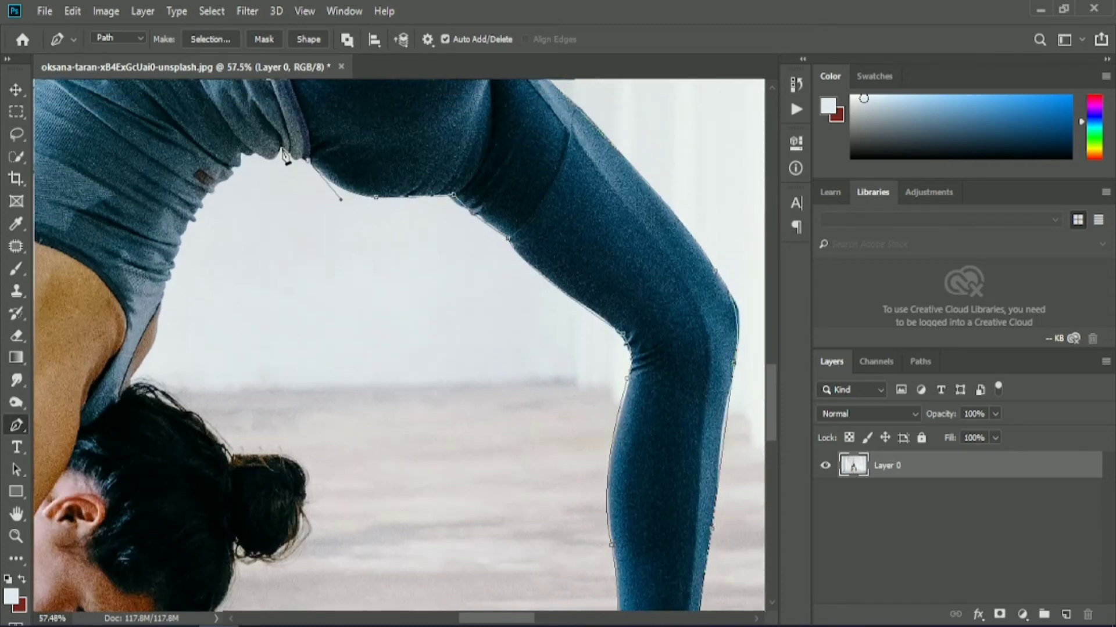
{"action": "left_click", "coordinate": [281, 150]}
{"action": "left_click_drag", "start_coordinate": [254, 152], "coordinate": [237, 137]}
{"action": "scroll", "coordinate": [173, 300], "scroll_direction": "down", "scroll_amount": 3}
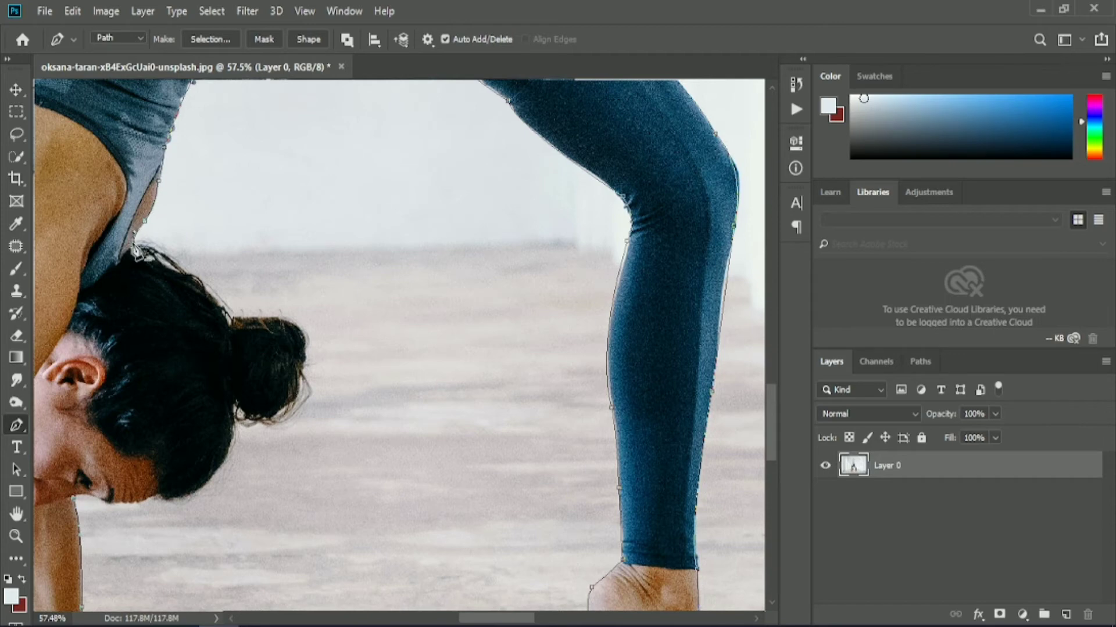
Step: Trace the back of the head and the outer edge of the hair bun
{"action": "left_click", "coordinate": [185, 273]}
{"action": "left_click", "coordinate": [207, 291]}
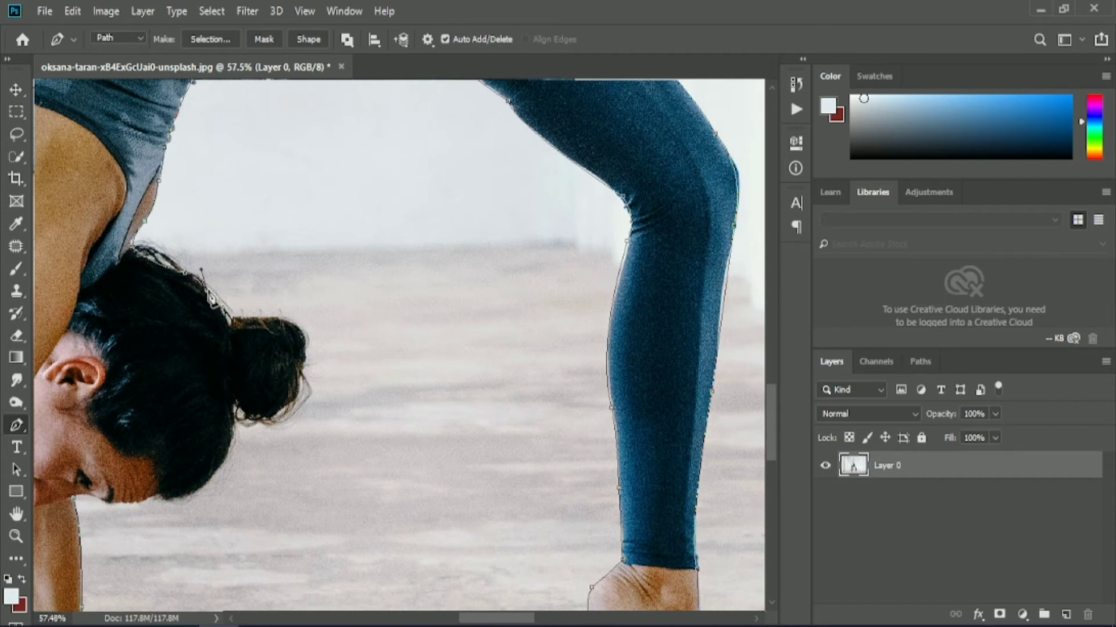
{"action": "left_click", "coordinate": [231, 323]}
{"action": "left_click_drag", "start_coordinate": [304, 337], "coordinate": [333, 372]}
{"action": "left_click", "coordinate": [304, 337], "text": "alt"}
{"action": "scroll", "coordinate": [304, 337], "scroll_direction": "down", "scroll_amount": 2}
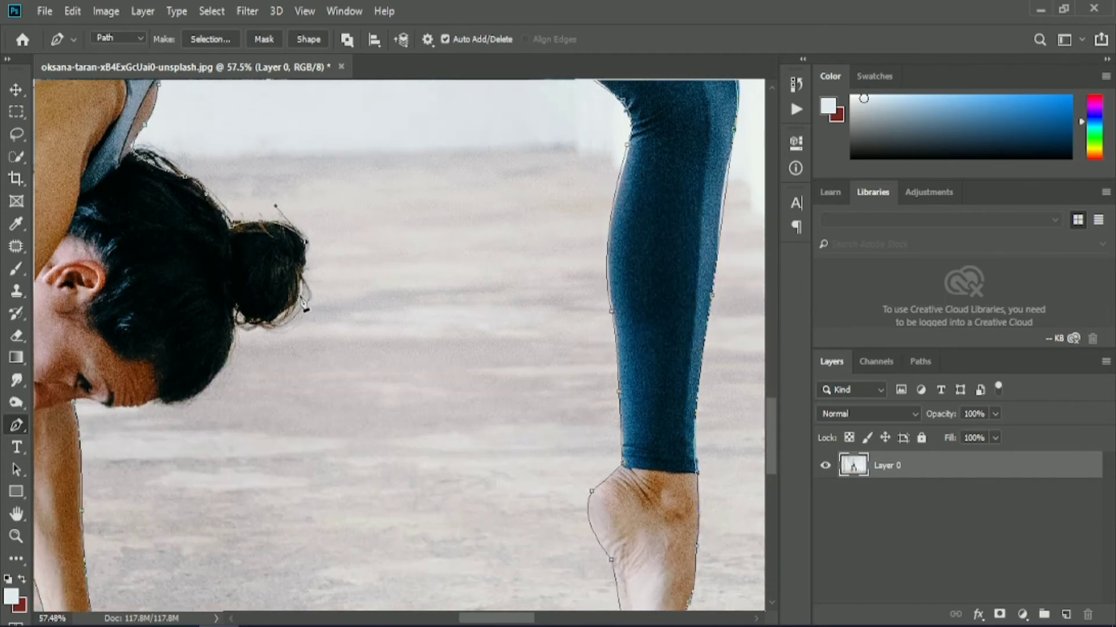
{"action": "left_click", "coordinate": [299, 294]}
Step: Continue the path under the hair bun and along the crown of the head to the forehead
{"action": "left_click_drag", "start_coordinate": [265, 320], "coordinate": [250, 327]}
{"action": "left_click_drag", "start_coordinate": [234, 308], "coordinate": [218, 284]}
{"action": "left_click", "coordinate": [235, 308], "text": "alt"}
{"action": "left_click_drag", "start_coordinate": [158, 399], "coordinate": [117, 384]}
{"action": "left_click", "coordinate": [158, 399], "text": "alt"}
Step: Finish the path along the forehead and convert it into a selection
{"action": "left_click_drag", "start_coordinate": [496, 618], "coordinate": [476, 618]}
{"action": "left_click_drag", "start_coordinate": [300, 408], "coordinate": [295, 400]}
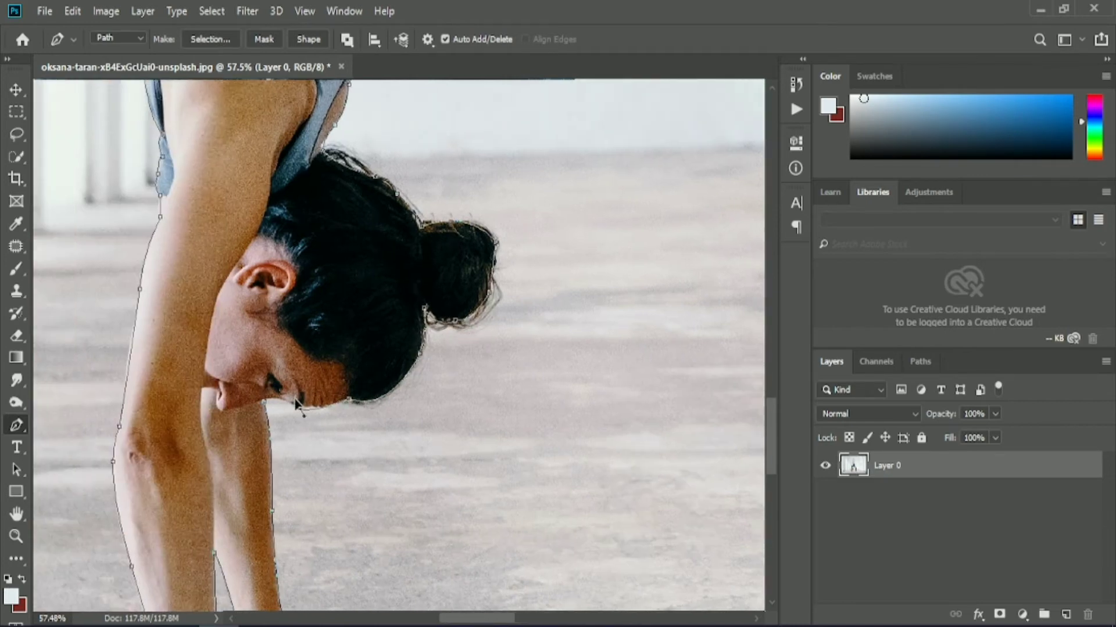
{"action": "left_click", "coordinate": [212, 38]}
{"action": "left_click", "coordinate": [773, 175]}
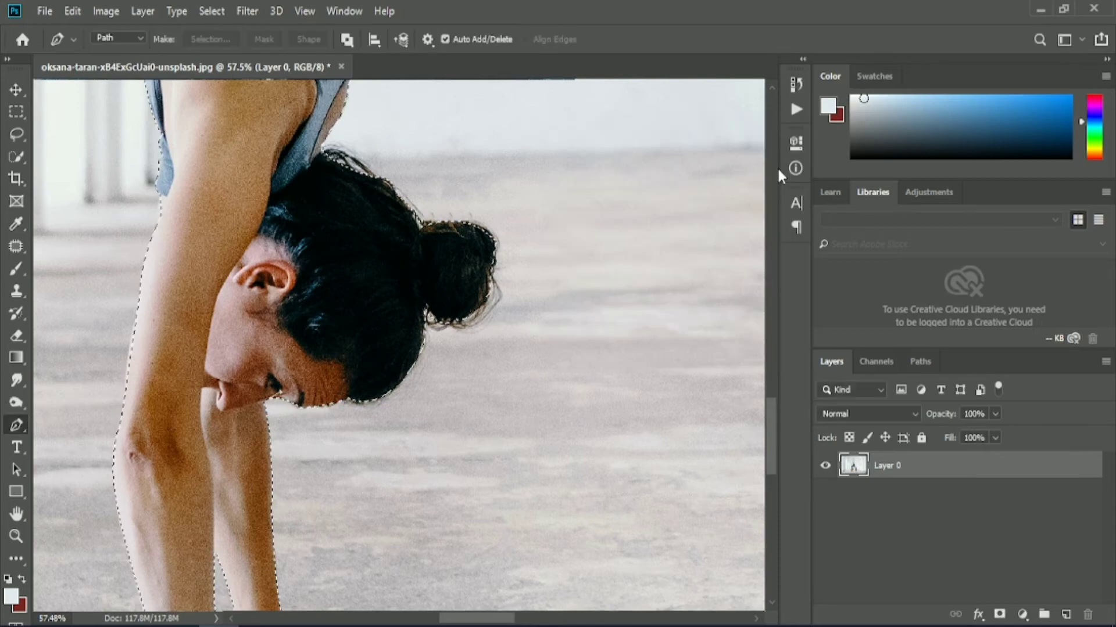
Step: Copy the selected woman onto a new layer and hide the original photo layer
{"action": "scroll", "coordinate": [519, 285], "scroll_direction": "down", "scroll_amount": 3}
{"action": "scroll", "coordinate": [518, 285], "scroll_direction": "down", "scroll_amount": 4}
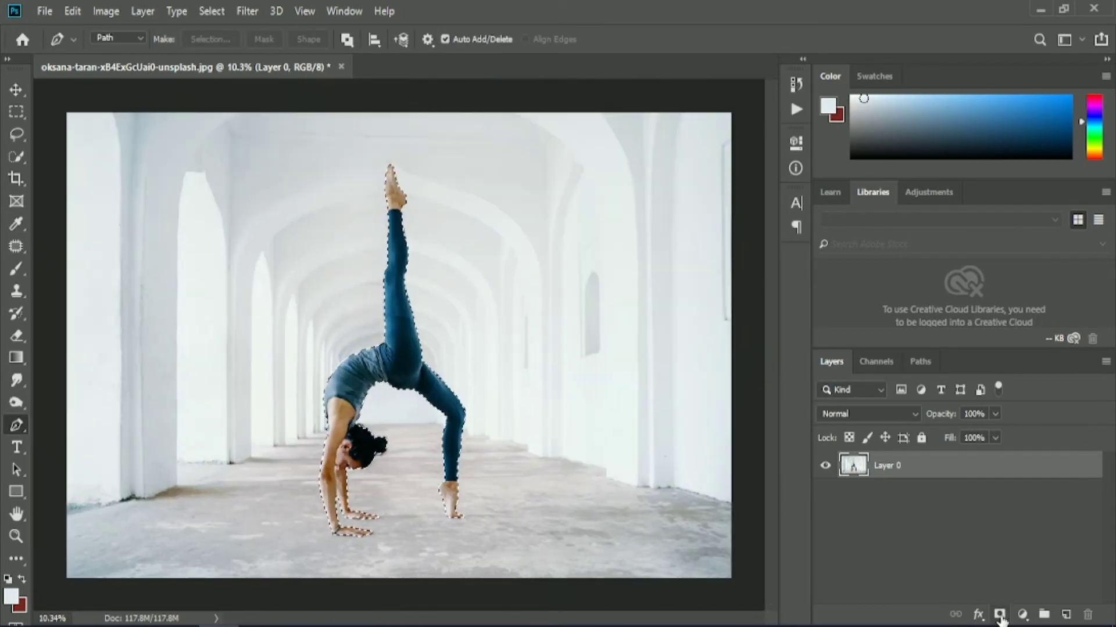
{"action": "key", "text": "ctrl+j"}
{"action": "left_click", "coordinate": [825, 493]}
Step: Add a pale blue (e2eaf1) Solid Color fill layer and place it beneath the woman's cutout layer
{"action": "left_click", "coordinate": [1022, 615]}
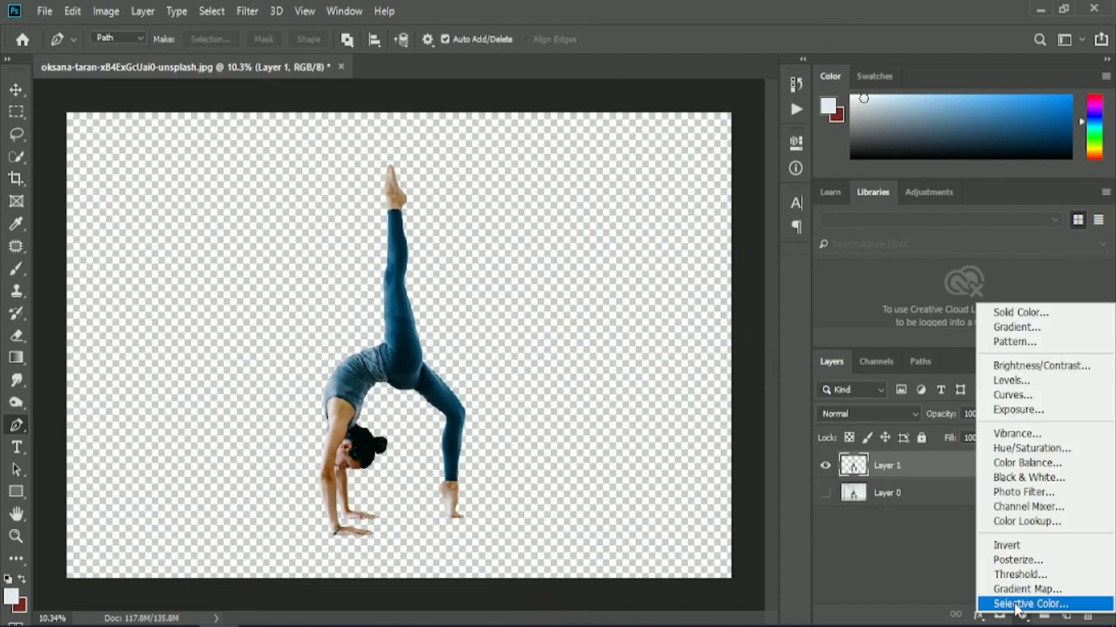
{"action": "left_click", "coordinate": [1041, 307]}
{"action": "left_click", "coordinate": [1075, 165]}
{"action": "left_click_drag", "start_coordinate": [999, 465], "coordinate": [878, 479]}
Step: Try changing the background fill colour to the near-white fcfcfc
{"action": "double_click", "coordinate": [852, 494]}
{"action": "left_click", "coordinate": [903, 204]}
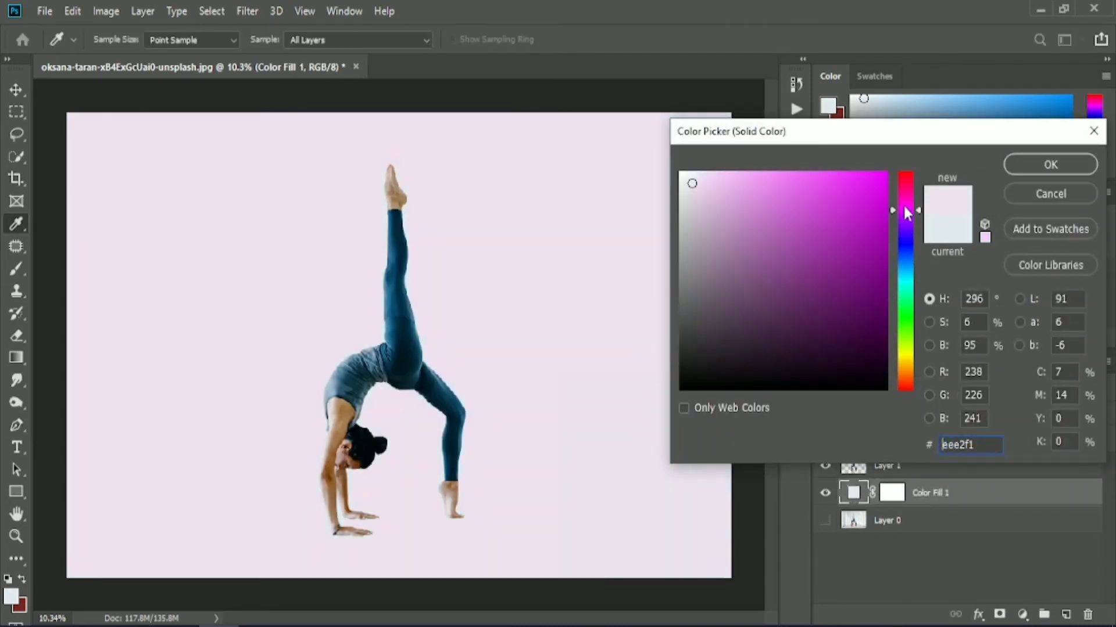
{"action": "left_click", "coordinate": [904, 200]}
{"action": "left_click_drag", "start_coordinate": [688, 187], "coordinate": [679, 174]}
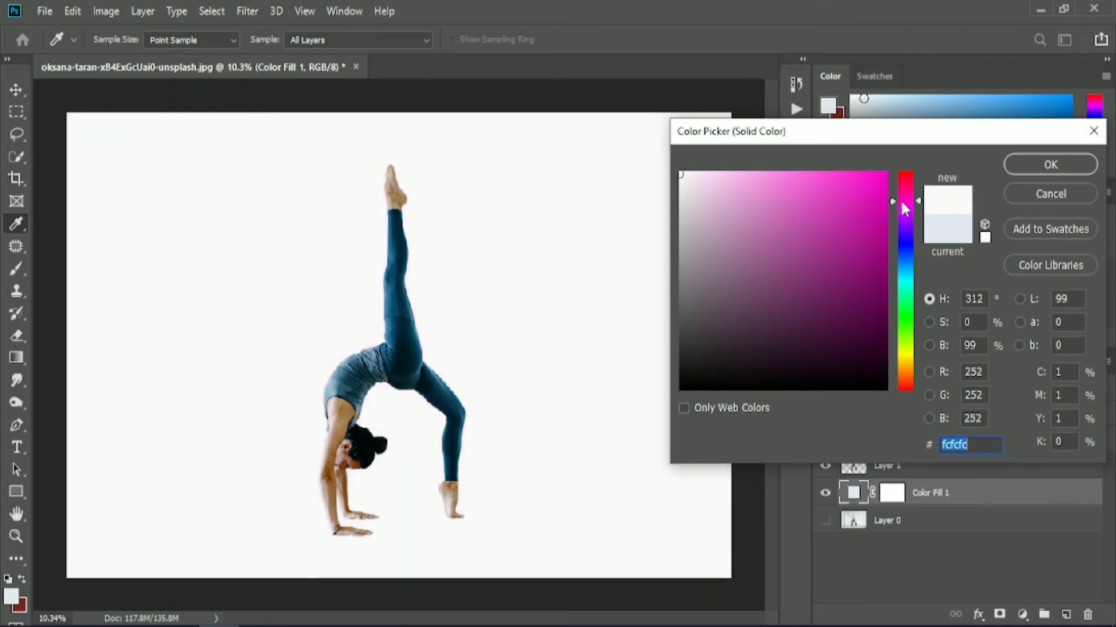
{"action": "left_click_drag", "start_coordinate": [902, 203], "coordinate": [907, 280]}
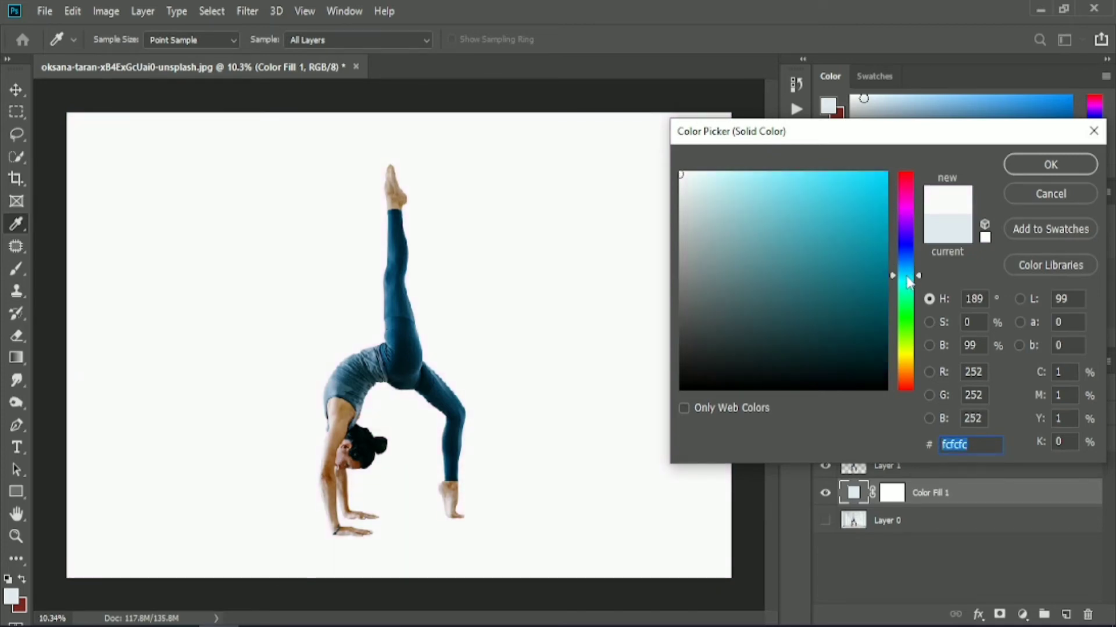
{"action": "left_click", "coordinate": [1046, 165]}
{"action": "key", "text": "p"}
Step: Undo the near-white fill colour and place the fill layer back beneath the woman's cutout
{"action": "double_click", "coordinate": [853, 492]}
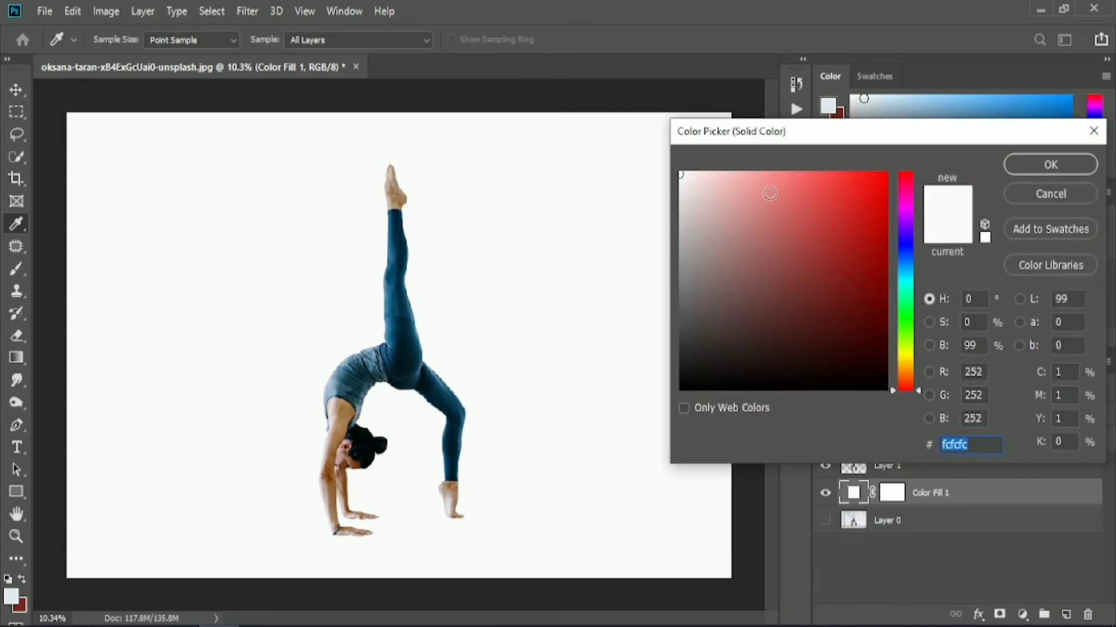
{"action": "left_click", "coordinate": [903, 200]}
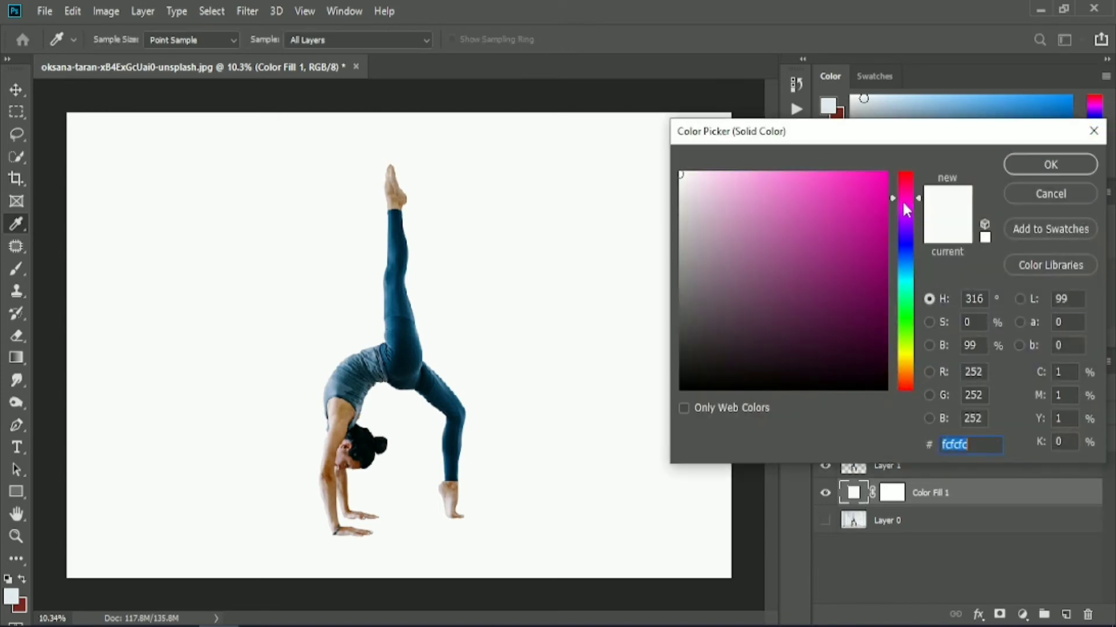
{"action": "left_click", "coordinate": [1080, 194]}
{"action": "key", "text": "ctrl+bracketright"}
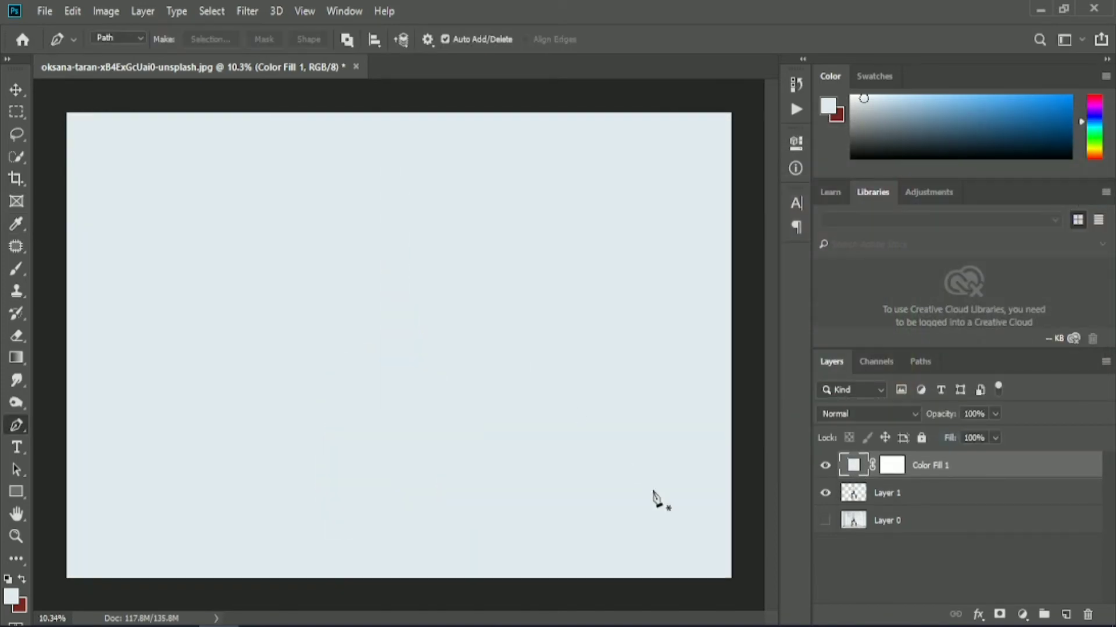
{"action": "left_click_drag", "start_coordinate": [917, 468], "coordinate": [919, 504]}
Step: Try the pale pink f9f1fa as the background fill colour
{"action": "double_click", "coordinate": [853, 492]}
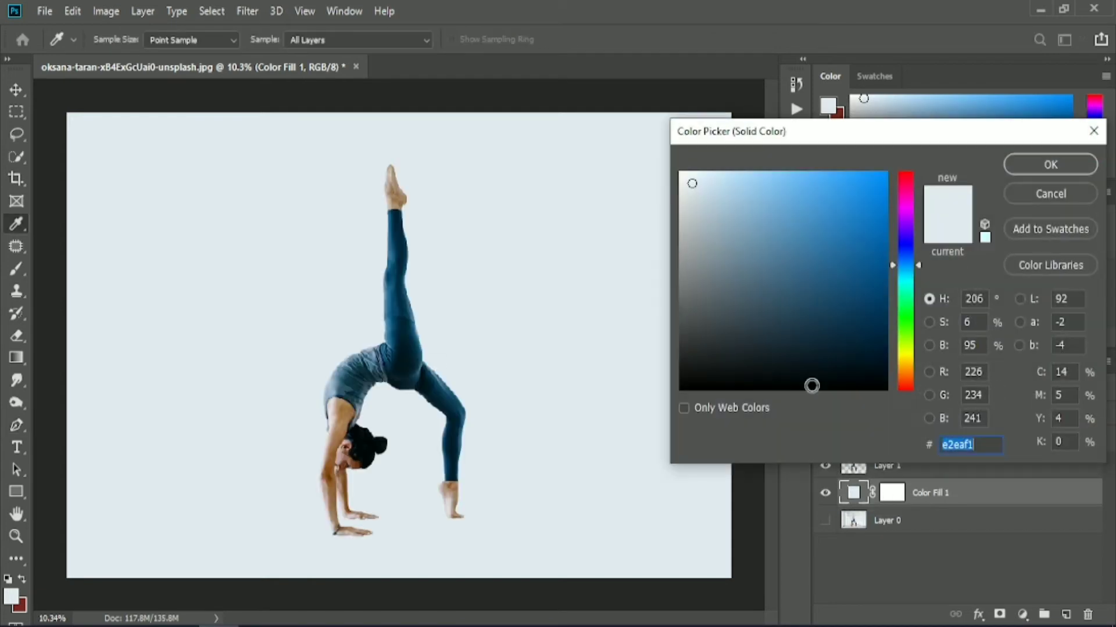
{"action": "left_click", "coordinate": [754, 281]}
{"action": "left_click", "coordinate": [753, 230]}
{"action": "left_click_drag", "start_coordinate": [907, 252], "coordinate": [907, 210]}
{"action": "left_click_drag", "start_coordinate": [733, 191], "coordinate": [686, 176]}
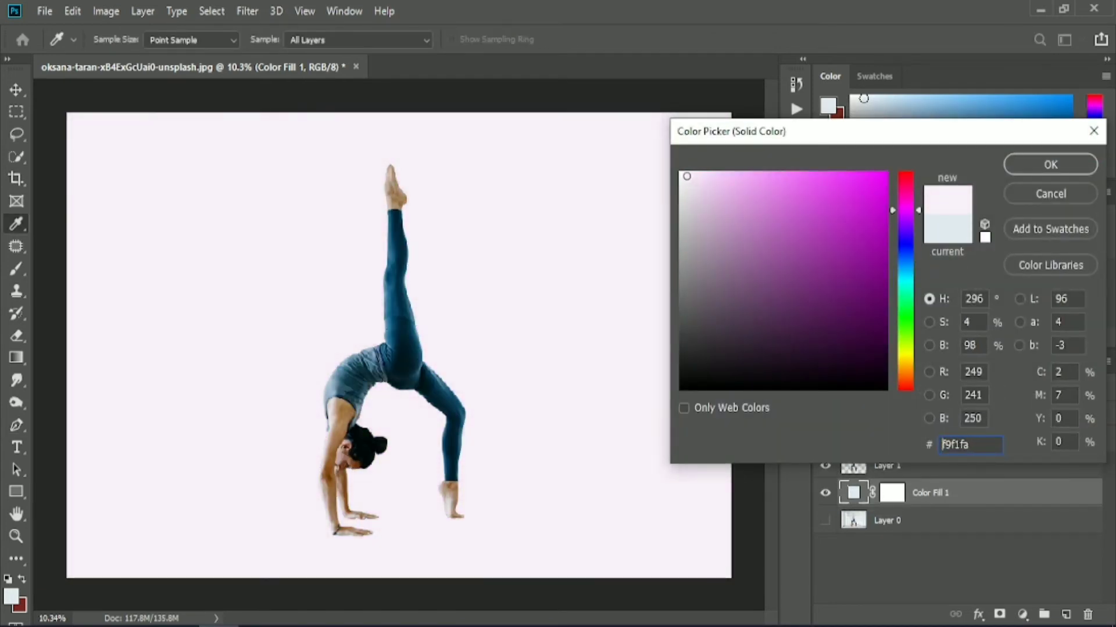
Step: Sample a light blue from the woman's shirt and adjust its hue to 209°, setting the background fill to afc3d5
{"action": "left_click", "coordinate": [394, 262]}
{"action": "left_click", "coordinate": [348, 370]}
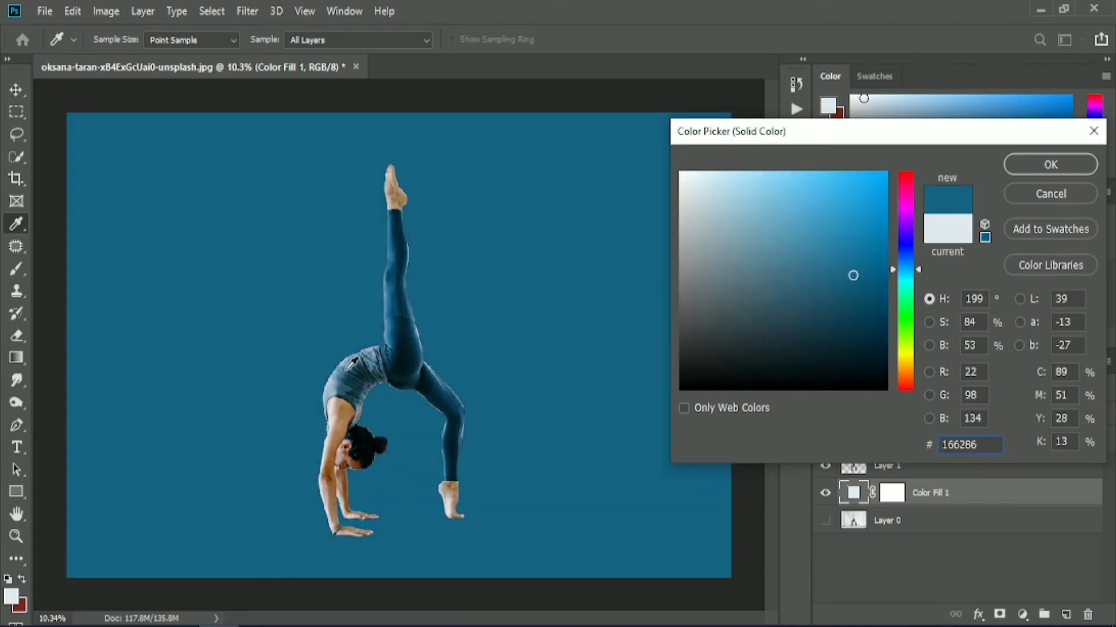
{"action": "left_click", "coordinate": [347, 371]}
{"action": "left_click", "coordinate": [337, 373]}
{"action": "left_click", "coordinate": [899, 260]}
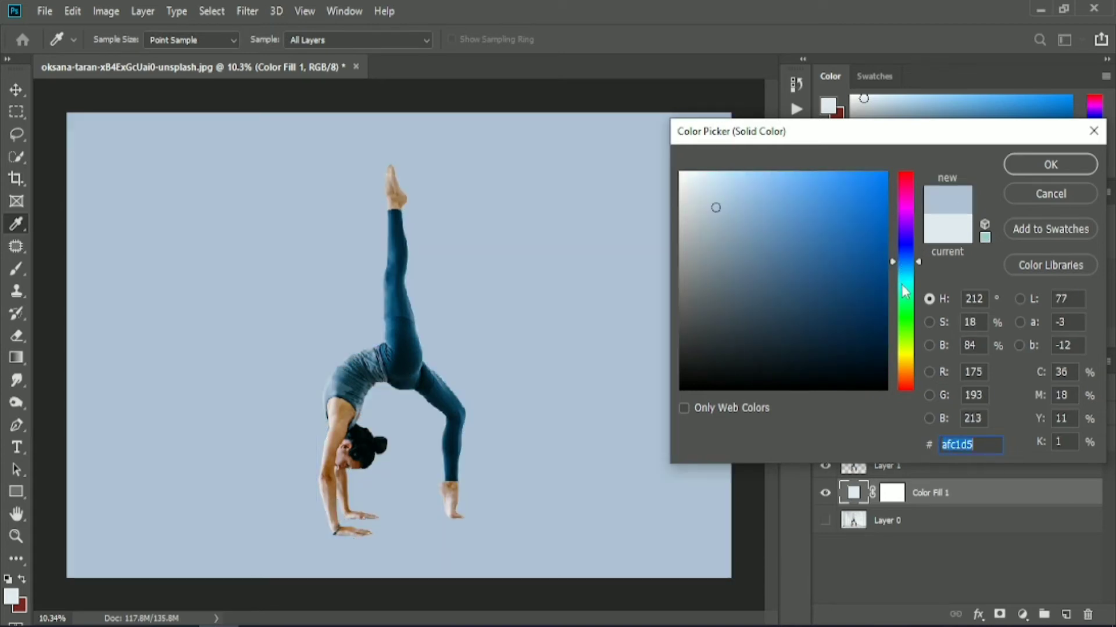
{"action": "mouse_move", "coordinate": [906, 266]}
{"action": "left_mouse_down"}
{"action": "mouse_move", "coordinate": [907, 278]}
{"action": "mouse_move", "coordinate": [899, 216]}
{"action": "mouse_move", "coordinate": [914, 280]}
{"action": "mouse_move", "coordinate": [908, 263]}
{"action": "left_mouse_up"}
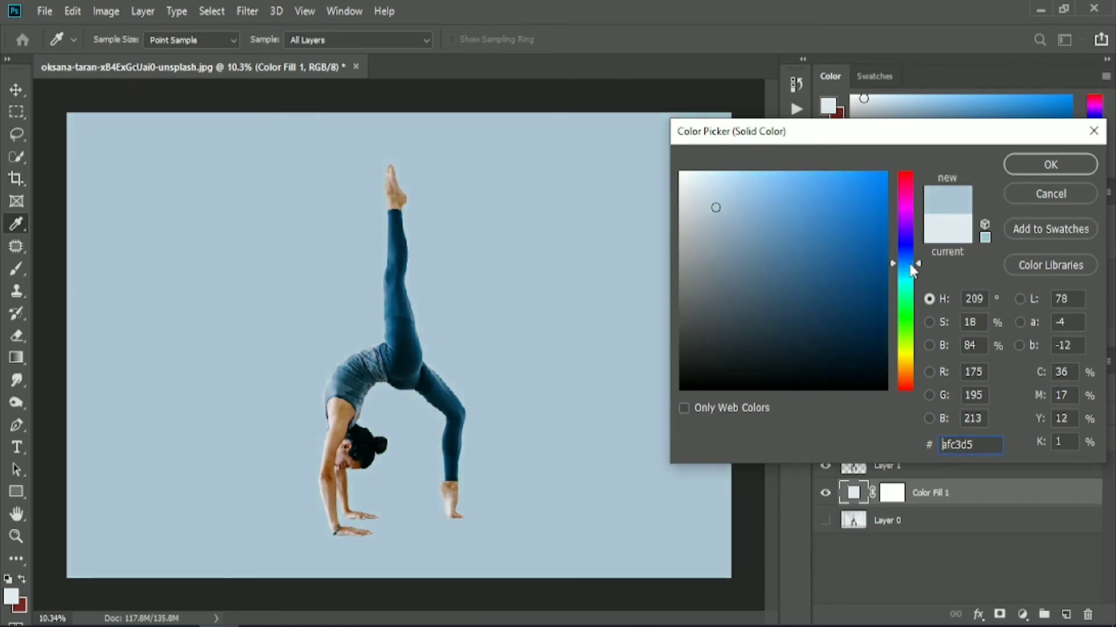
{"action": "left_click", "coordinate": [1050, 165]}
{"action": "key", "text": "p"}
Step: Copy a narrow vertical strip of the woman's raised leg, from toes to hip, from the cutout layer onto a new layer
{"action": "key", "text": "v"}
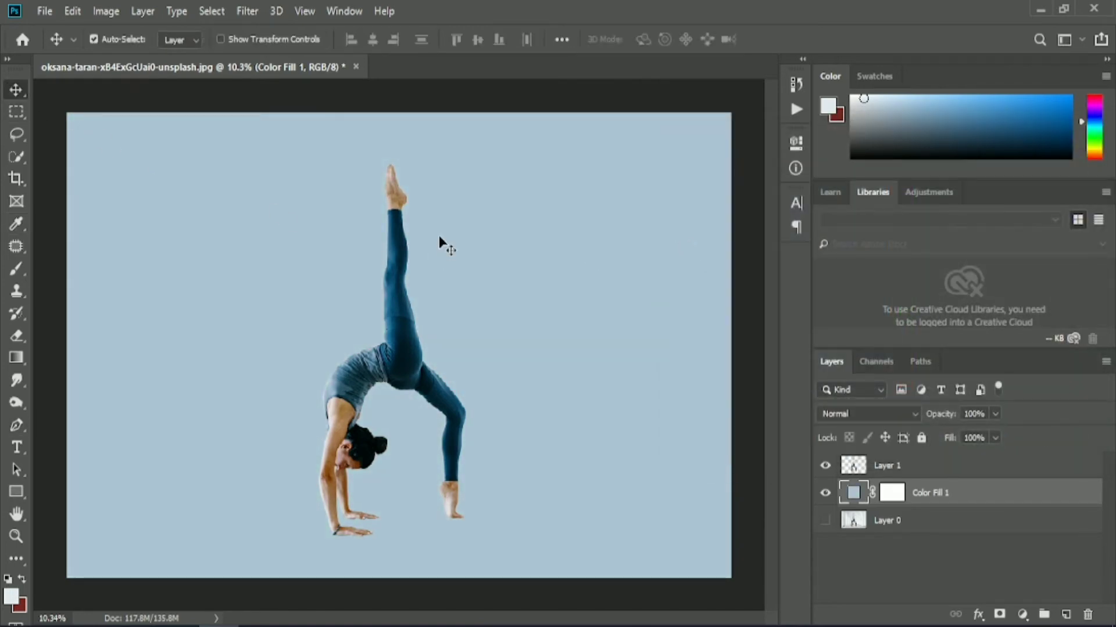
{"action": "left_click", "coordinate": [15, 155]}
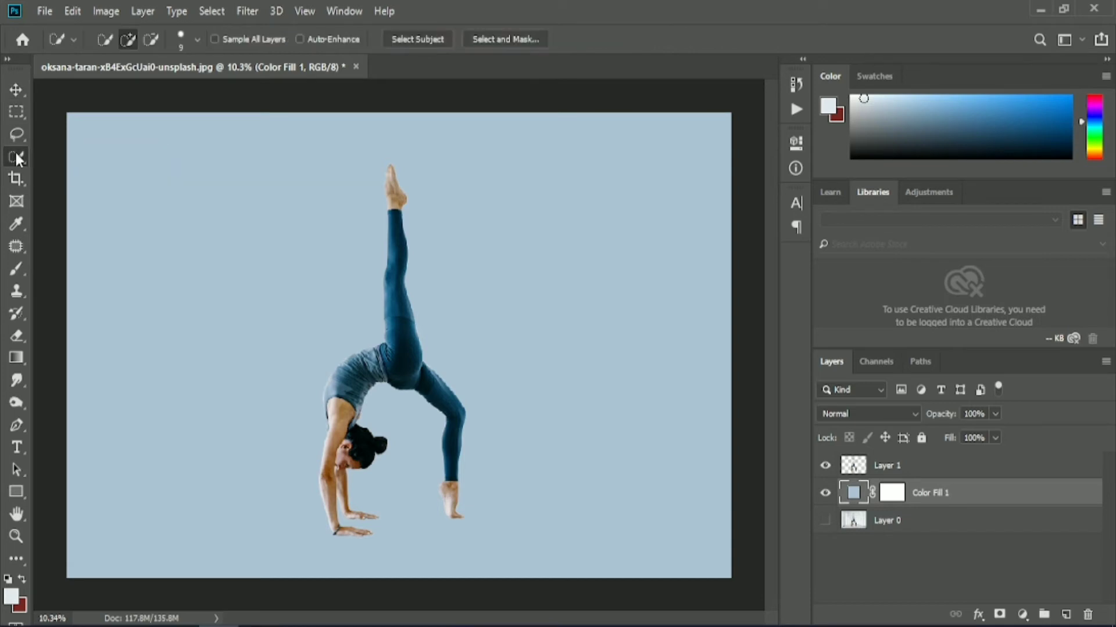
{"action": "left_click", "coordinate": [17, 113]}
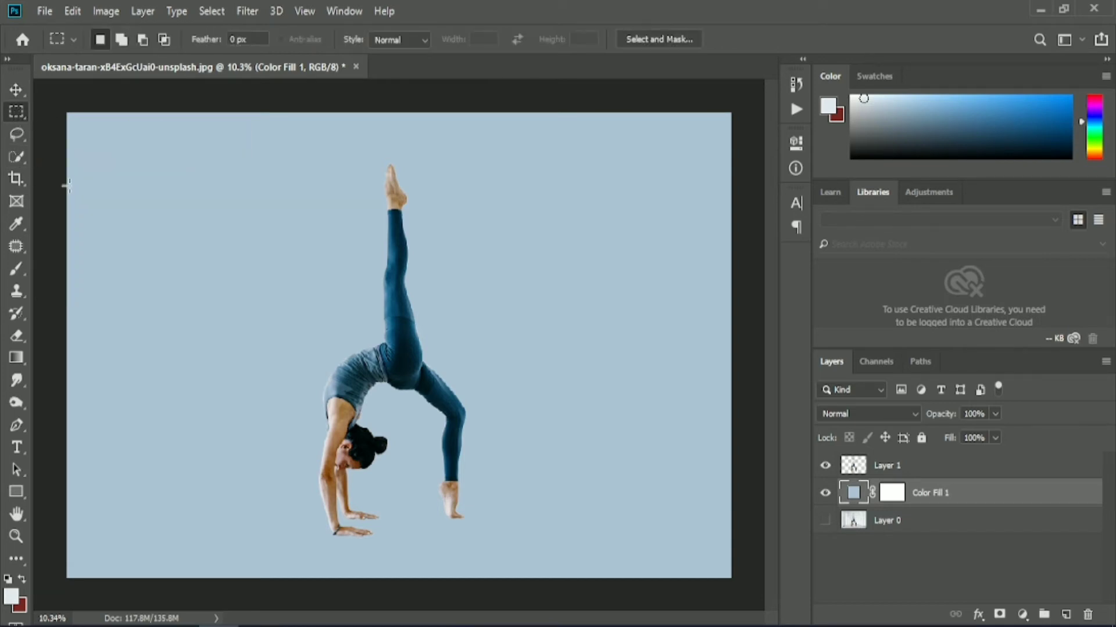
{"action": "key", "text": "alt+bracketright"}
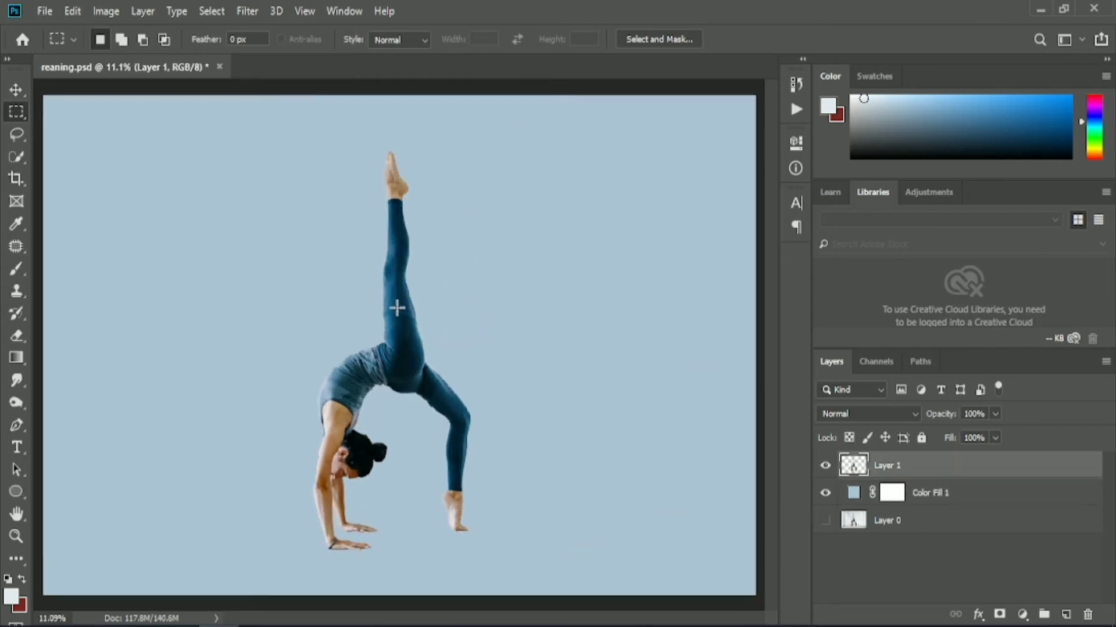
{"action": "scroll", "coordinate": [397, 308], "scroll_direction": "up", "scroll_amount": 3}
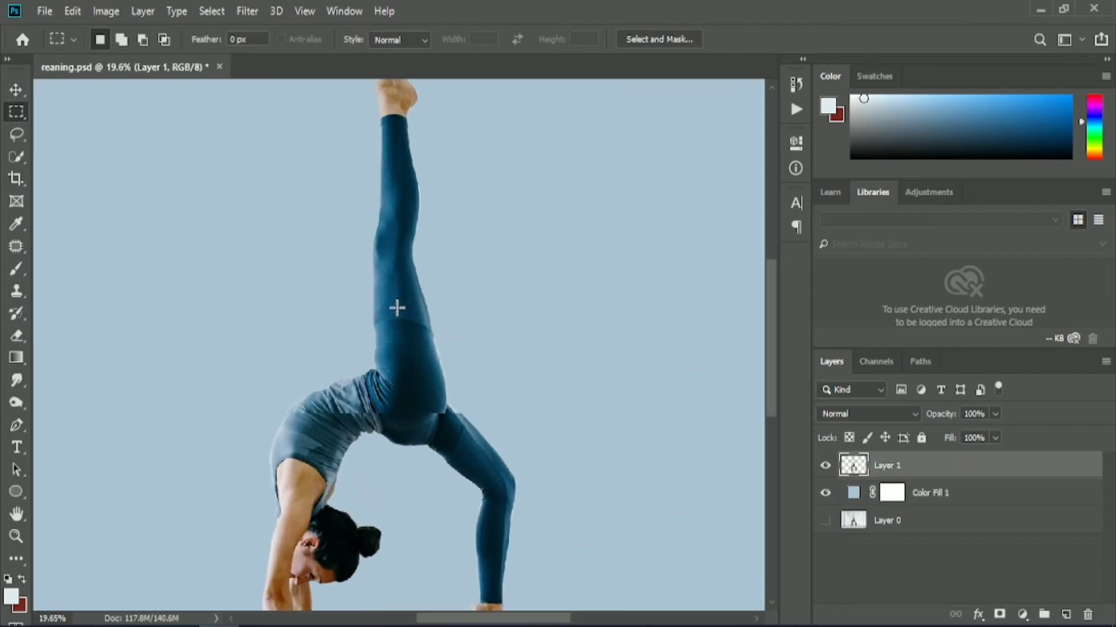
{"action": "scroll", "coordinate": [387, 122], "scroll_direction": "down", "scroll_amount": 1}
{"action": "left_click_drag", "start_coordinate": [382, 130], "coordinate": [389, 495]}
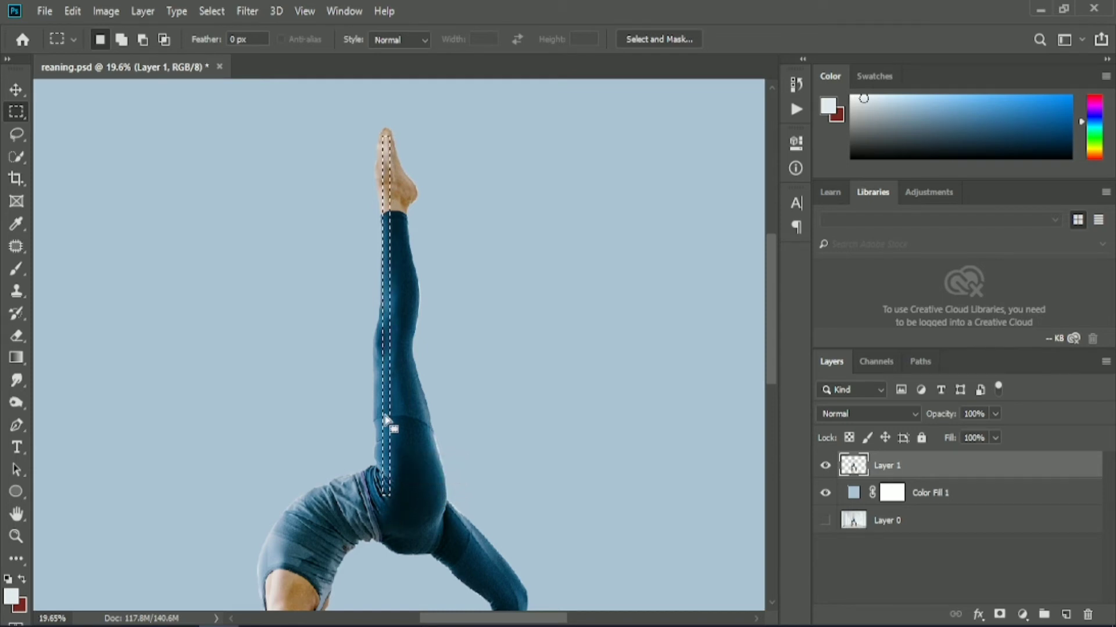
{"action": "right_click", "coordinate": [385, 239]}
{"action": "left_click", "coordinate": [442, 354]}
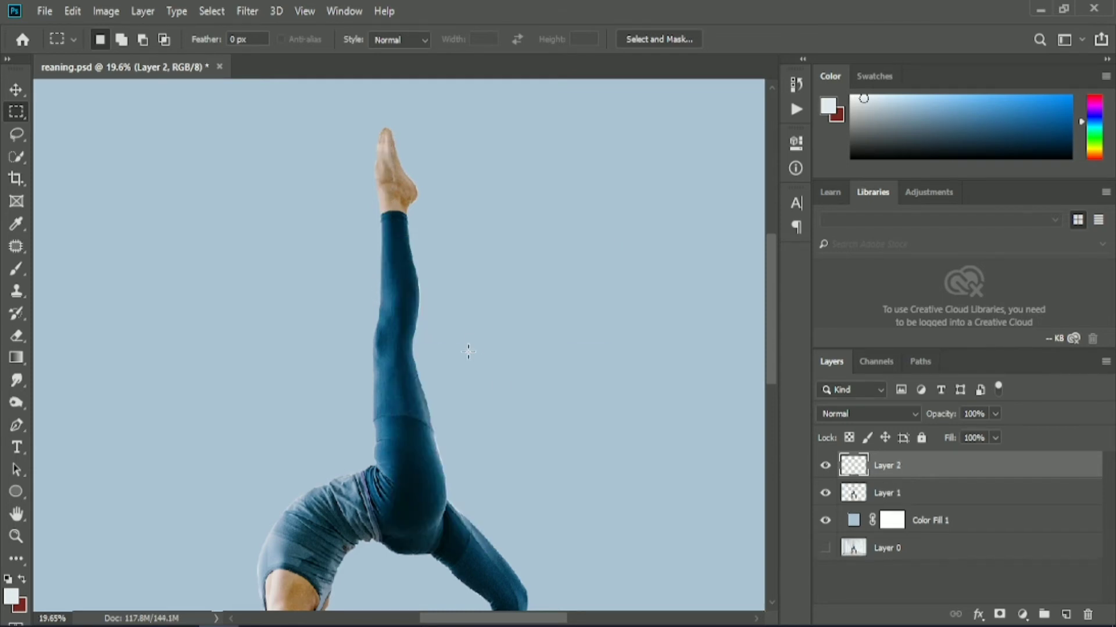
Step: Hide the woman's cutout and stretch the leg strip horizontally across the full canvas width
{"action": "left_click", "coordinate": [824, 494]}
{"action": "scroll", "coordinate": [422, 300], "scroll_direction": "down", "scroll_amount": 3}
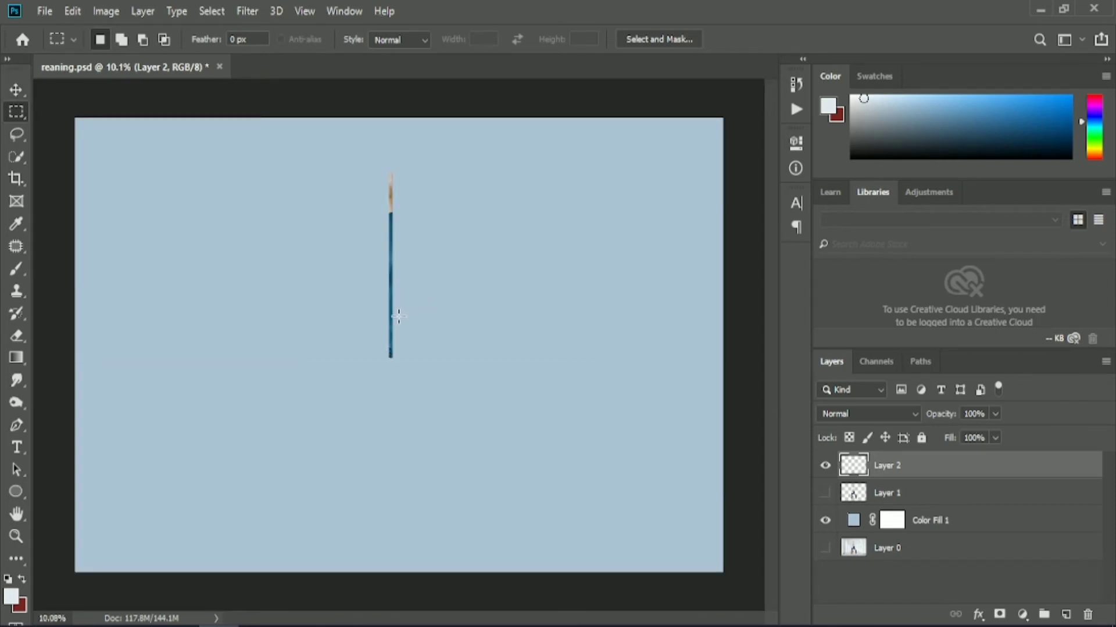
{"action": "key", "text": "ctrl+t"}
{"action": "left_click_drag", "start_coordinate": [400, 261], "coordinate": [729, 278]}
{"action": "left_click_drag", "start_coordinate": [384, 267], "coordinate": [75, 285]}
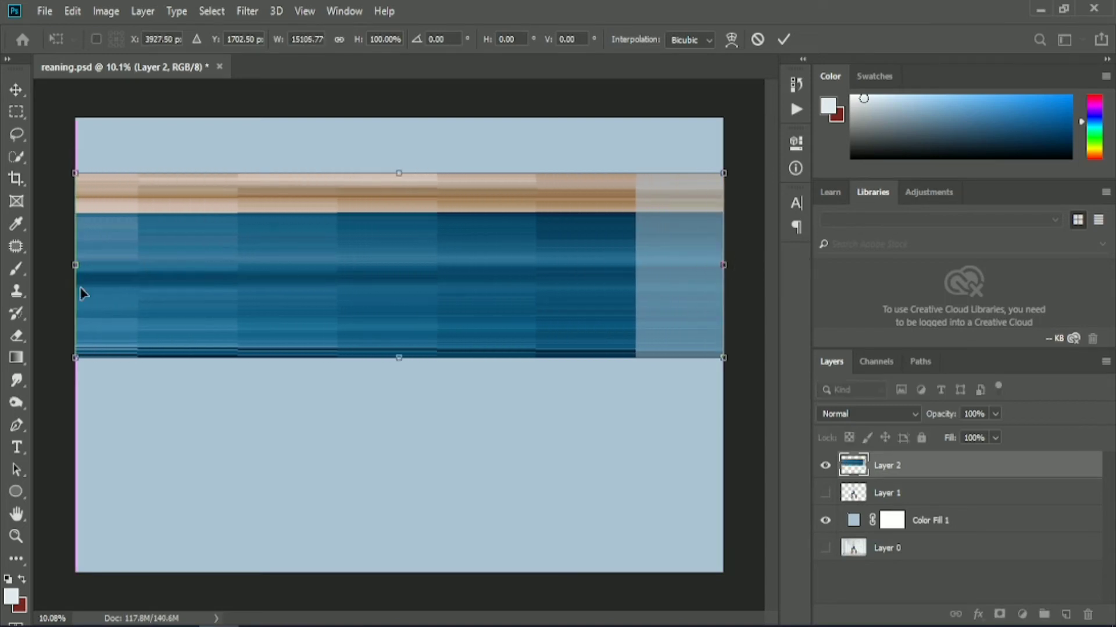
Step: Rotate the stretched band 180° so its skin-coloured stripe lies below the blue, and apply the transformation
{"action": "right_click", "coordinate": [433, 210]}
{"action": "left_click", "coordinate": [515, 373]}
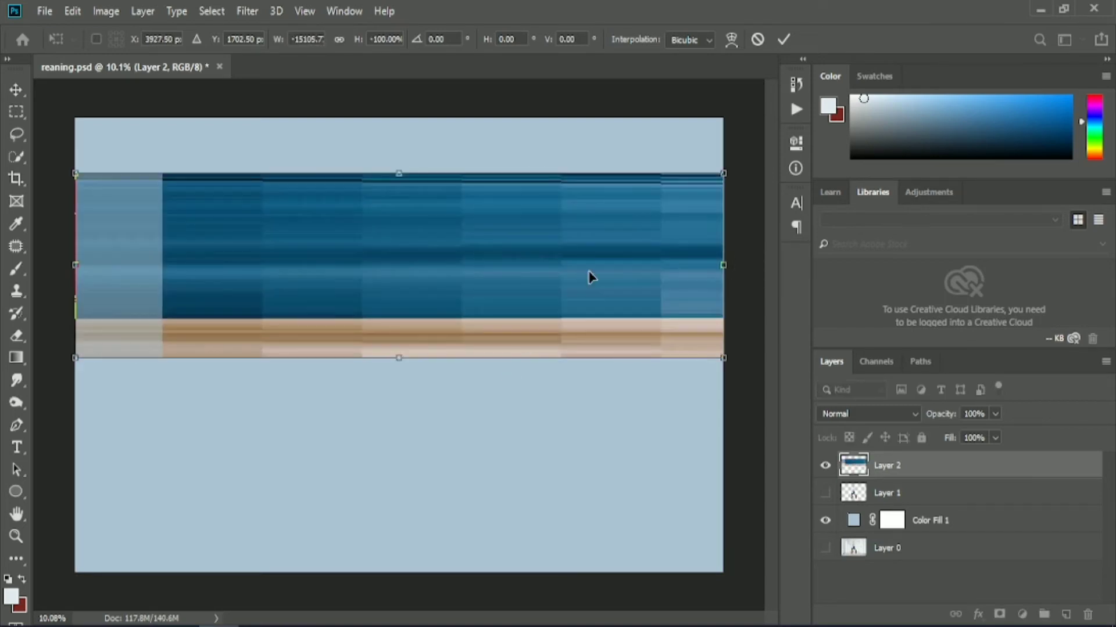
{"action": "left_click", "coordinate": [783, 39]}
Step: Move the band up against the canvas's upper edge and show the woman's cutout again
{"action": "left_click", "coordinate": [17, 89]}
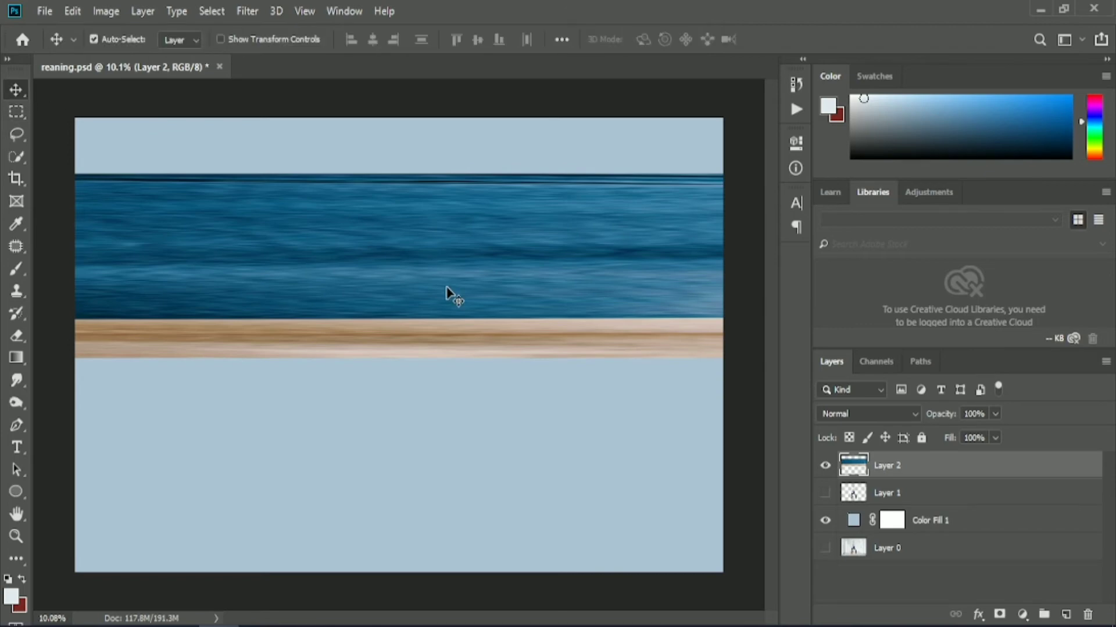
{"action": "left_click_drag", "start_coordinate": [448, 294], "coordinate": [448, 237]}
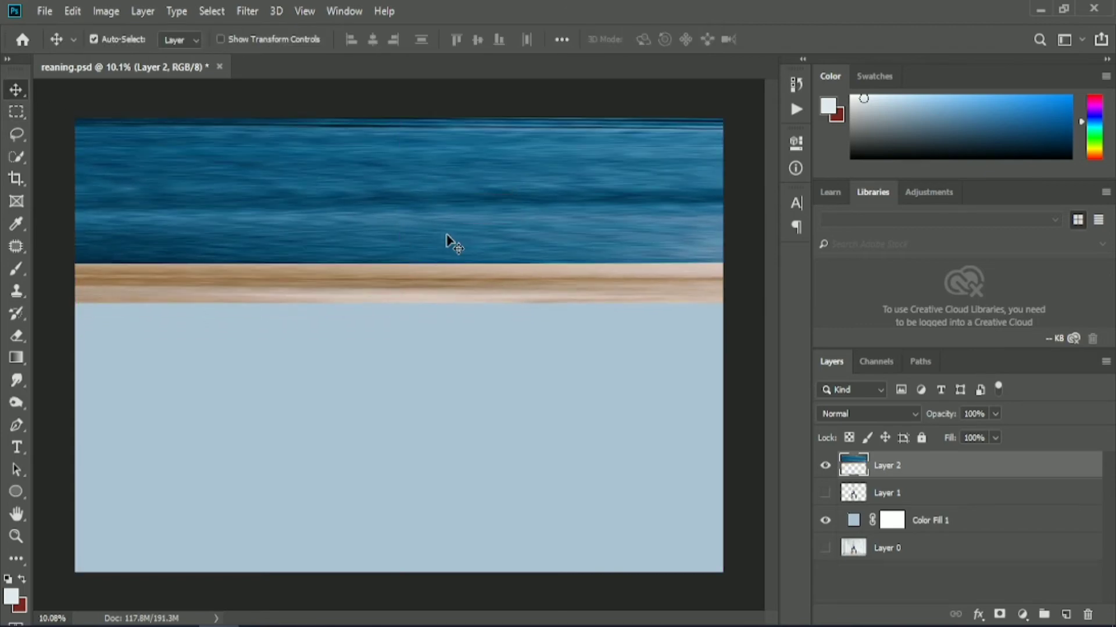
{"action": "left_click", "coordinate": [825, 492]}
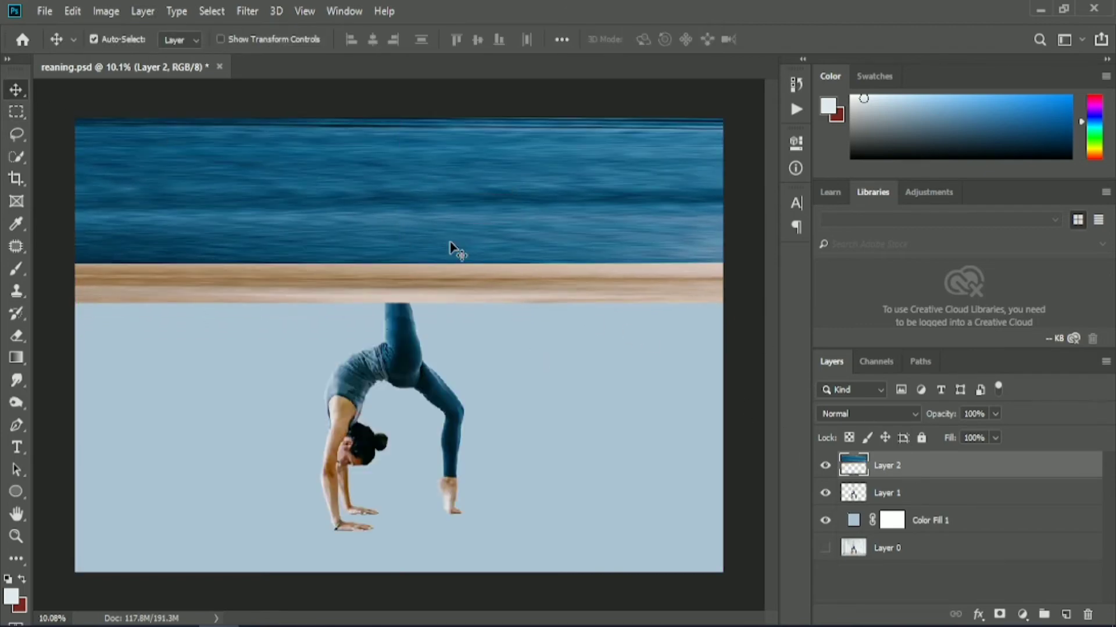
Step: Apply the Polar Coordinates filter to the band with Rectangular to Polar, checking the whole shape in the preview
{"action": "left_click", "coordinate": [212, 10]}
{"action": "left_click", "coordinate": [213, 11]}
{"action": "left_click", "coordinate": [246, 11]}
{"action": "mouse_move", "coordinate": [384, 245]}
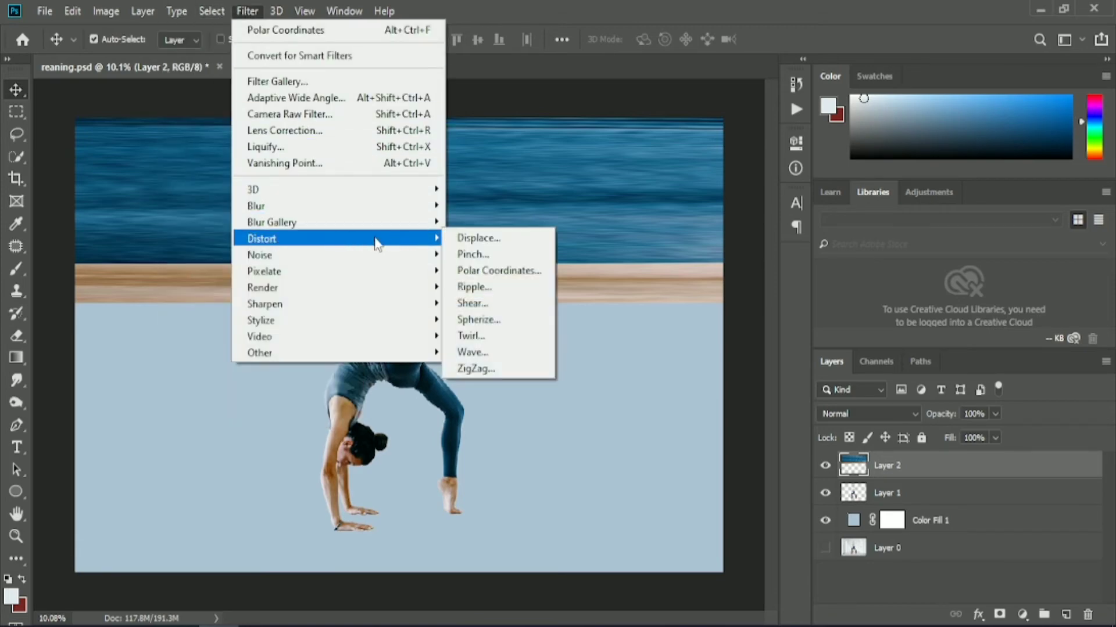
{"action": "left_click", "coordinate": [517, 280]}
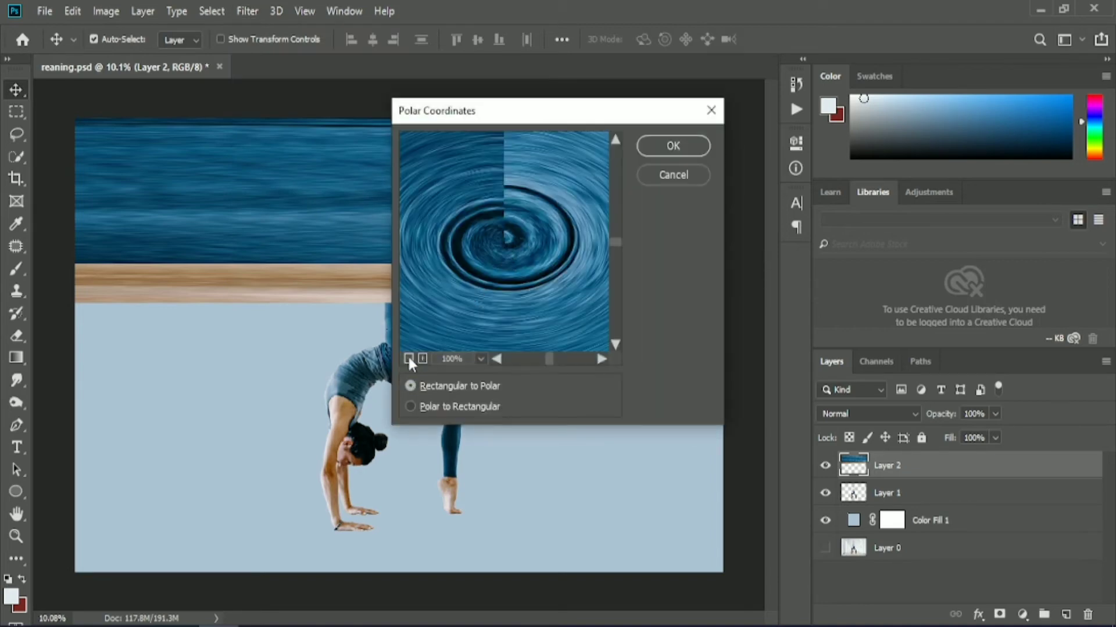
{"action": "left_click", "coordinate": [409, 359]}
{"action": "left_click", "coordinate": [409, 359]}
{"action": "left_click", "coordinate": [480, 358]}
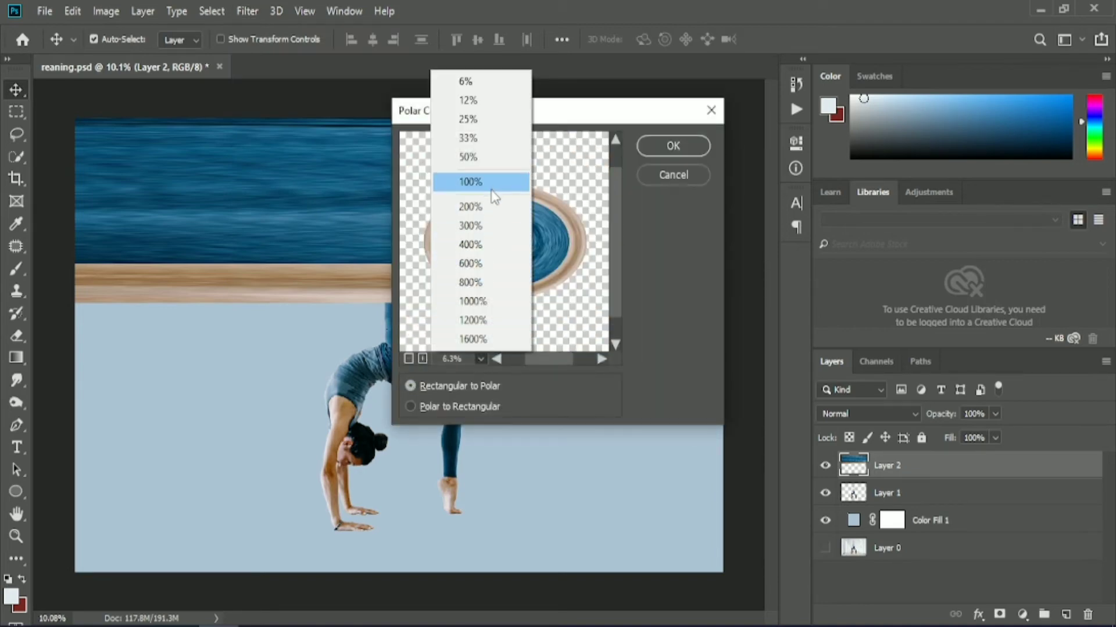
{"action": "left_click", "coordinate": [470, 182]}
{"action": "left_click", "coordinate": [423, 359]}
{"action": "left_click", "coordinate": [423, 358]}
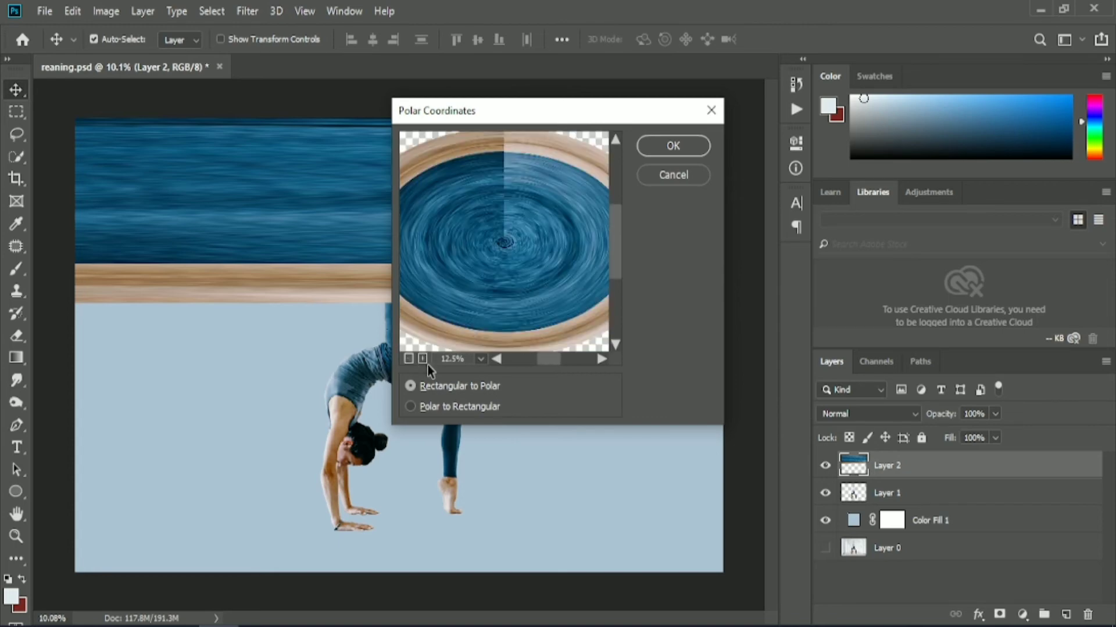
{"action": "left_click", "coordinate": [481, 359]}
{"action": "left_click", "coordinate": [477, 81]}
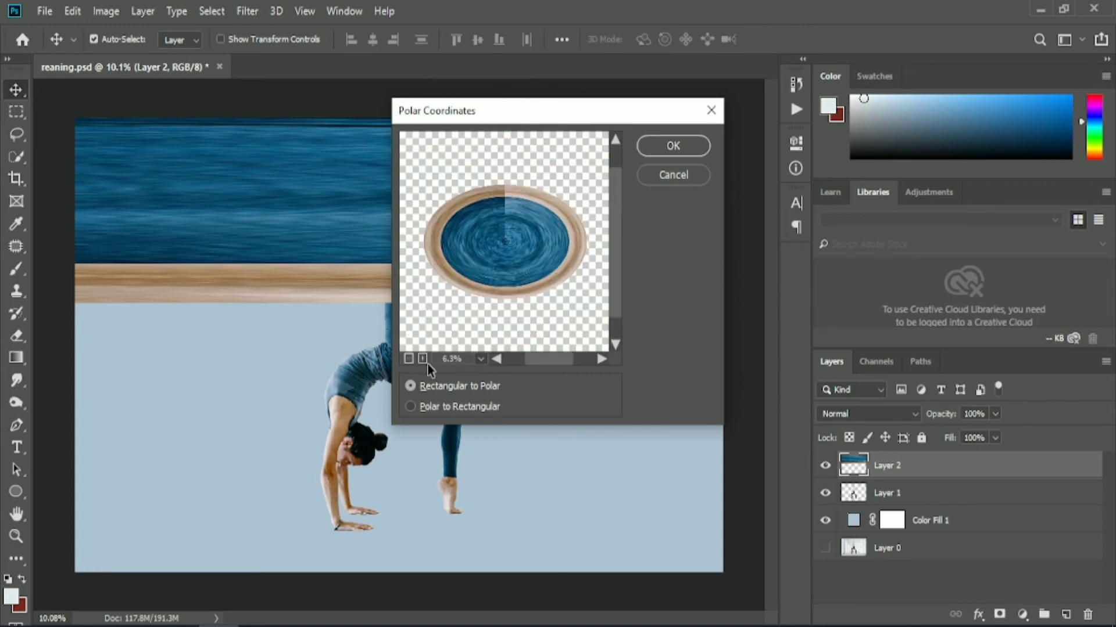
{"action": "left_click", "coordinate": [480, 358]}
{"action": "left_click", "coordinate": [470, 182]}
{"action": "left_click", "coordinate": [492, 277], "text": "alt"}
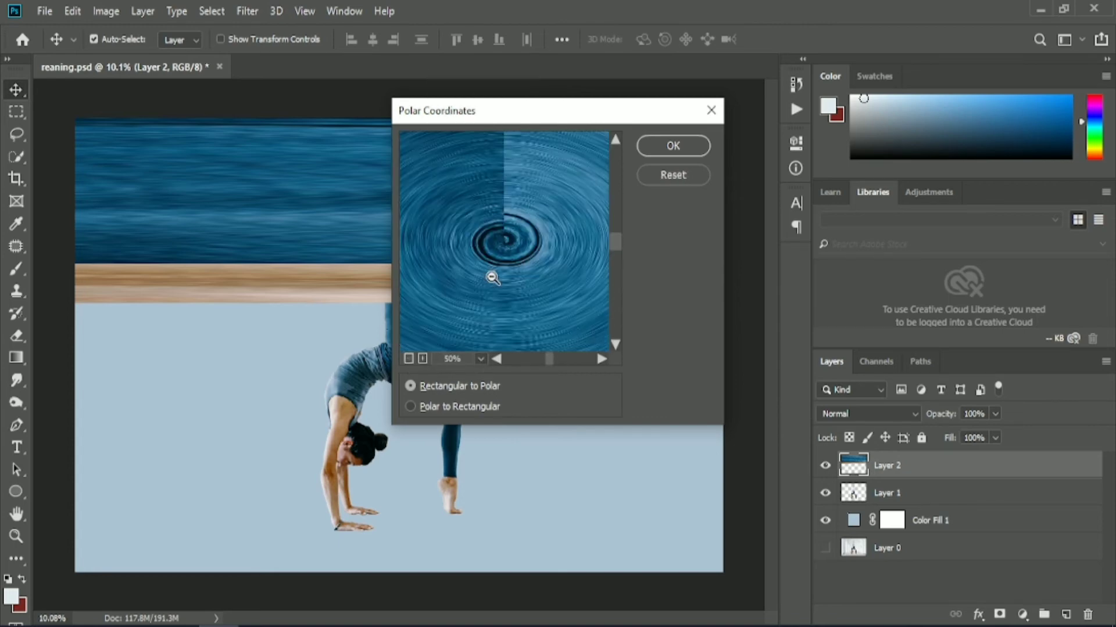
{"action": "left_click", "coordinate": [492, 278], "text": "alt"}
{"action": "left_click", "coordinate": [492, 274], "text": "alt"}
{"action": "left_click", "coordinate": [648, 144]}
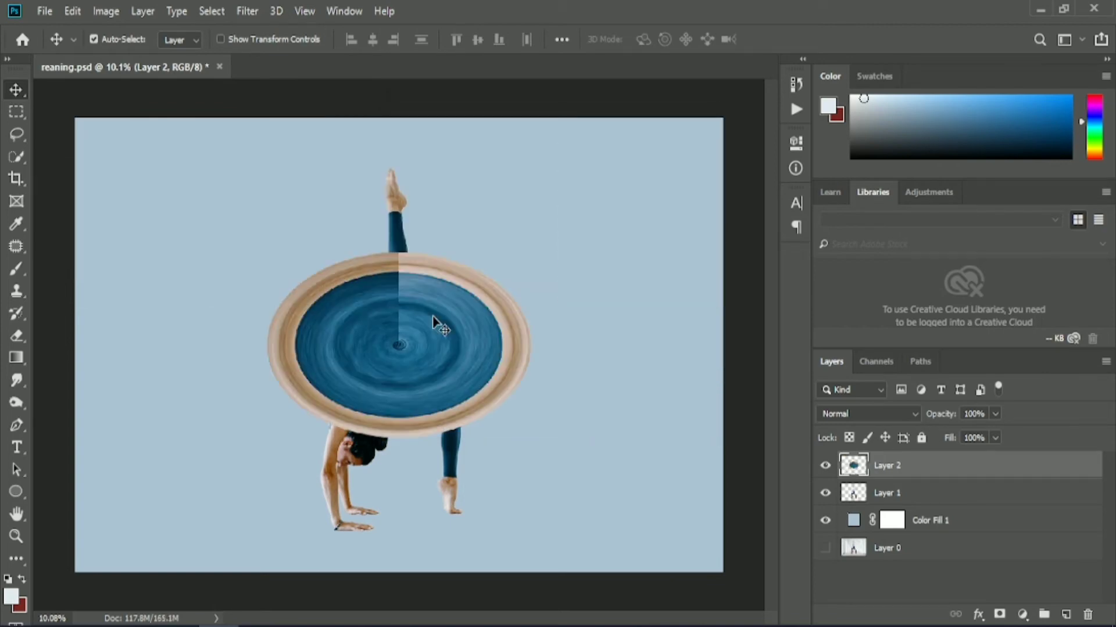
Step: Stretch the oval disc's height to about 136% to make it nearly round, and place it beside the woman's raised leg
{"action": "key", "text": "ctrl+t"}
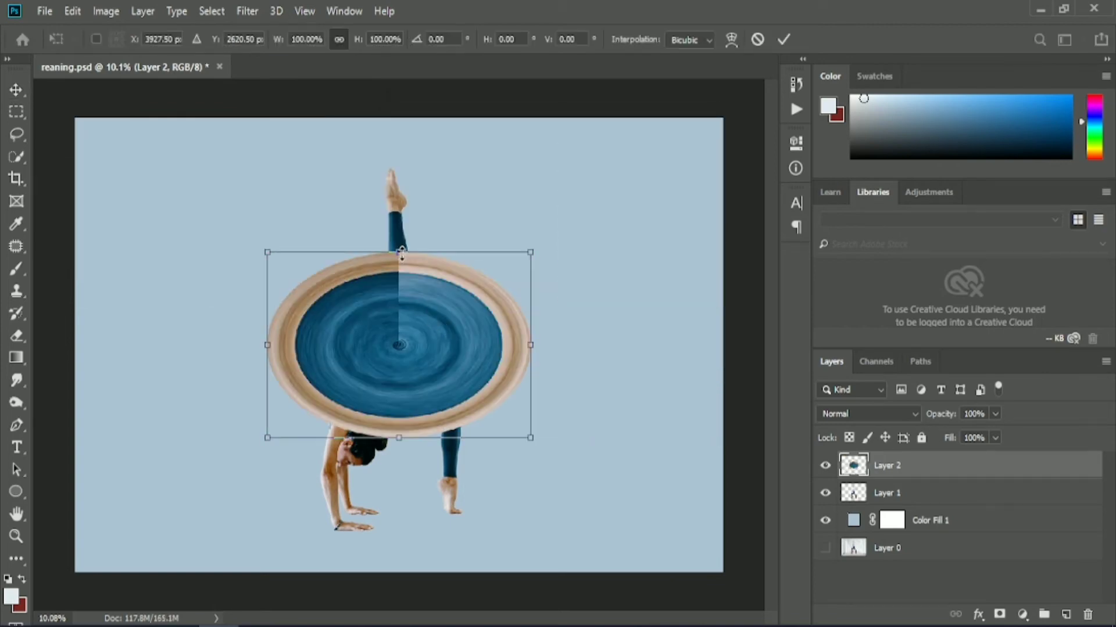
{"action": "left_click_drag", "start_coordinate": [401, 252], "coordinate": [405, 184]}
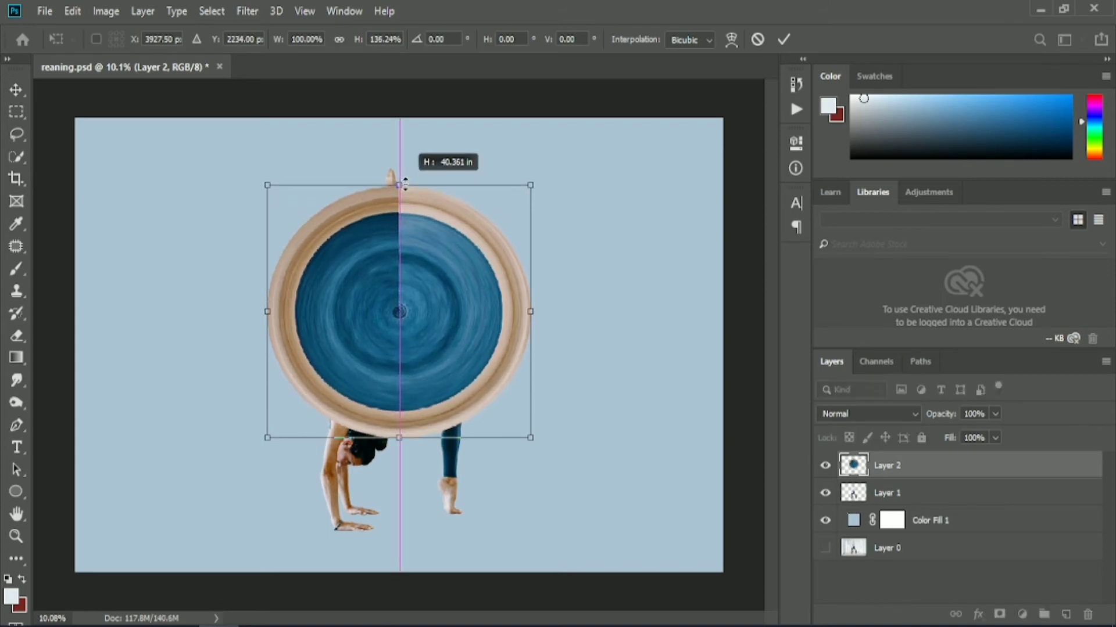
{"action": "left_click_drag", "start_coordinate": [473, 295], "coordinate": [622, 292]}
{"action": "left_click", "coordinate": [783, 39]}
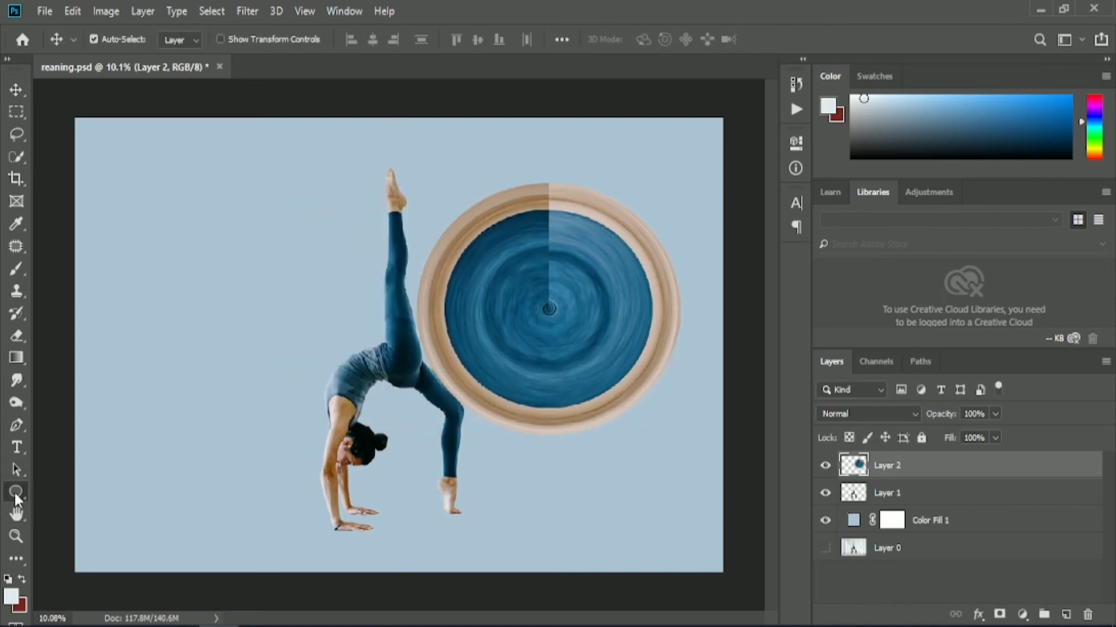
Step: Draw an unfilled circle about 4091 px across with a white outline over the woman, and thicken its stroke
{"action": "left_click", "coordinate": [15, 492]}
{"action": "left_click_drag", "start_coordinate": [172, 207], "coordinate": [510, 562]}
{"action": "key", "text": "v"}
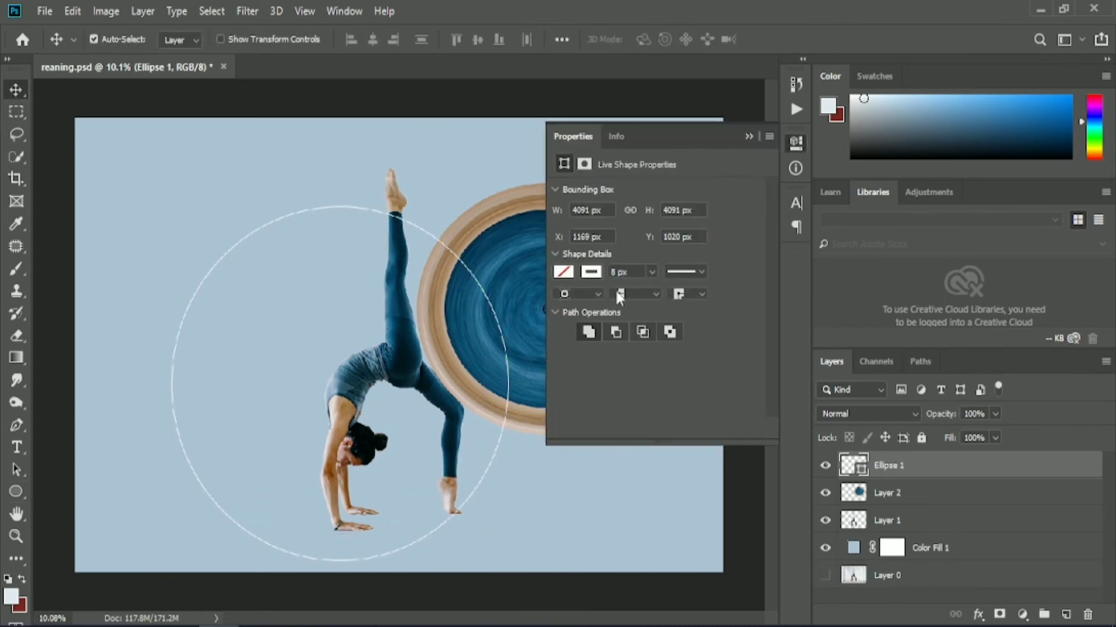
{"action": "left_click_drag", "start_coordinate": [661, 294], "coordinate": [668, 294]}
{"action": "left_click", "coordinate": [748, 136]}
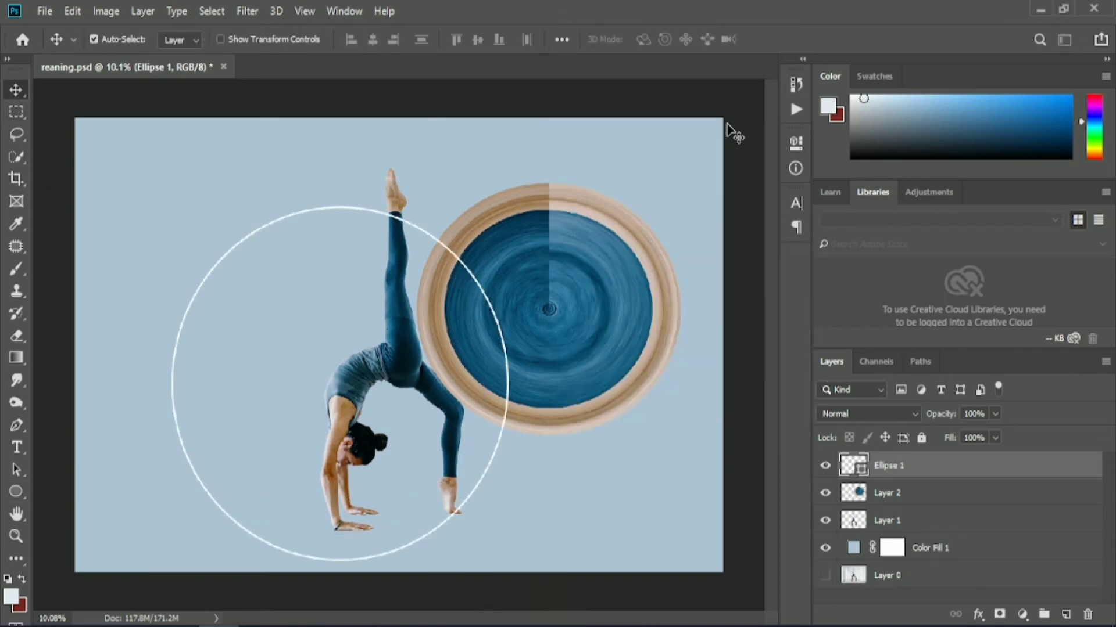
Step: Centre the white circle around the woman and move the polar disc inside it
{"action": "left_click_drag", "start_coordinate": [496, 449], "coordinate": [555, 415]}
{"action": "left_click", "coordinate": [611, 311]}
{"action": "left_click_drag", "start_coordinate": [611, 312], "coordinate": [472, 358]}
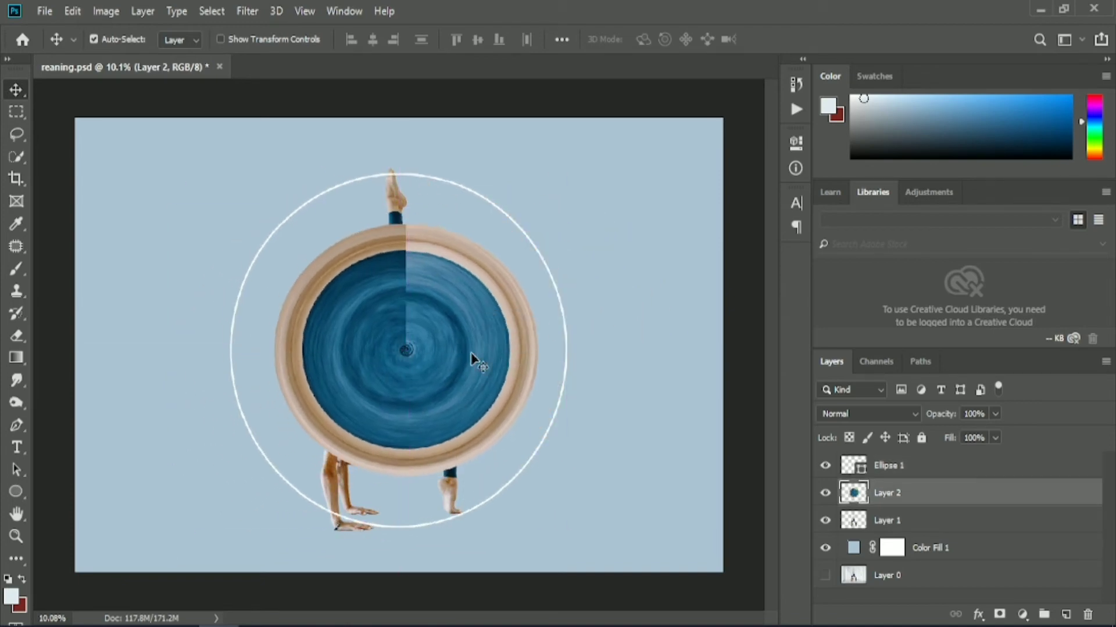
Step: Enlarge and reshape the polar disc so that its edge matches the white guide circle
{"action": "key", "text": "ctrl+t"}
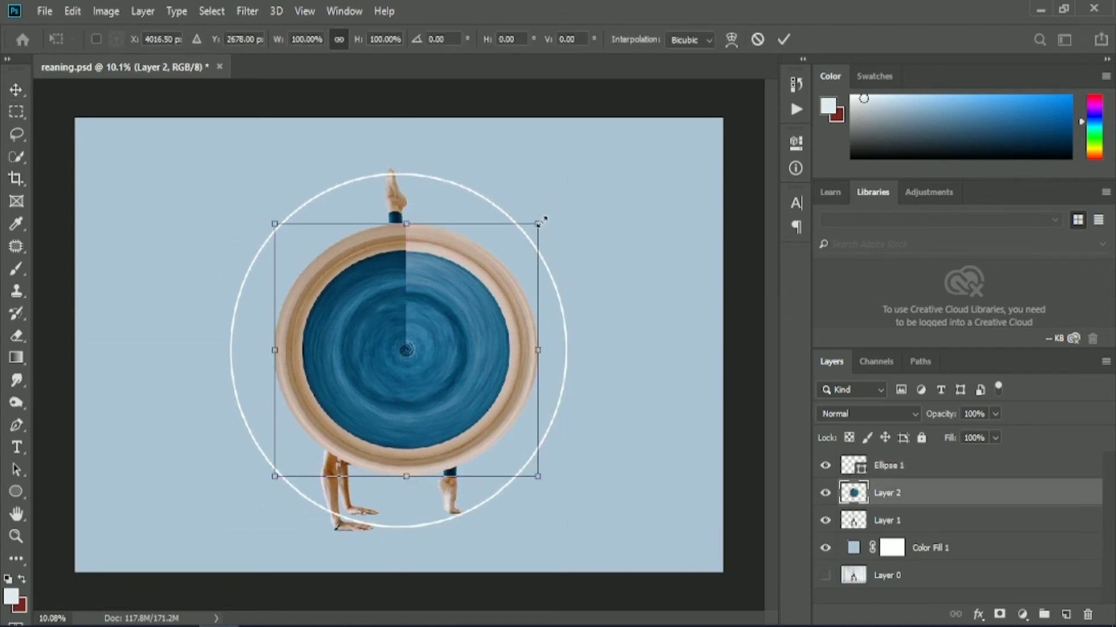
{"action": "left_click_drag", "start_coordinate": [540, 222], "coordinate": [621, 166]}
{"action": "left_click_drag", "start_coordinate": [440, 343], "coordinate": [397, 339]}
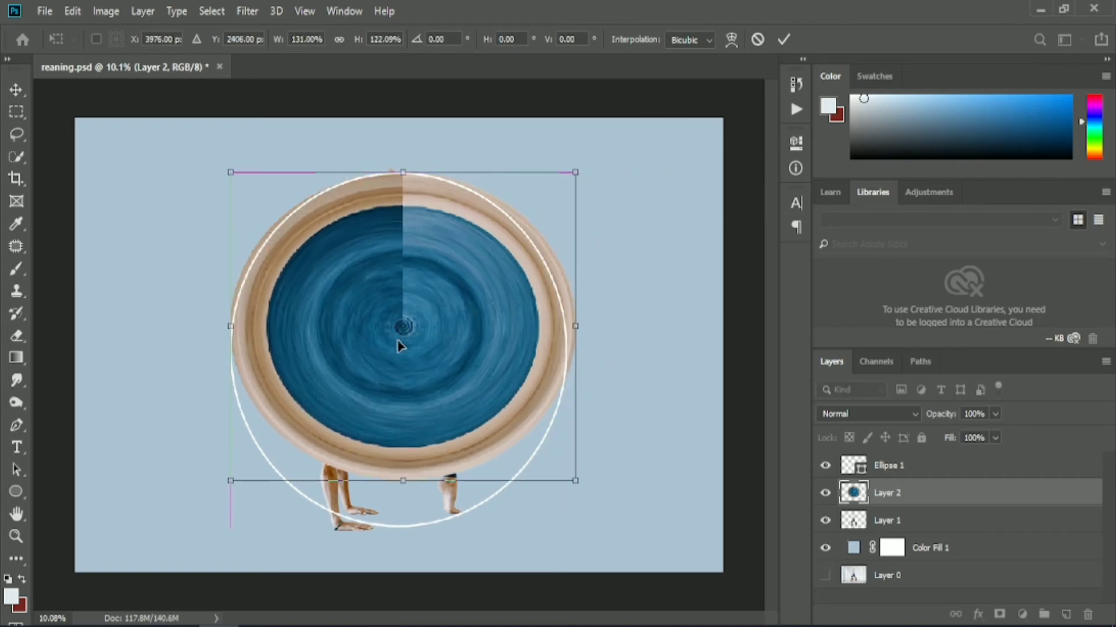
{"action": "left_click_drag", "start_coordinate": [404, 484], "coordinate": [403, 527]}
{"action": "left_click_drag", "start_coordinate": [575, 347], "coordinate": [567, 348]}
{"action": "left_click", "coordinate": [784, 39]}
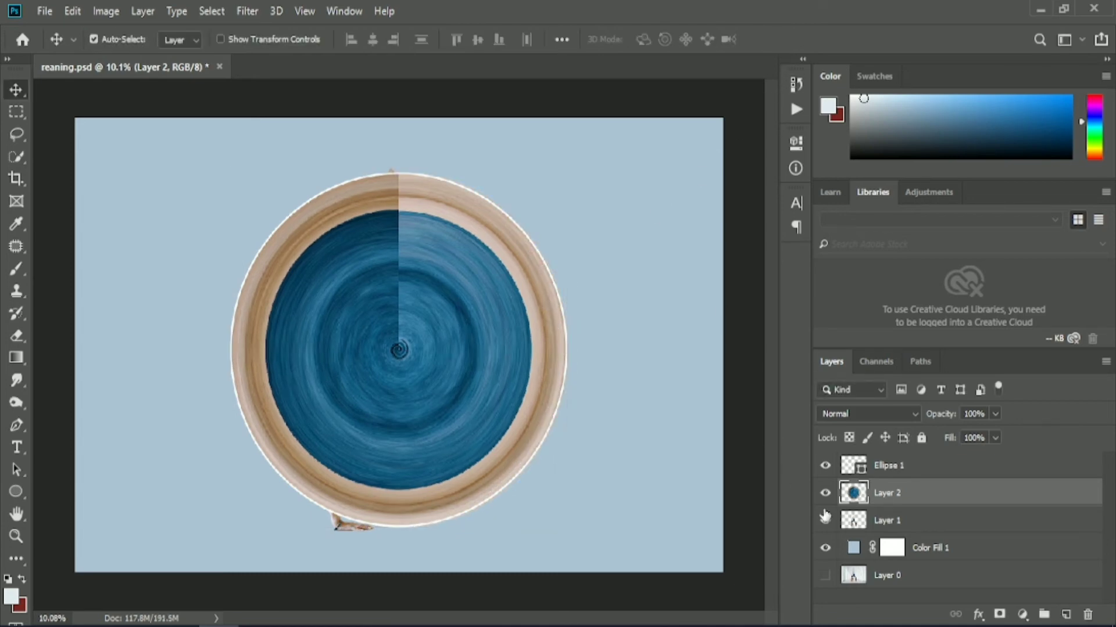
Step: Hide the white guide circle and place the polar disc beneath the woman's cutout, centred behind her
{"action": "left_click", "coordinate": [825, 465]}
{"action": "left_click_drag", "start_coordinate": [470, 318], "coordinate": [578, 322]}
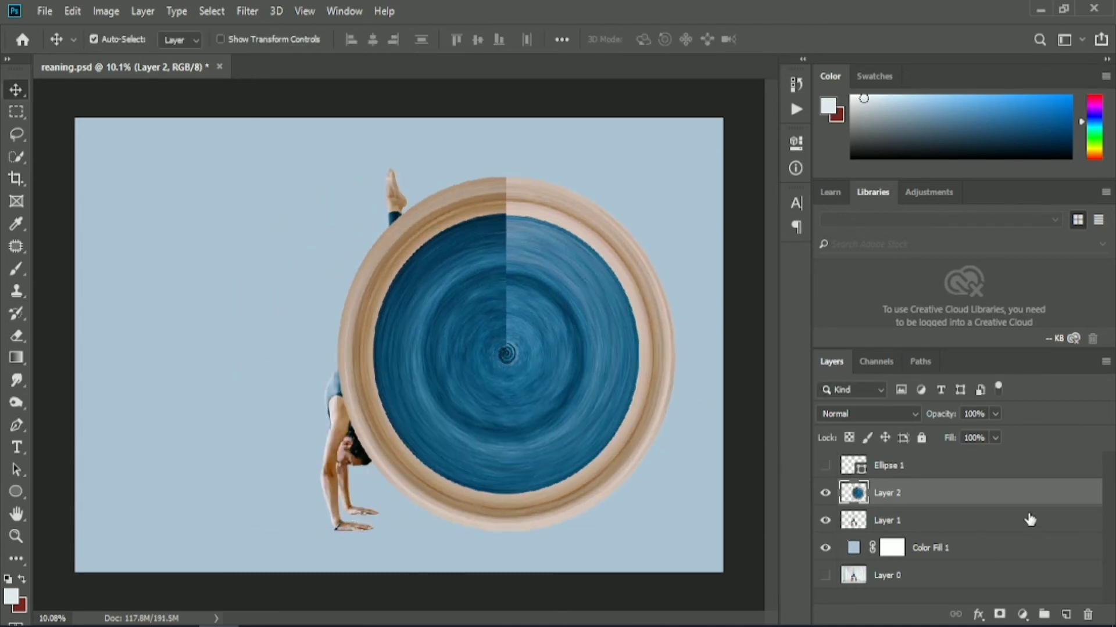
{"action": "left_click_drag", "start_coordinate": [1016, 517], "coordinate": [1016, 534]}
{"action": "left_click_drag", "start_coordinate": [571, 322], "coordinate": [459, 309]}
Step: Rotate the polar disc behind the woman by 180°, in two 90° clockwise turns, and apply the transform
{"action": "scroll", "coordinate": [405, 328], "scroll_direction": "up", "scroll_amount": 1}
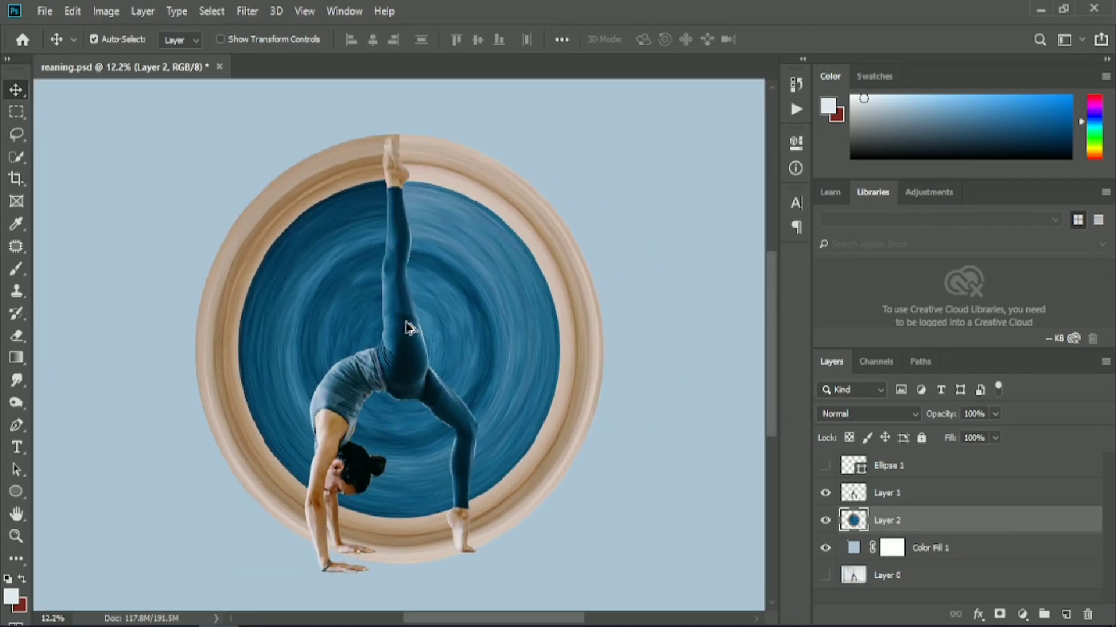
{"action": "scroll", "coordinate": [459, 343], "scroll_direction": "up", "scroll_amount": 1}
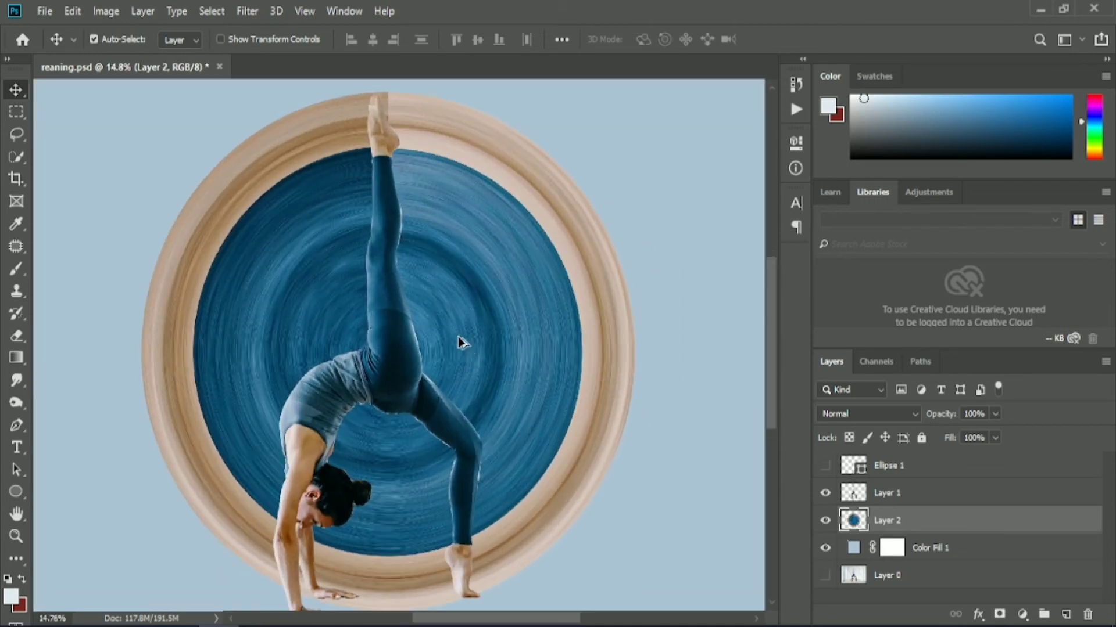
{"action": "right_click", "coordinate": [493, 296]}
{"action": "key", "text": "Escape"}
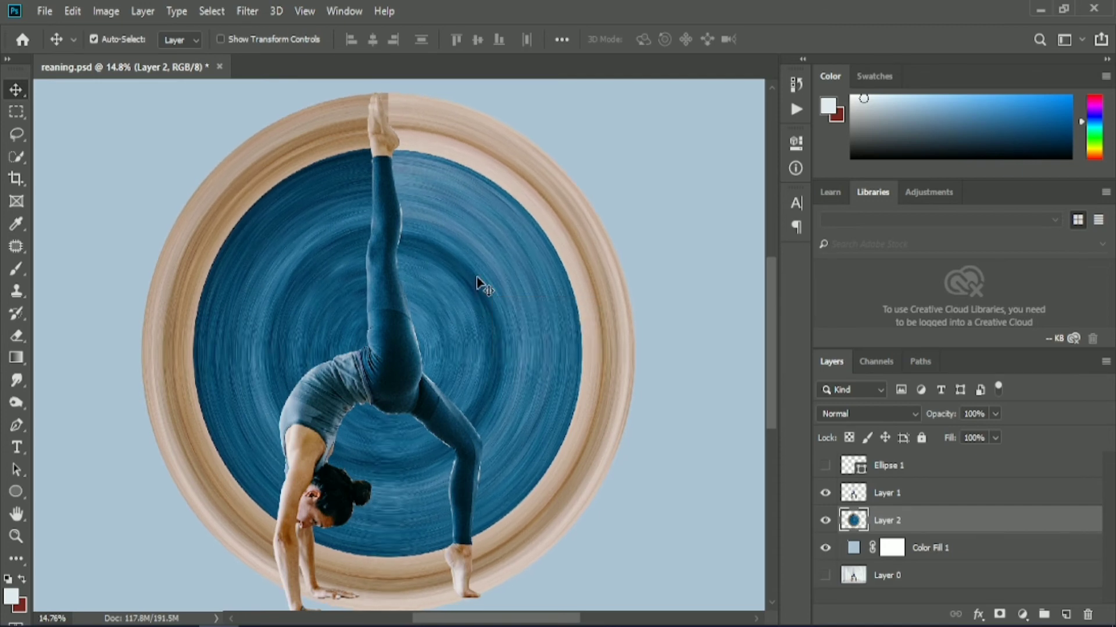
{"action": "key", "text": "ctrl+t"}
{"action": "right_click", "coordinate": [480, 291]}
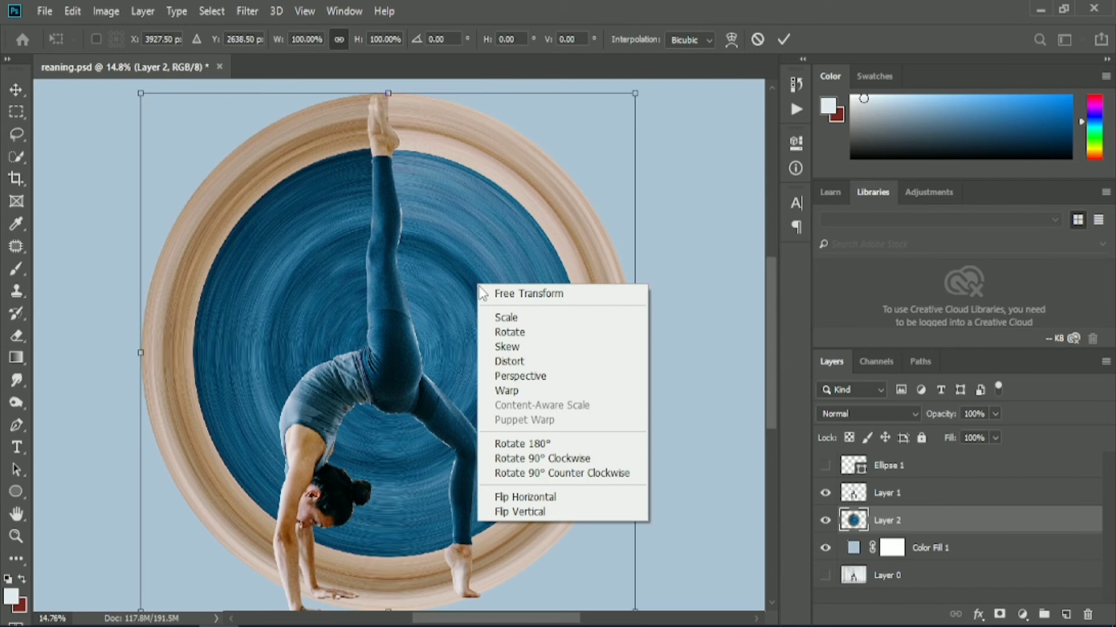
{"action": "left_click", "coordinate": [562, 460]}
{"action": "right_click", "coordinate": [548, 408]}
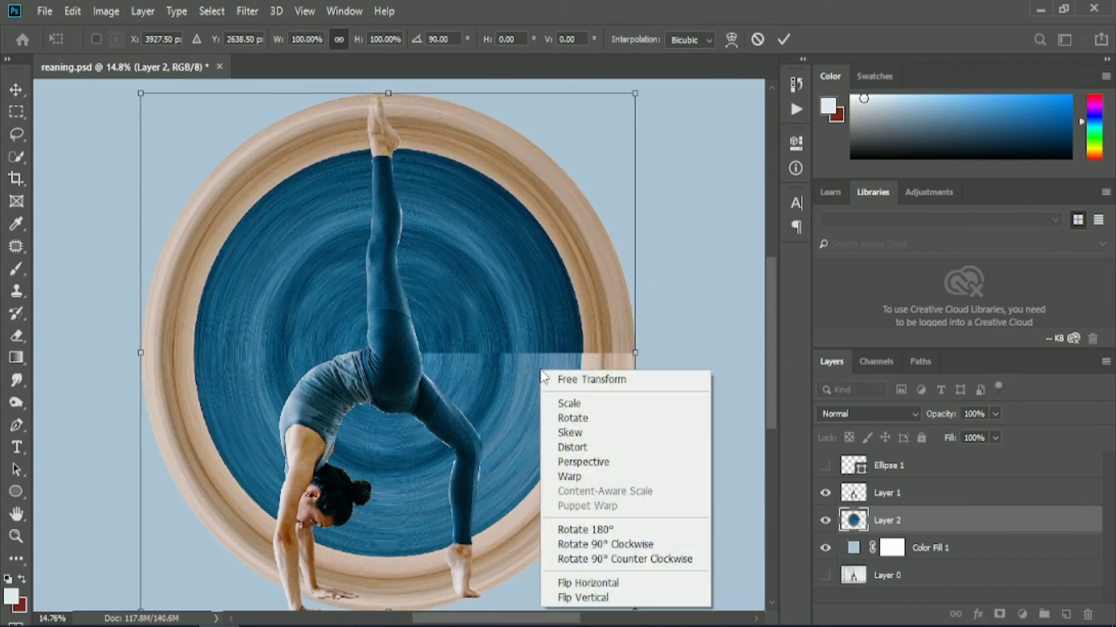
{"action": "left_click", "coordinate": [591, 546]}
{"action": "left_click", "coordinate": [784, 39]}
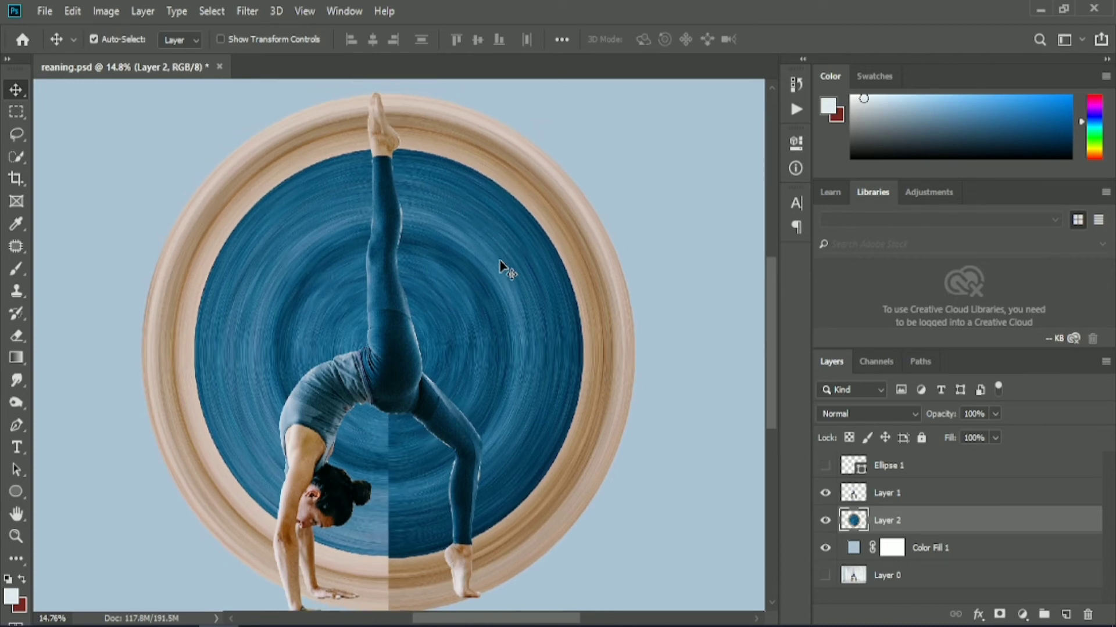
Step: Nudge the rotated disc horizontally back and forth to fine-tune its alignment behind the woman's raised leg
{"action": "key", "text": "shift+Right"}
{"action": "key", "text": "shift+Right"}
{"action": "key", "text": "shift+Right"}
{"action": "key", "text": "shift+Right"}
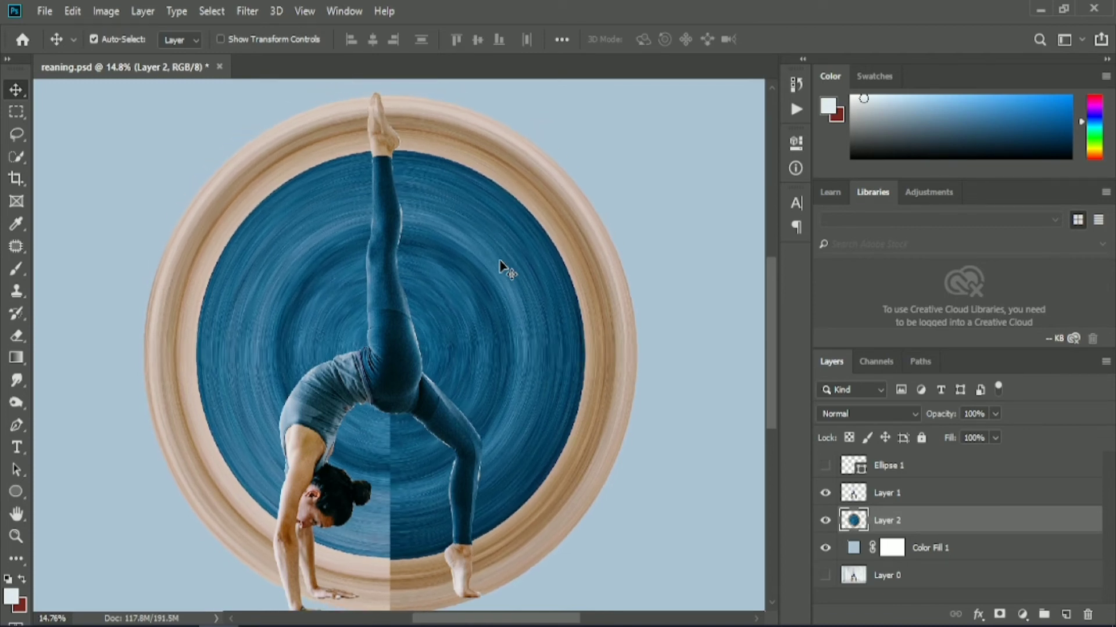
{"action": "key", "text": "shift+Right"}
{"action": "key", "text": "shift+Right"}
{"action": "key", "text": "shift+Right"}
{"action": "key", "text": "shift+Right"}
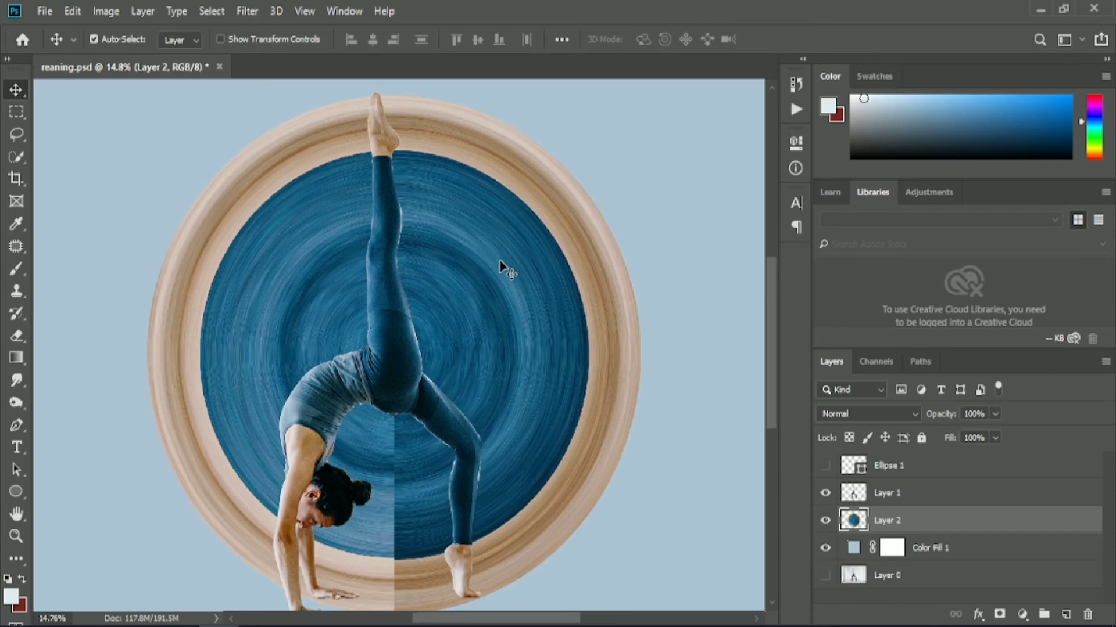
{"action": "key", "text": "shift+Left"}
{"action": "key", "text": "shift+Left"}
{"action": "key", "text": "shift+Left"}
{"action": "key", "text": "shift+Left"}
{"action": "key", "text": "shift+Left"}
{"action": "key", "text": "shift+Left"}
{"action": "key", "text": "shift+Left"}
{"action": "key", "text": "shift+Left"}
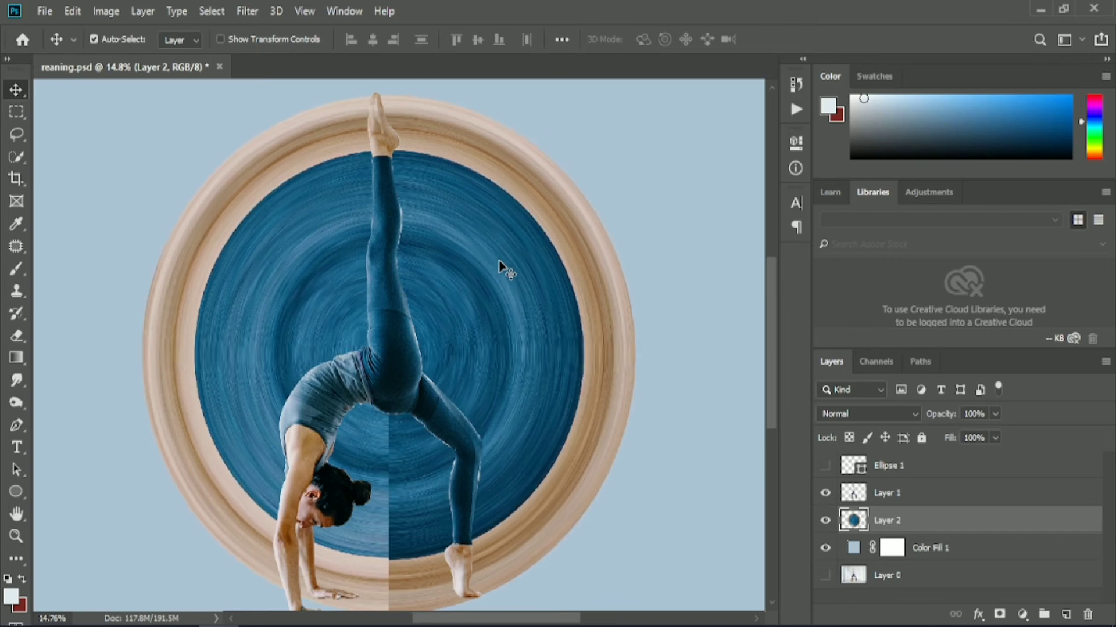
{"action": "key", "text": "shift+Left"}
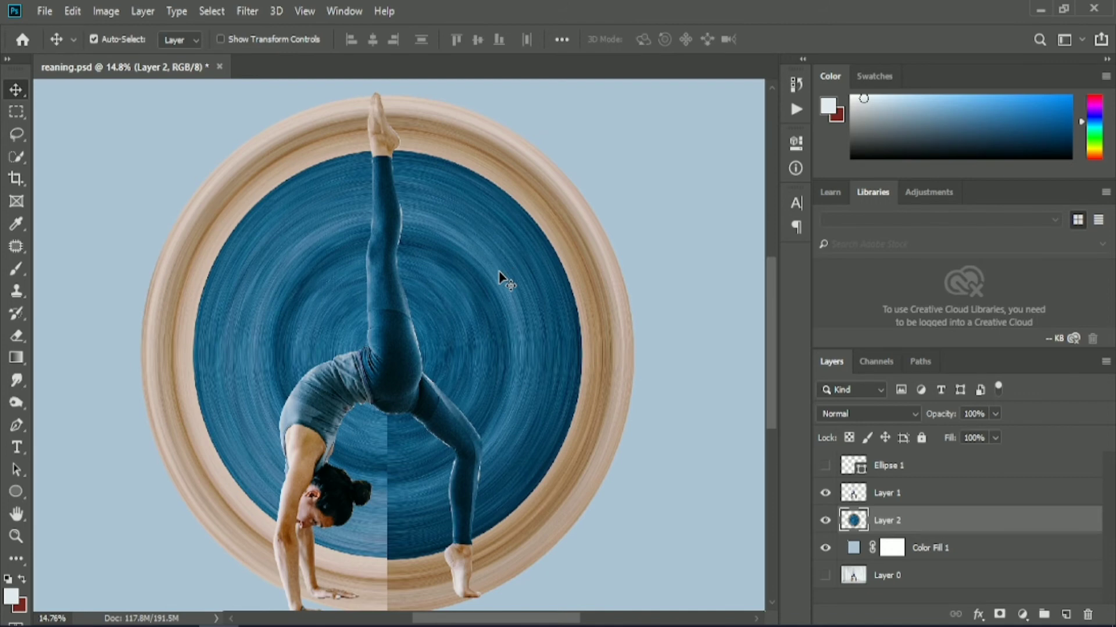
Step: Erase the disc beside the raised leg, under the torso and around the arms, keeping only the part behind the legs
{"action": "scroll", "coordinate": [499, 276], "scroll_direction": "down", "scroll_amount": 2}
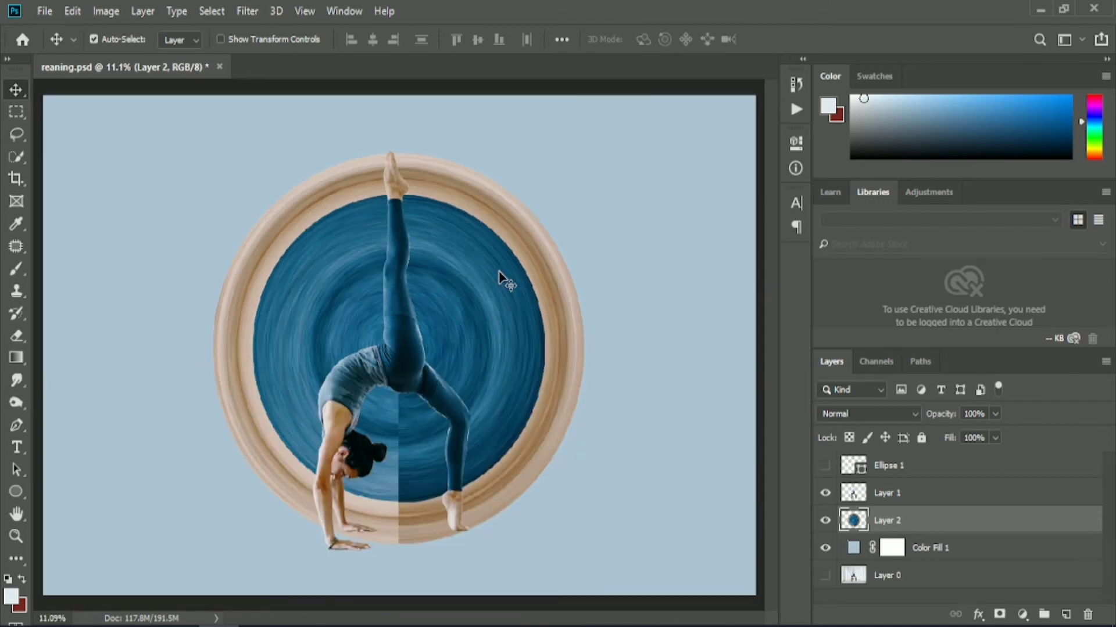
{"action": "left_click", "coordinate": [20, 340]}
{"action": "mouse_move", "coordinate": [323, 169]}
{"action": "left_mouse_down"}
{"action": "mouse_move", "coordinate": [340, 198]}
{"action": "mouse_move", "coordinate": [349, 407]}
{"action": "mouse_move", "coordinate": [377, 459]}
{"action": "mouse_move", "coordinate": [405, 441]}
{"action": "mouse_move", "coordinate": [403, 578]}
{"action": "left_mouse_up"}
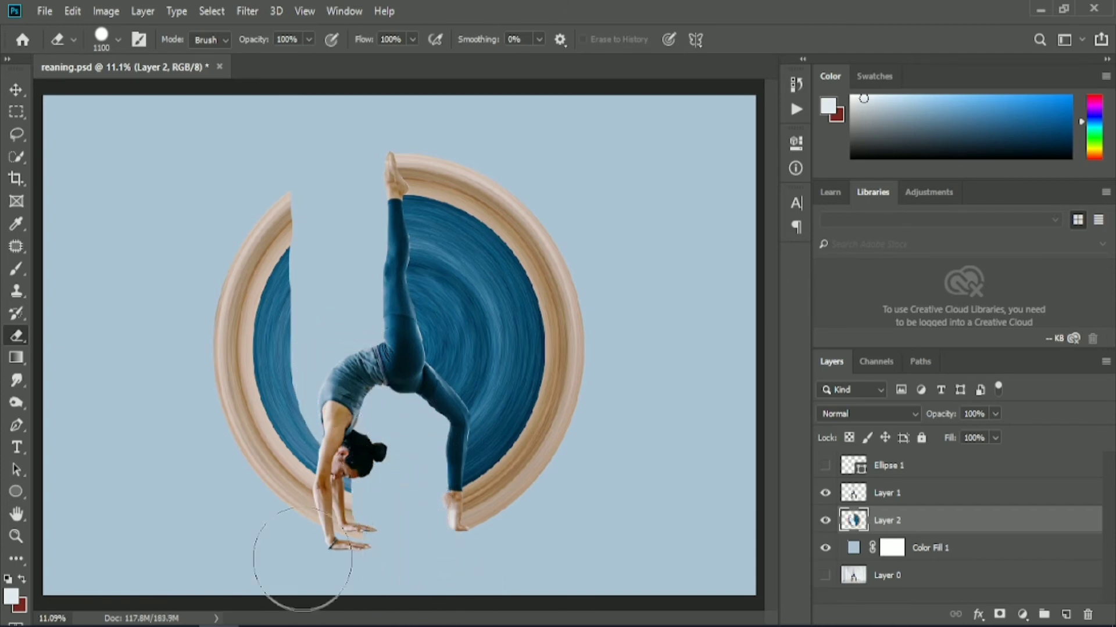
{"action": "mouse_move", "coordinate": [302, 560]}
{"action": "left_mouse_down"}
{"action": "mouse_move", "coordinate": [336, 544]}
{"action": "mouse_move", "coordinate": [280, 482]}
{"action": "mouse_move", "coordinate": [263, 273]}
{"action": "left_mouse_up"}
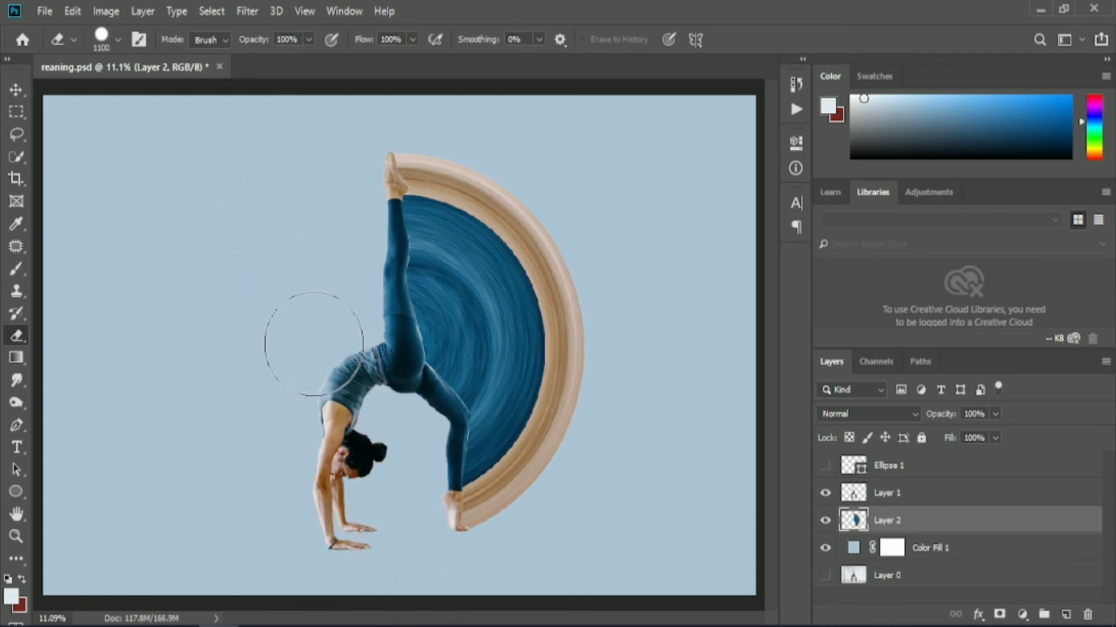
Step: Reduce the eraser brush to 250 px and examine the disc's edge around the woman's lower foot and calf
{"action": "key", "text": "bracketleft"}
{"action": "key", "text": "bracketleft"}
{"action": "key", "text": "bracketleft"}
{"action": "key", "text": "bracketleft"}
{"action": "scroll", "coordinate": [462, 537], "scroll_direction": "up", "scroll_amount": 8}
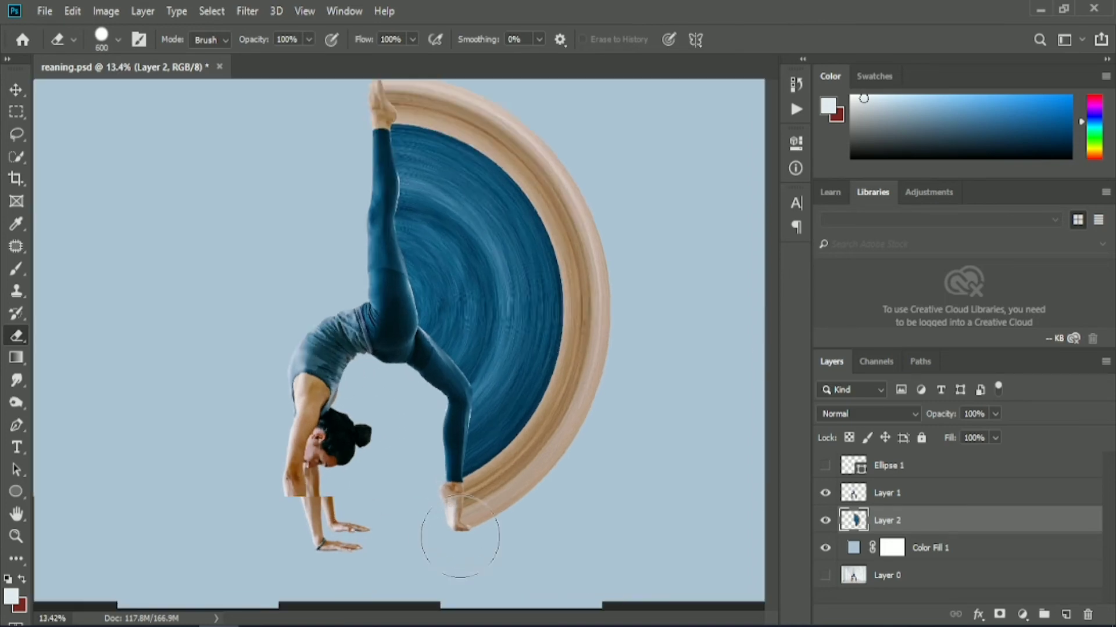
{"action": "key", "text": "bracketleft"}
{"action": "key", "text": "bracketleft"}
{"action": "key", "text": "bracketleft"}
{"action": "key", "text": "bracketleft"}
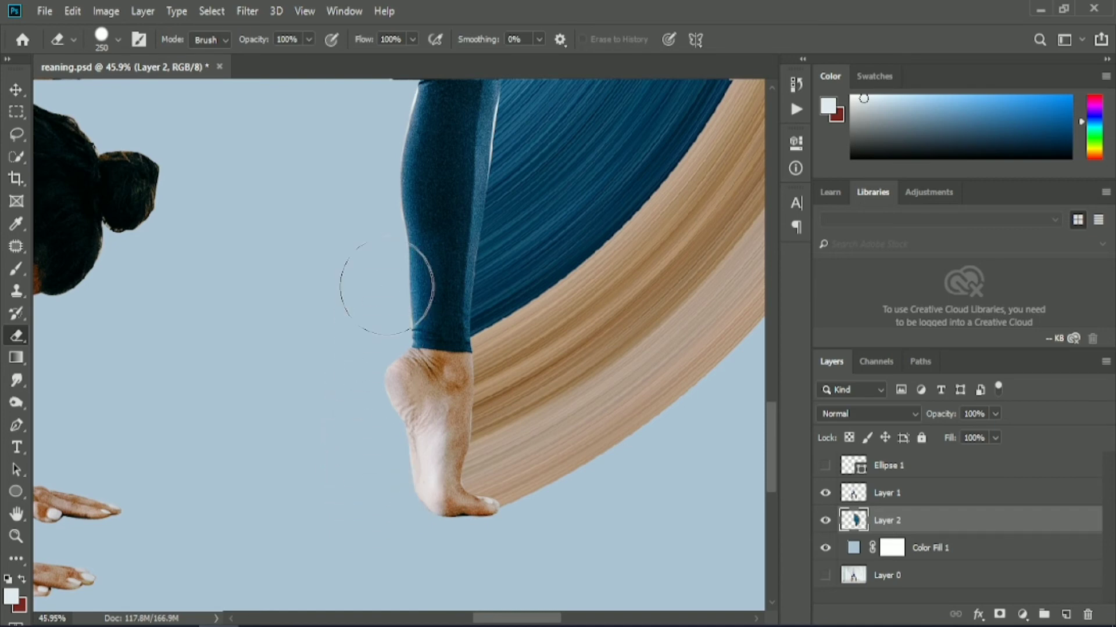
{"action": "scroll", "coordinate": [372, 290], "scroll_direction": "down", "scroll_amount": 3}
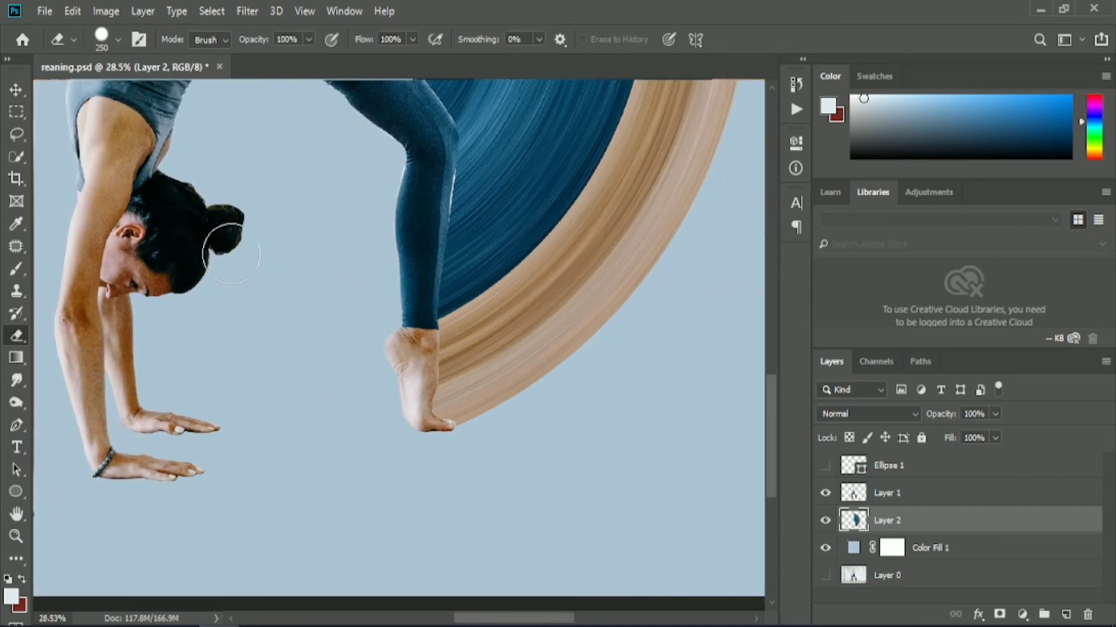
{"action": "scroll", "coordinate": [232, 254], "scroll_direction": "down", "scroll_amount": 6}
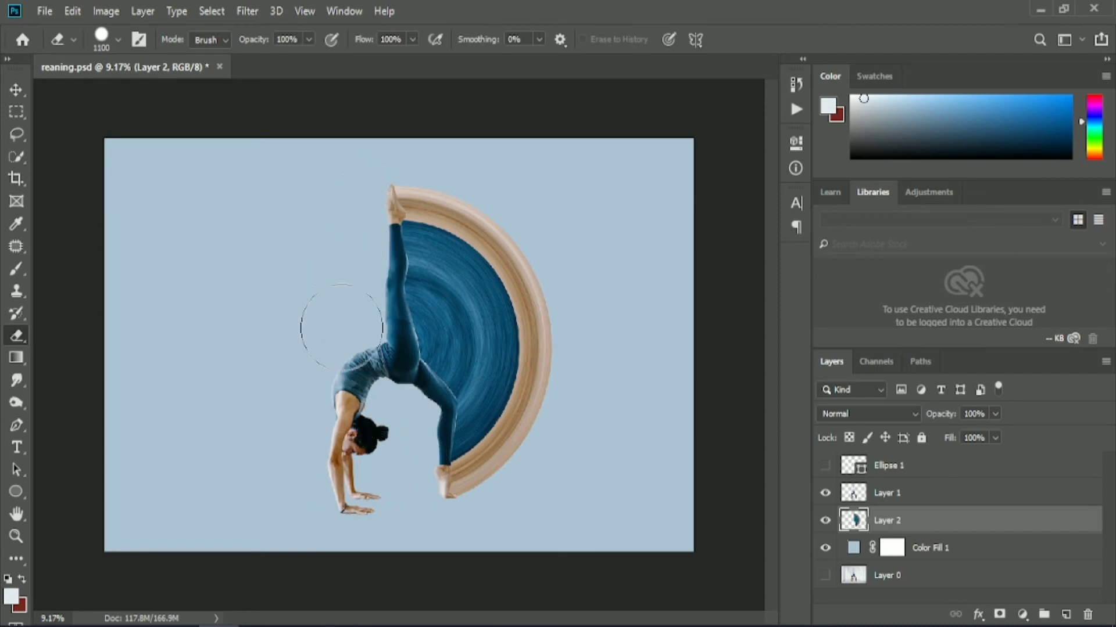
Step: Select the woman's cutout layer, hiding and reshowing it to inspect the erased disc beneath
{"action": "left_click", "coordinate": [14, 92]}
{"action": "left_click", "coordinate": [215, 252]}
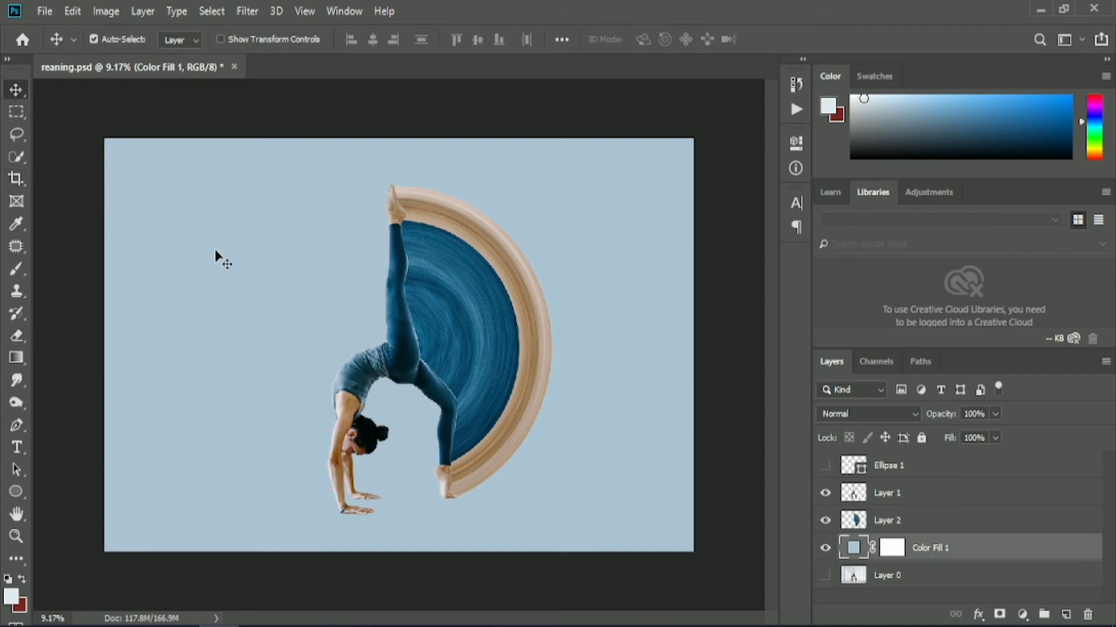
{"action": "left_click", "coordinate": [924, 504]}
{"action": "left_click", "coordinate": [825, 493]}
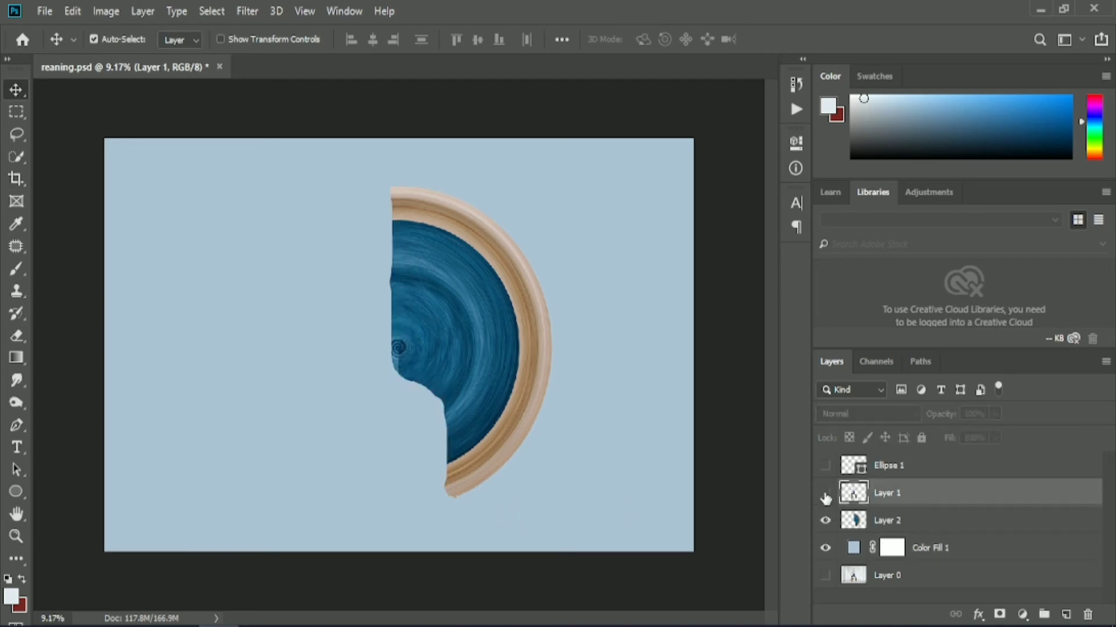
{"action": "left_click", "coordinate": [825, 494]}
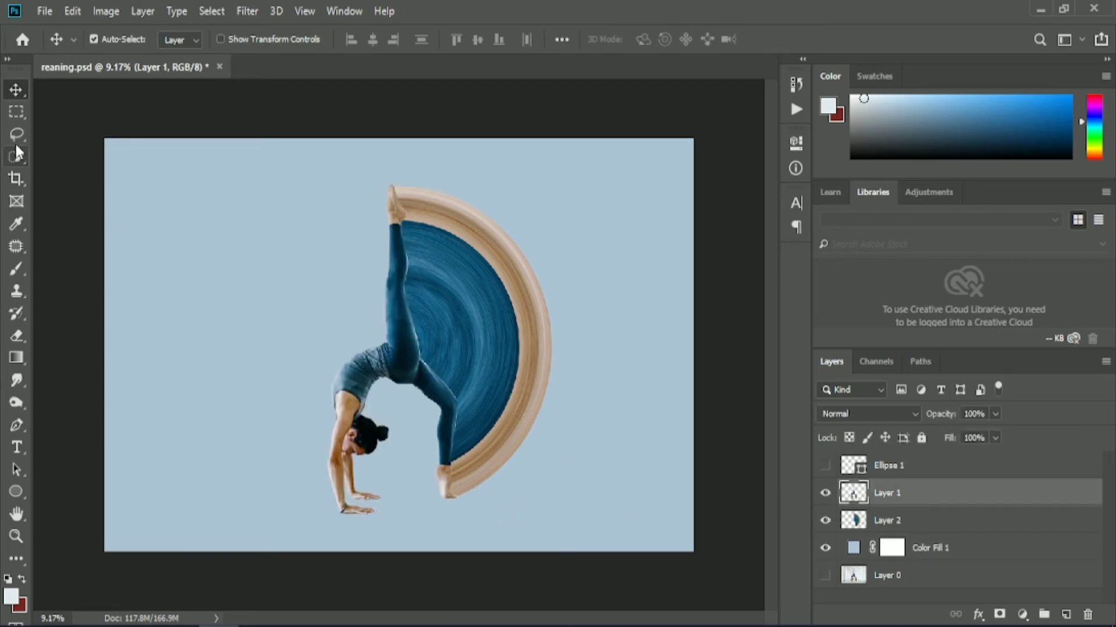
Step: Make a narrow vertical rectangular selection from the woman's shirt down her front arm to the wrist, and nudge it toward the arm's inner side
{"action": "left_click", "coordinate": [17, 112]}
{"action": "scroll", "coordinate": [355, 462], "scroll_direction": "up", "scroll_amount": 5}
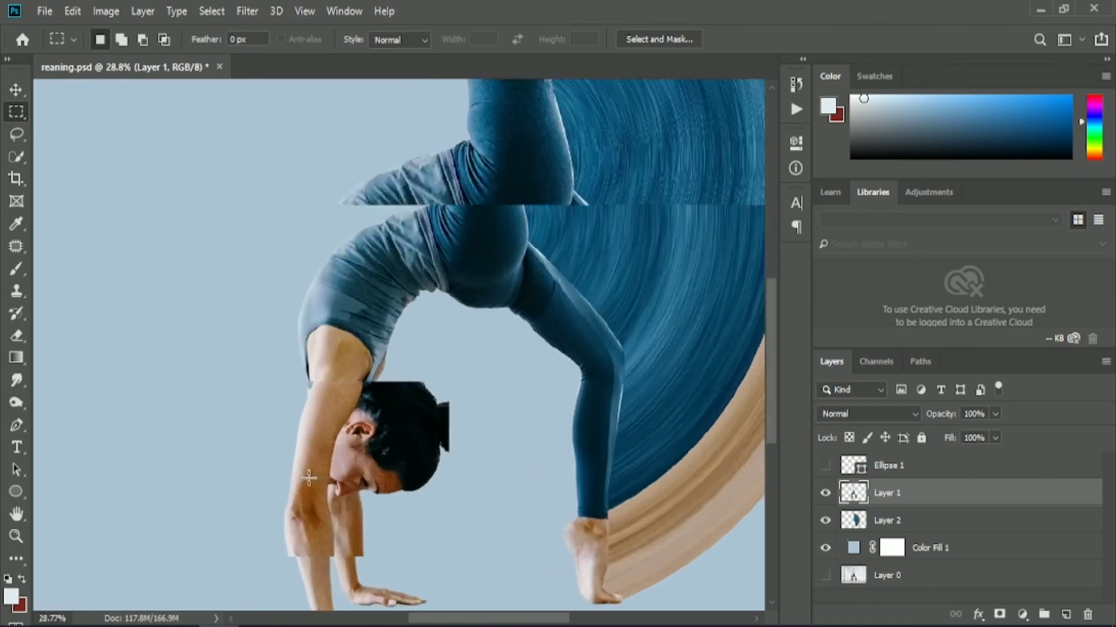
{"action": "scroll", "coordinate": [316, 376], "scroll_direction": "down", "scroll_amount": 2}
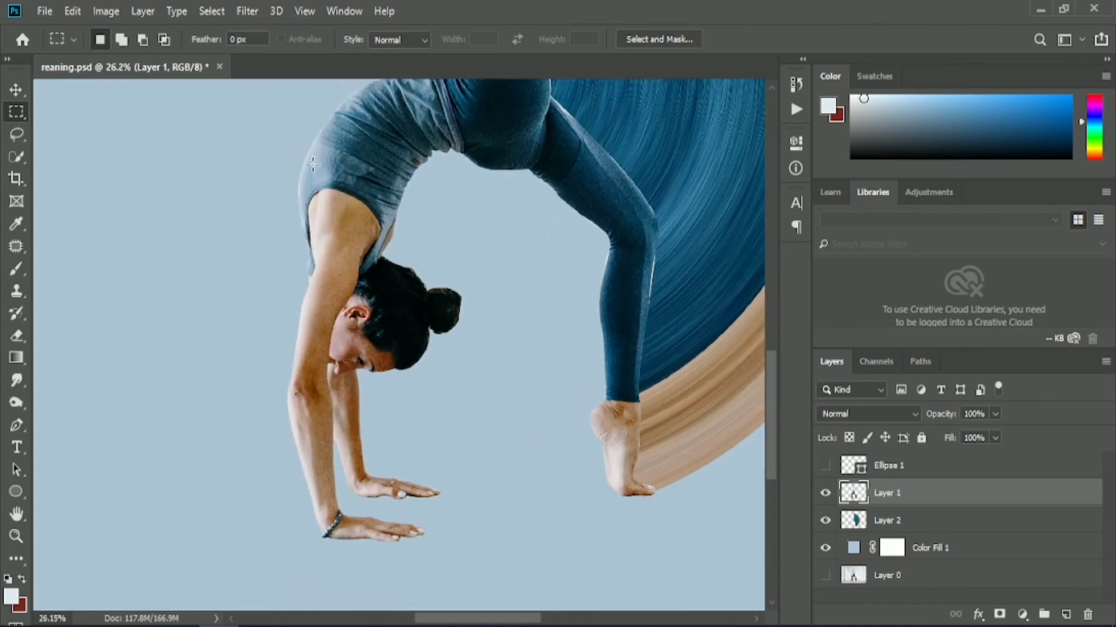
{"action": "left_click_drag", "start_coordinate": [313, 165], "coordinate": [329, 531]}
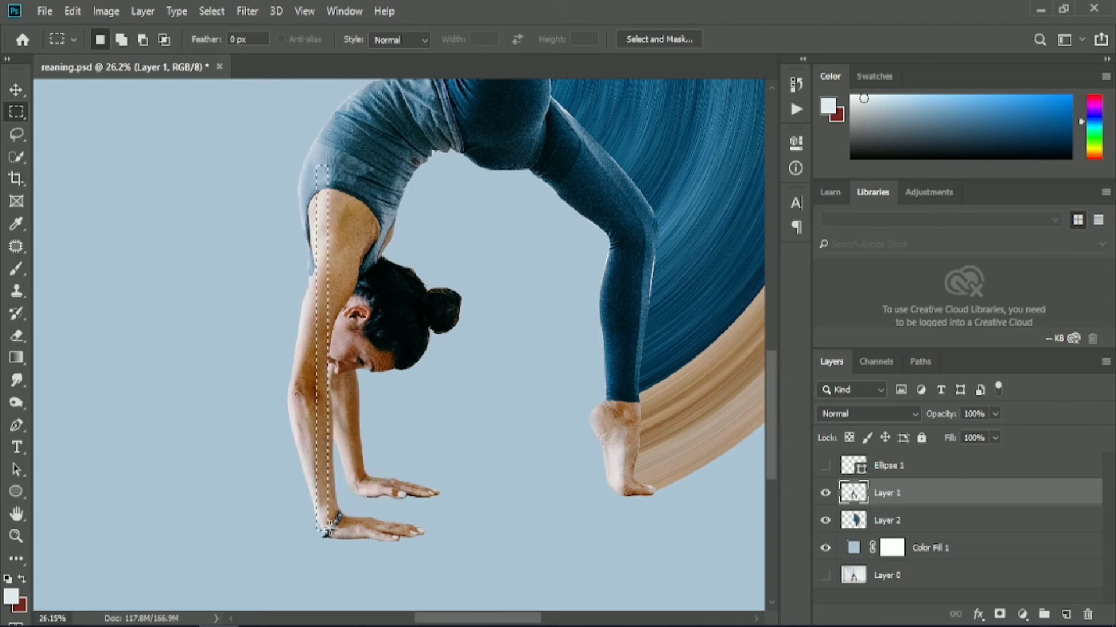
{"action": "key", "text": "shift+Right"}
{"action": "key", "text": "shift+Right"}
{"action": "key", "text": "shift+Right"}
{"action": "key", "text": "shift+Right"}
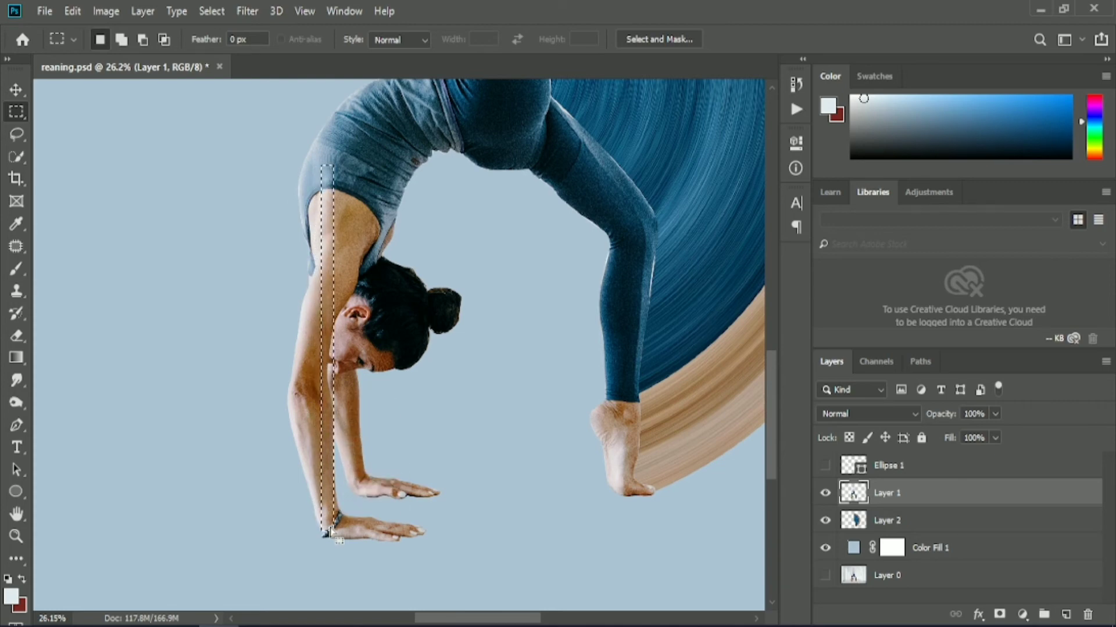
{"action": "key", "text": "shift+Right"}
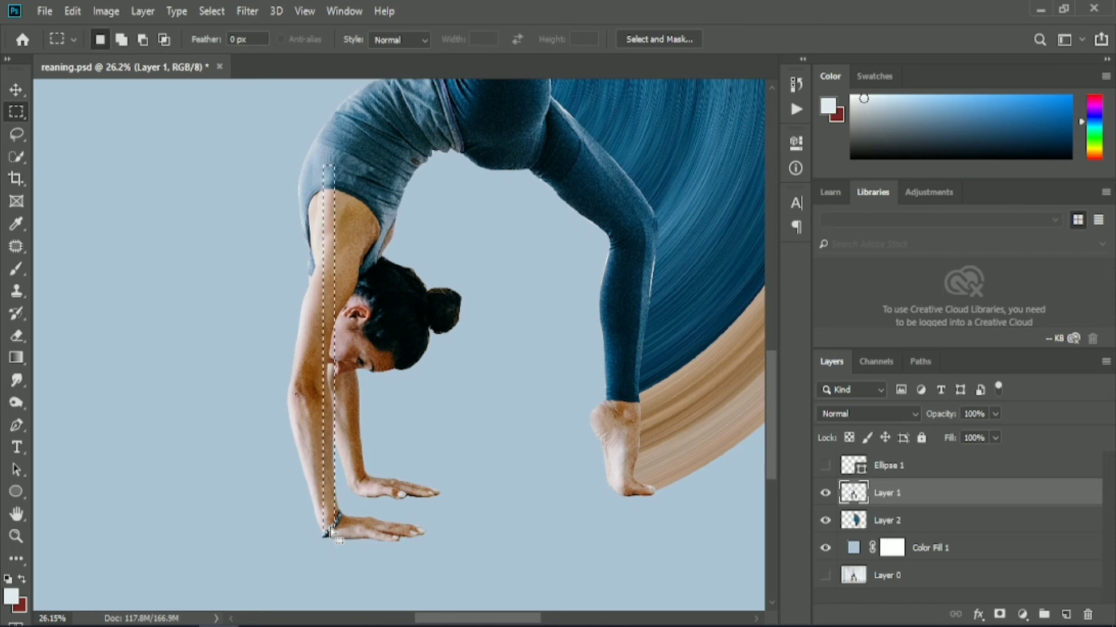
Step: Copy the selected arm strip to a new layer, toggling layer visibility to check it
{"action": "right_click", "coordinate": [328, 531]}
{"action": "left_click", "coordinate": [426, 145]}
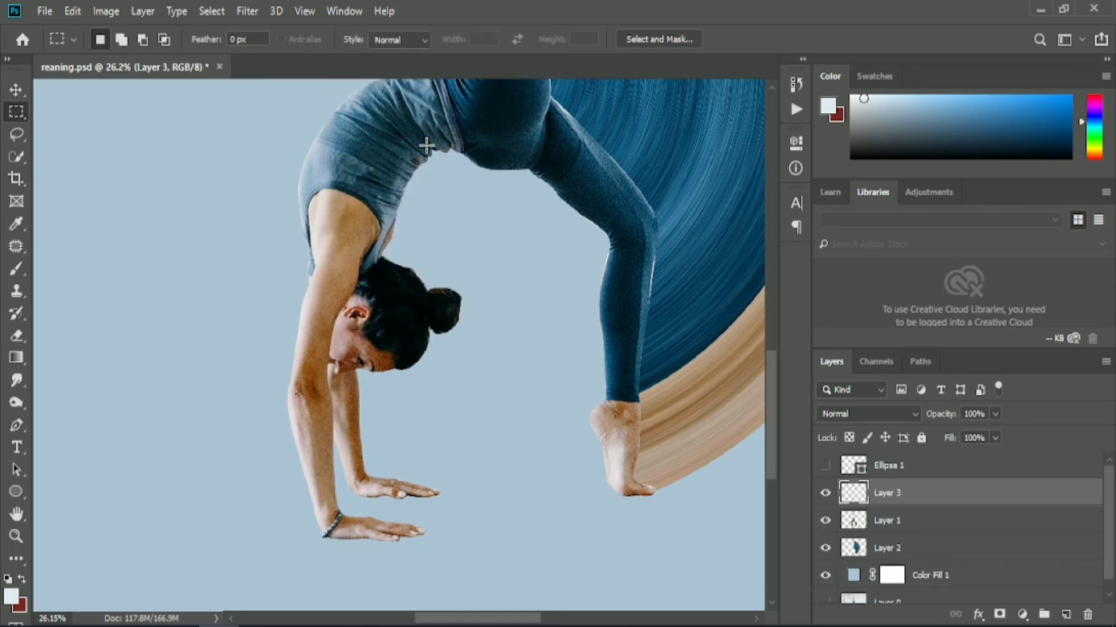
{"action": "left_click", "coordinate": [825, 520]}
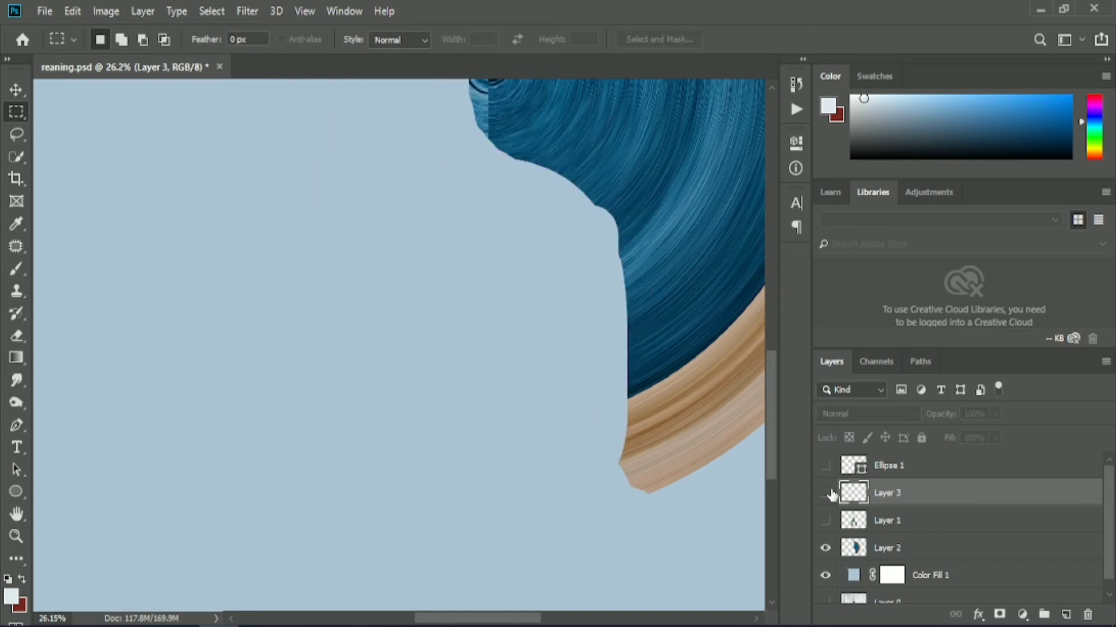
{"action": "left_click", "coordinate": [825, 520]}
{"action": "scroll", "coordinate": [377, 261], "scroll_direction": "up", "scroll_amount": 3}
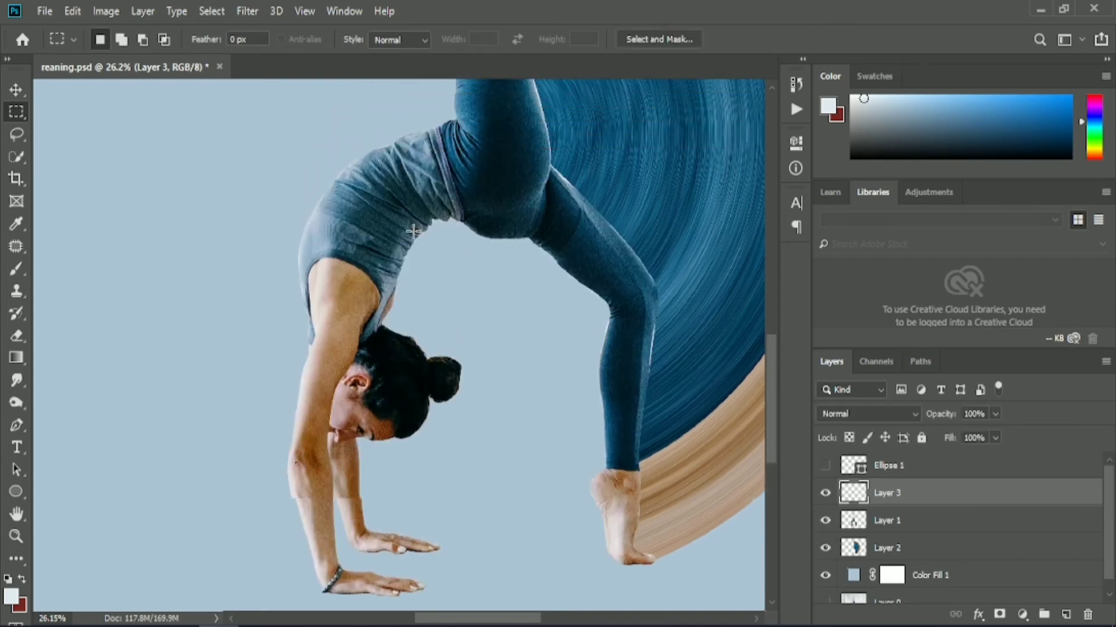
Step: Make a narrow horizontal rectangular selection across the woman's waist and hips, and nudge it vertically into place
{"action": "mouse_move", "coordinate": [339, 239]}
{"action": "left_mouse_down"}
{"action": "mouse_move", "coordinate": [433, 214]}
{"action": "mouse_move", "coordinate": [539, 225]}
{"action": "left_mouse_up"}
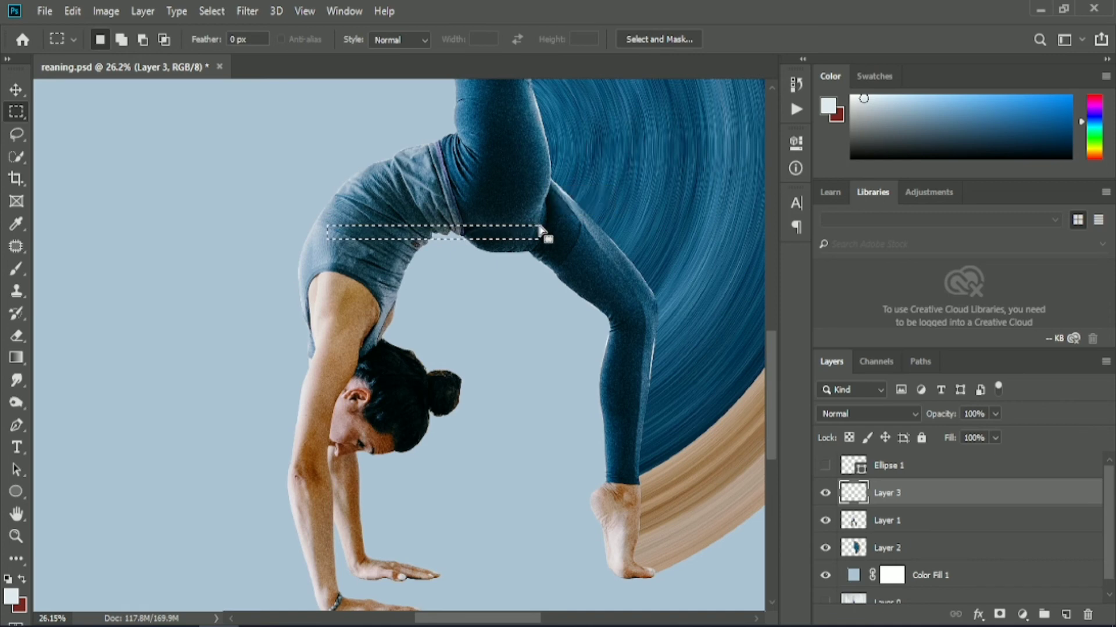
{"action": "key", "text": "shift+Up"}
{"action": "key", "text": "shift+Up"}
{"action": "key", "text": "shift+Up"}
{"action": "key", "text": "shift+Up"}
{"action": "key", "text": "shift+Down"}
{"action": "key", "text": "shift+Down"}
{"action": "key", "text": "shift+Down"}
{"action": "key", "text": "shift+Down"}
{"action": "key", "text": "shift+Down"}
{"action": "key", "text": "shift+Down"}
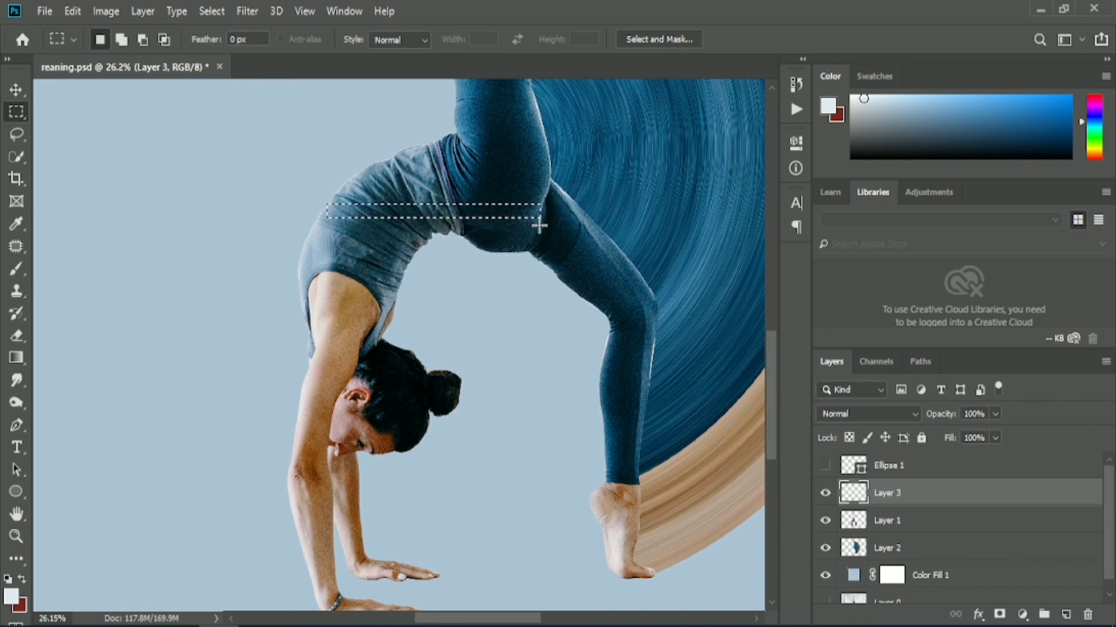
Step: Copy the selected waist strip from the woman's cutout, Layer 1, to a new layer
{"action": "right_click", "coordinate": [530, 222]}
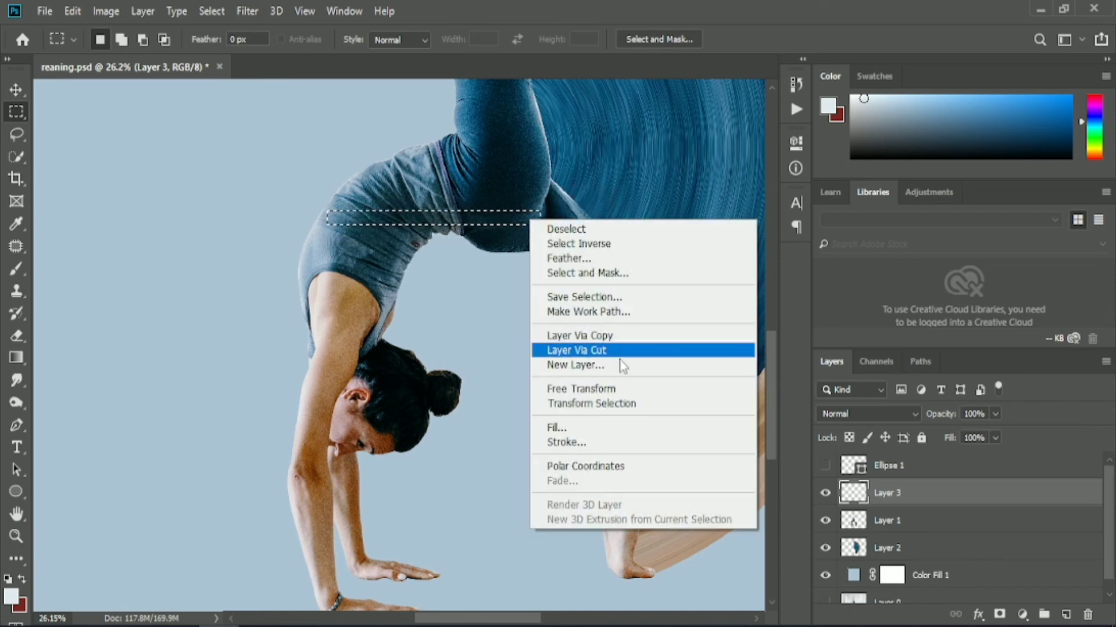
{"action": "left_click", "coordinate": [898, 486]}
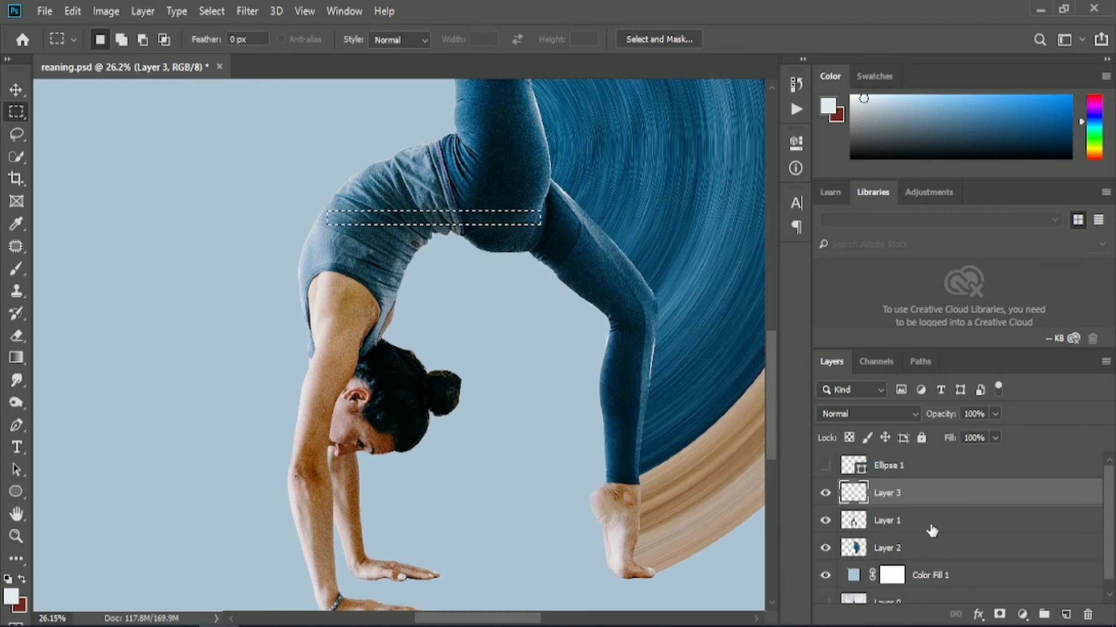
{"action": "left_click", "coordinate": [929, 521]}
{"action": "right_click", "coordinate": [527, 222]}
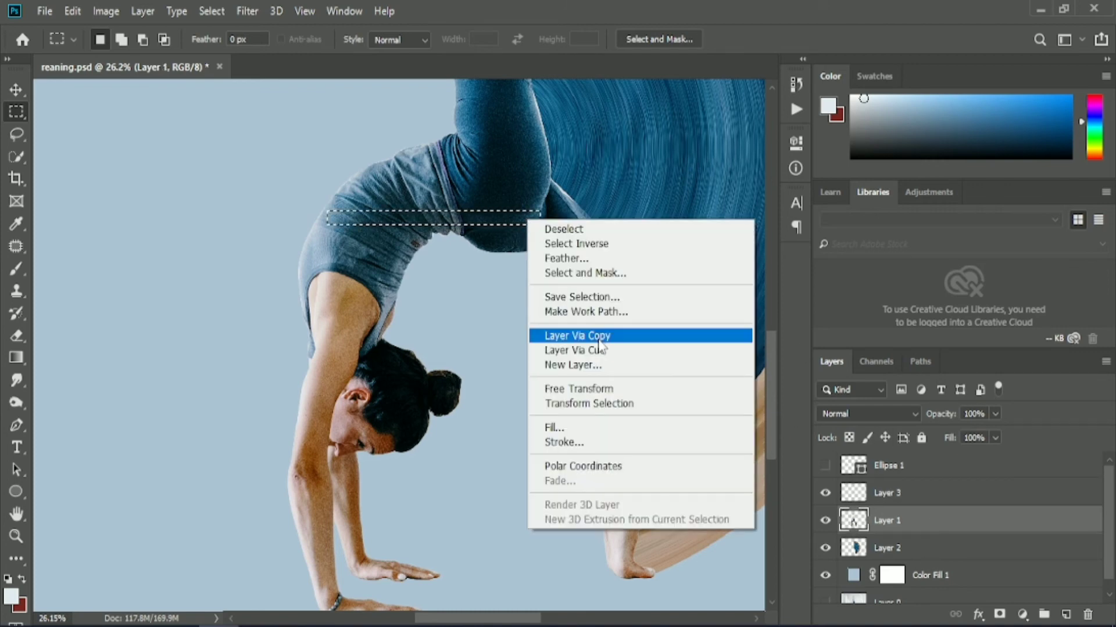
{"action": "left_click", "coordinate": [597, 339]}
Step: Hide the woman's cutout, rotate the waist strip -90°, and place it directly above the vertical arm strip
{"action": "left_click", "coordinate": [825, 548]}
{"action": "key", "text": "v"}
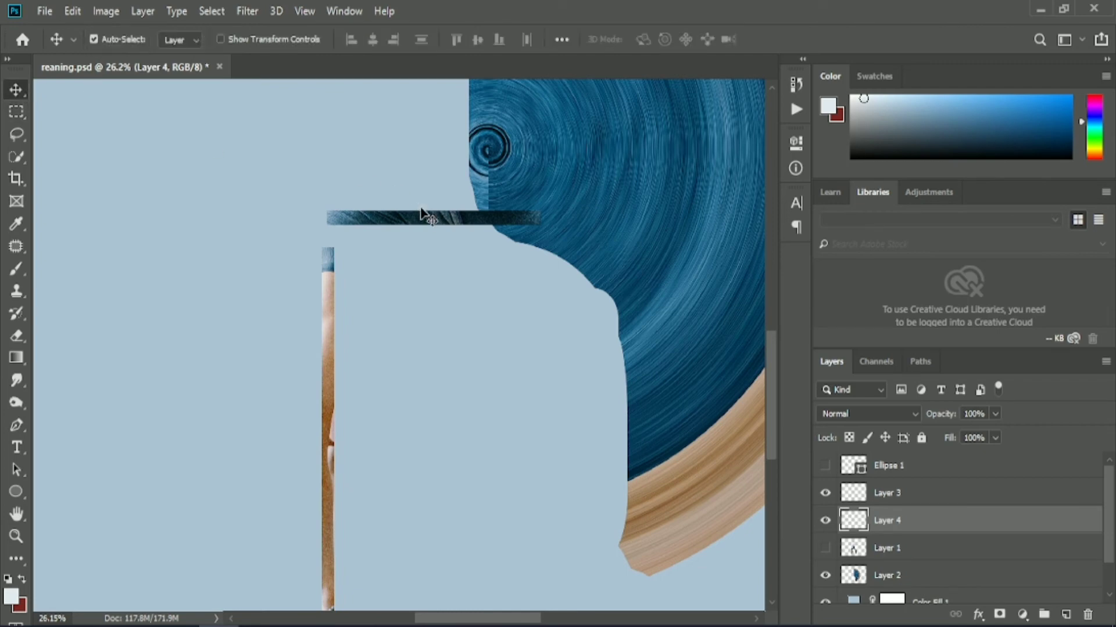
{"action": "key", "text": "ctrl+t"}
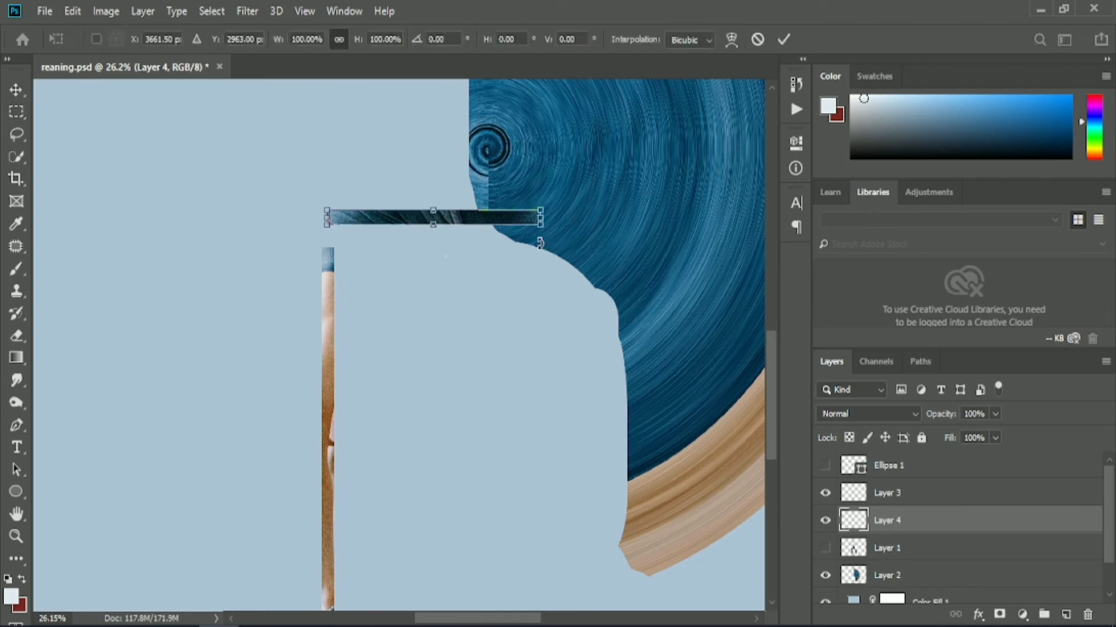
{"action": "left_click_drag", "start_coordinate": [552, 235], "coordinate": [442, 122]}
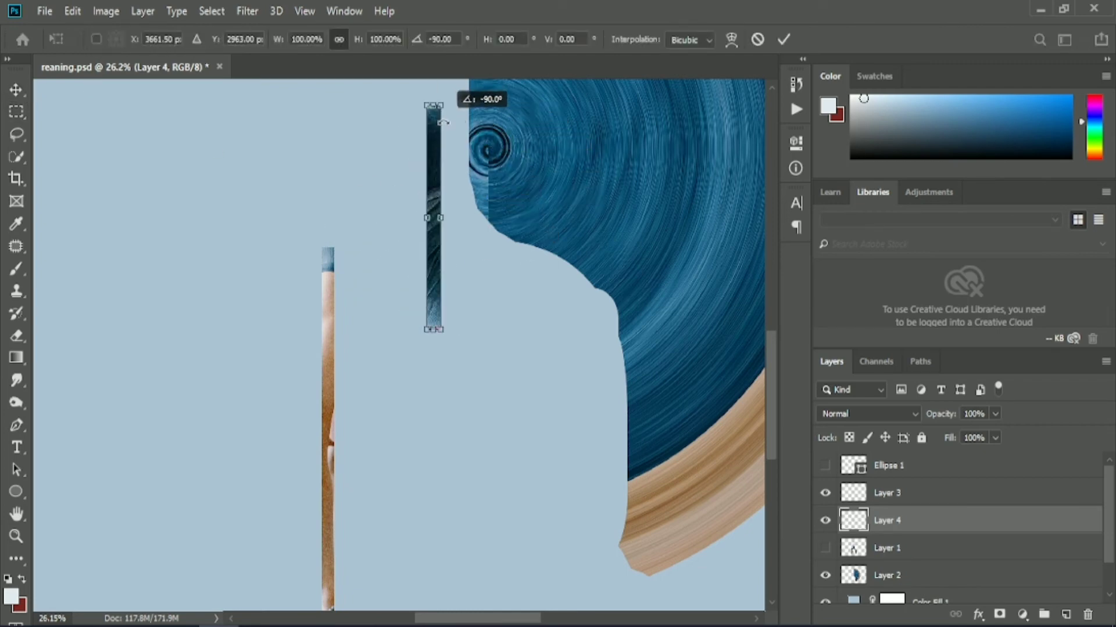
{"action": "left_click_drag", "start_coordinate": [433, 233], "coordinate": [326, 156]}
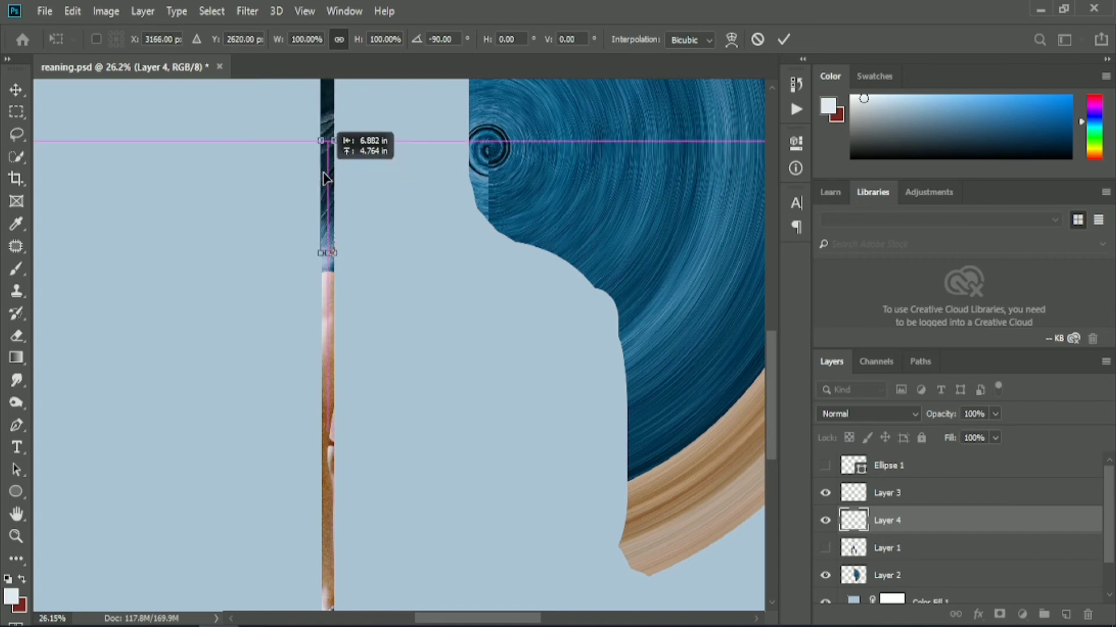
{"action": "left_click", "coordinate": [783, 40]}
Step: Merge the waist strip and arm strip layers, Layer 3 and Layer 4, into one layer
{"action": "left_click", "coordinate": [947, 494], "text": "shift"}
{"action": "right_click", "coordinate": [947, 491]}
{"action": "key", "text": "Escape"}
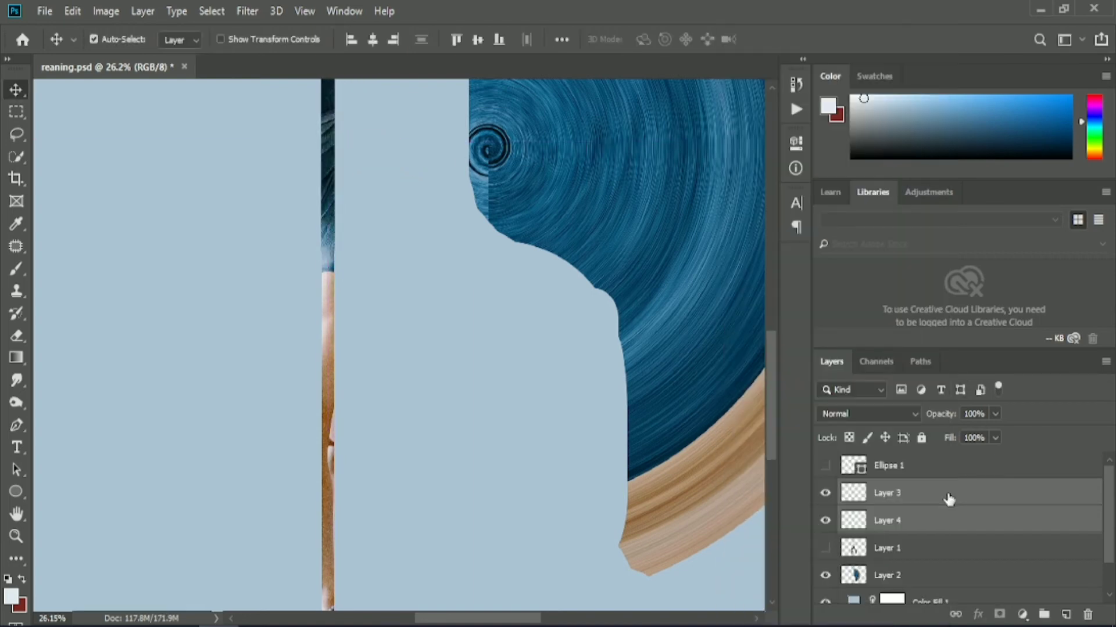
{"action": "key", "text": "ctrl+e"}
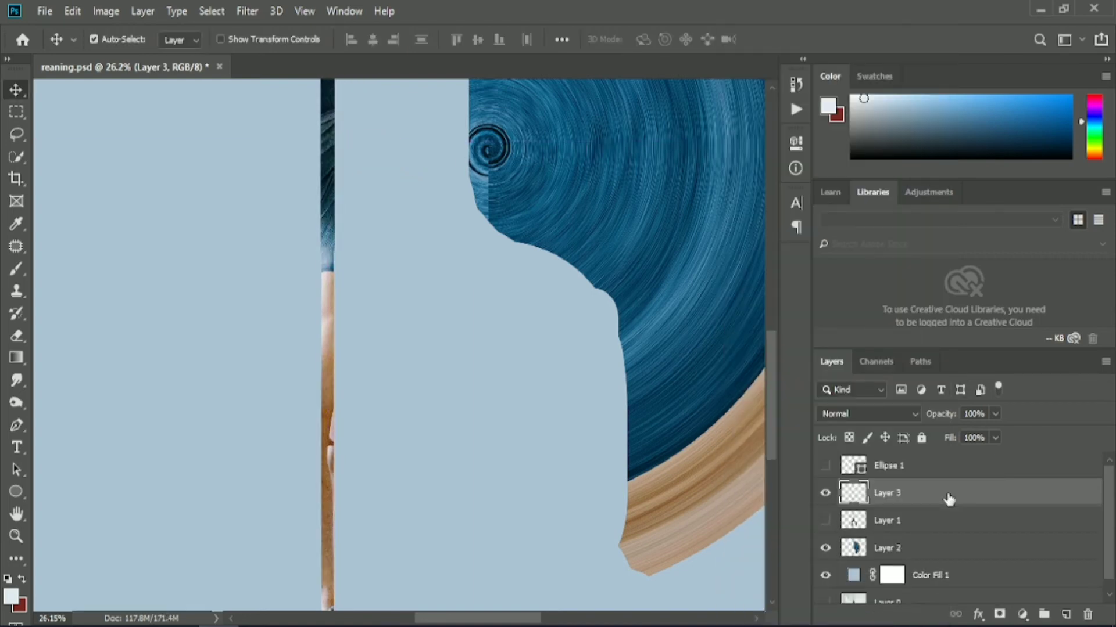
Step: Stretch the merged vertical strip horizontally across the full canvas width
{"action": "scroll", "coordinate": [483, 323], "scroll_direction": "down", "scroll_amount": 5}
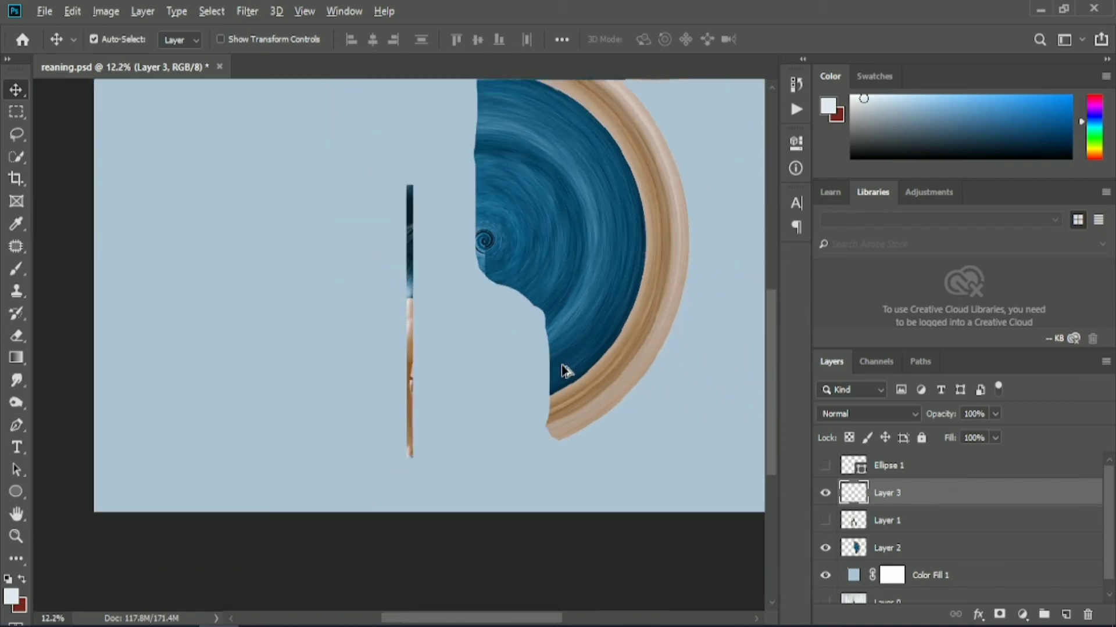
{"action": "scroll", "coordinate": [563, 372], "scroll_direction": "down", "scroll_amount": 1}
{"action": "key", "text": "ctrl+t"}
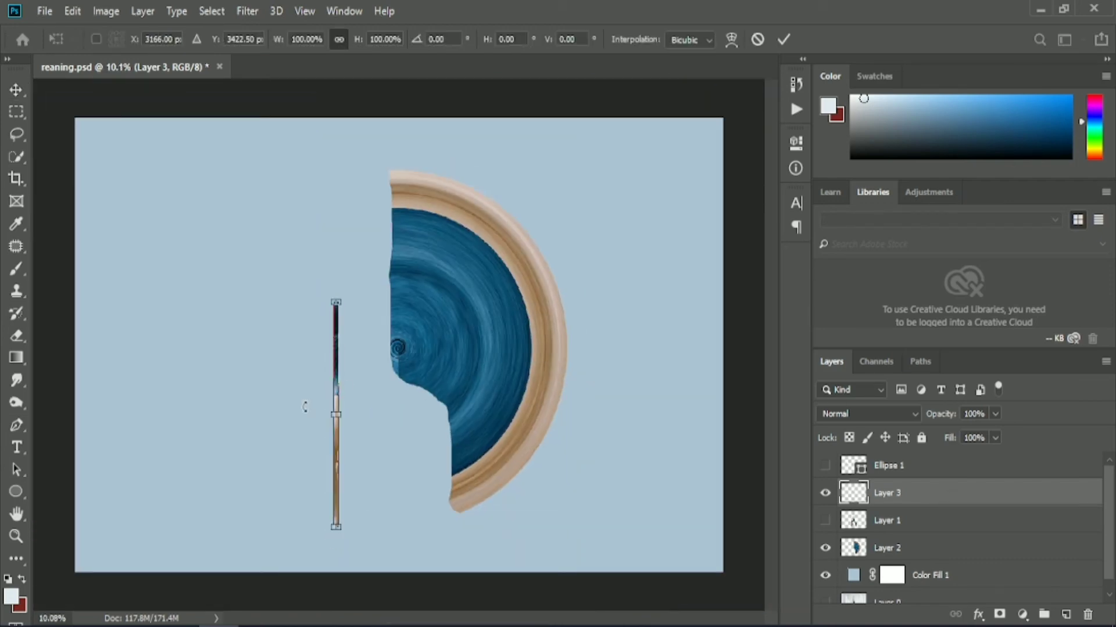
{"action": "left_click_drag", "start_coordinate": [343, 416], "coordinate": [722, 439]}
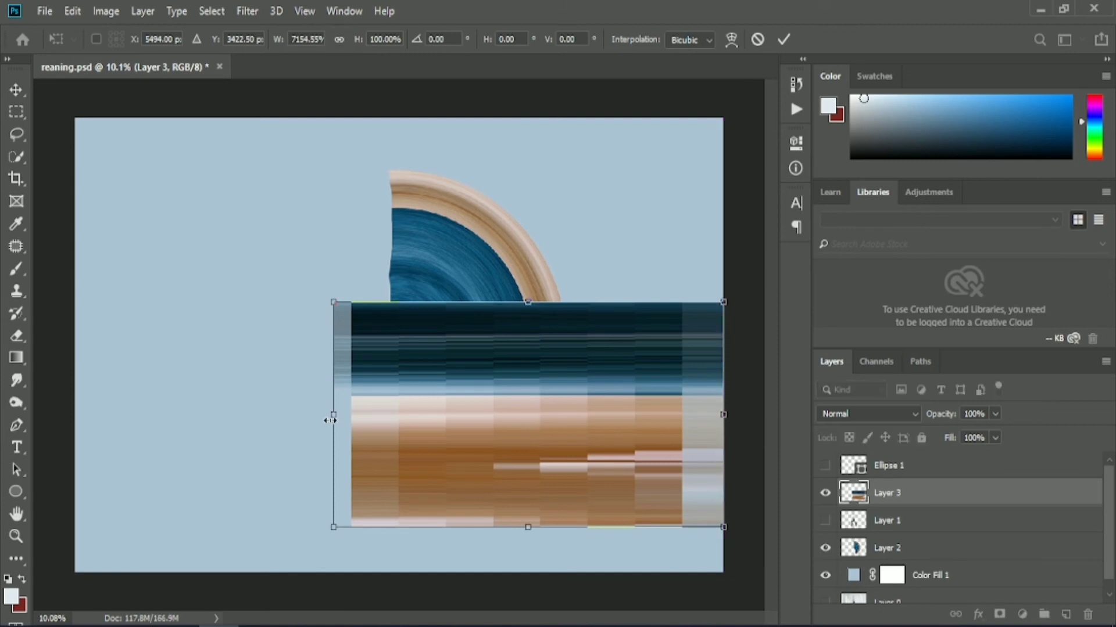
{"action": "left_click_drag", "start_coordinate": [327, 417], "coordinate": [75, 429]}
{"action": "left_click", "coordinate": [783, 39]}
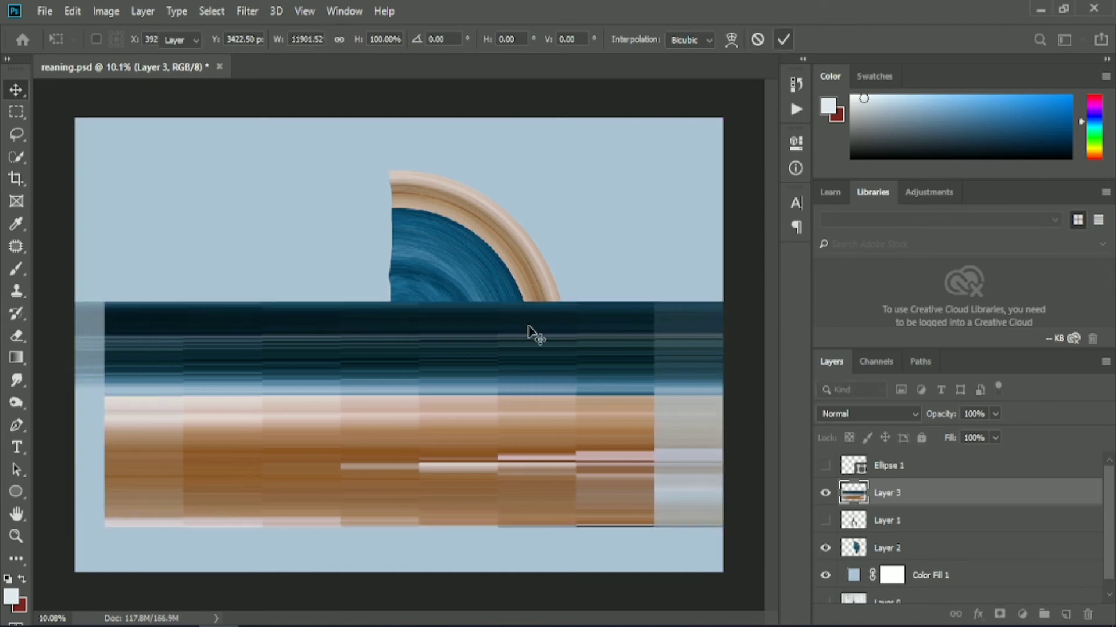
Step: Cut a vertical rectangular section from the middle of the stretched band to a new layer and delete the leftover band's layer
{"action": "left_click", "coordinate": [17, 112]}
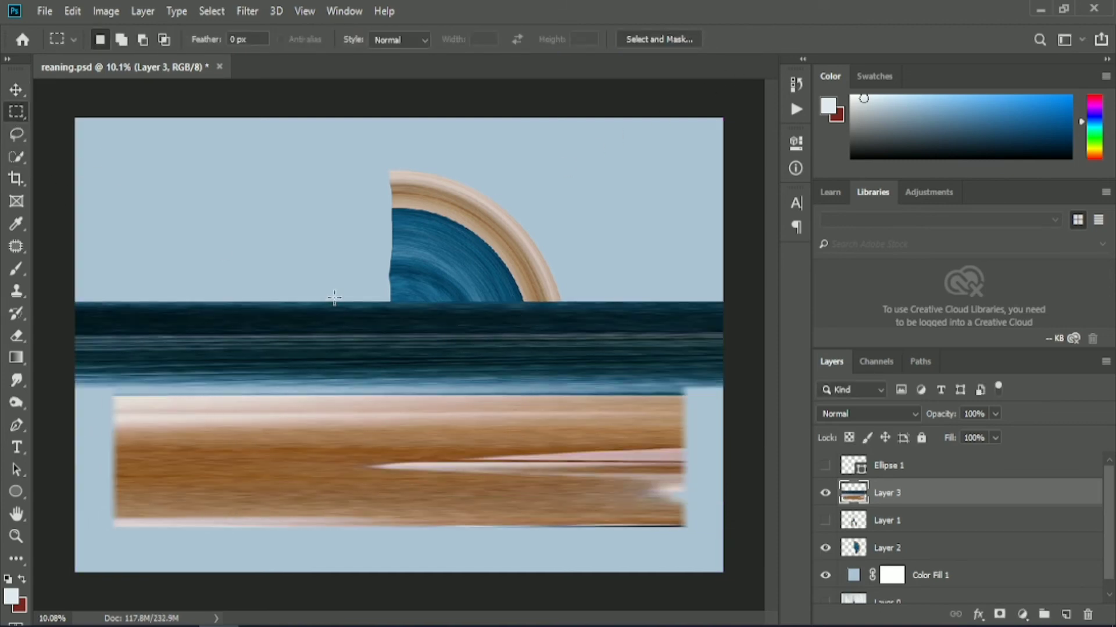
{"action": "left_click_drag", "start_coordinate": [334, 297], "coordinate": [394, 524]}
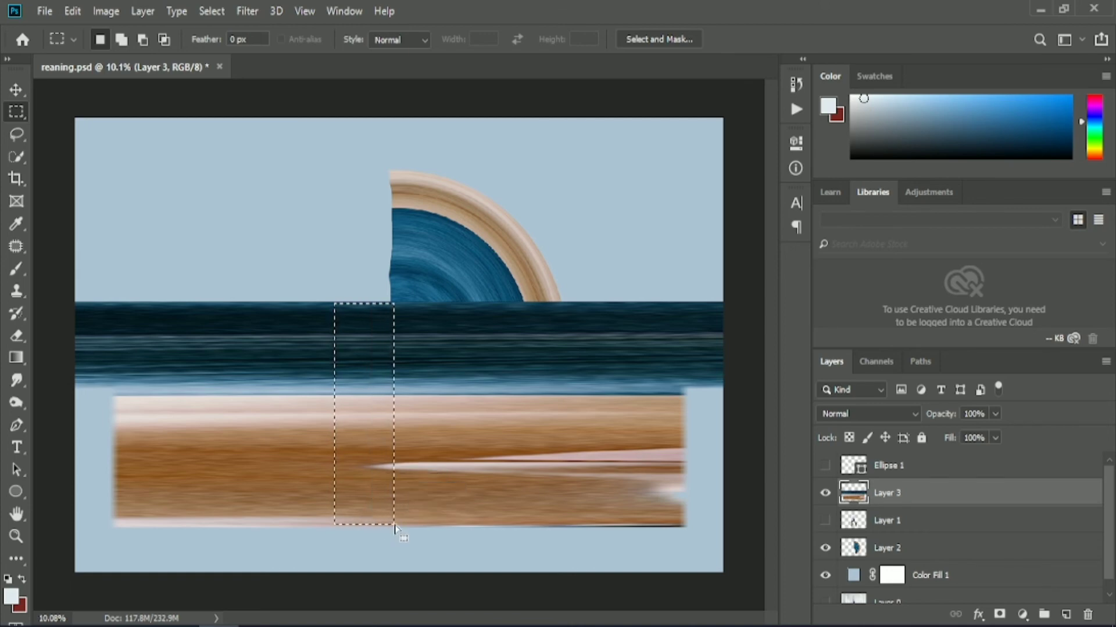
{"action": "right_click", "coordinate": [361, 324]}
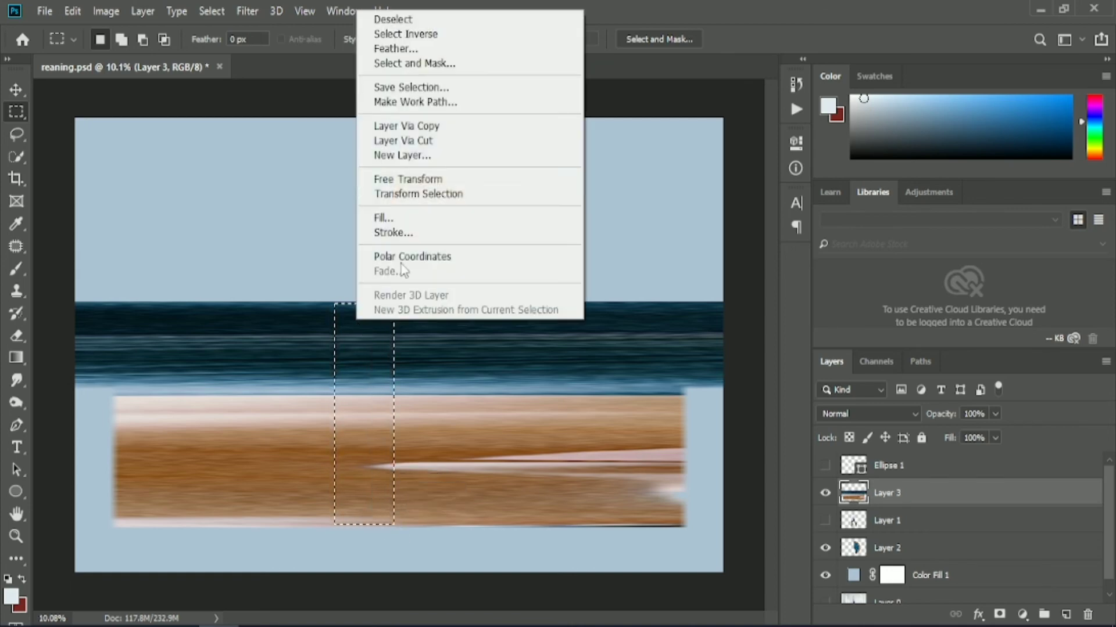
{"action": "left_click", "coordinate": [444, 141]}
{"action": "left_click", "coordinate": [825, 522]}
{"action": "left_click_drag", "start_coordinate": [1054, 527], "coordinate": [1086, 615]}
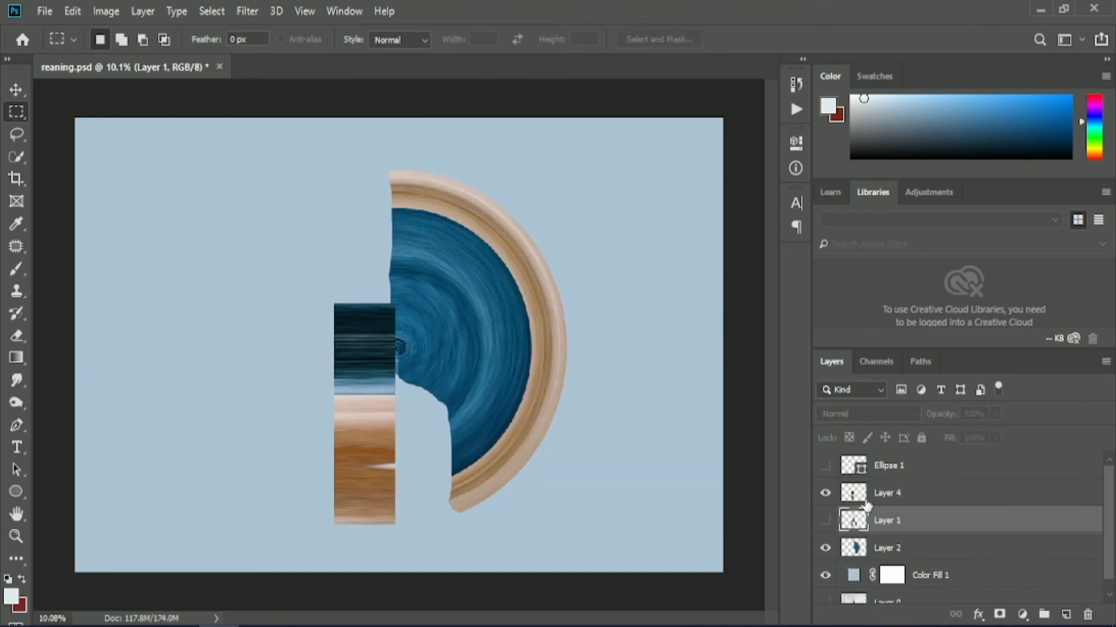
Step: Stretch the cut section on Layer 4 slightly beyond the canvas width and move it flush with the canvas's upper edge
{"action": "left_click", "coordinate": [919, 503]}
{"action": "key", "text": "ctrl+t"}
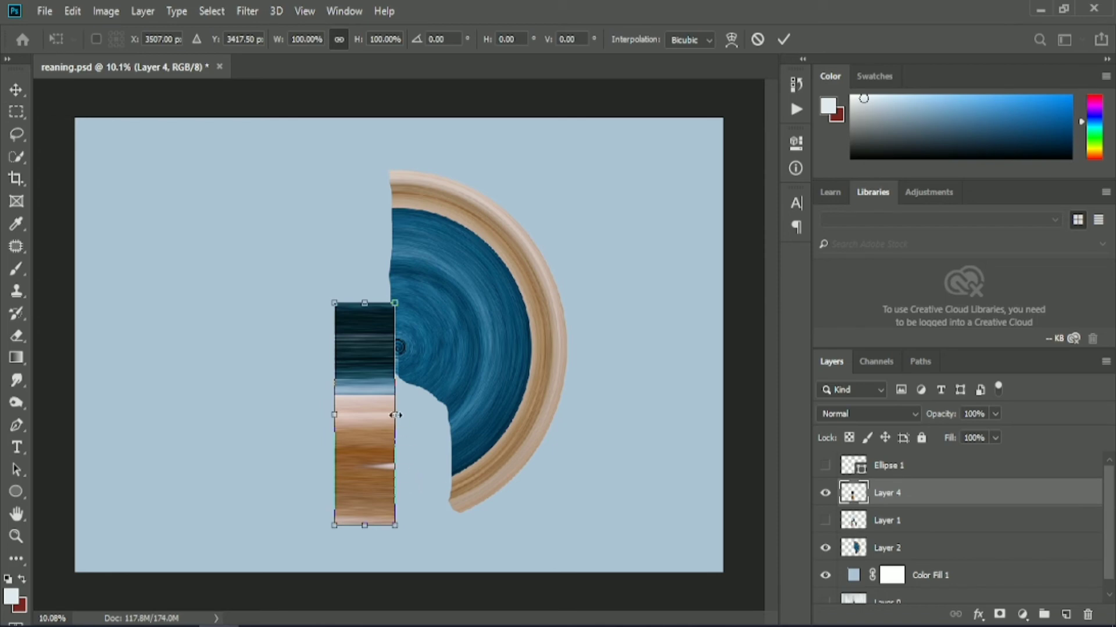
{"action": "left_click_drag", "start_coordinate": [395, 415], "coordinate": [723, 416]}
{"action": "left_click_drag", "start_coordinate": [334, 415], "coordinate": [77, 416]}
{"action": "left_click_drag", "start_coordinate": [394, 442], "coordinate": [396, 256]}
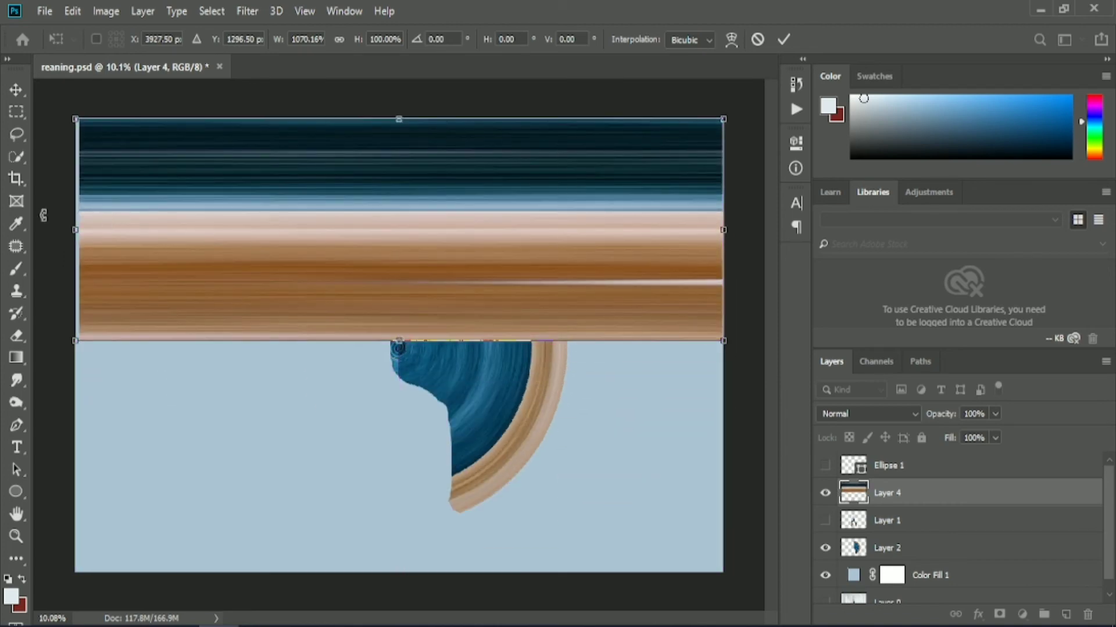
{"action": "left_click_drag", "start_coordinate": [73, 229], "coordinate": [65, 229]}
{"action": "left_click", "coordinate": [783, 40]}
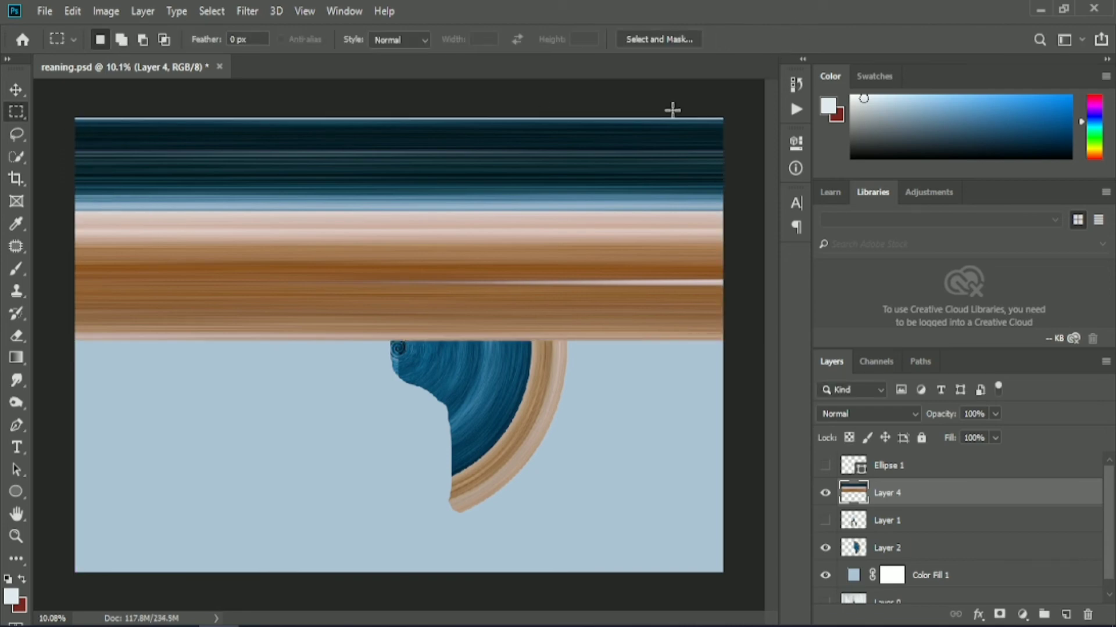
{"action": "left_click", "coordinate": [17, 89]}
{"action": "left_click_drag", "start_coordinate": [331, 230], "coordinate": [332, 224]}
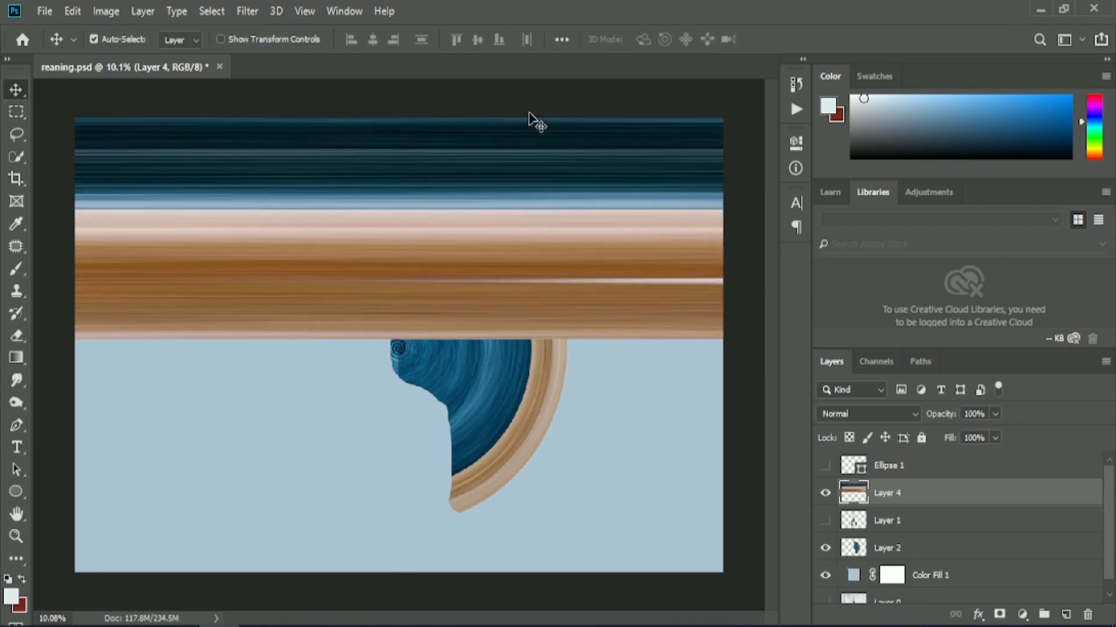
Step: Show the woman's cutout, Layer 1, and move it above the stretched band, Layer 4
{"action": "left_click", "coordinate": [825, 521]}
{"action": "left_click_drag", "start_coordinate": [922, 528], "coordinate": [915, 491]}
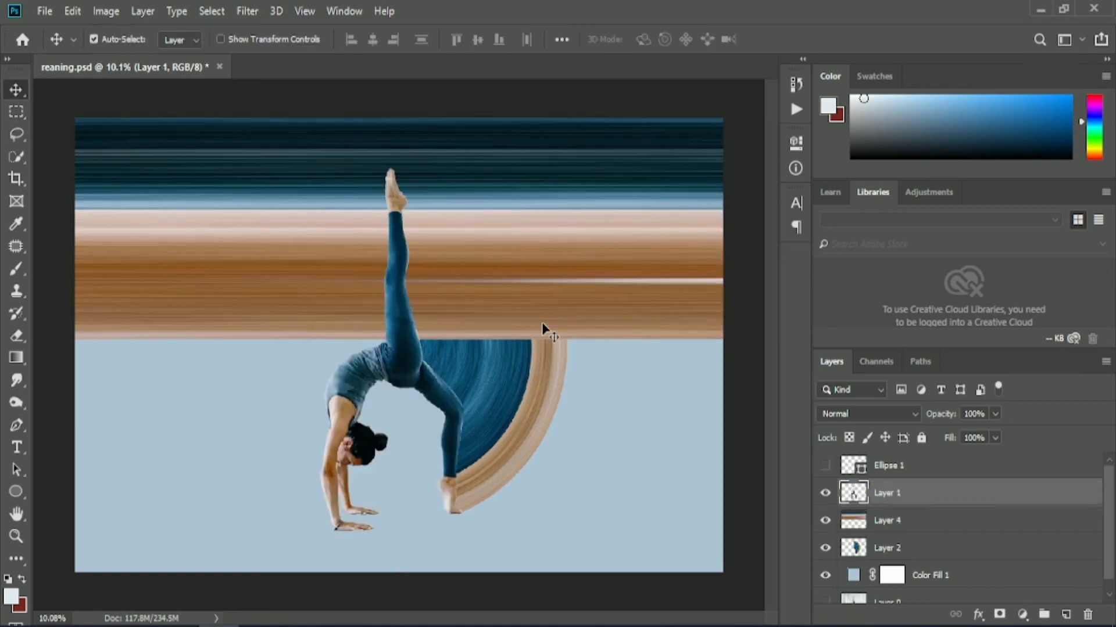
{"action": "right_click", "coordinate": [524, 241]}
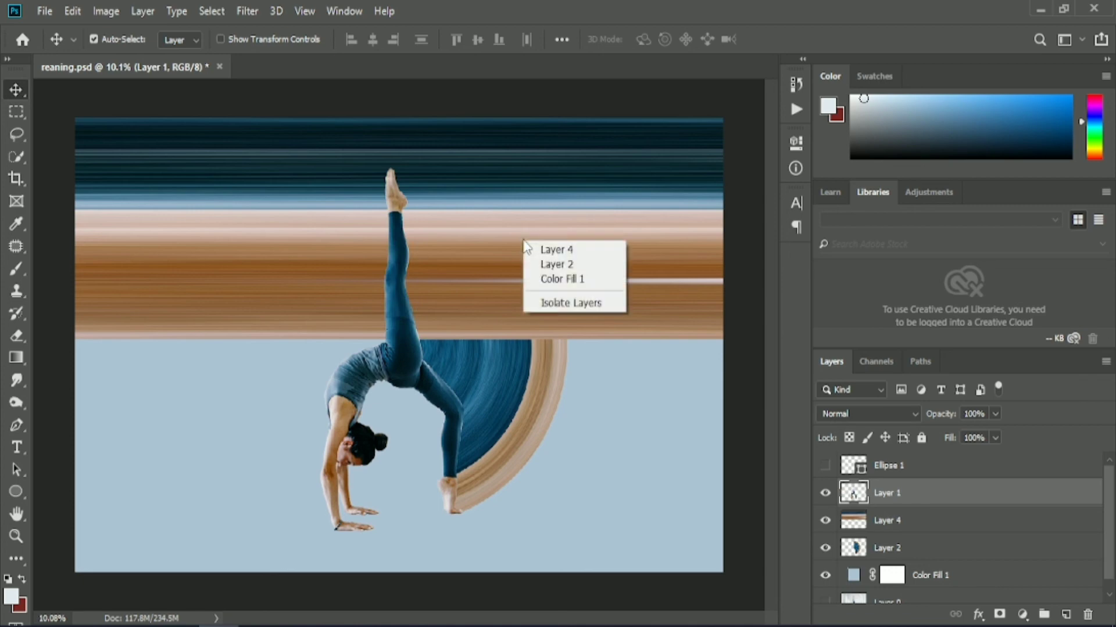
{"action": "key", "text": "Escape"}
{"action": "key", "text": "ctrl+t"}
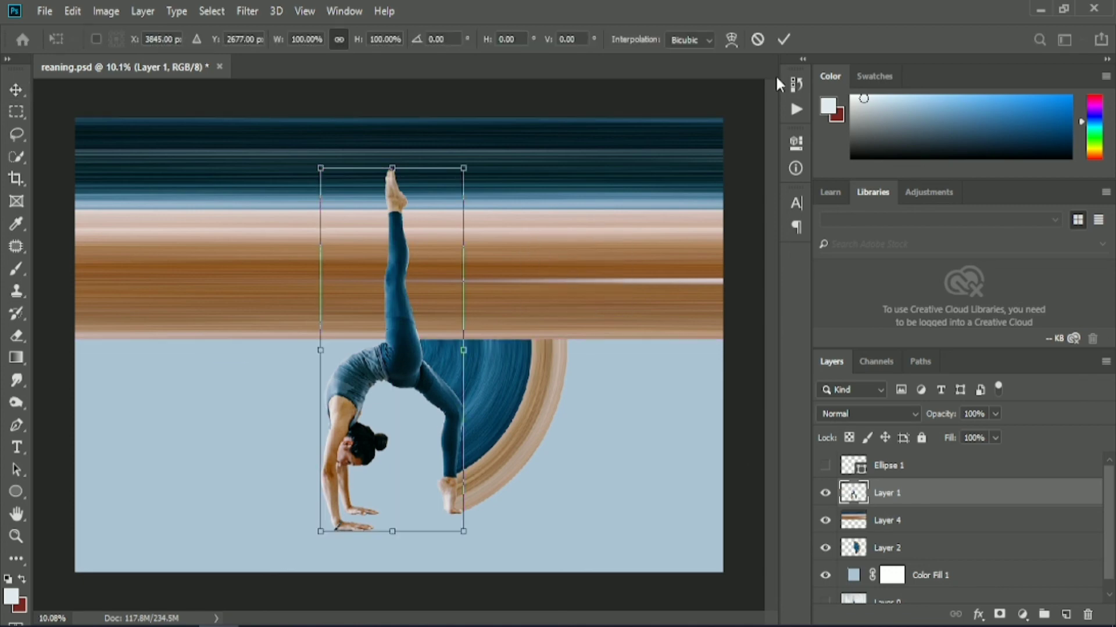
{"action": "key", "text": "Escape"}
Step: Apply the Polar Coordinates filter with Rectangular to Polar to the stretched band on Layer 4
{"action": "left_click", "coordinate": [916, 522]}
{"action": "key", "text": "ctrl+t"}
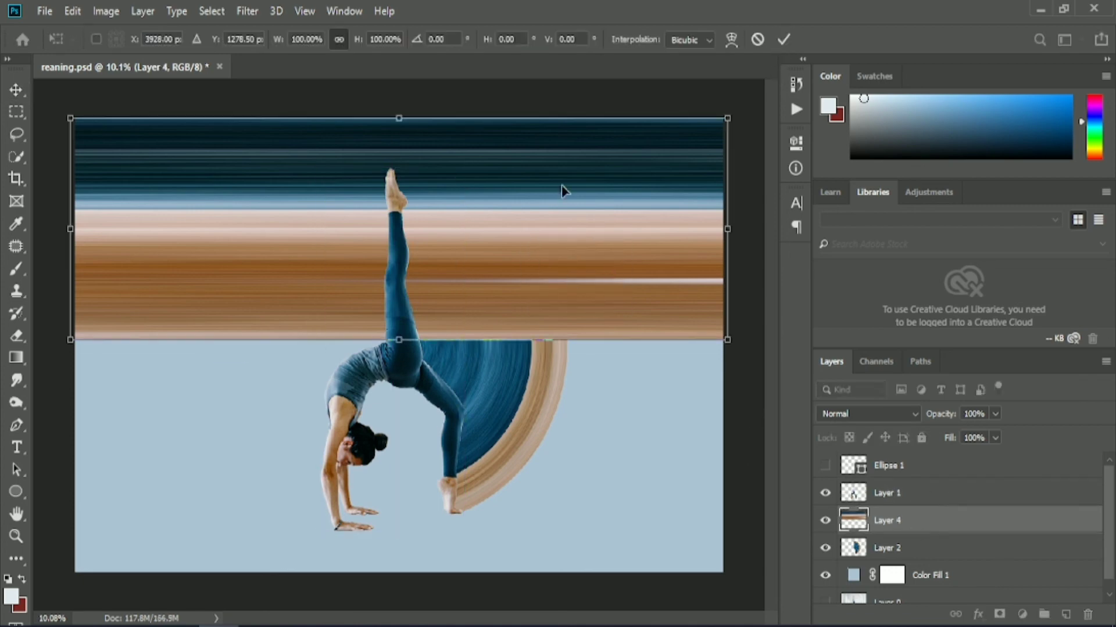
{"action": "left_click", "coordinate": [782, 40]}
{"action": "left_click", "coordinate": [243, 12]}
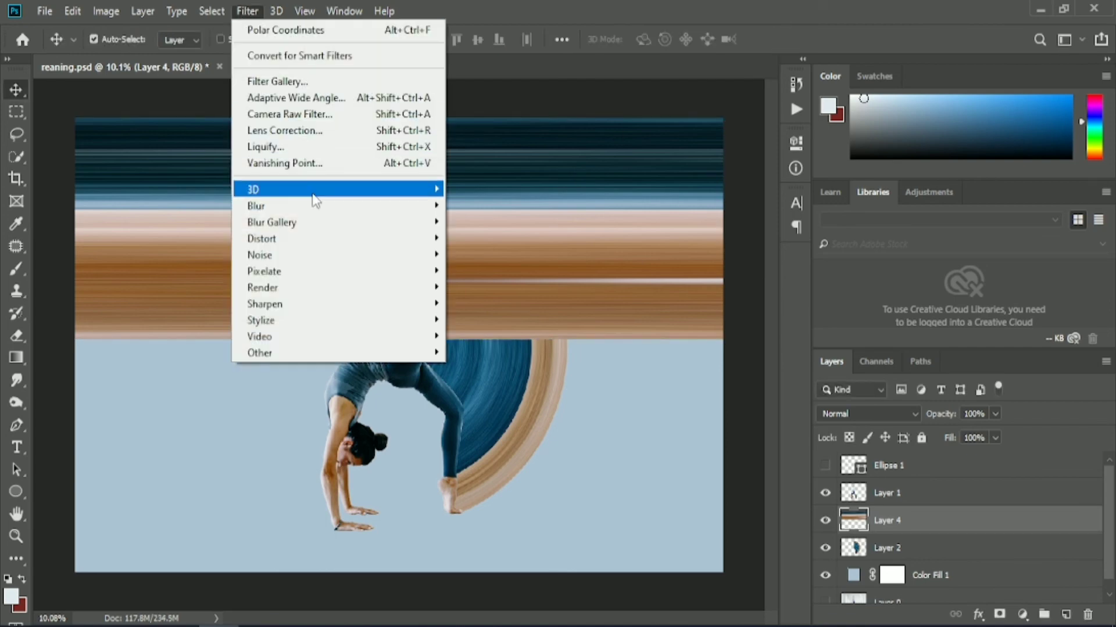
{"action": "mouse_move", "coordinate": [289, 241]}
{"action": "left_click", "coordinate": [522, 277]}
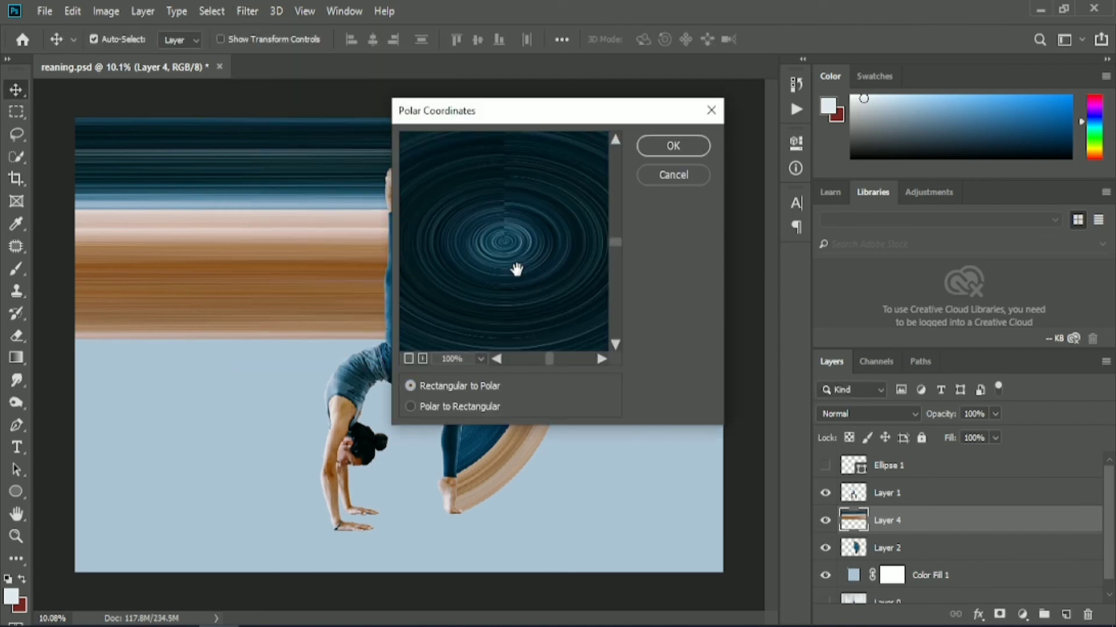
{"action": "left_click", "coordinate": [516, 269], "text": "alt"}
{"action": "left_click", "coordinate": [517, 271], "text": "alt"}
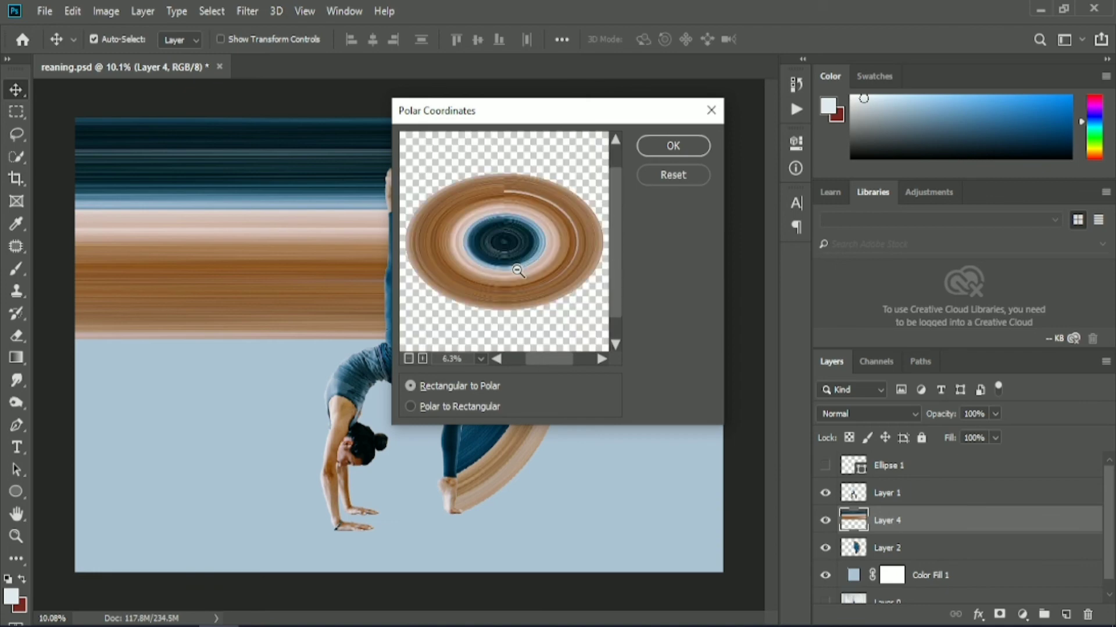
{"action": "left_click", "coordinate": [459, 359]}
{"action": "left_click", "coordinate": [506, 155]}
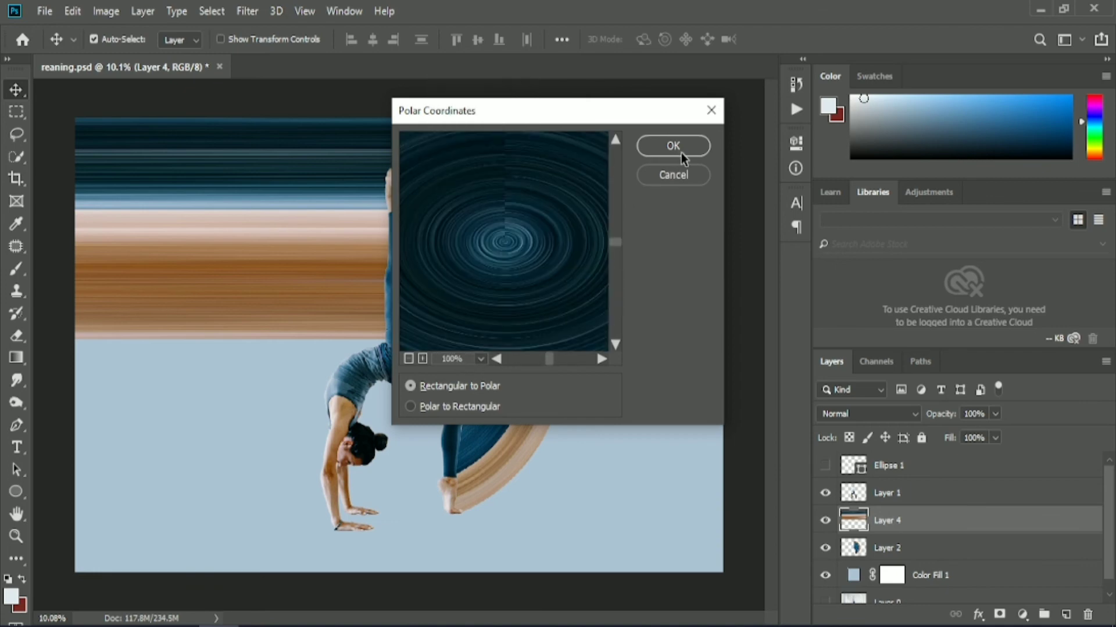
{"action": "left_click", "coordinate": [673, 146]}
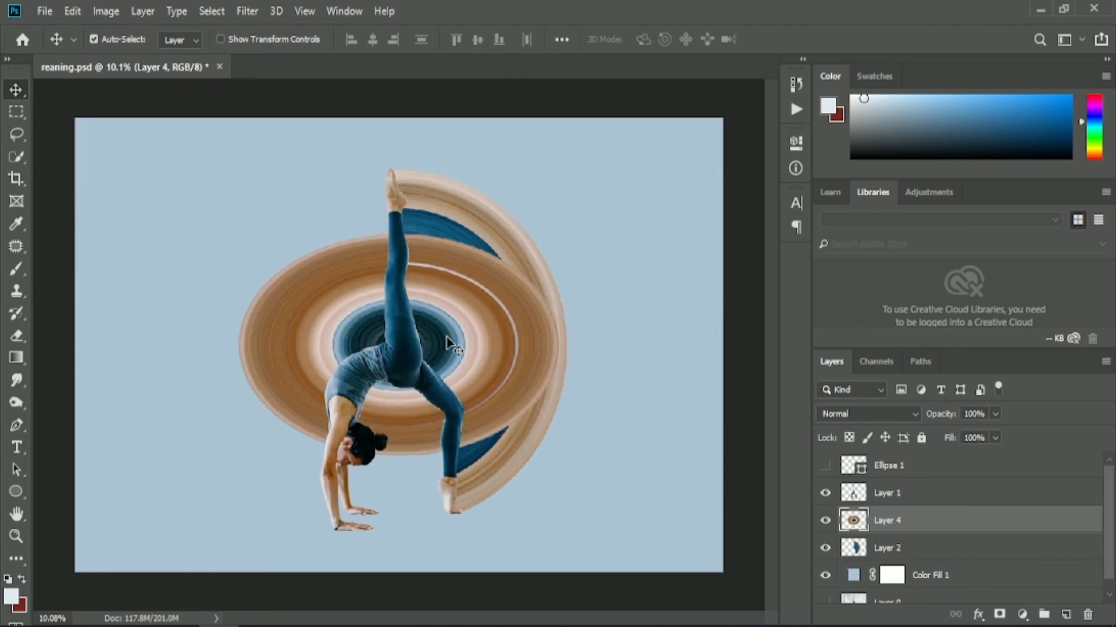
Step: Stretch the polar oval upward into a rounder shape, show Ellipse 1 as a guide, and lower the shape to the guide's upper edge
{"action": "key", "text": "ctrl+t"}
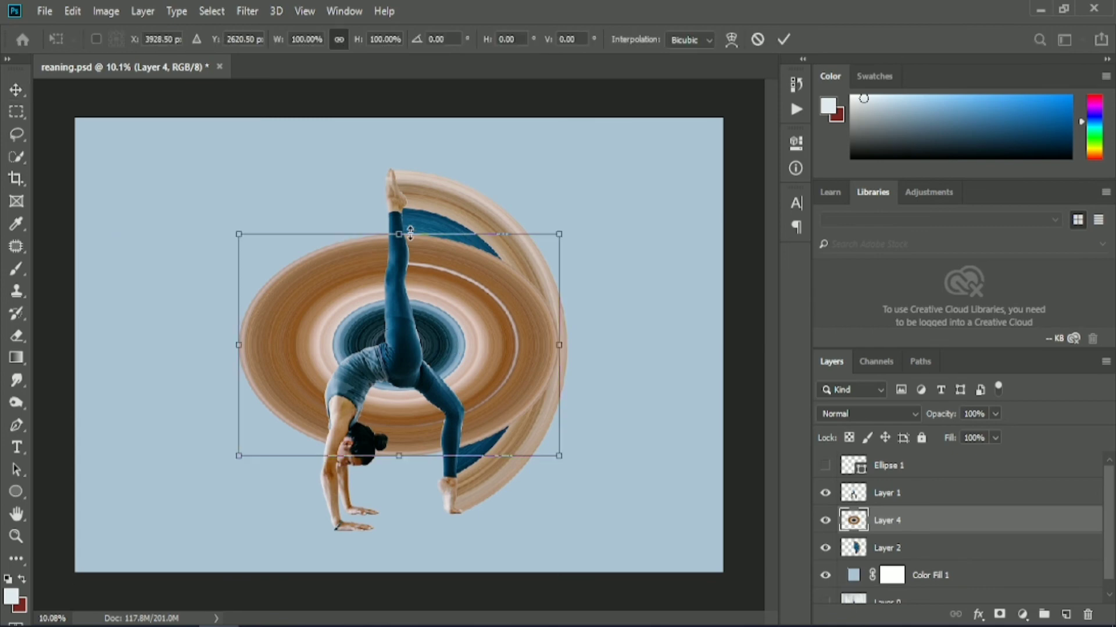
{"action": "left_click_drag", "start_coordinate": [411, 233], "coordinate": [411, 152]}
{"action": "left_click", "coordinate": [825, 465]}
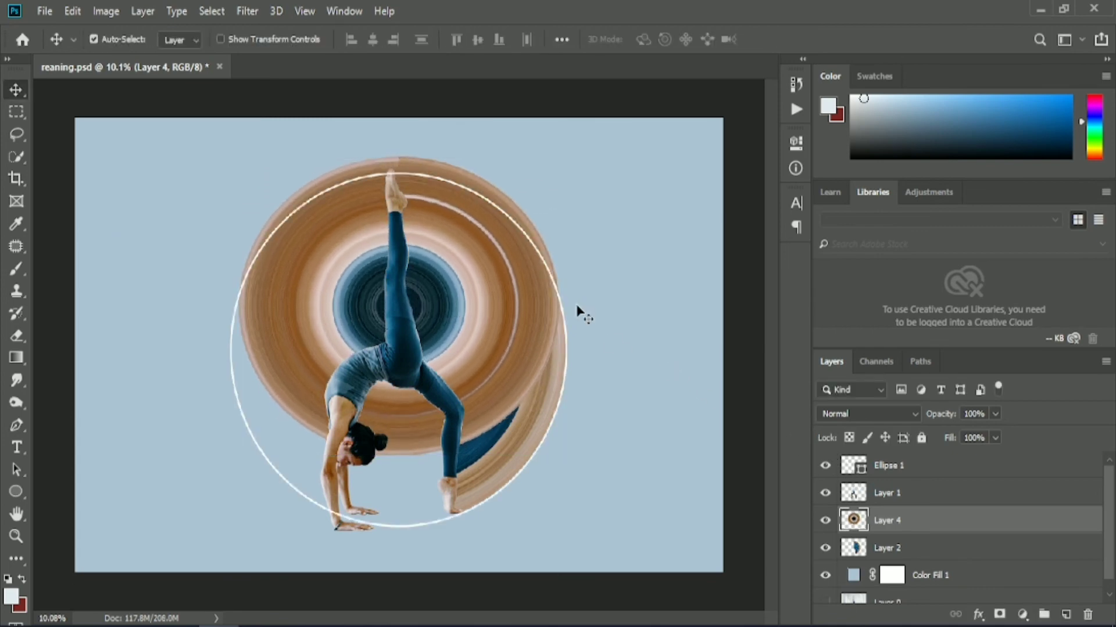
{"action": "left_click_drag", "start_coordinate": [489, 297], "coordinate": [489, 313]}
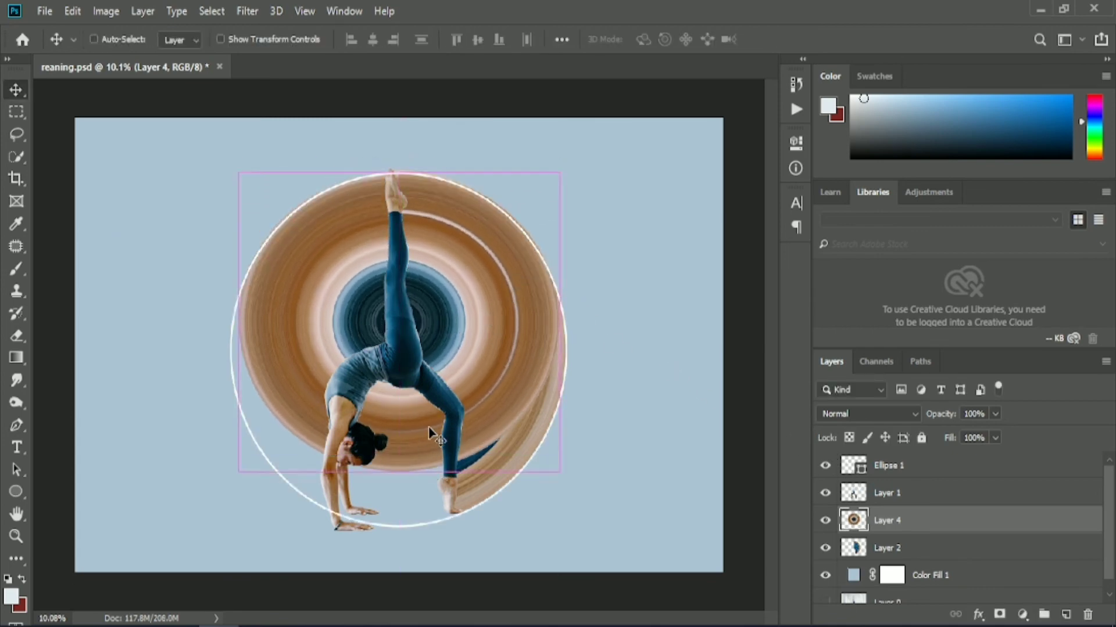
Step: Resize the polar circle to fit the Ellipse 1 guide on all sides, and hide the guide
{"action": "key", "text": "ctrl+t"}
{"action": "left_click_drag", "start_coordinate": [399, 471], "coordinate": [408, 530]}
{"action": "left_click_drag", "start_coordinate": [239, 350], "coordinate": [231, 350]}
{"action": "left_click_drag", "start_coordinate": [559, 351], "coordinate": [566, 351]}
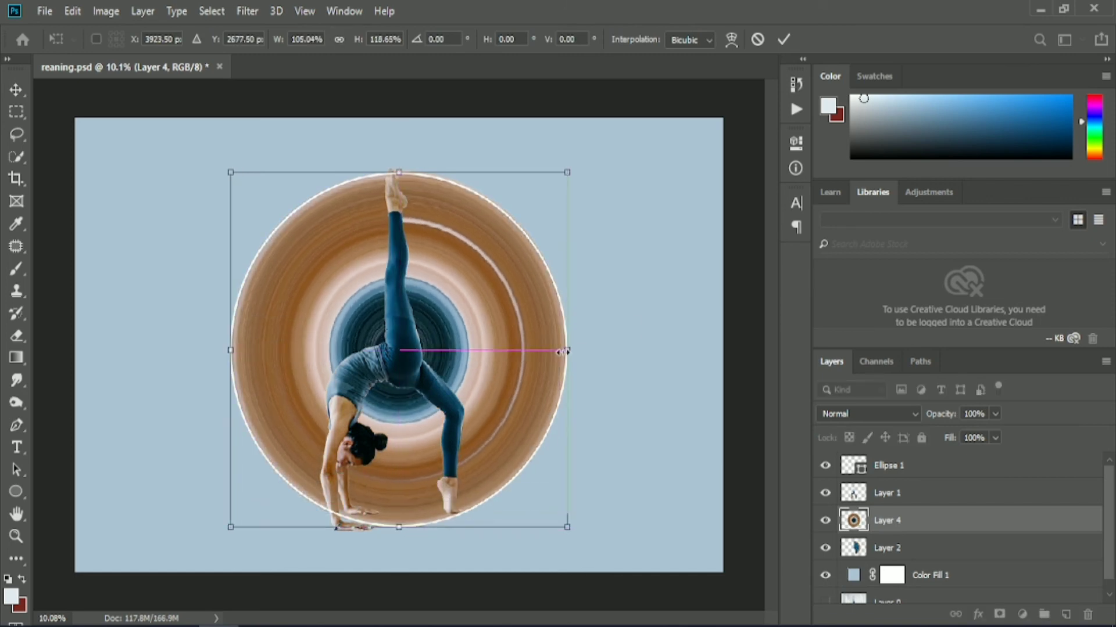
{"action": "key", "text": "Return"}
{"action": "left_click", "coordinate": [824, 465]}
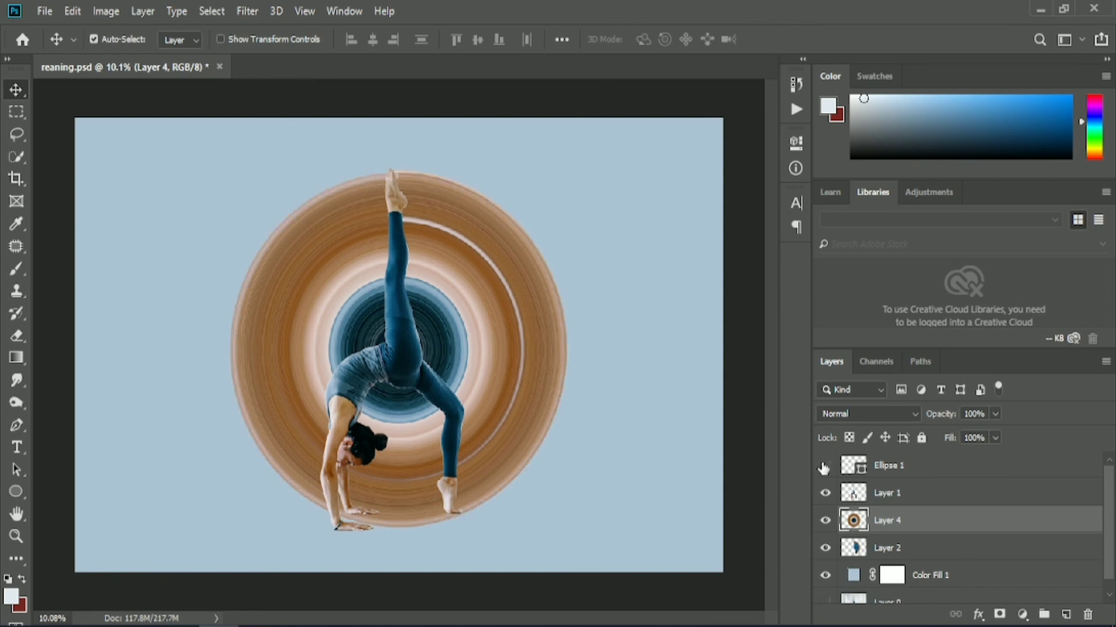
Step: Nudge the brown and blue polar circle sideways to fine-tune its position behind the woman
{"action": "mouse_move", "coordinate": [517, 375]}
{"action": "left_mouse_down"}
{"action": "mouse_move", "coordinate": [507, 363]}
{"action": "mouse_move", "coordinate": [511, 373]}
{"action": "left_mouse_up"}
{"action": "scroll", "coordinate": [472, 385], "scroll_direction": "up", "scroll_amount": 3}
{"action": "scroll", "coordinate": [499, 365], "scroll_direction": "up", "scroll_amount": 3}
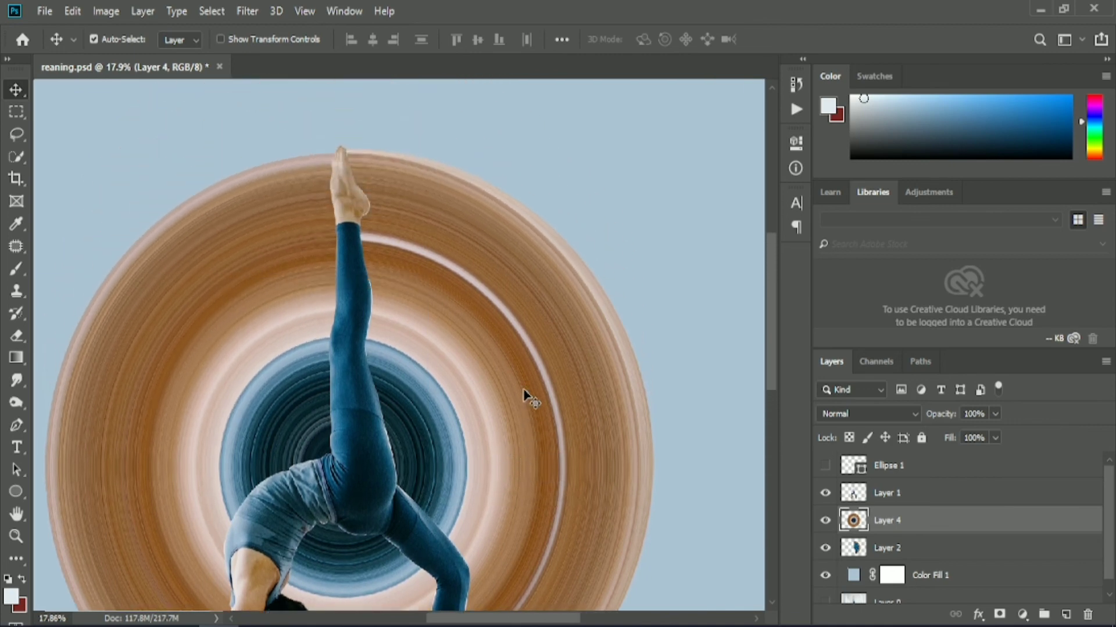
{"action": "left_click_drag", "start_coordinate": [523, 389], "coordinate": [532, 388]}
{"action": "scroll", "coordinate": [533, 386], "scroll_direction": "down", "scroll_amount": 4}
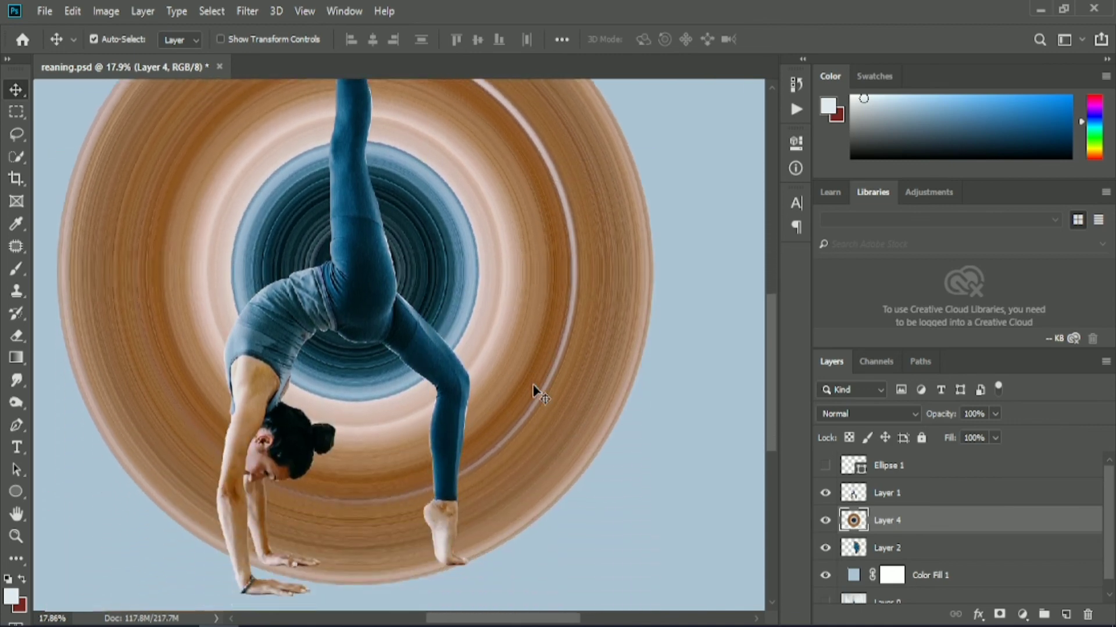
{"action": "right_click", "coordinate": [532, 384]}
{"action": "left_click", "coordinate": [530, 371]}
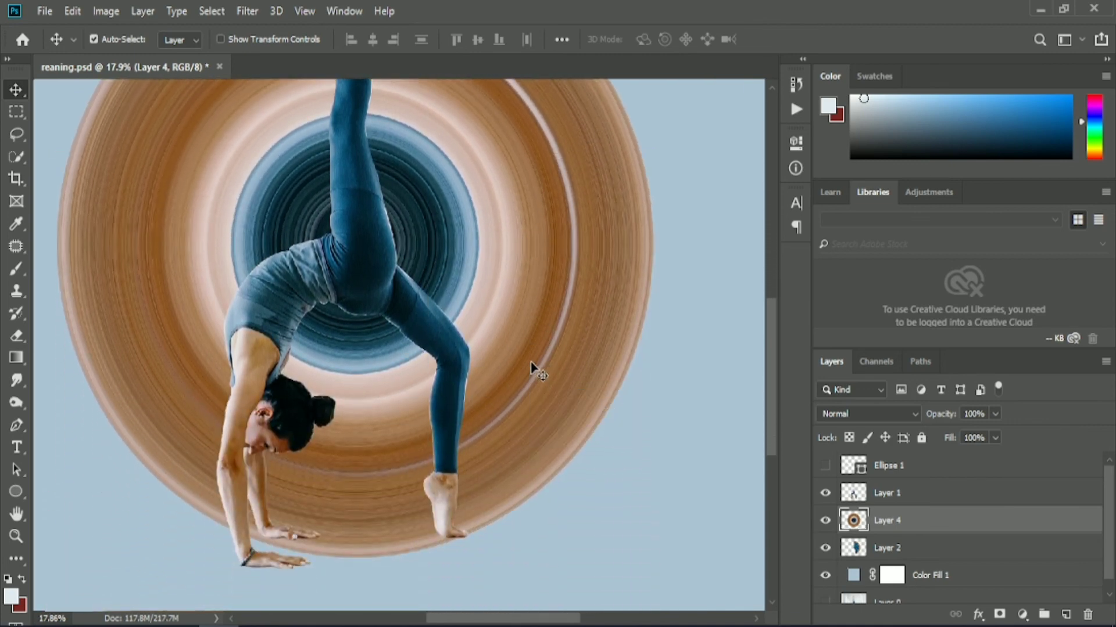
Step: Scale the brown and blue polar circle on Layer 4 proportionally to about 101.74%, extending it down to the woman's hands
{"action": "scroll", "coordinate": [531, 369], "scroll_direction": "down", "scroll_amount": 2}
{"action": "scroll", "coordinate": [530, 357], "scroll_direction": "down", "scroll_amount": 1}
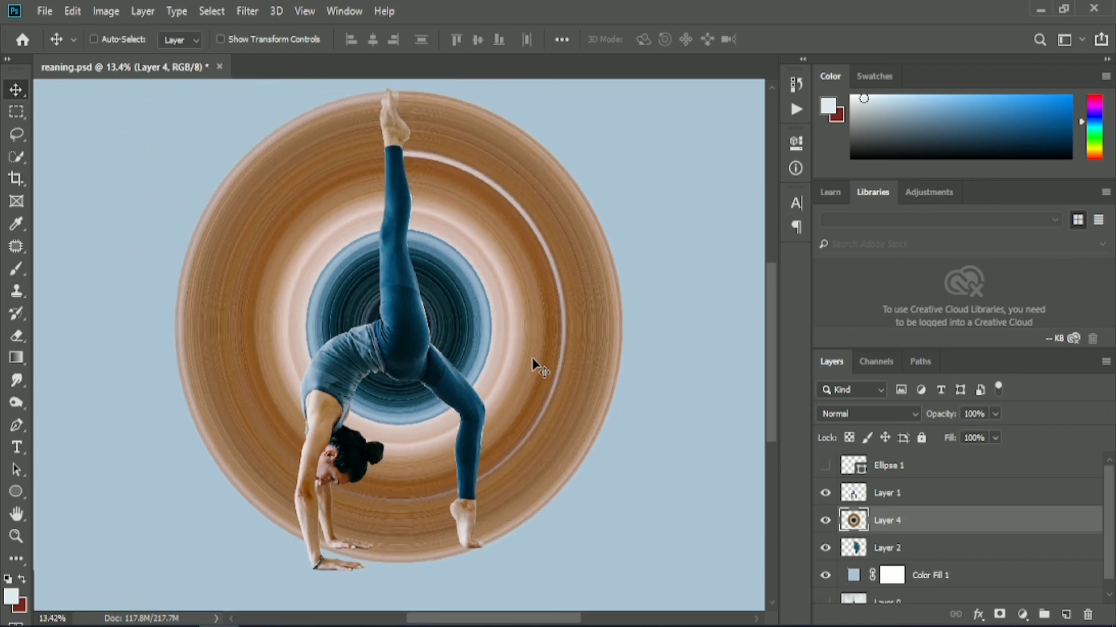
{"action": "key", "text": "ctrl+t"}
{"action": "left_click_drag", "start_coordinate": [394, 565], "coordinate": [396, 573]}
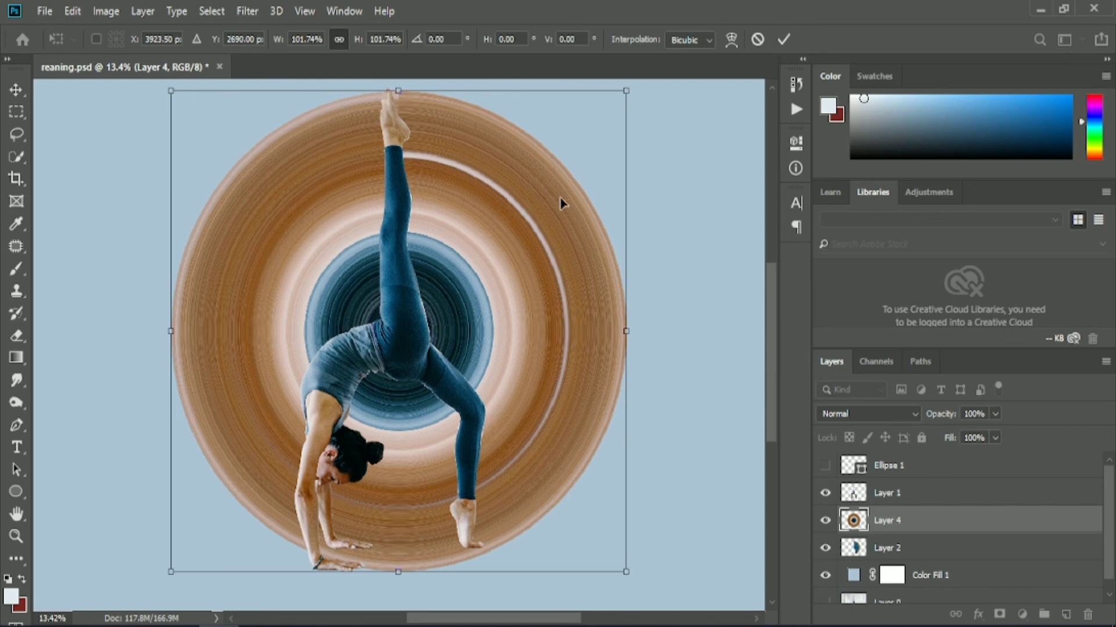
{"action": "right_click", "coordinate": [531, 212]}
{"action": "left_click", "coordinate": [531, 205]}
{"action": "left_click", "coordinate": [785, 40]}
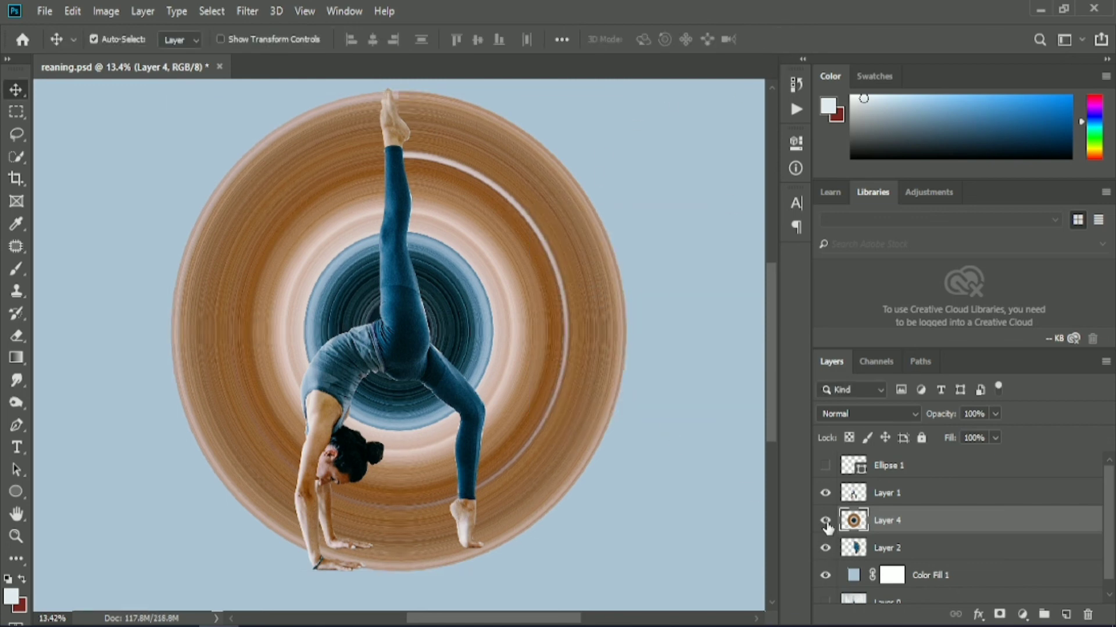
Step: Check which circle Layer 4 holds by toggling its visibility, and move Layer 2 above Layer 4 in the stacking order
{"action": "left_click", "coordinate": [825, 521]}
{"action": "left_click", "coordinate": [825, 521]}
{"action": "left_click_drag", "start_coordinate": [919, 553], "coordinate": [919, 521]}
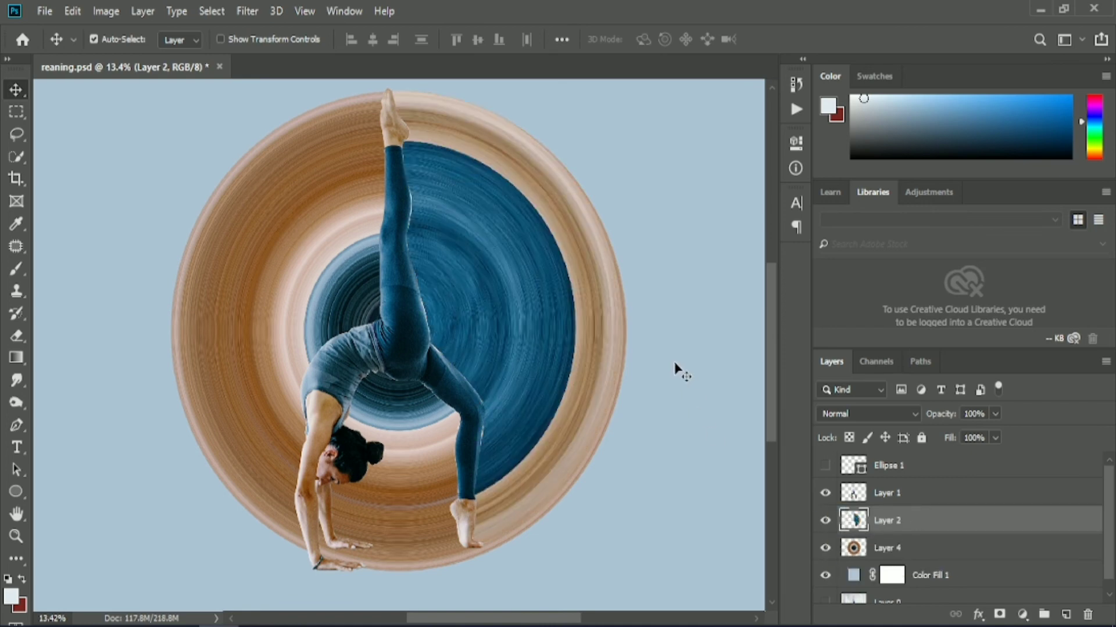
Step: Nudge the brown polar circle on Layer 4 down and slightly left to align it behind the woman and the blue circle
{"action": "left_click", "coordinate": [396, 450]}
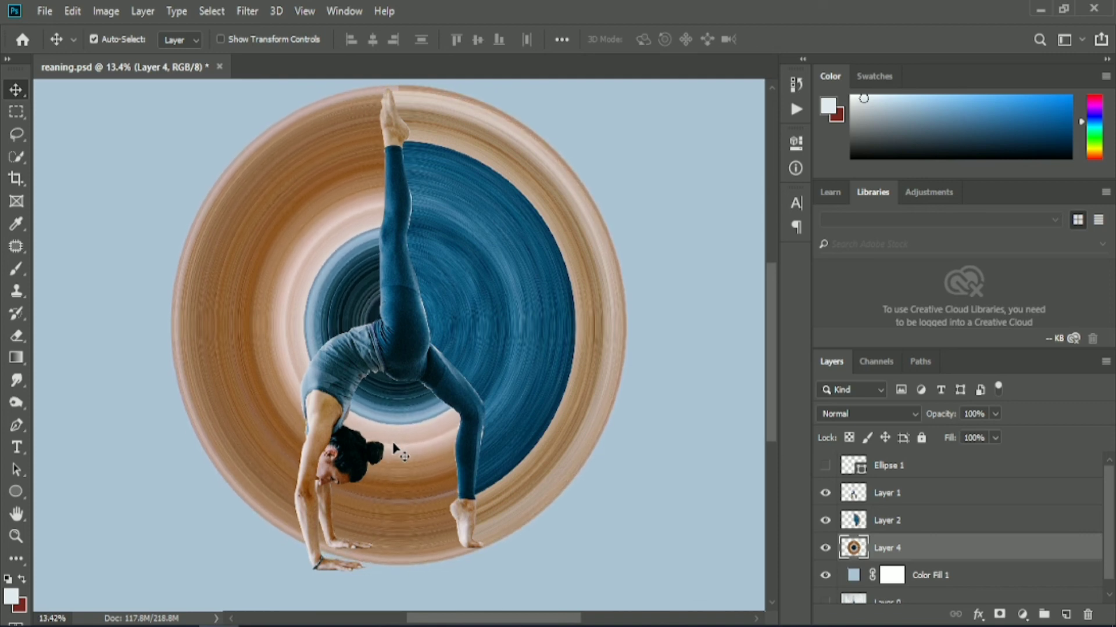
{"action": "key", "text": "shift+Down"}
{"action": "key", "text": "shift+Down"}
{"action": "key", "text": "shift+Down"}
{"action": "key", "text": "shift+Down"}
{"action": "key", "text": "shift+Down"}
{"action": "key", "text": "shift+Down"}
{"action": "key", "text": "shift+Down"}
{"action": "key", "text": "shift+Down"}
{"action": "key", "text": "shift+Down"}
{"action": "key", "text": "shift+Down"}
{"action": "key", "text": "shift+Down"}
{"action": "key", "text": "shift+Down"}
{"action": "key", "text": "shift+Down"}
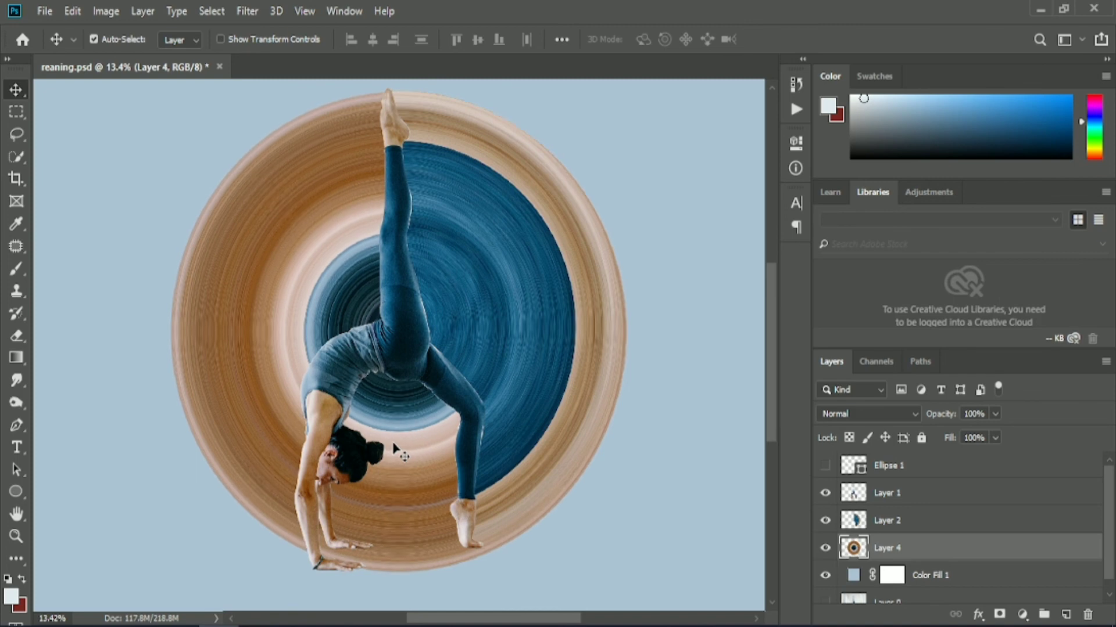
{"action": "key", "text": "shift+Down"}
{"action": "key", "text": "shift+Down"}
{"action": "key", "text": "shift+Left"}
{"action": "key", "text": "shift+Left"}
{"action": "key", "text": "shift+Left"}
{"action": "key", "text": "shift+Left"}
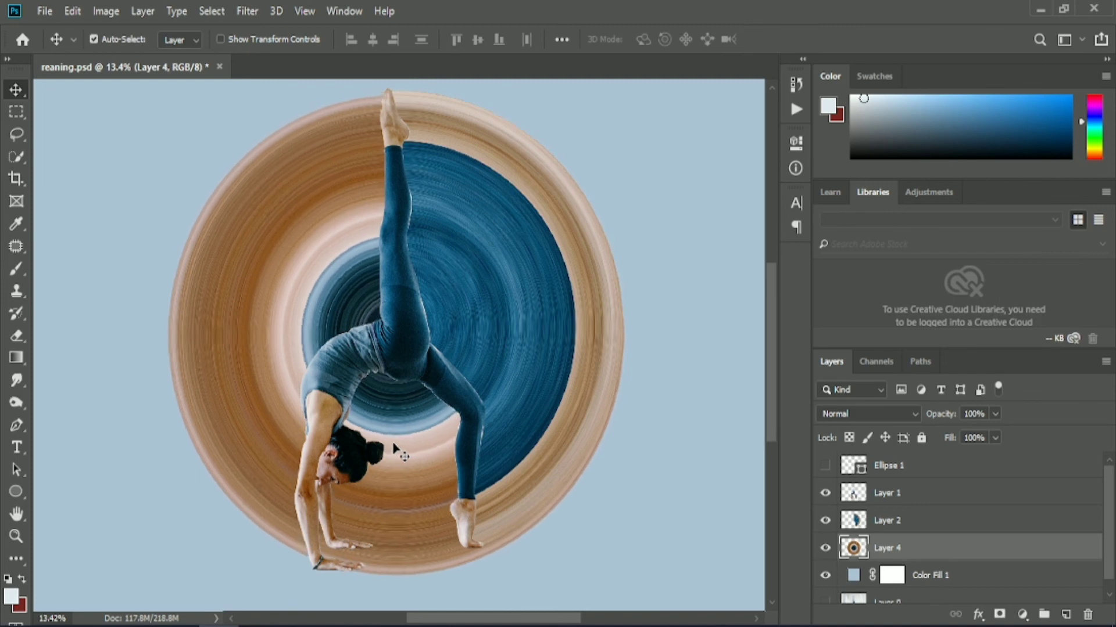
{"action": "key", "text": "shift+Left"}
{"action": "key", "text": "shift+Left"}
{"action": "key", "text": "shift+Left"}
{"action": "key", "text": "shift+Left"}
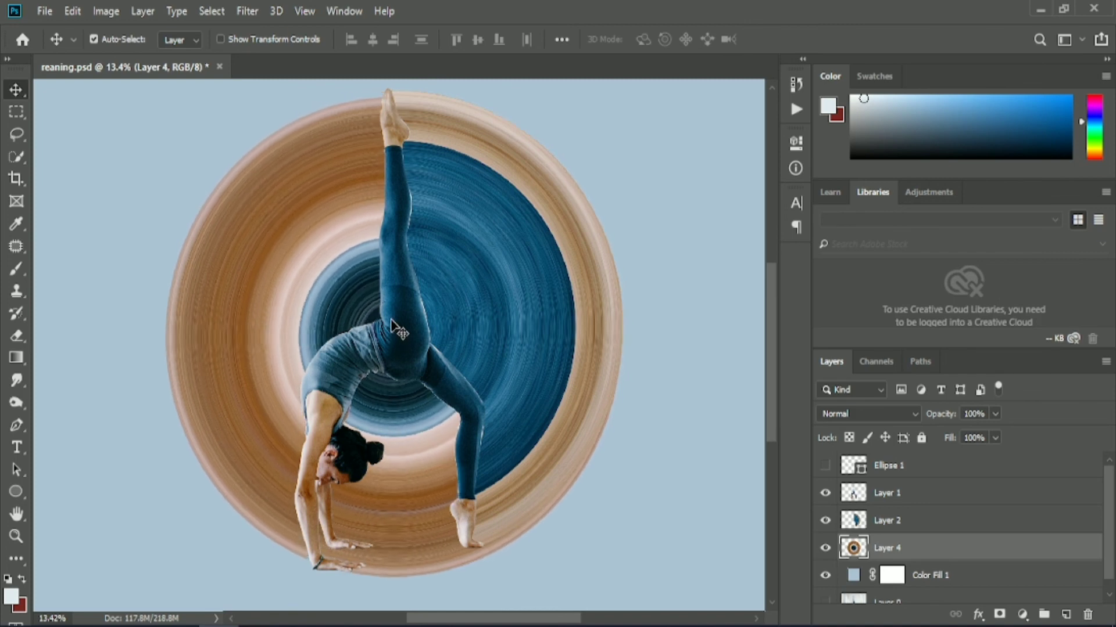
Step: Stretch the Layer 4 circle upward to about 101.80% height so its upper edge reaches the woman's raised foot
{"action": "key", "text": "ctrl+t"}
{"action": "scroll", "coordinate": [400, 320], "scroll_direction": "down", "scroll_amount": 1}
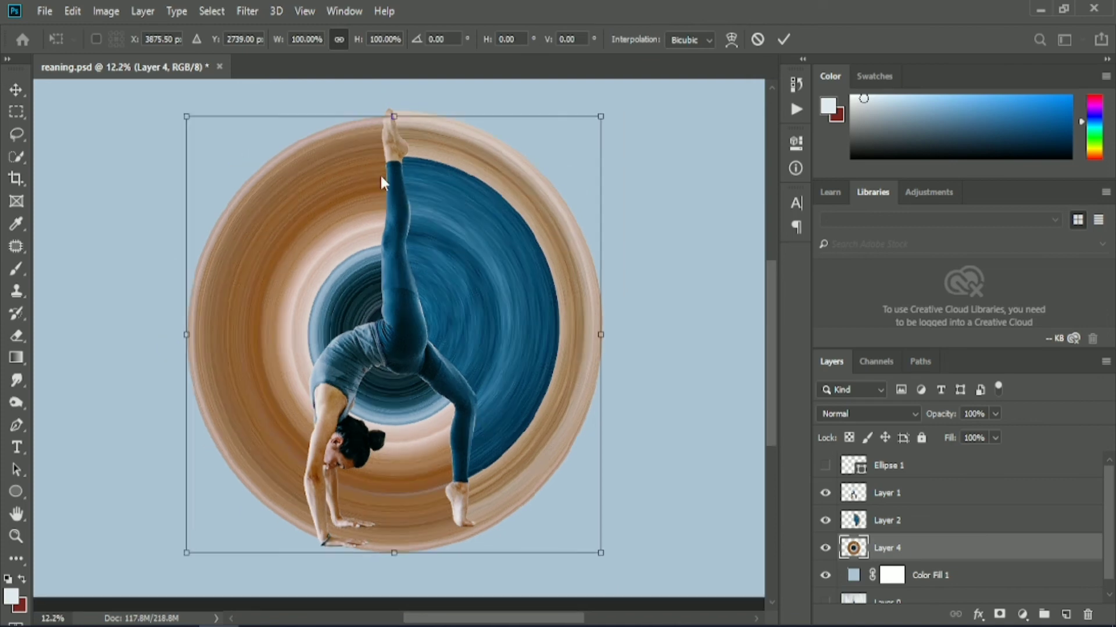
{"action": "left_click_drag", "start_coordinate": [394, 114], "coordinate": [395, 108]}
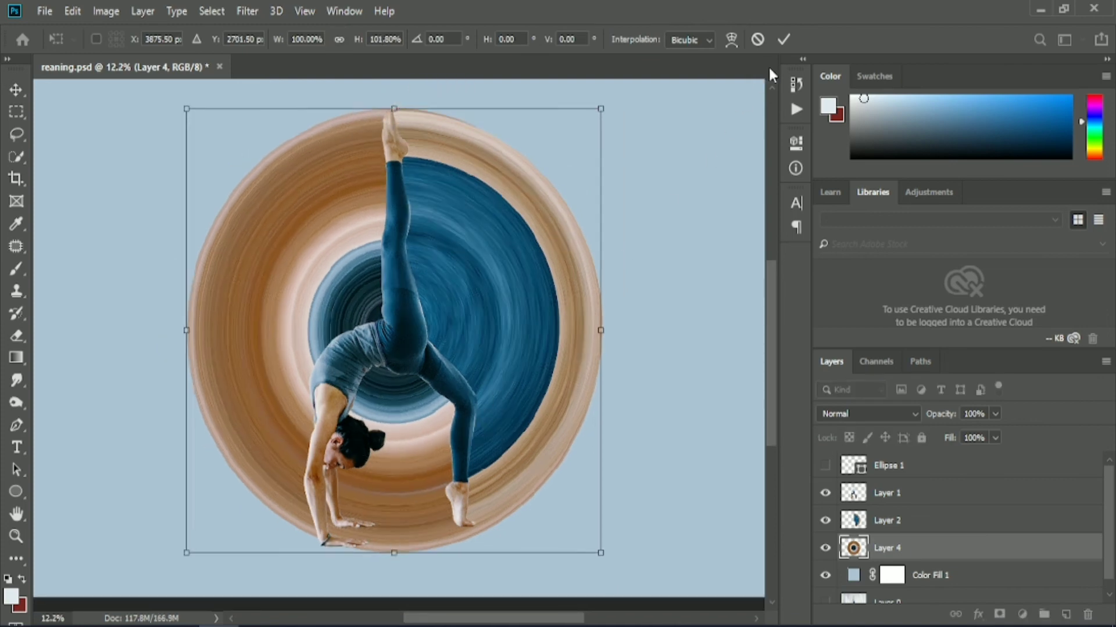
{"action": "left_click", "coordinate": [784, 39]}
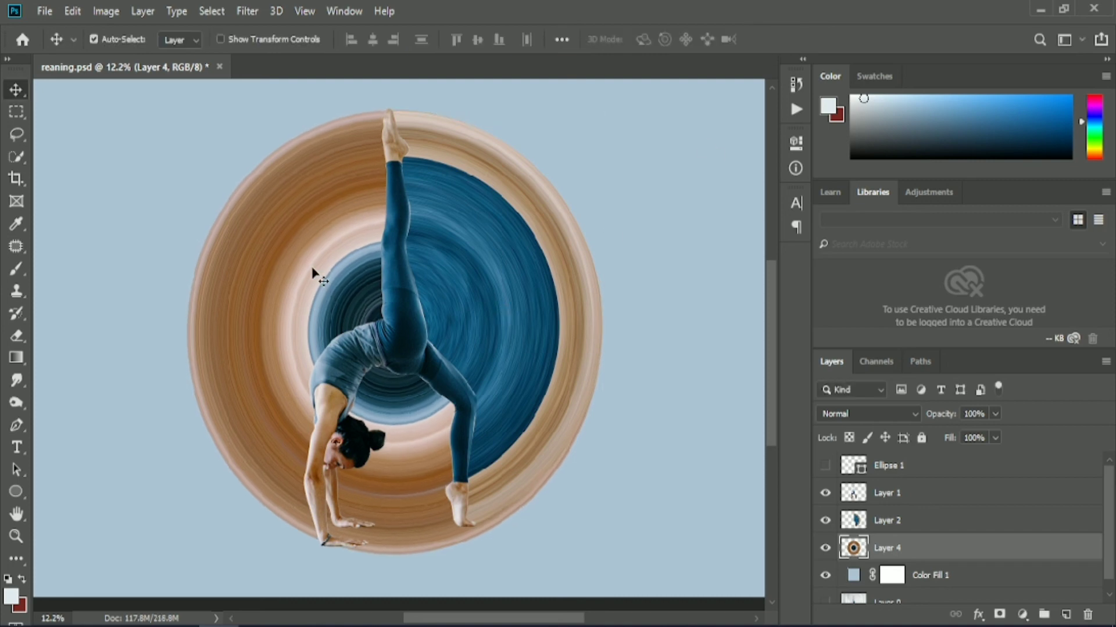
Step: Erase the part of the Layer 4 circle beneath the woman's body, between her hands and her standing foot
{"action": "key", "text": "e"}
{"action": "mouse_move", "coordinate": [384, 409]}
{"action": "left_mouse_down"}
{"action": "mouse_move", "coordinate": [409, 429]}
{"action": "mouse_move", "coordinate": [404, 490]}
{"action": "left_mouse_up"}
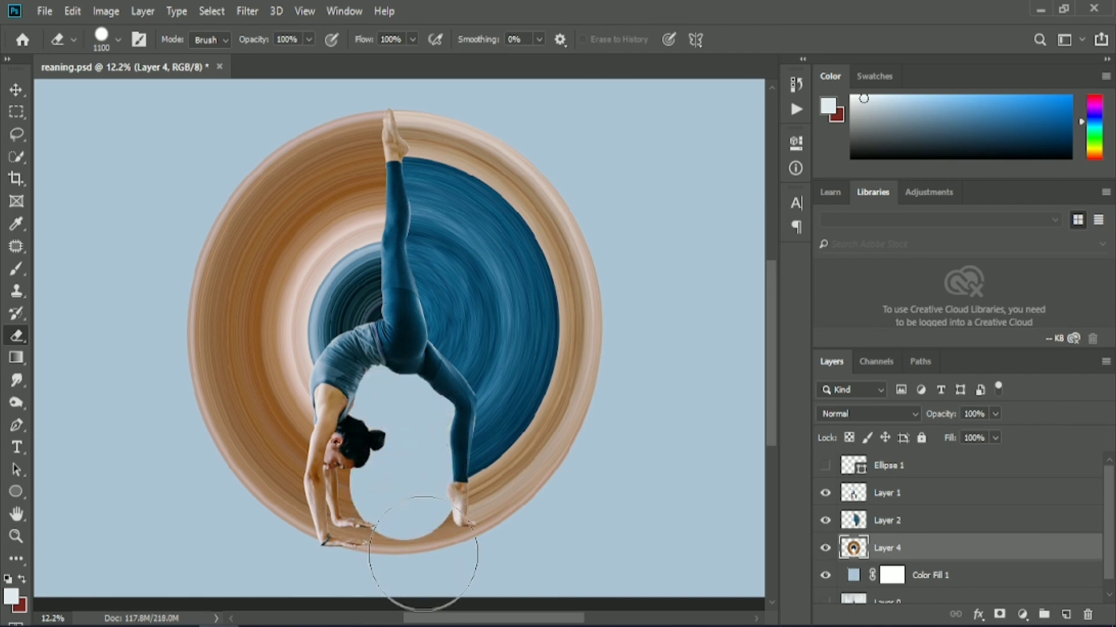
{"action": "mouse_move", "coordinate": [423, 554]}
{"action": "left_mouse_down"}
{"action": "mouse_move", "coordinate": [393, 538]}
{"action": "mouse_move", "coordinate": [411, 545]}
{"action": "mouse_move", "coordinate": [569, 383]}
{"action": "mouse_move", "coordinate": [550, 211]}
{"action": "left_mouse_up"}
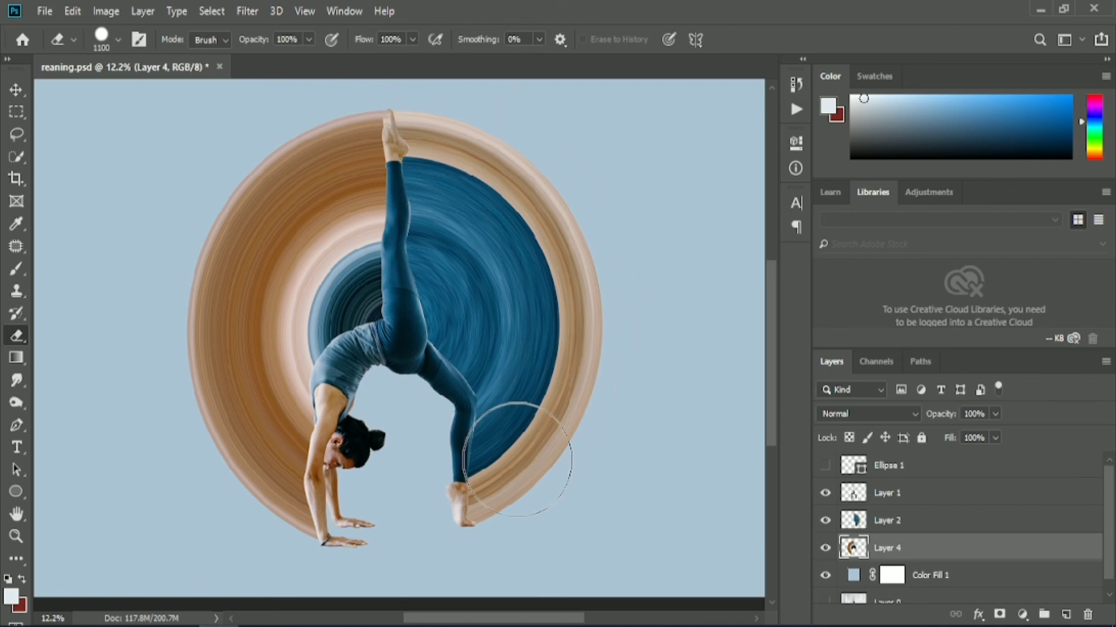
{"action": "mouse_move", "coordinate": [517, 459]}
{"action": "left_mouse_down"}
{"action": "mouse_move", "coordinate": [485, 249]}
{"action": "mouse_move", "coordinate": [479, 359]}
{"action": "mouse_move", "coordinate": [478, 329]}
{"action": "left_mouse_up"}
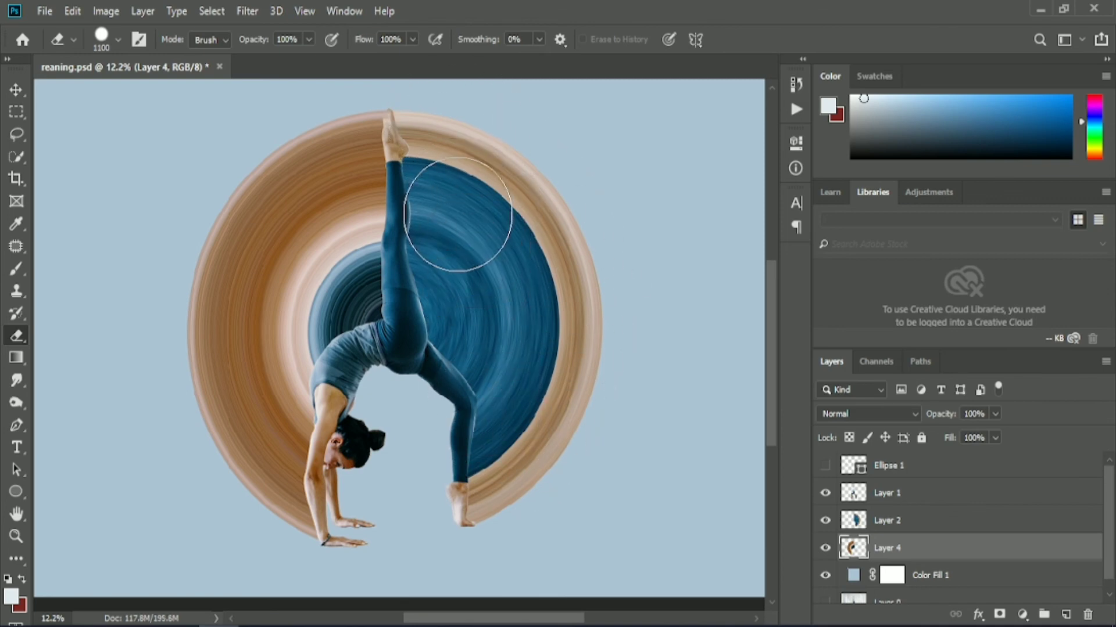
{"action": "mouse_move", "coordinate": [458, 215]}
{"action": "left_mouse_down"}
{"action": "mouse_move", "coordinate": [439, 329]}
{"action": "mouse_move", "coordinate": [445, 364]}
{"action": "mouse_move", "coordinate": [400, 393]}
{"action": "mouse_move", "coordinate": [439, 450]}
{"action": "mouse_move", "coordinate": [366, 443]}
{"action": "left_mouse_up"}
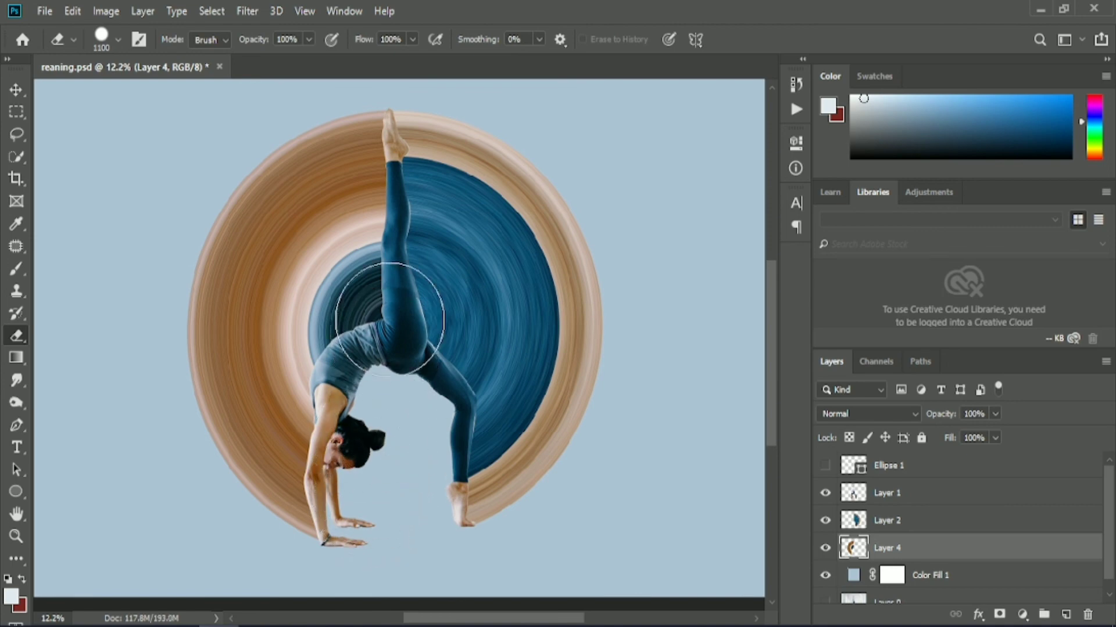
Step: Review the whole composition by toggling the visibility of Color Fill 1, Layer 4 and Layer 1 off and on
{"action": "scroll", "coordinate": [409, 300], "scroll_direction": "down", "scroll_amount": 3}
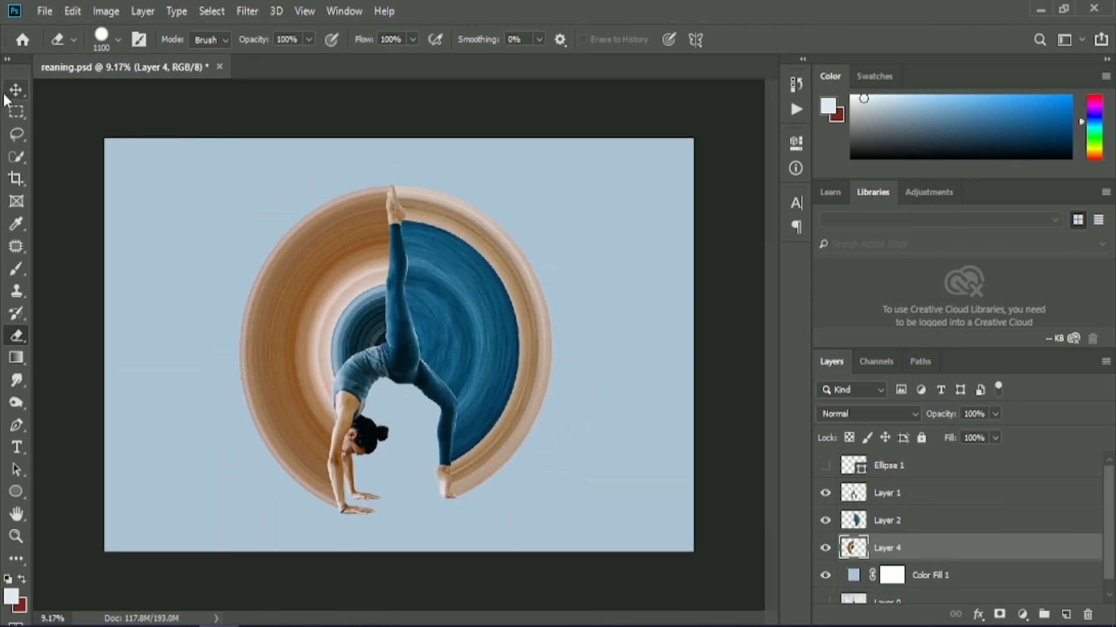
{"action": "left_click", "coordinate": [15, 91]}
{"action": "scroll", "coordinate": [907, 595], "scroll_direction": "down", "scroll_amount": 1}
{"action": "left_click", "coordinate": [824, 562]}
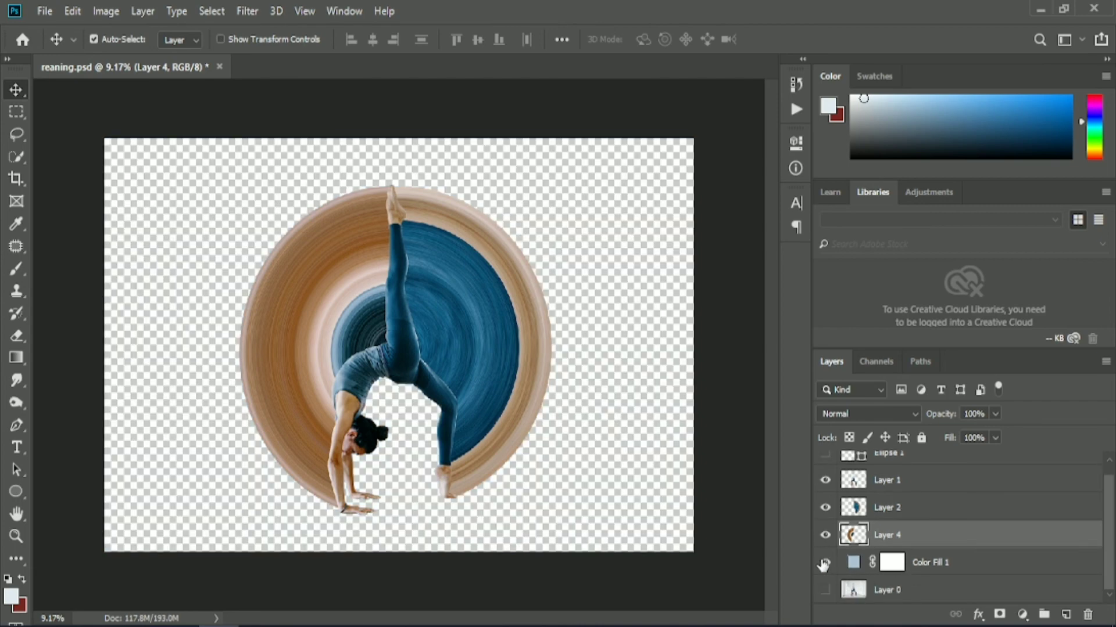
{"action": "left_click", "coordinate": [825, 563]}
{"action": "left_click", "coordinate": [825, 536]}
{"action": "left_click", "coordinate": [825, 535]}
{"action": "left_click", "coordinate": [825, 535]}
{"action": "left_click", "coordinate": [826, 535]}
{"action": "scroll", "coordinate": [825, 532], "scroll_direction": "up", "scroll_amount": 1}
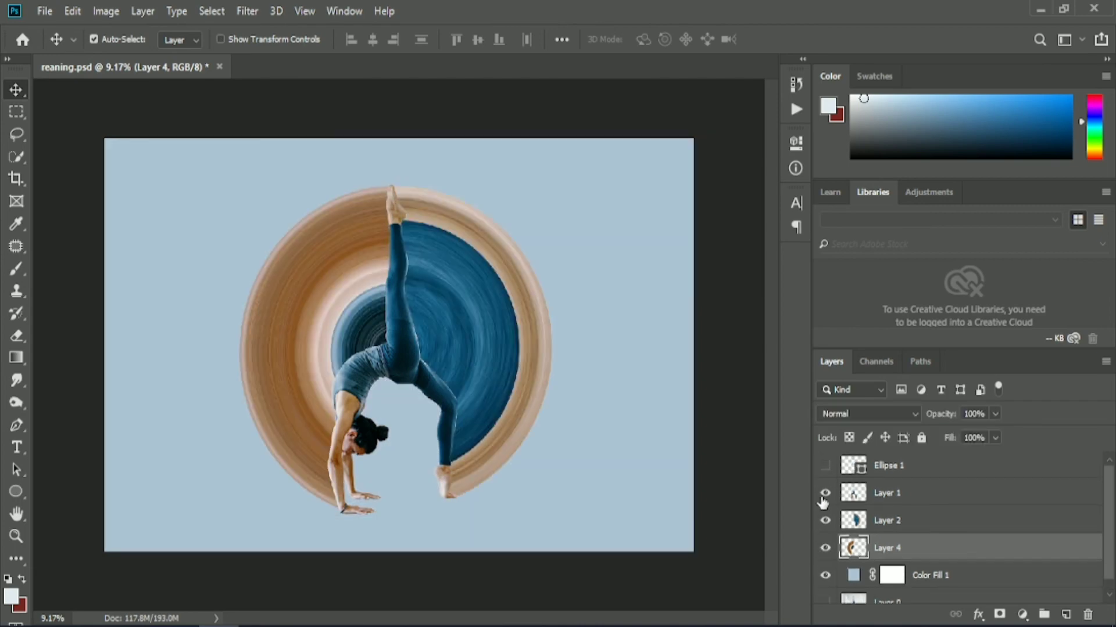
{"action": "left_click", "coordinate": [825, 493]}
{"action": "left_click", "coordinate": [825, 493]}
Step: Show the Ellipse 1 guide layer and delete it
{"action": "left_click", "coordinate": [825, 465]}
{"action": "left_click", "coordinate": [987, 471]}
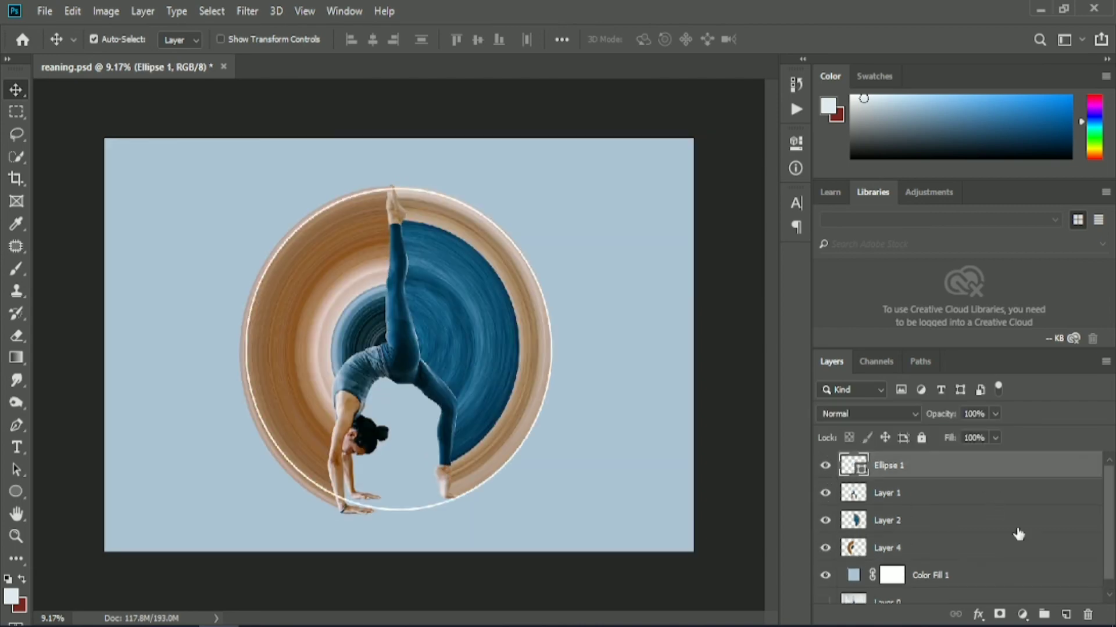
{"action": "left_click", "coordinate": [1088, 614]}
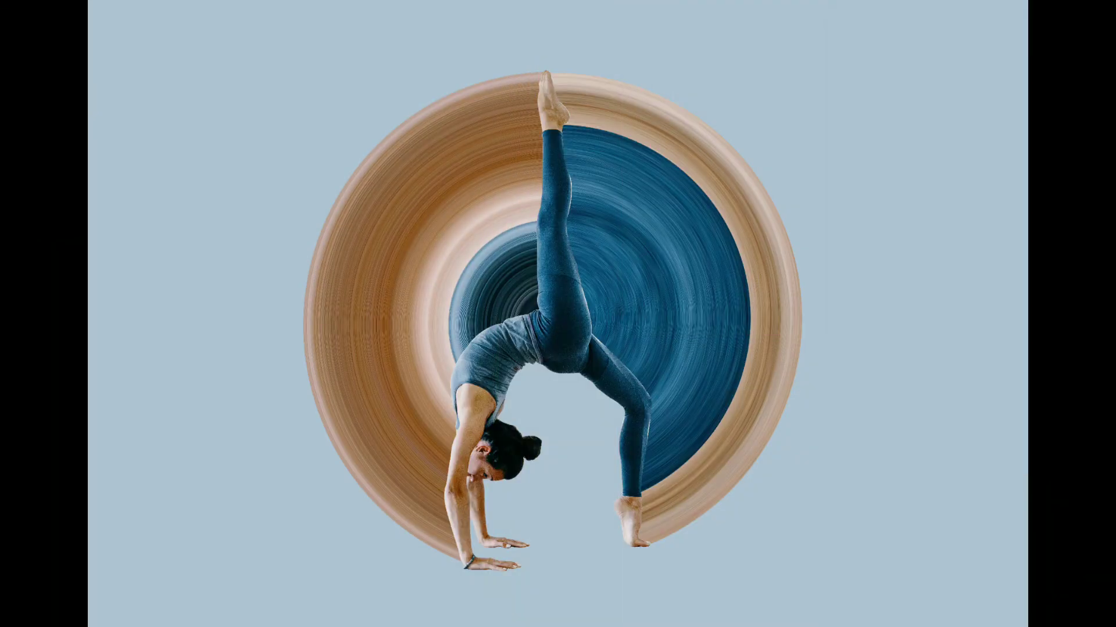